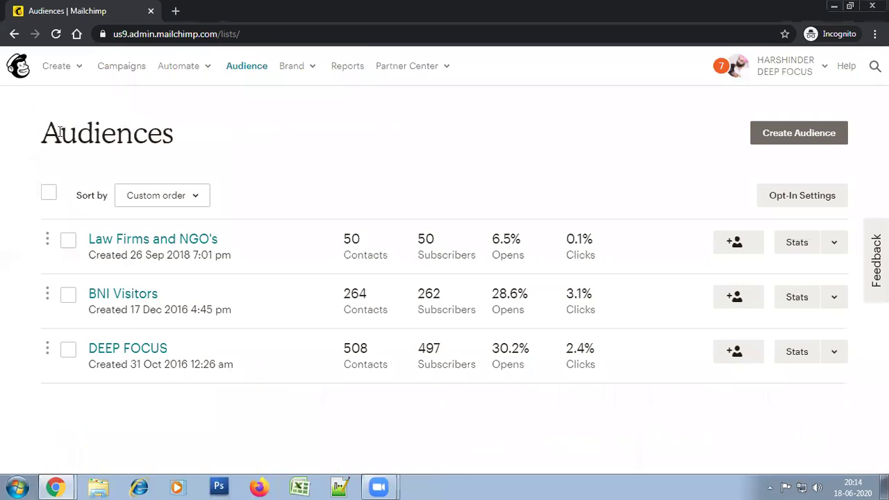
# Start a new audience from the Audiences page, bringing up the tags-might-work-better suggestion
pyautogui.click(809, 144)
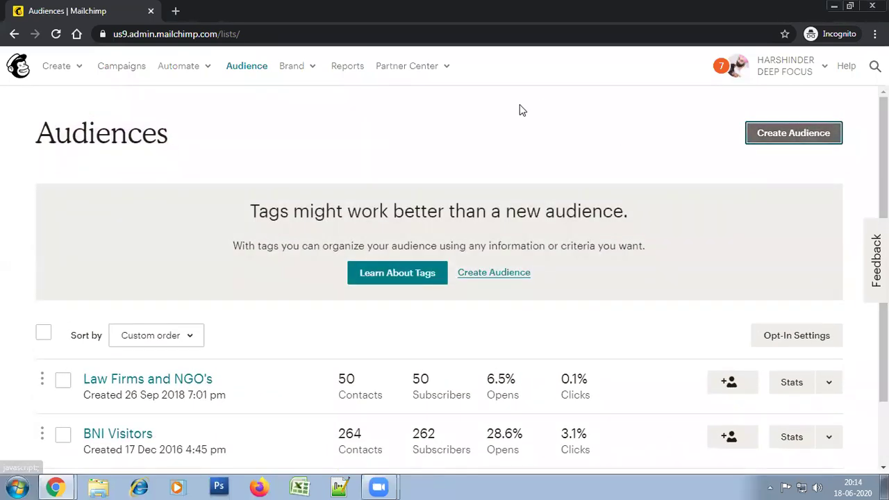
pyautogui.scroll(-1, 621, 244)
pyautogui.scroll(1, 622, 246)
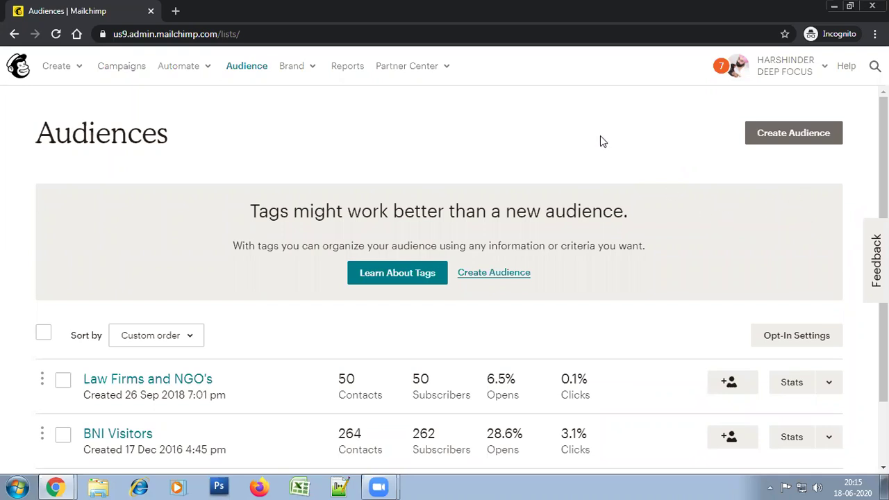
# Continue past the tags suggestion and name the audience 'Email Marketing Webinar Attendees'
pyautogui.click(494, 274)
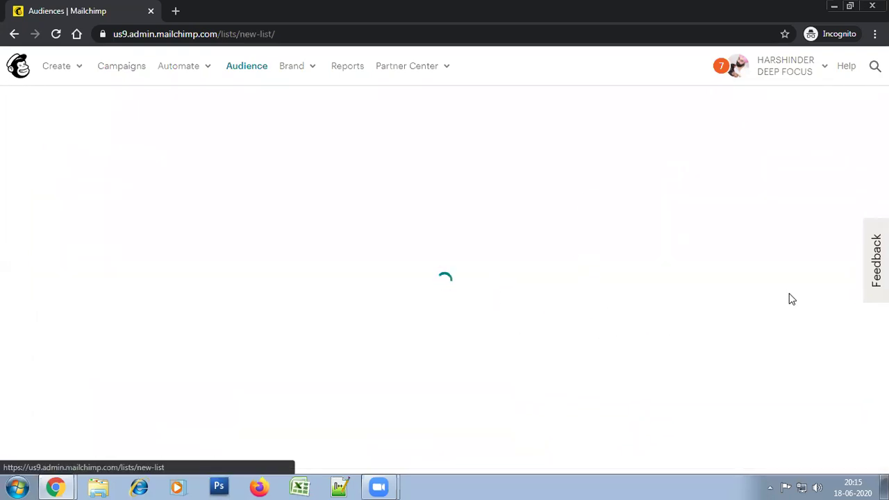
pyautogui.scroll(-2, 856, 174)
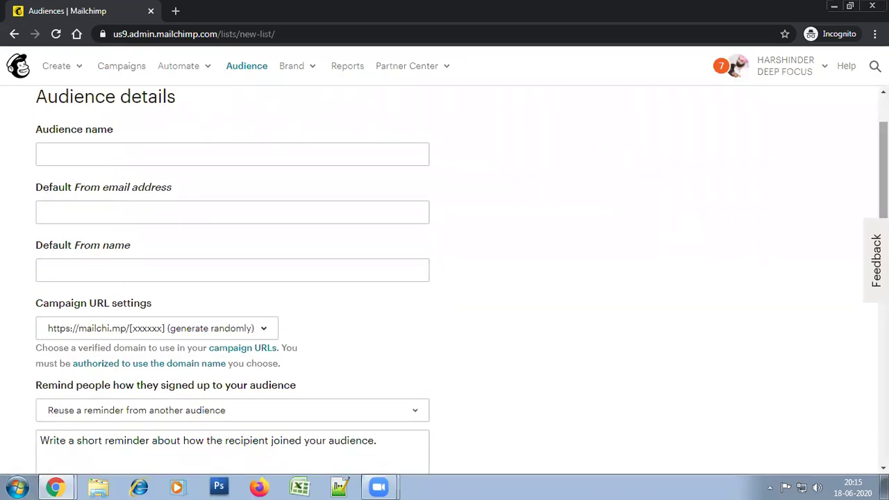
pyautogui.click(194, 152)
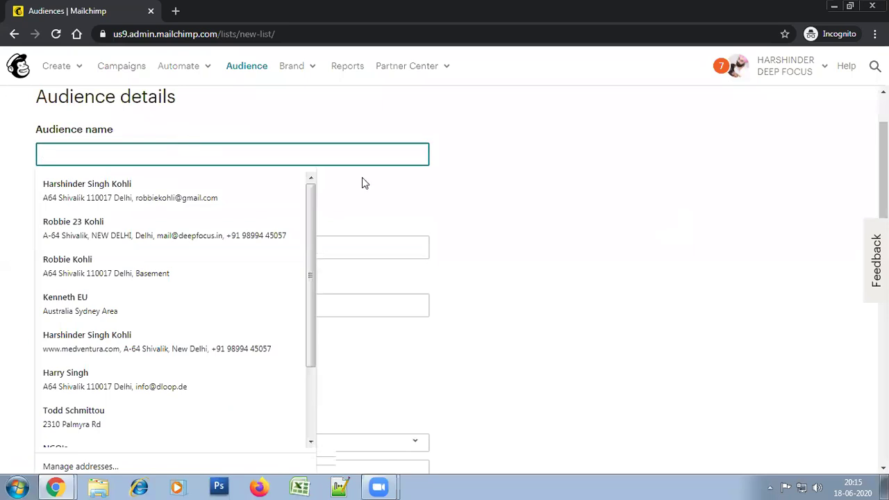
pyautogui.click(585, 196)
pyautogui.click(373, 161)
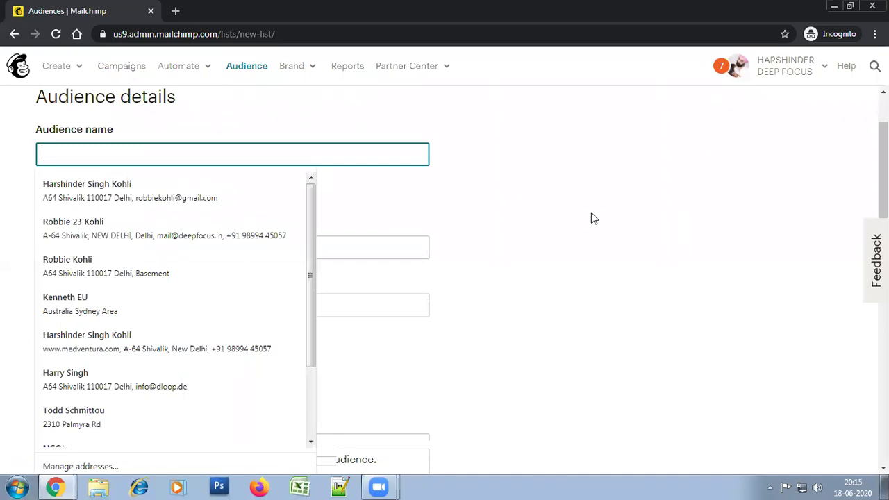
pyautogui.write('Email Ma')
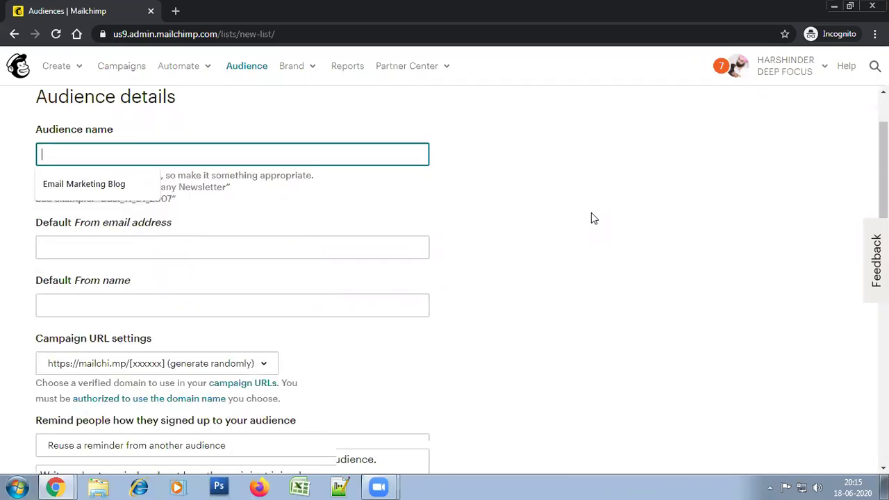
pyautogui.write('rketing Webinar ')
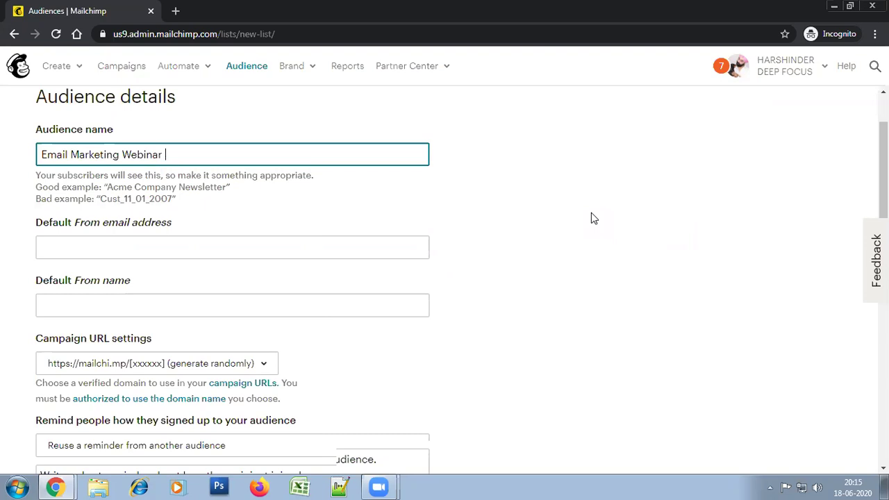
pyautogui.write('Attendees')
pyautogui.click(591, 212)
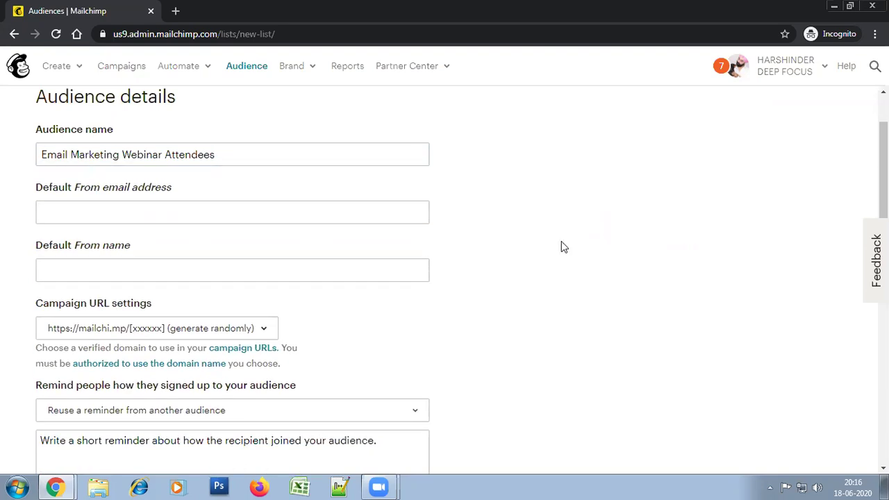
pyautogui.click(79, 152)
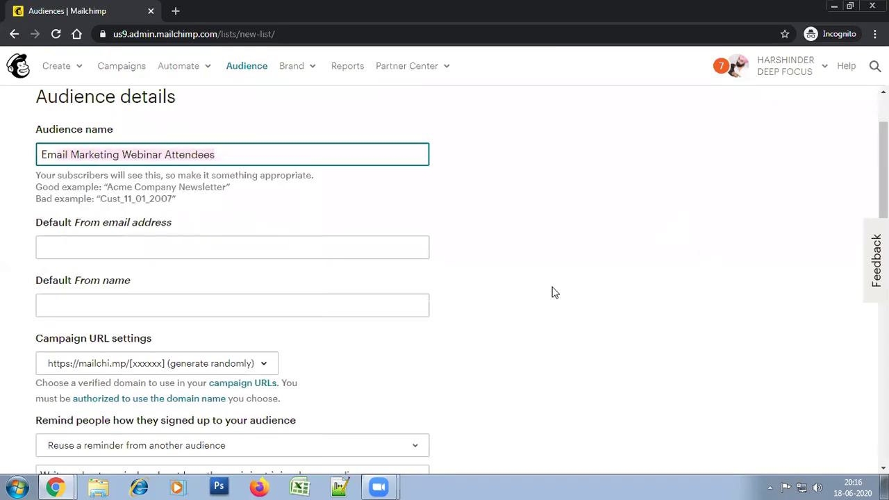
pyautogui.scroll(-1, 552, 290)
pyautogui.click(534, 229)
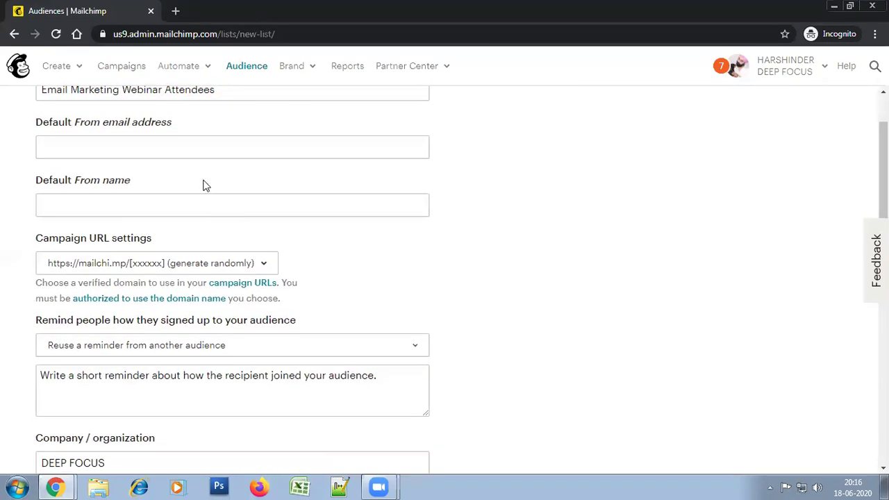
# Enter the sender's e-mail address as the audience's Default From email address
pyautogui.click(113, 145)
pyautogui.click(589, 186)
pyautogui.scroll(1, 596, 226)
pyautogui.scroll(-1, 586, 208)
pyautogui.click(153, 149)
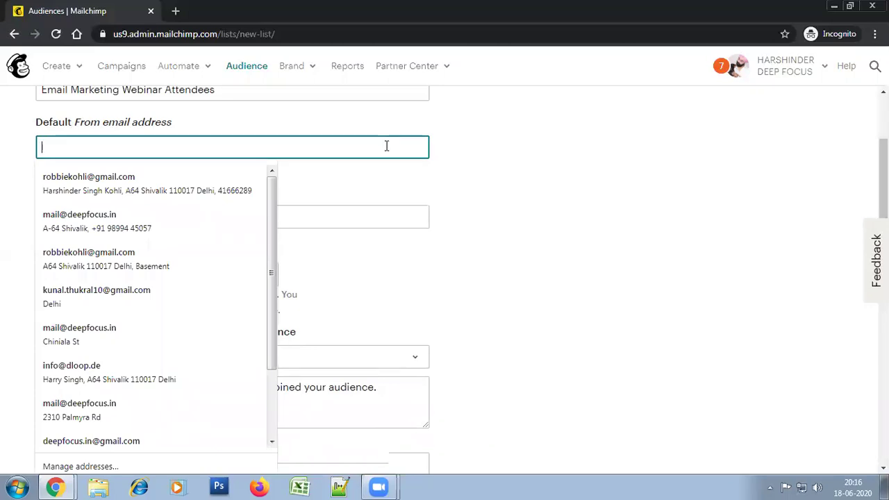
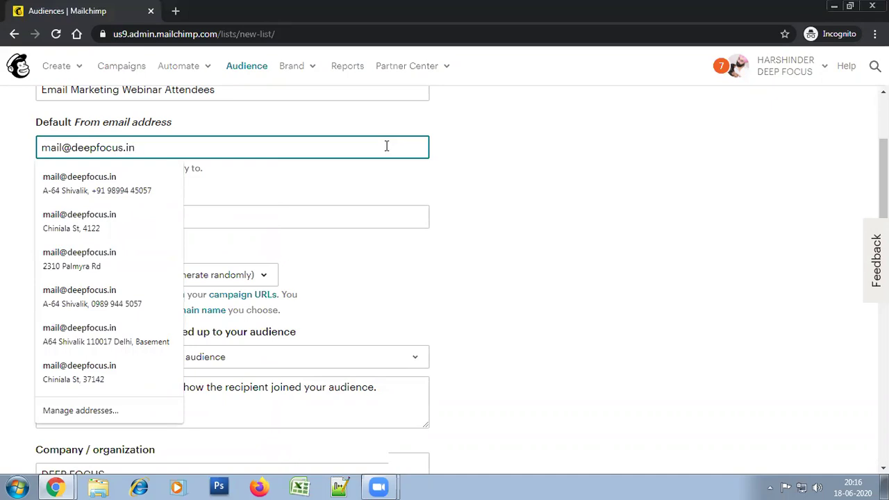
pyautogui.click(407, 213)
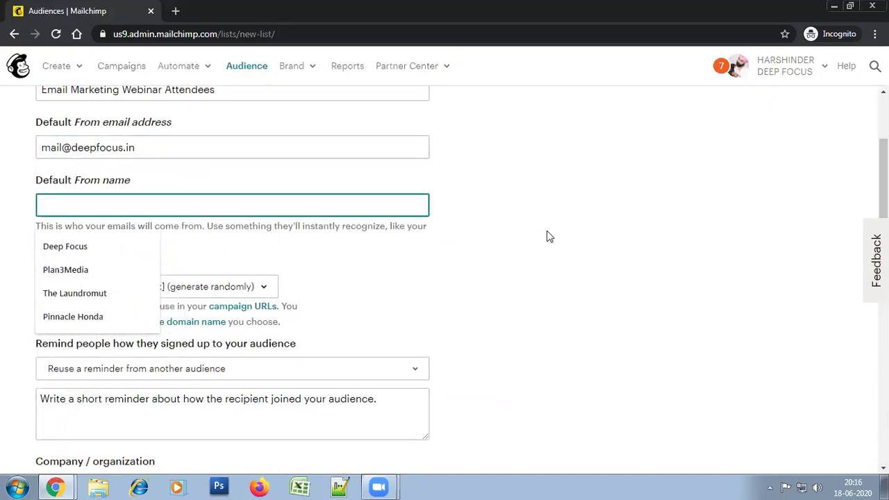
# Set the Default From name to 'Deep Focus'
pyautogui.scroll(-1, 546, 236)
pyautogui.click(394, 137)
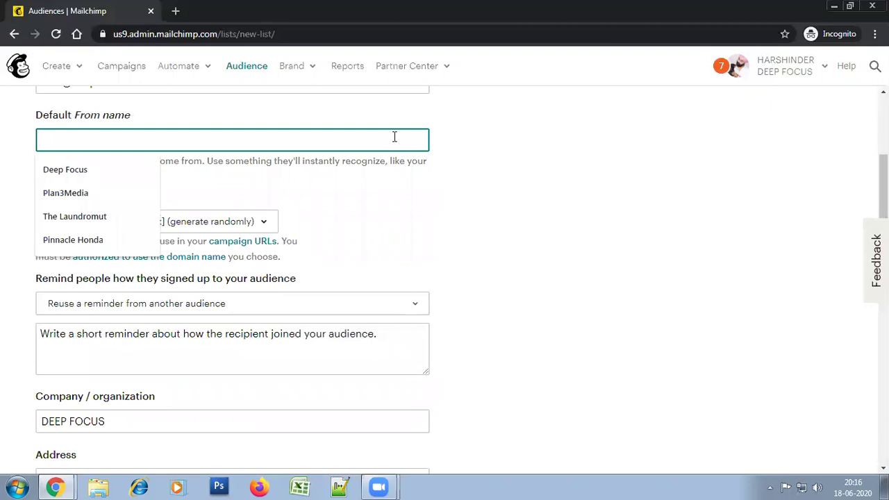
pyautogui.write('Deep')
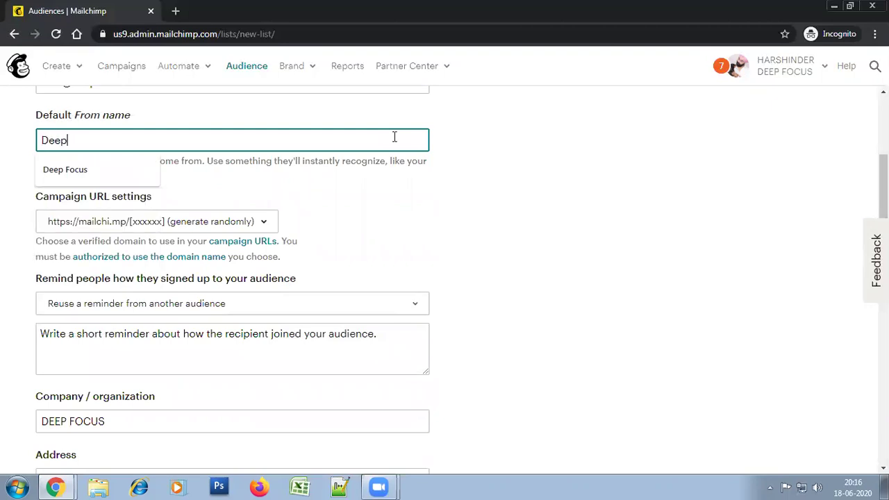
pyautogui.write(' Focus')
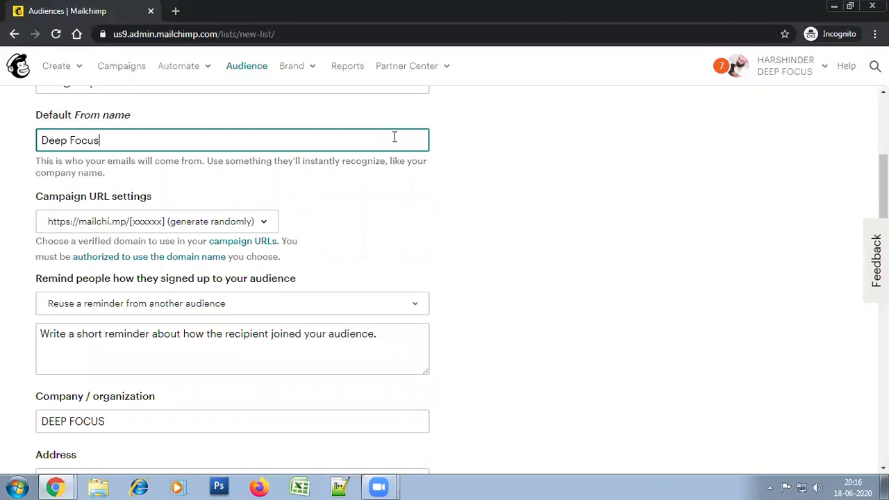
pyautogui.click(470, 243)
pyautogui.scroll(-1, 412, 217)
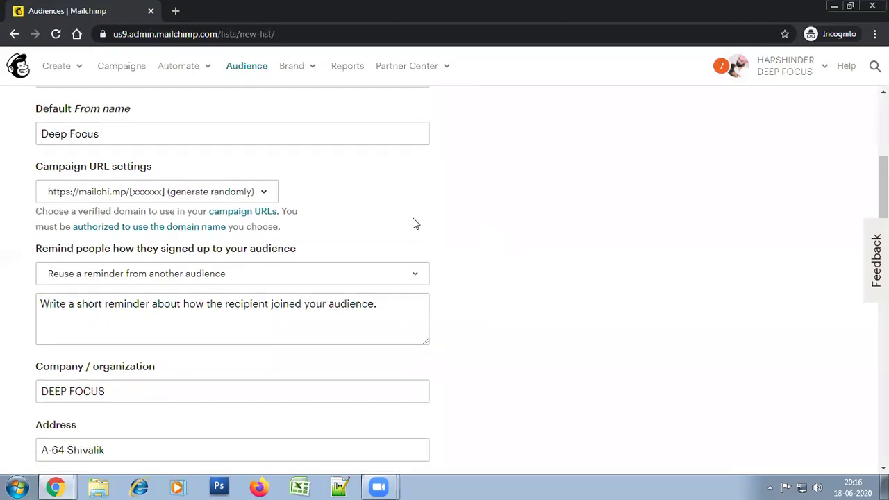
pyautogui.scroll(2, 413, 217)
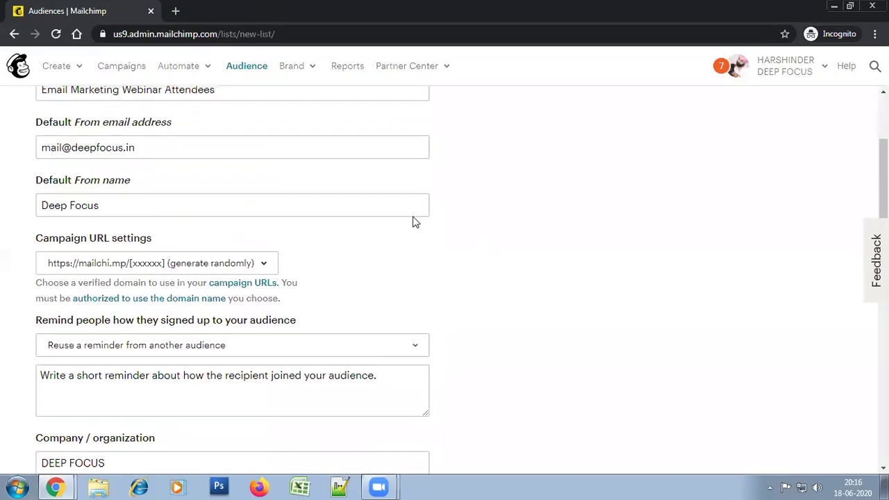
pyautogui.click(120, 205)
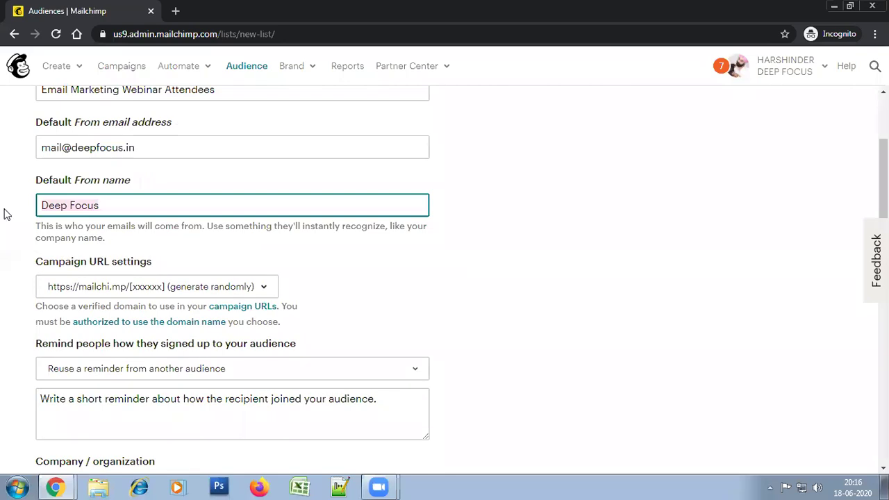
pyautogui.click(497, 213)
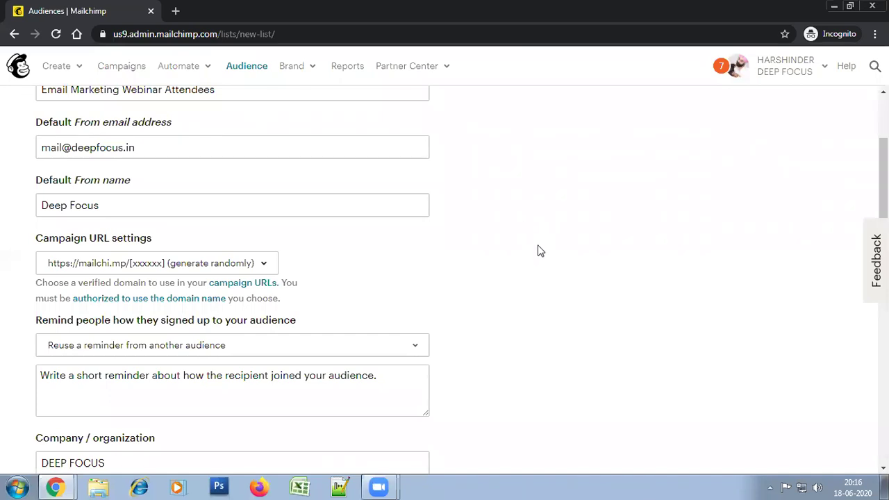
pyautogui.scroll(-2, 540, 251)
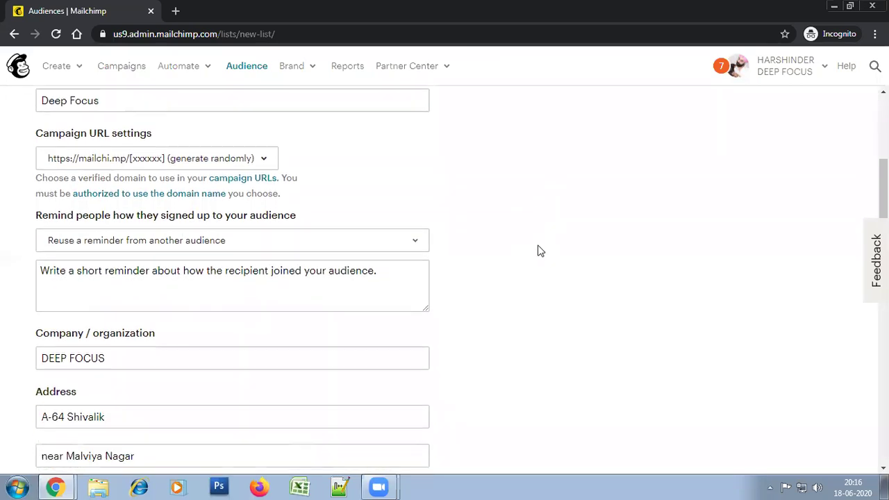
pyautogui.scroll(-1, 540, 251)
pyautogui.scroll(1, 541, 251)
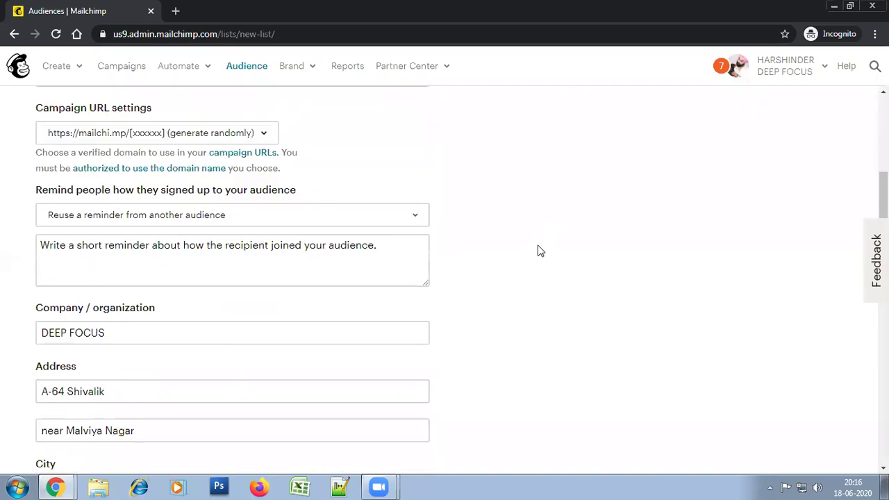
pyautogui.scroll(2, 508, 206)
pyautogui.click(138, 208)
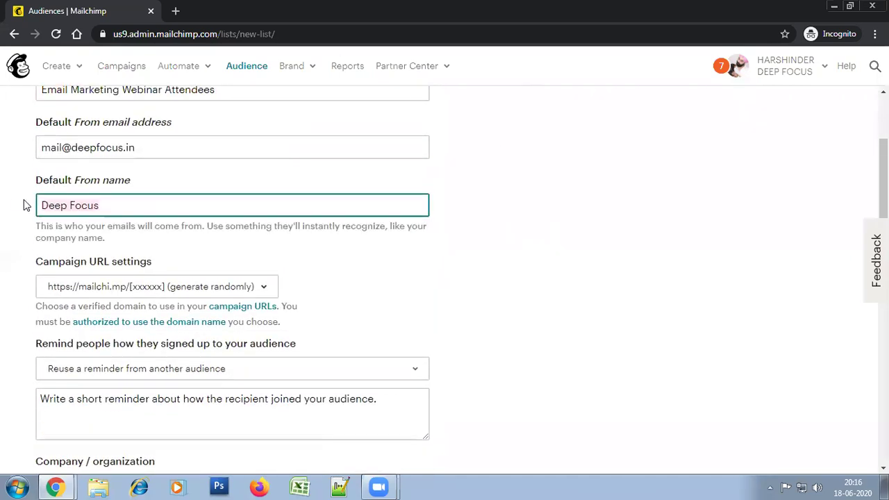
pyautogui.click(570, 253)
pyautogui.scroll(-2, 573, 270)
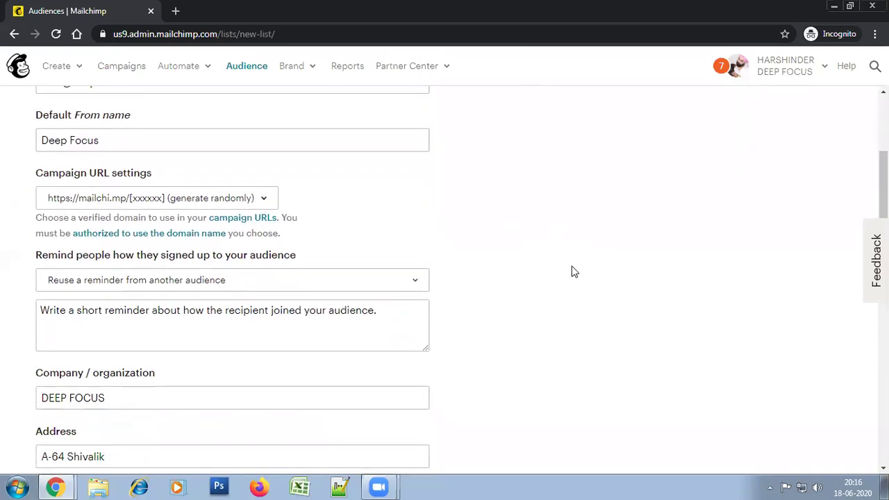
pyautogui.scroll(-2, 574, 271)
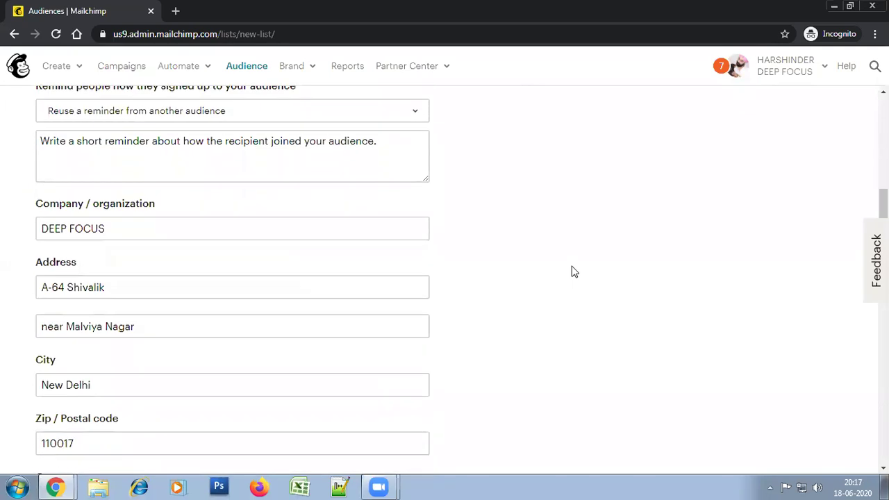
pyautogui.scroll(-1, 573, 271)
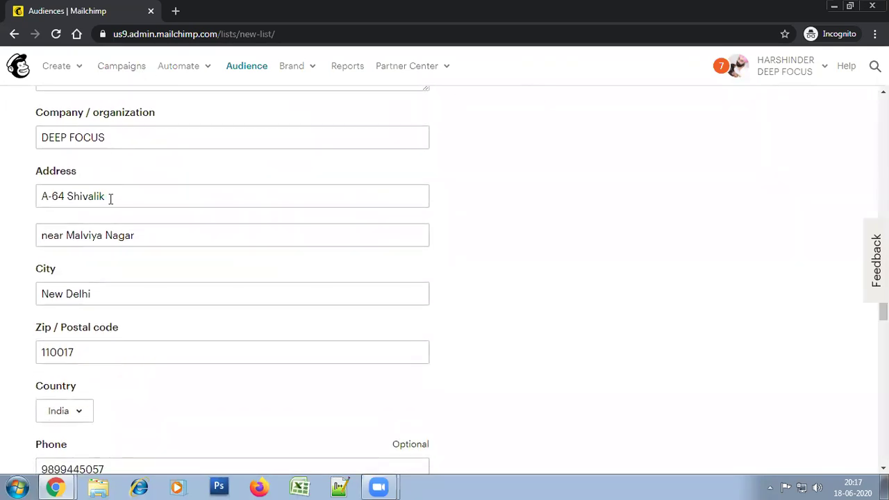
pyautogui.scroll(-2, 227, 370)
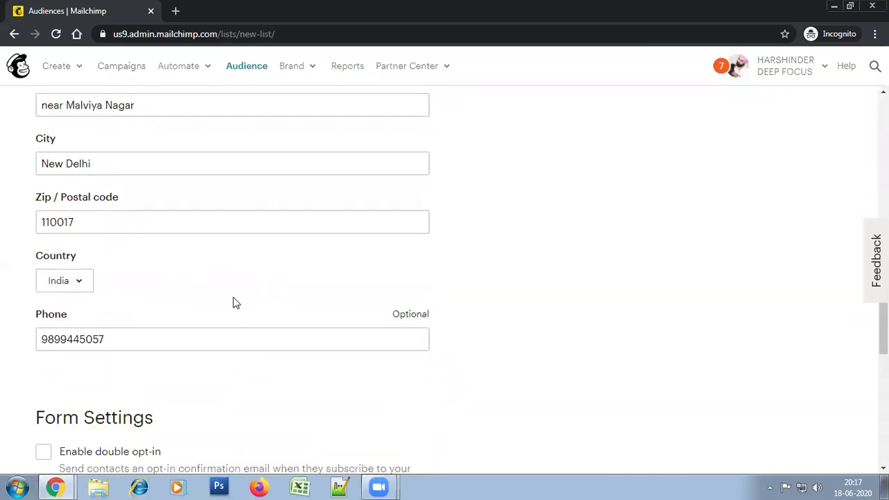
pyautogui.scroll(2, 235, 300)
pyautogui.scroll(2, 235, 299)
pyautogui.scroll(-2, 163, 313)
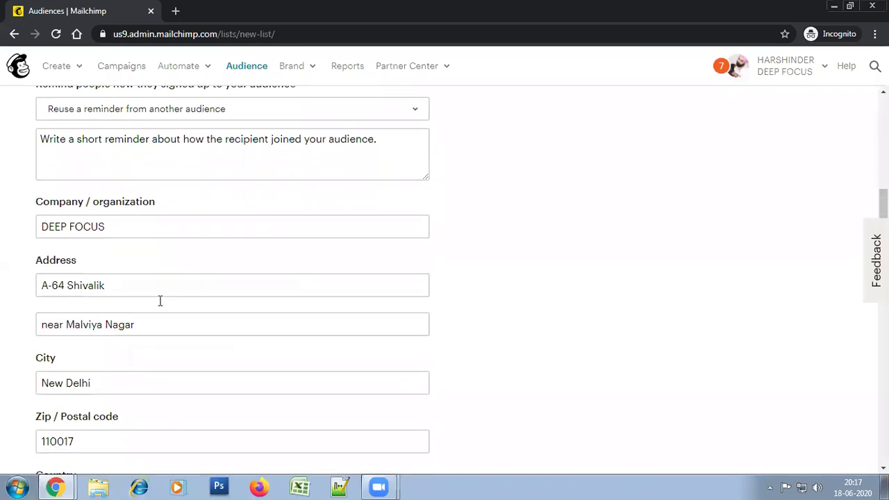
pyautogui.scroll(-1, 189, 309)
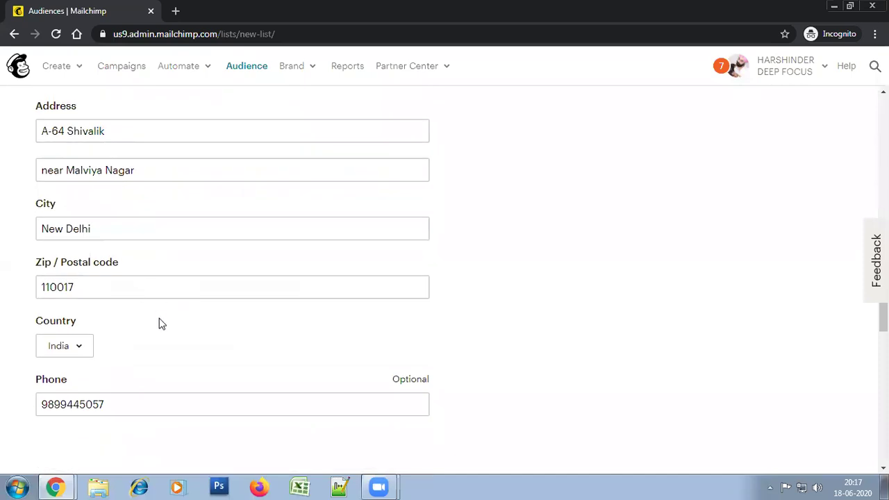
pyautogui.scroll(-2, 189, 354)
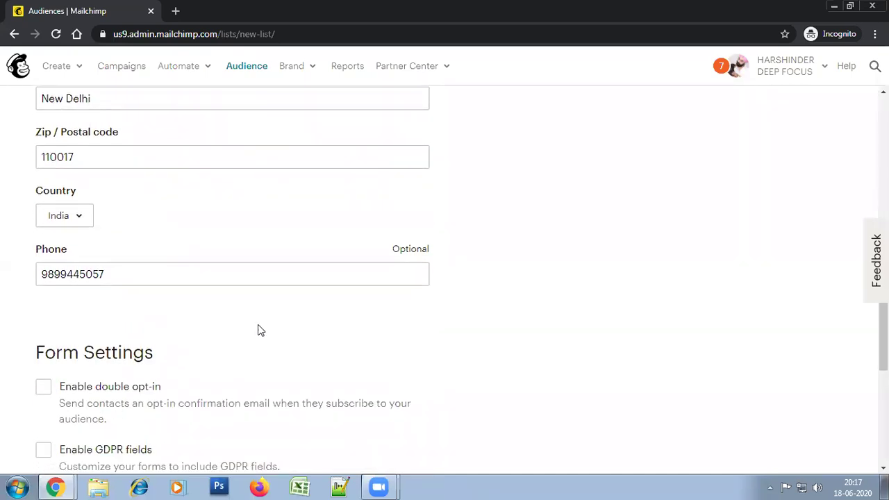
pyautogui.scroll(-2, 532, 247)
pyautogui.scroll(2, 532, 248)
pyautogui.scroll(1, 451, 229)
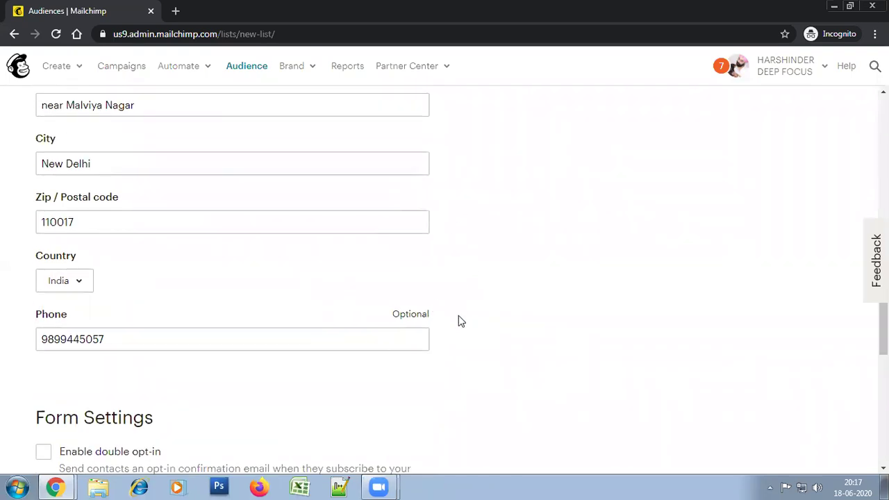
pyautogui.scroll(-2, 458, 317)
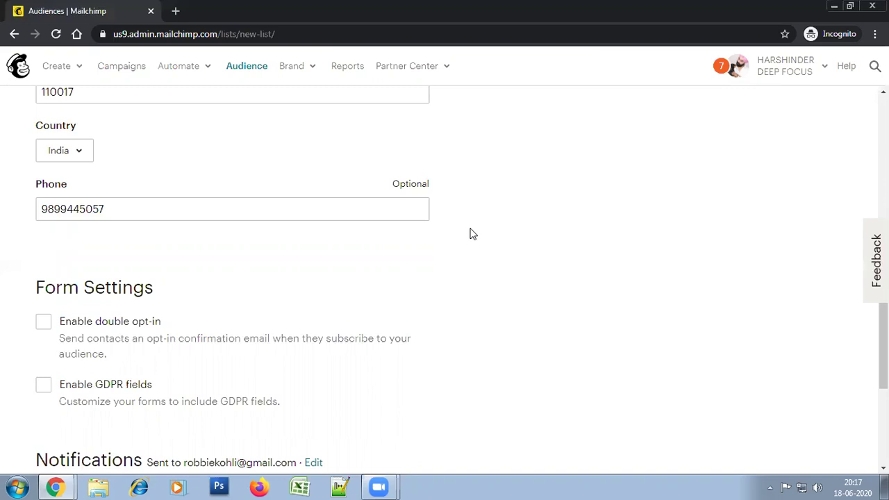
pyautogui.scroll(-3, 466, 235)
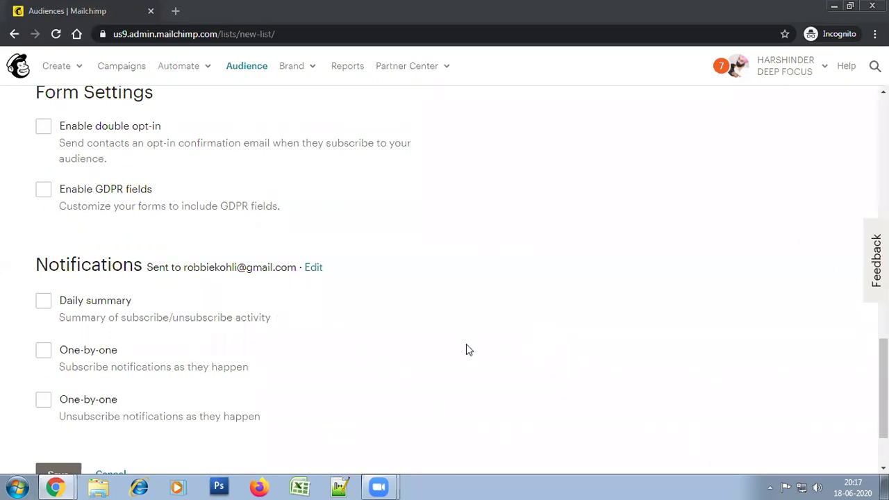
# Leave one-by-one and daily summary notifications off and submit the audience form
pyautogui.click(45, 354)
pyautogui.click(46, 354)
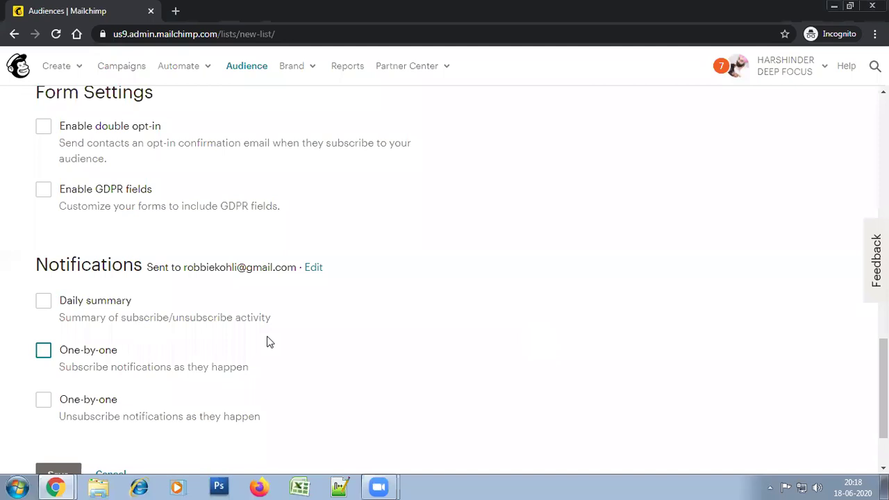
pyautogui.click(428, 298)
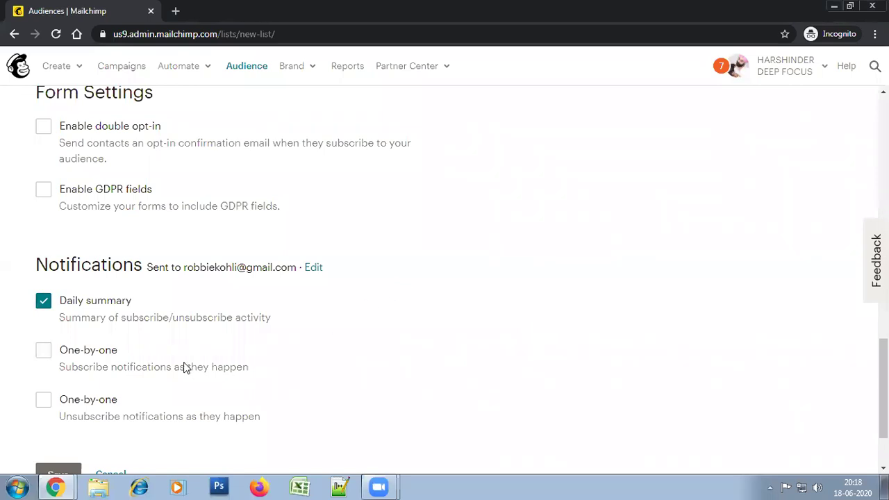
pyautogui.click(43, 300)
pyautogui.click(333, 336)
pyautogui.click(61, 472)
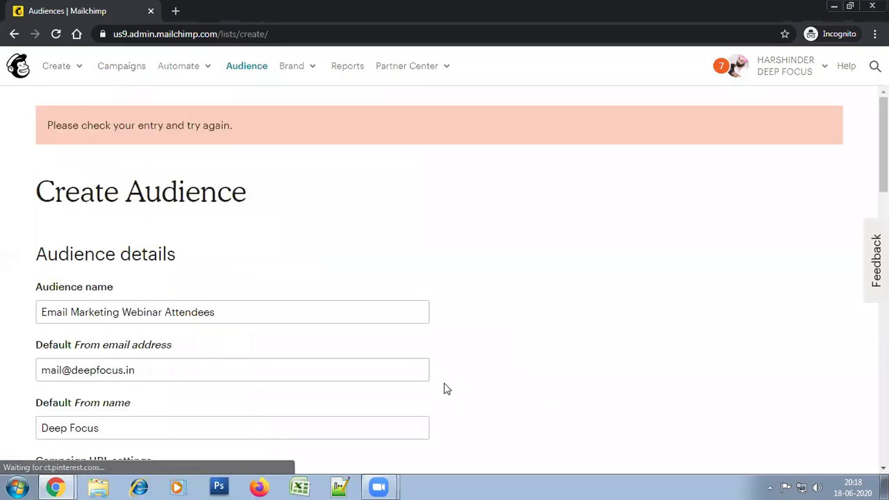
# Locate the flagged 'Remind people how they signed up' field on the form
pyautogui.scroll(-5, 451, 224)
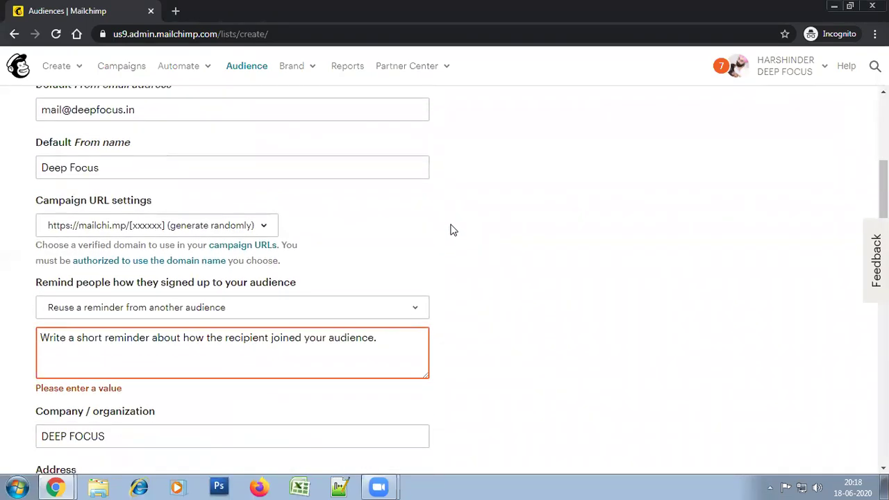
pyautogui.scroll(-1, 464, 271)
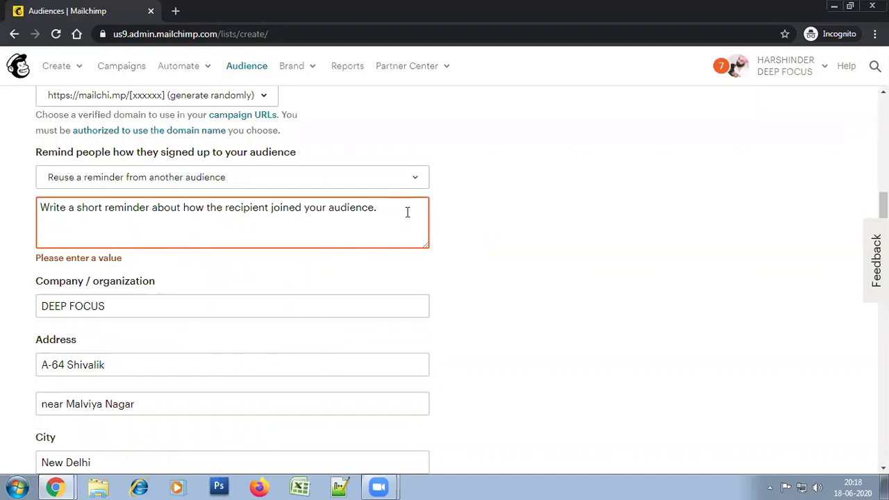
pyautogui.scroll(-1, 517, 230)
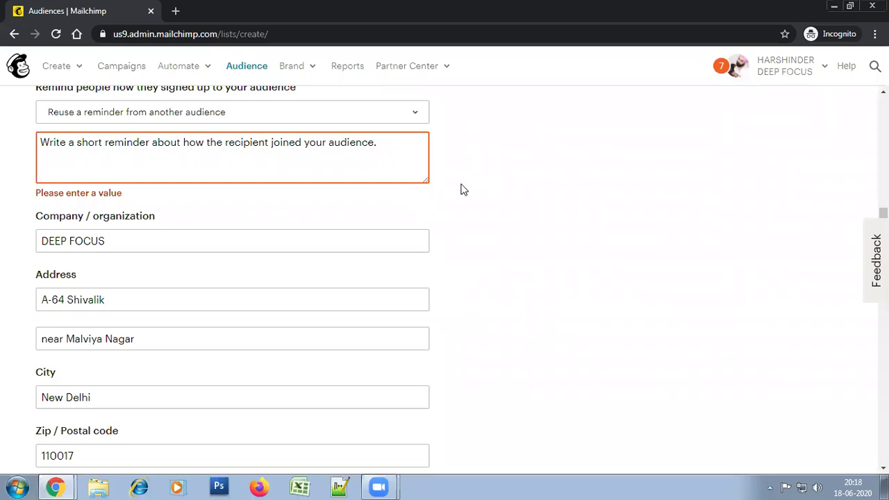
pyautogui.scroll(1, 522, 250)
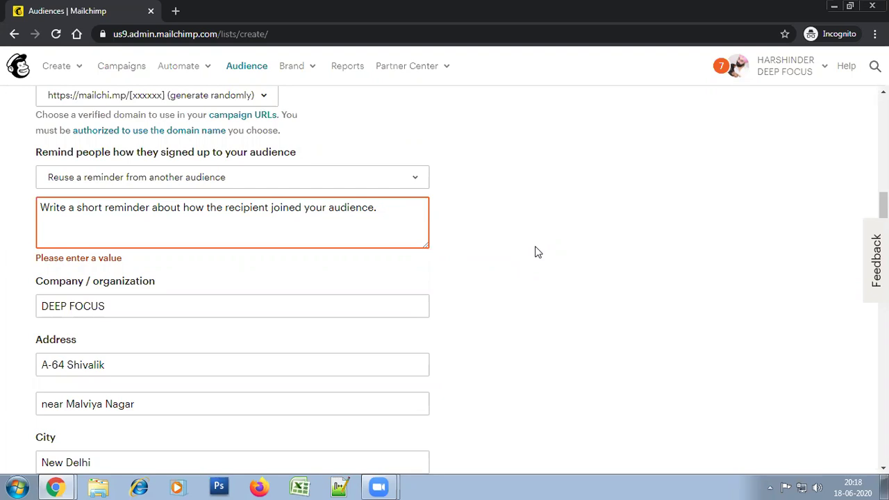
pyautogui.click(409, 231)
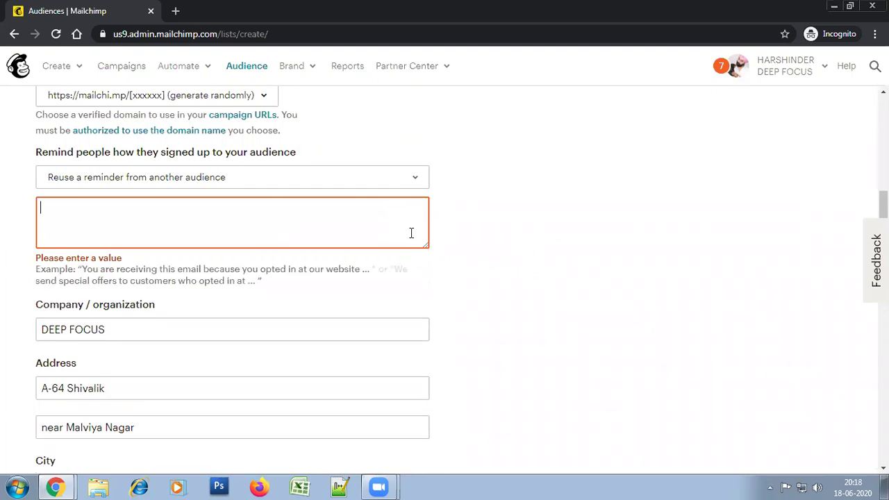
pyautogui.click(517, 232)
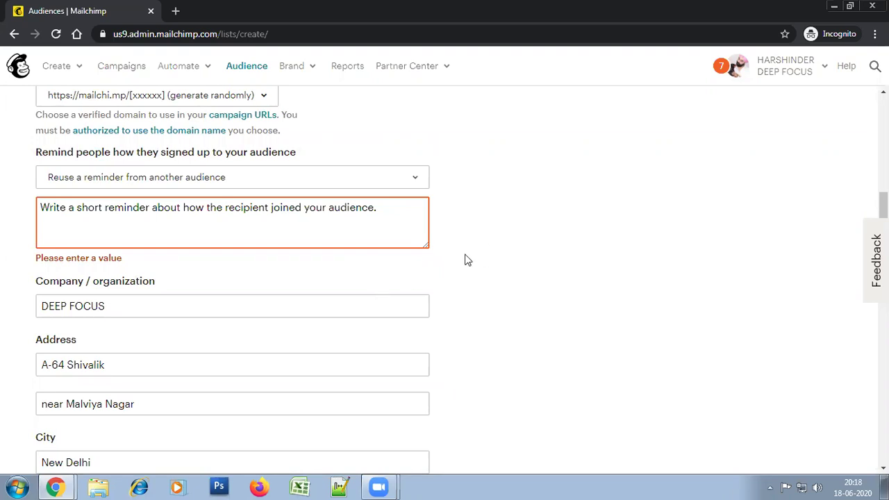
pyautogui.click(393, 219)
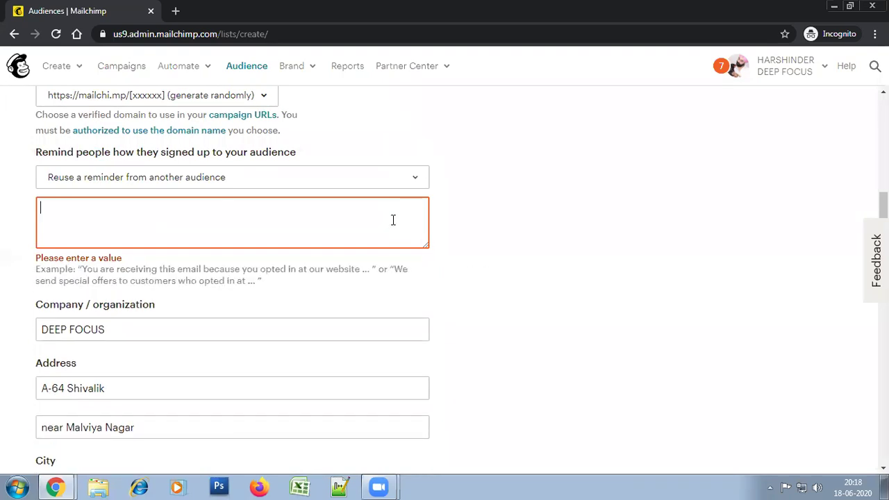
pyautogui.click(517, 266)
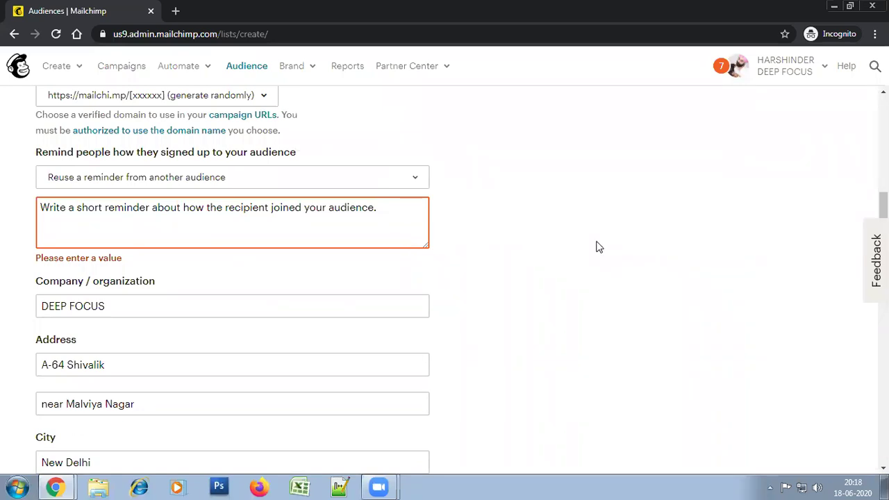
# Write 'Thank you for joining the session.' as the signup reminder, correcting the typo
pyautogui.click(392, 230)
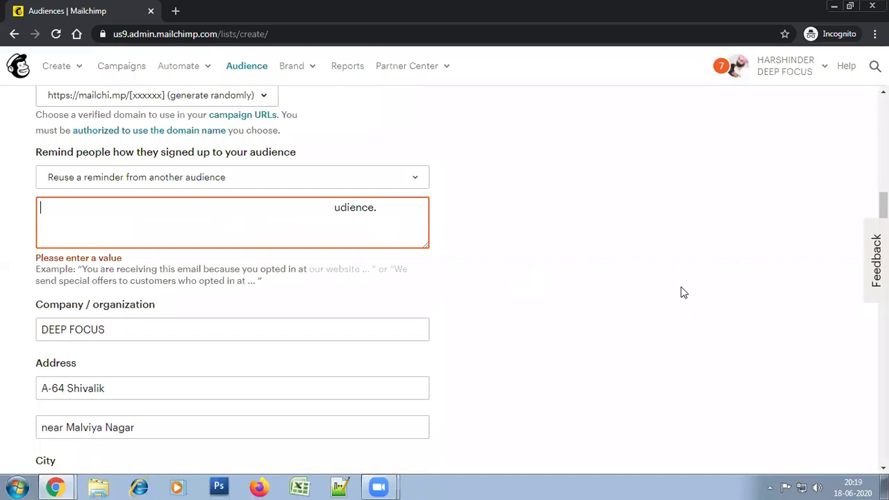
pyautogui.write('Than')
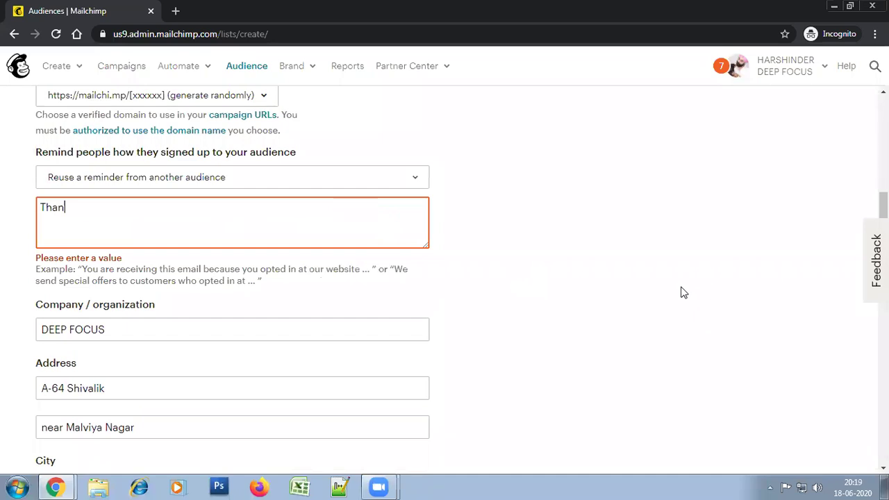
pyautogui.write('k you for jon')
pyautogui.write('nin')
pyautogui.press('BackSpace')
pyautogui.press('BackSpace')
pyautogui.write('ining the ')
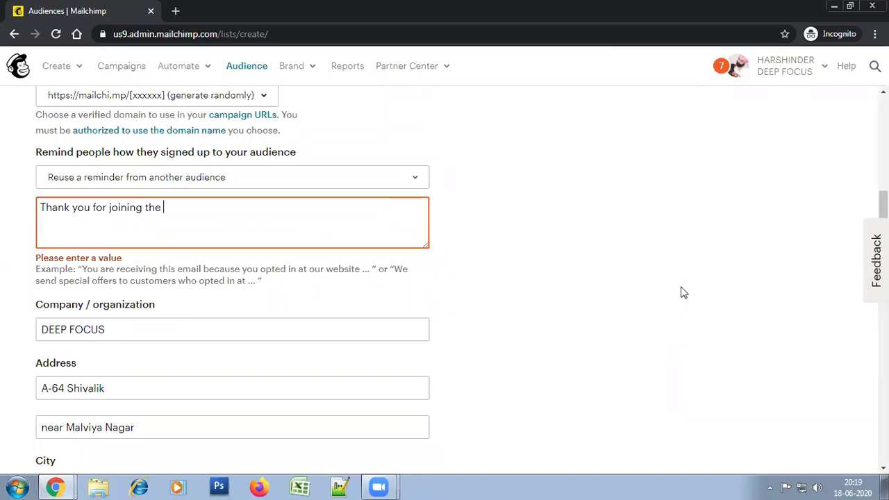
pyautogui.write('session.')
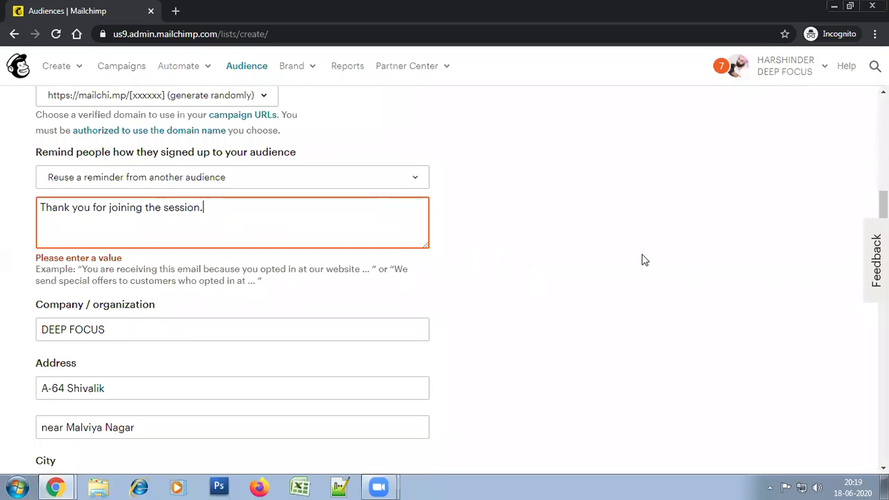
pyautogui.scroll(-2, 586, 329)
pyautogui.scroll(-8, 585, 330)
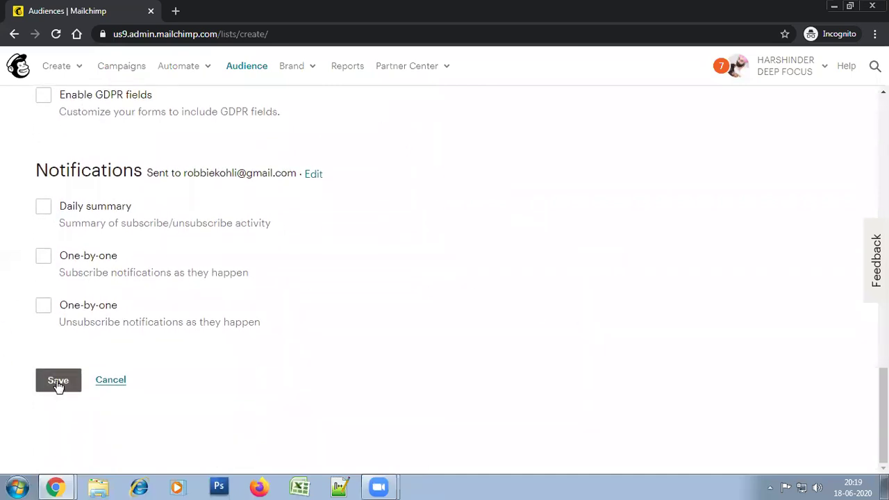
# Save the audience and check its contacts page shows 0 contacts and 0 subscribers
pyautogui.click(57, 383)
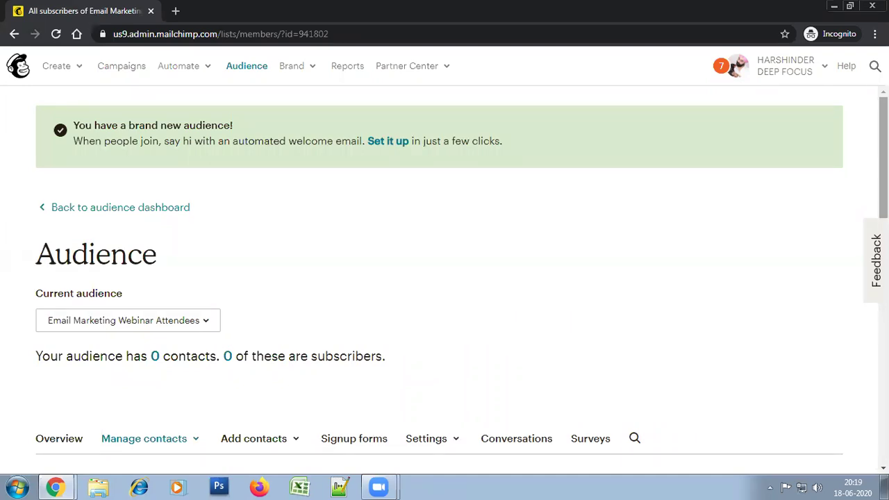
pyautogui.scroll(-5, 439, 278)
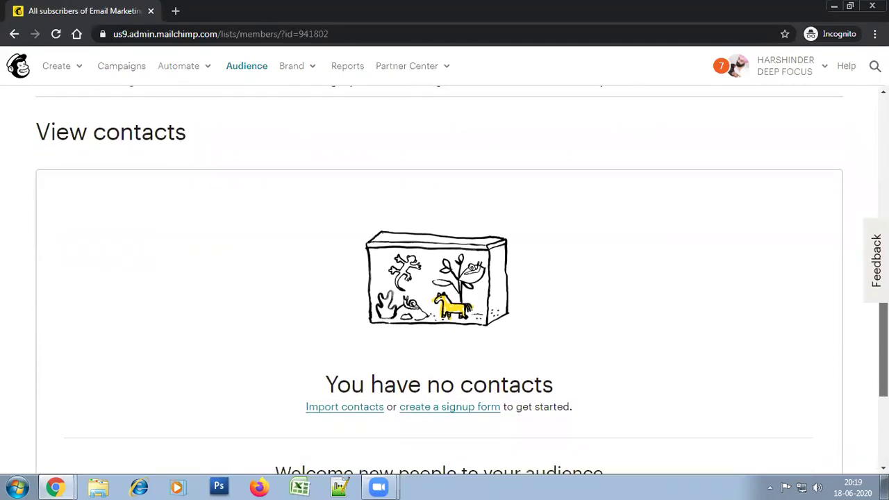
pyautogui.scroll(2, 718, 178)
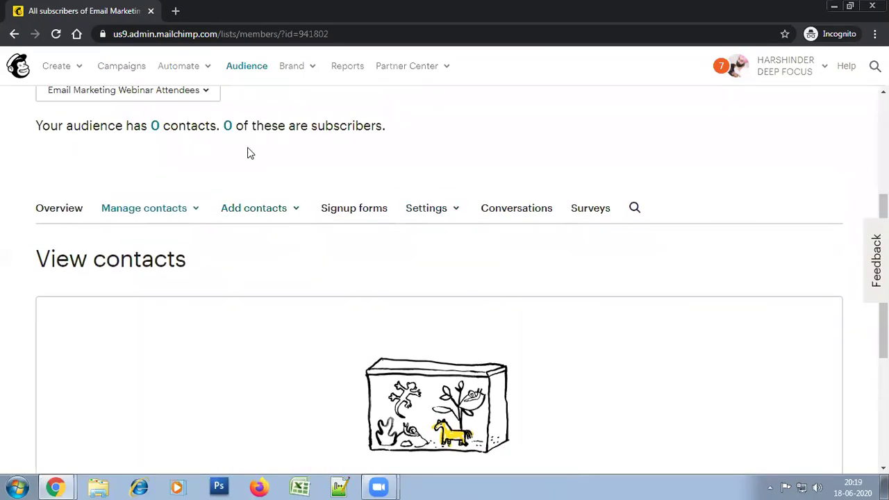
pyautogui.moveTo(154, 122); pyautogui.dragTo(125, 119)
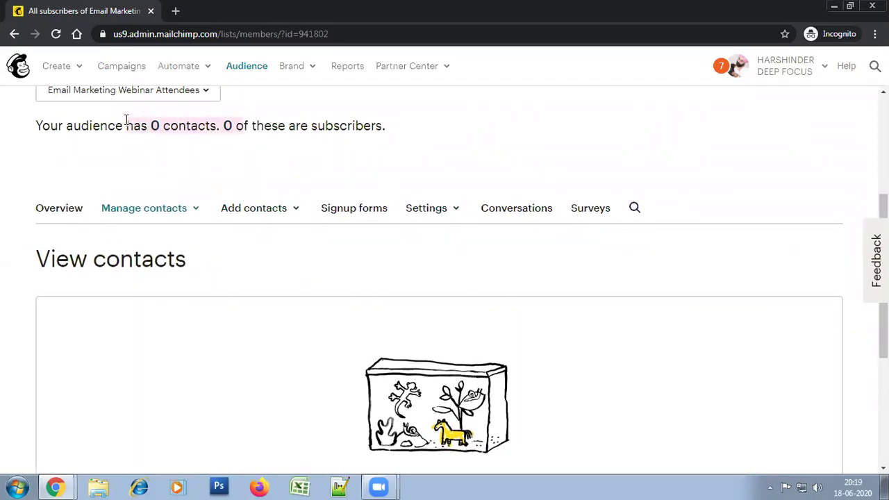
pyautogui.click(218, 178)
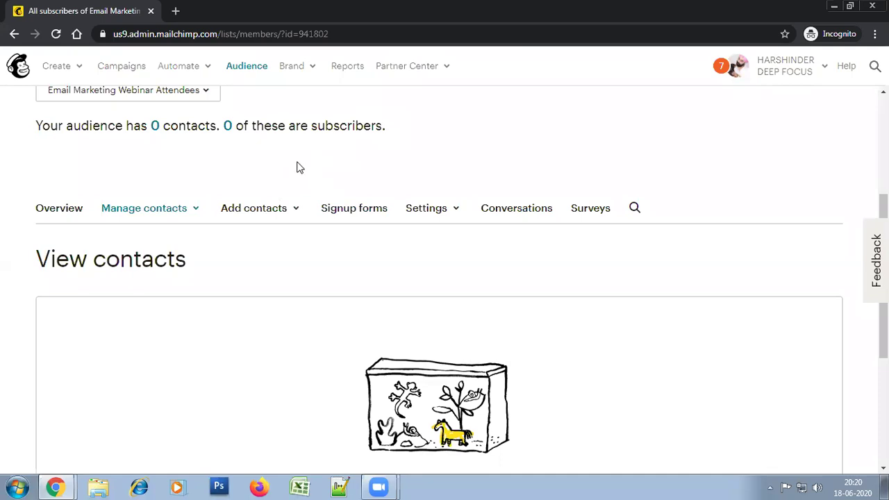
pyautogui.click(298, 213)
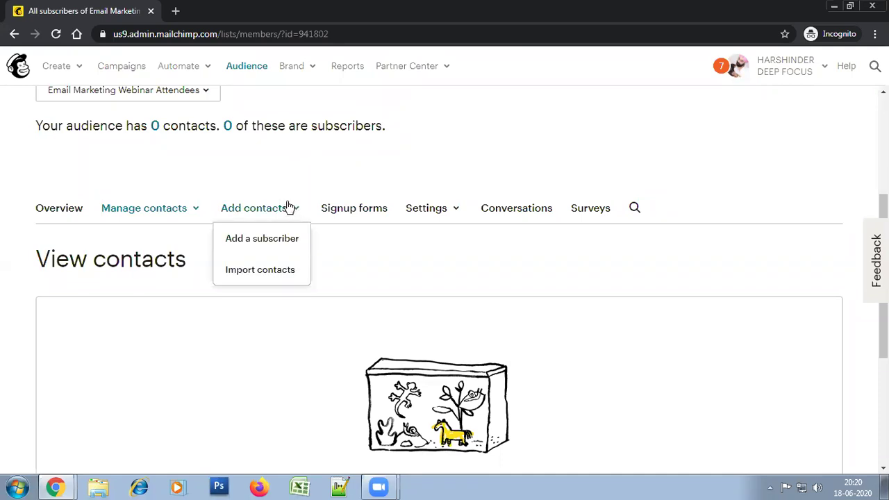
pyautogui.click(258, 241)
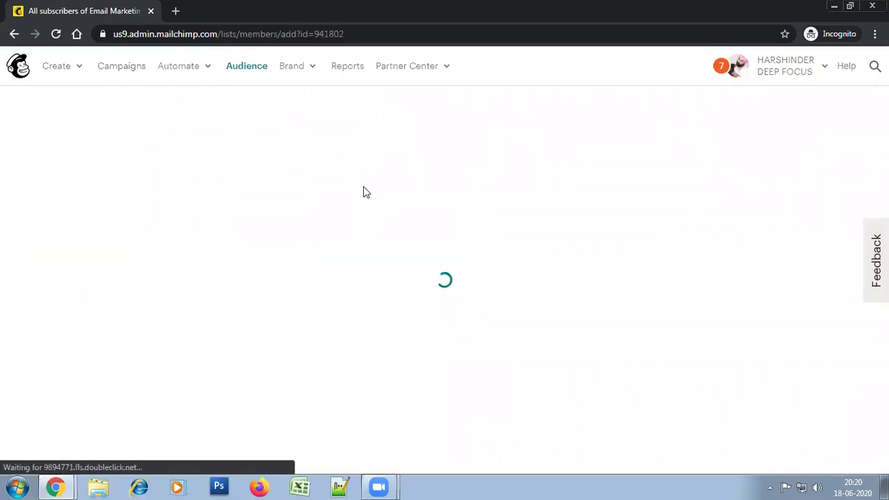
pyautogui.scroll(-5, 370, 197)
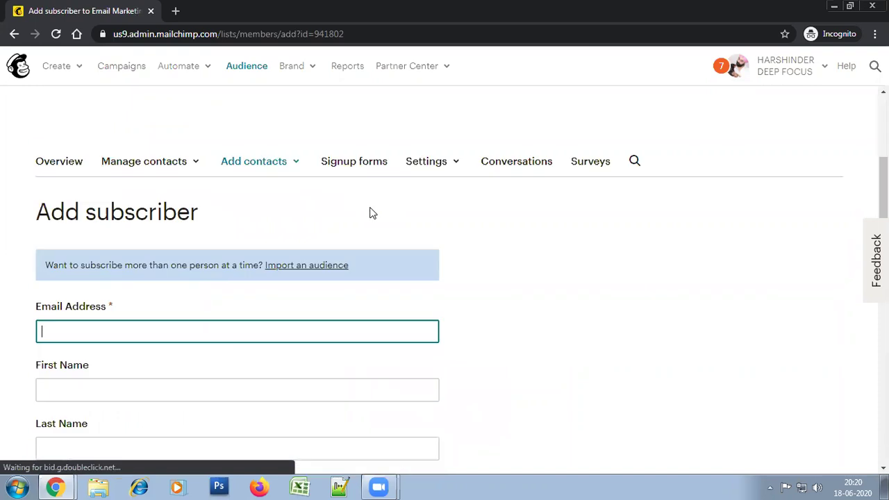
pyautogui.click(371, 200)
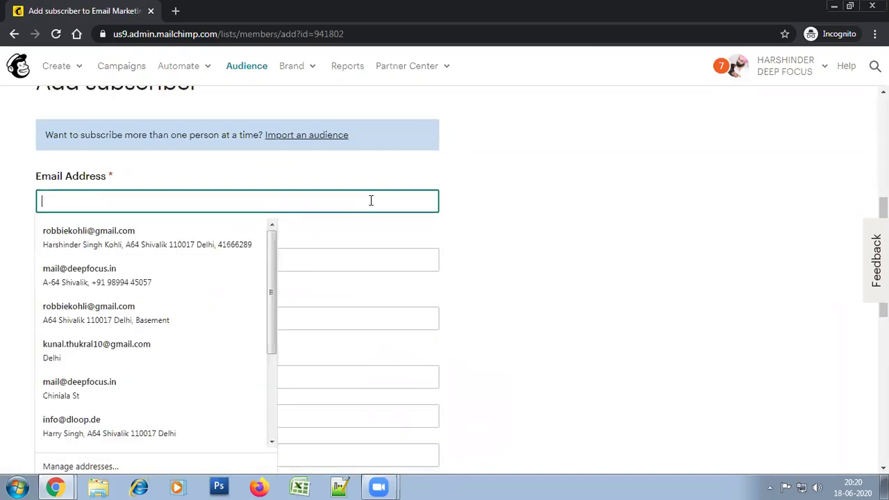
pyautogui.press('Tab')
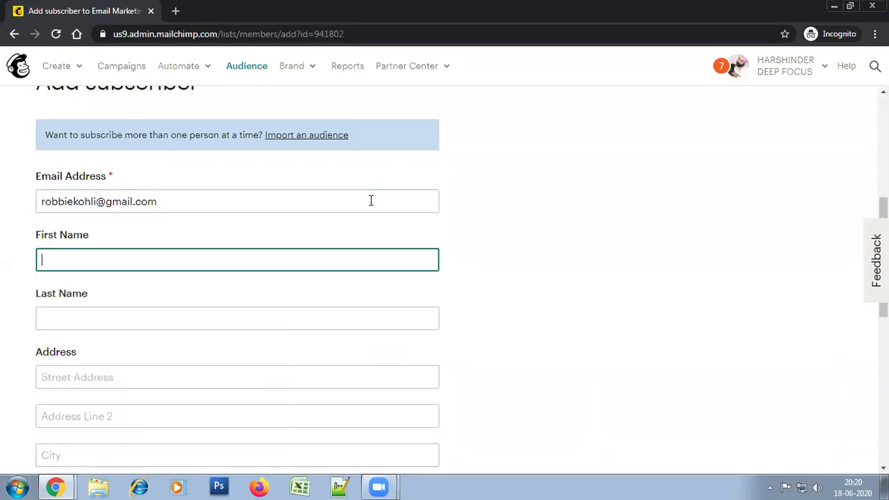
pyautogui.press('Tab')
pyautogui.press('Tab')
pyautogui.scroll(-3, 381, 267)
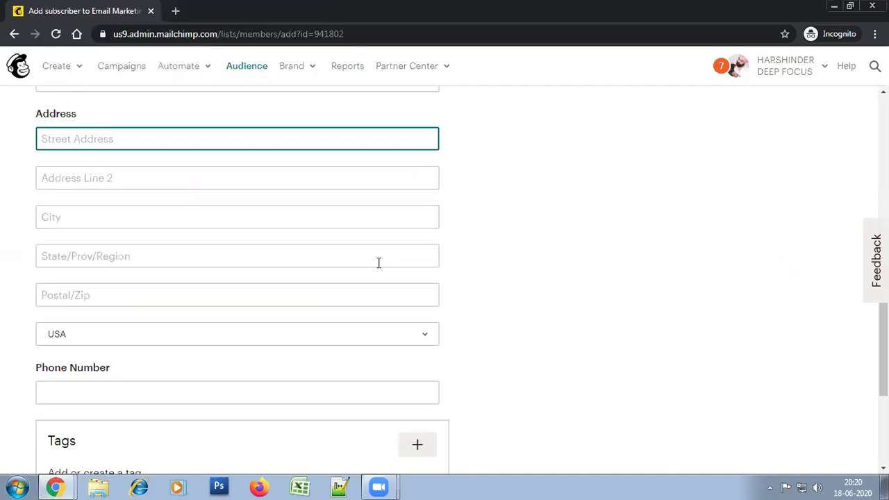
pyautogui.scroll(2, 379, 263)
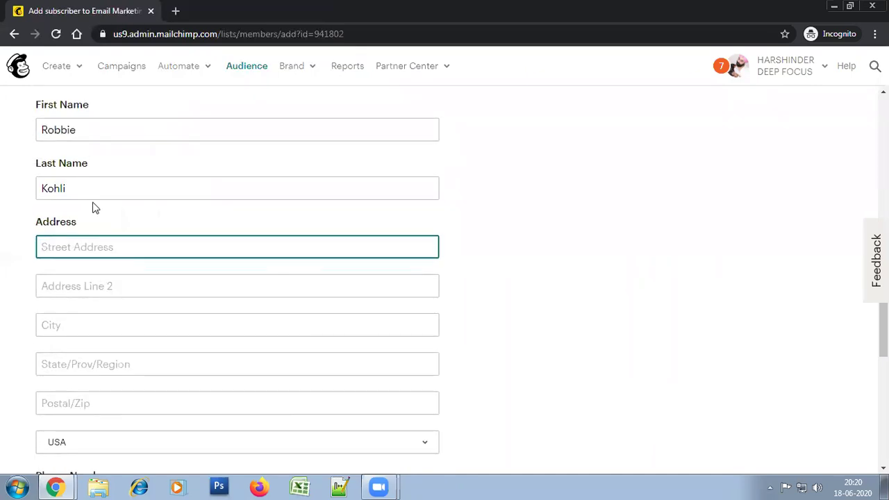
pyautogui.scroll(-2, 114, 260)
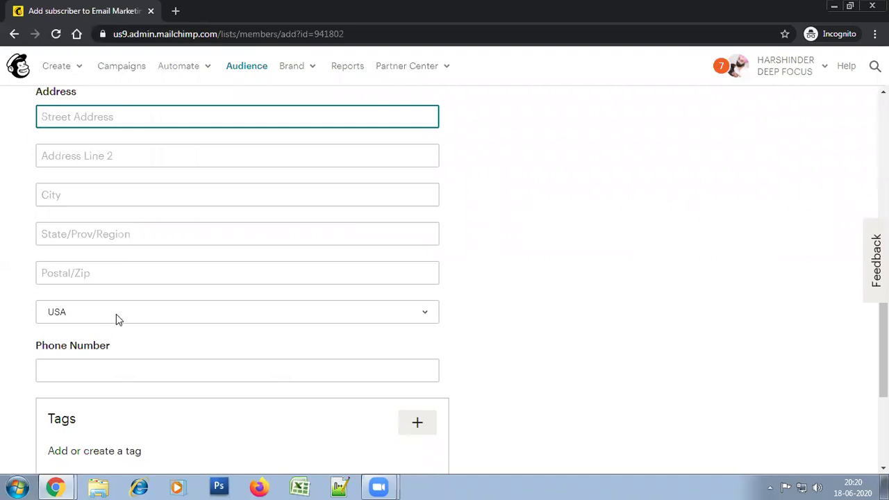
pyautogui.scroll(-3, 116, 314)
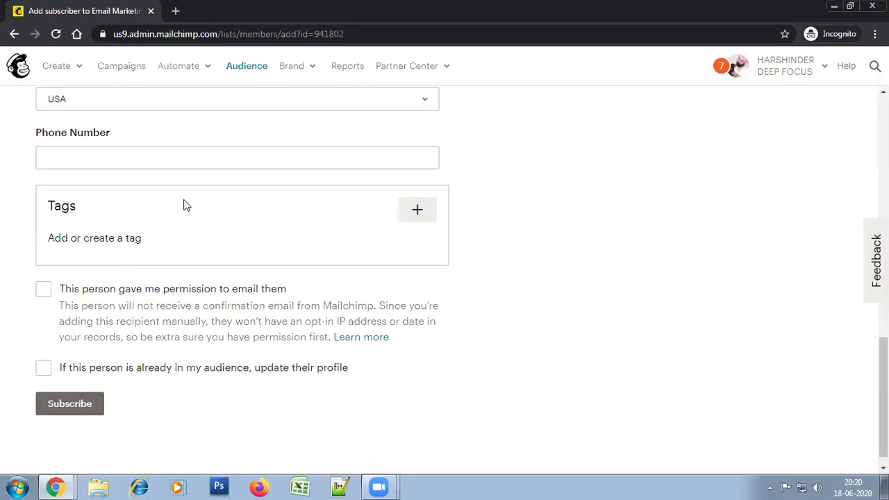
pyautogui.scroll(1, 559, 260)
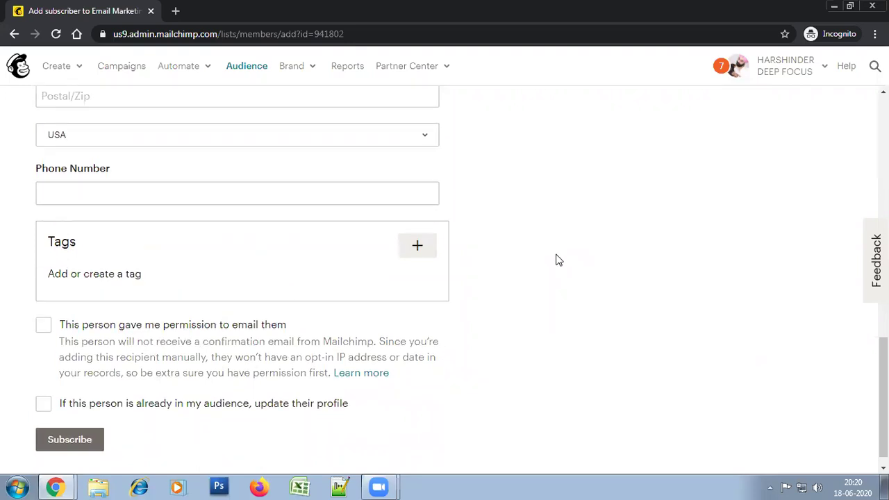
pyautogui.scroll(7, 559, 260)
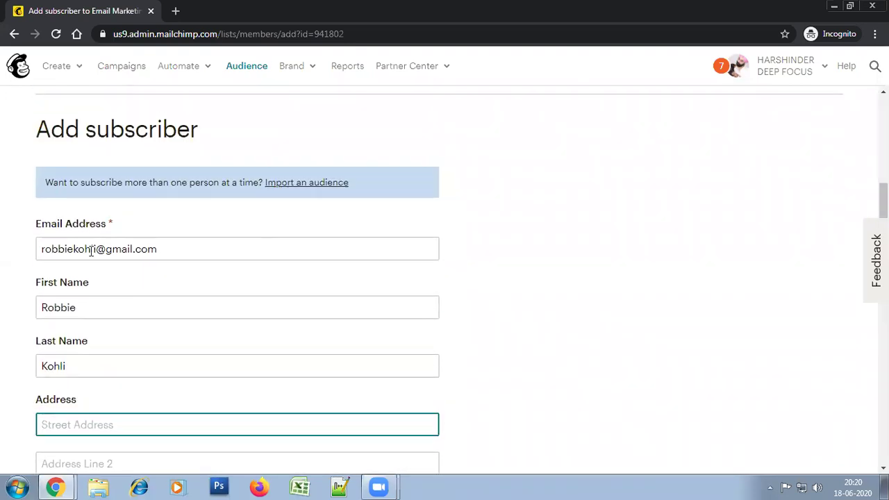
pyautogui.scroll(-3, 125, 358)
pyautogui.scroll(-2, 189, 348)
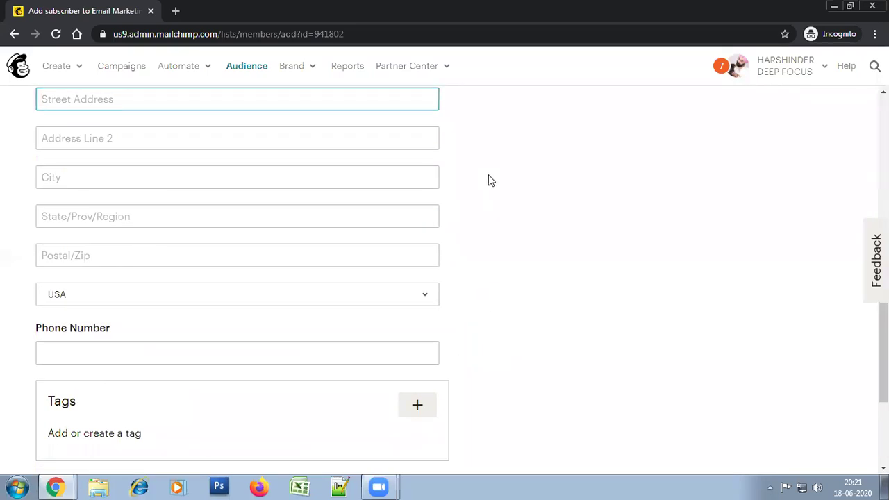
pyautogui.scroll(4, 498, 280)
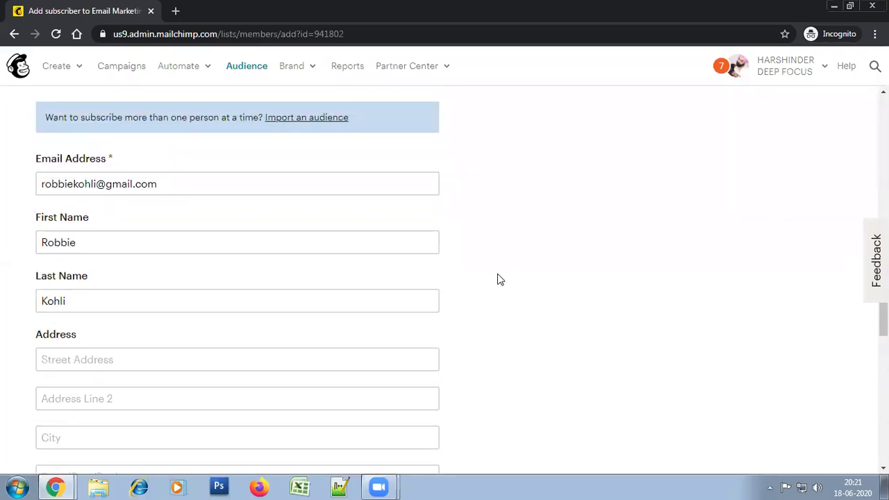
pyautogui.scroll(-3, 498, 280)
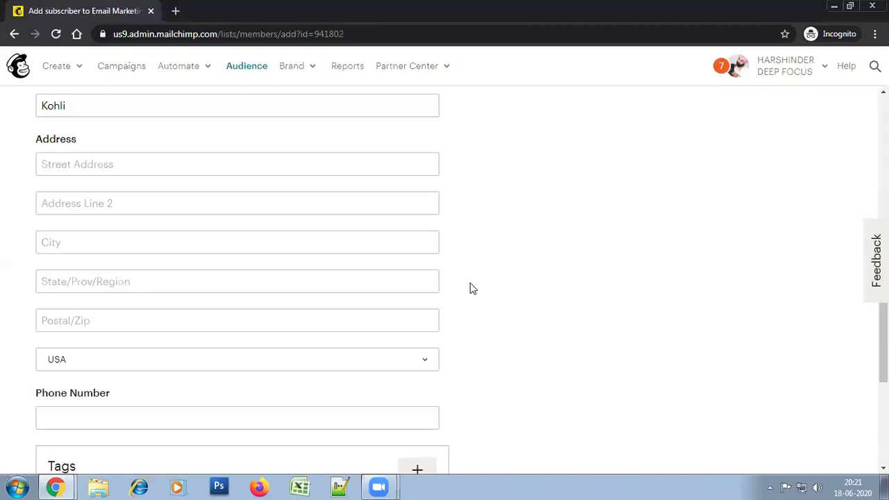
pyautogui.scroll(-2, 511, 292)
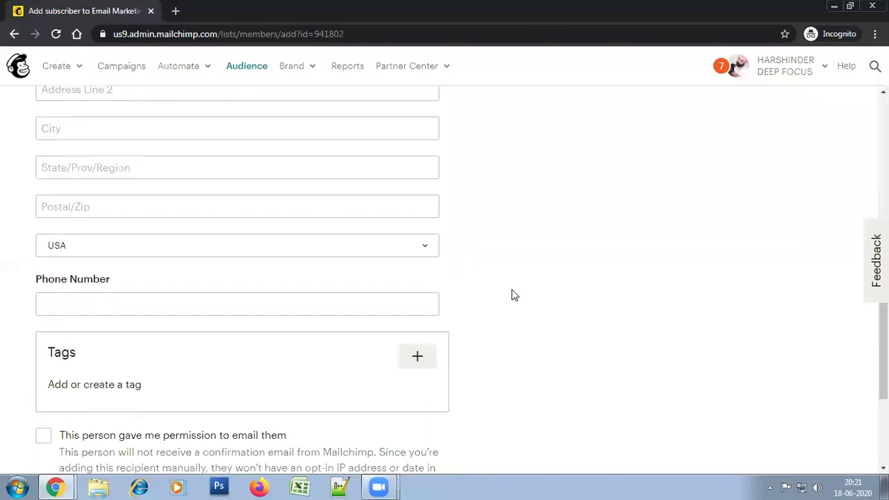
pyautogui.click(336, 290)
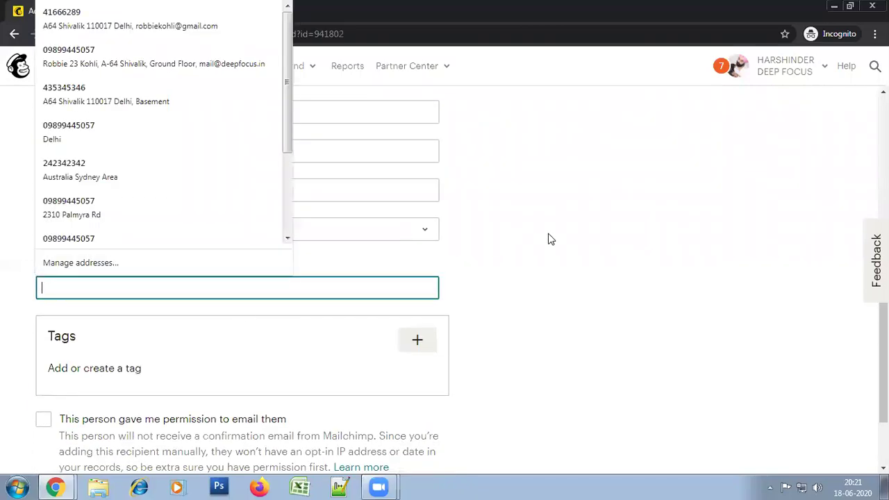
pyautogui.click(545, 251)
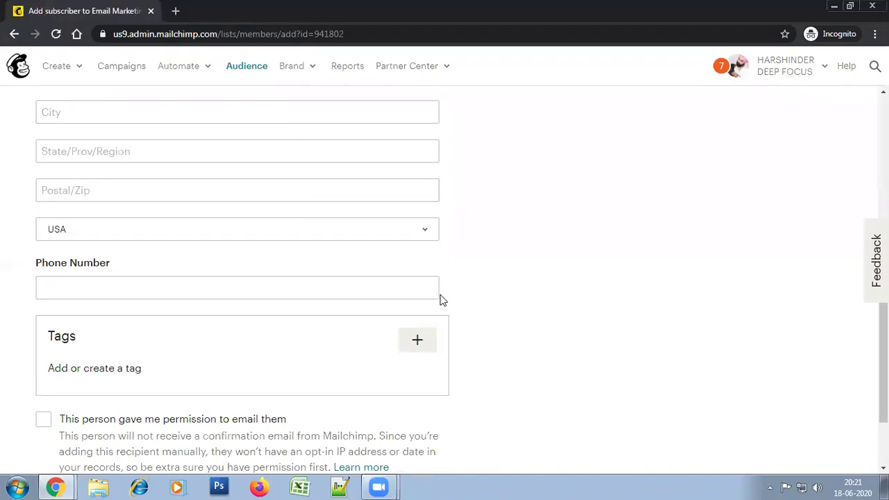
pyautogui.click(407, 291)
pyautogui.click(546, 279)
pyautogui.click(389, 294)
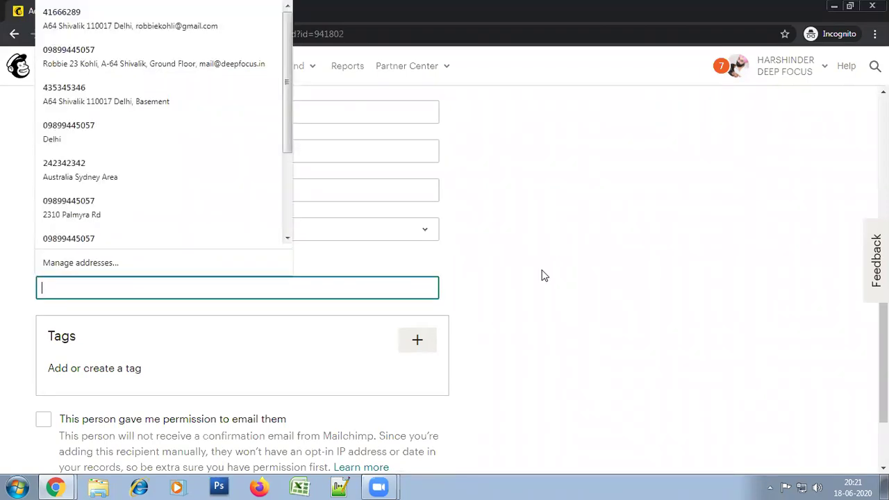
pyautogui.write('+')
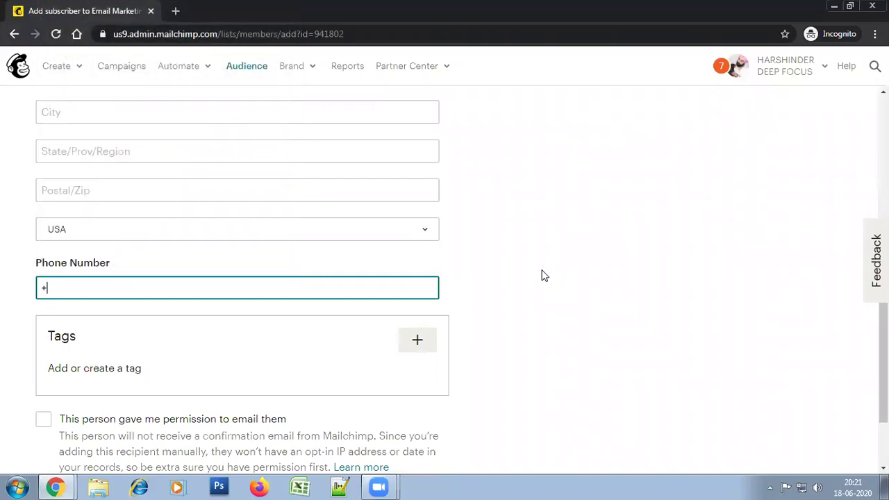
pyautogui.write('91(')
pyautogui.press('Delete')
pyautogui.press('Delete')
pyautogui.press('Delete')
pyautogui.press('Delete')
pyautogui.press('Delete')
pyautogui.press('BackSpace')
pyautogui.click(539, 309)
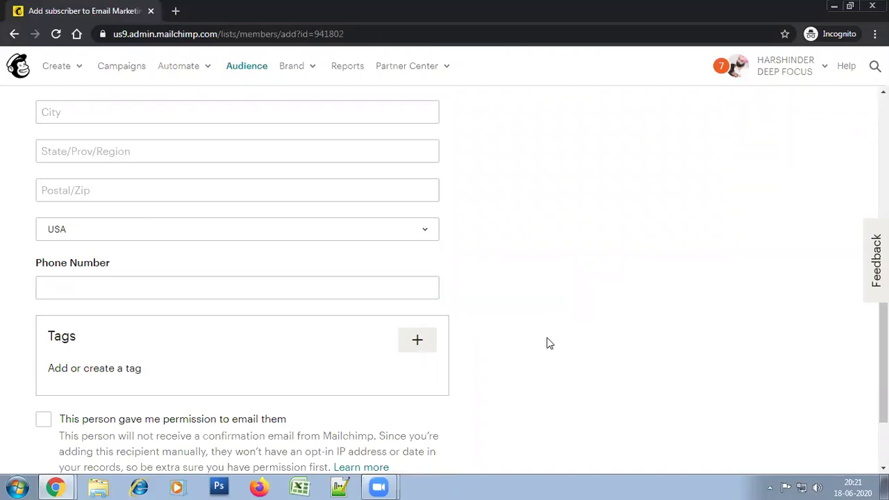
pyautogui.scroll(4, 546, 341)
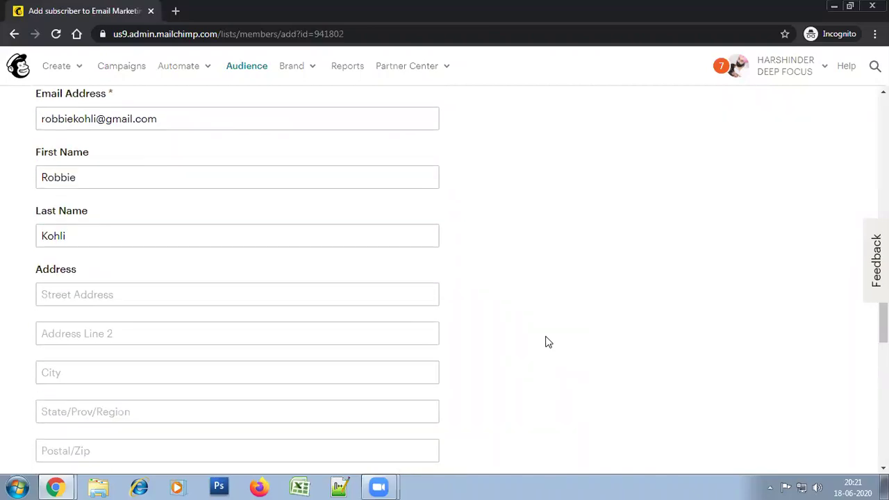
pyautogui.scroll(-2, 545, 341)
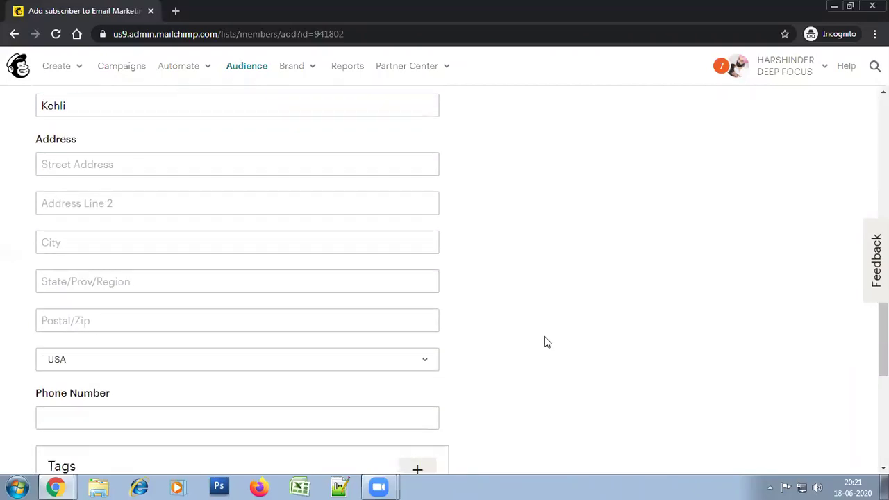
pyautogui.scroll(-1, 544, 338)
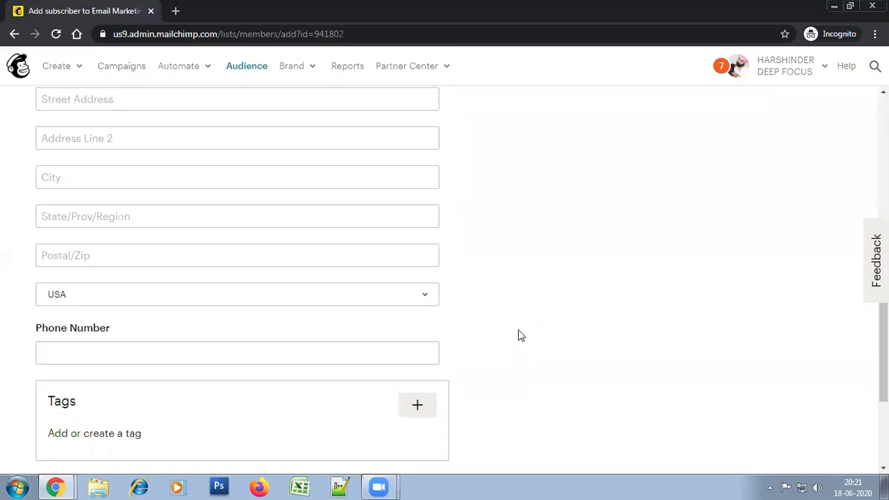
pyautogui.scroll(4, 512, 324)
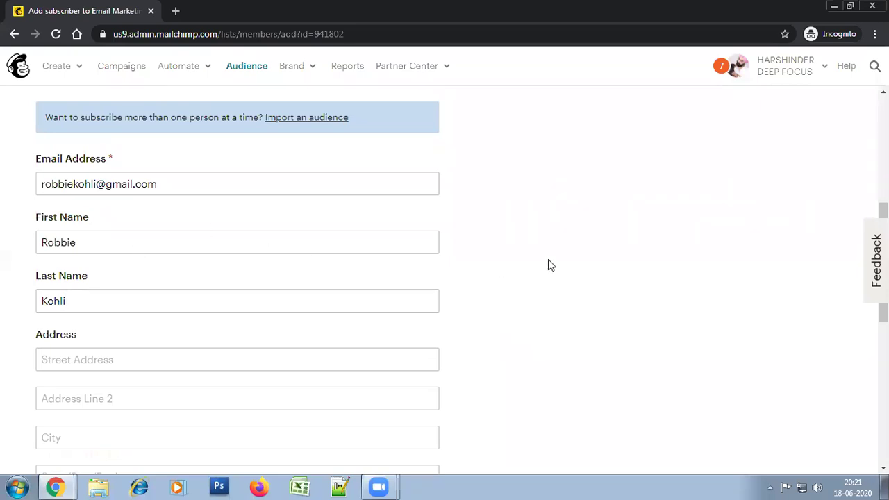
pyautogui.scroll(-6, 548, 265)
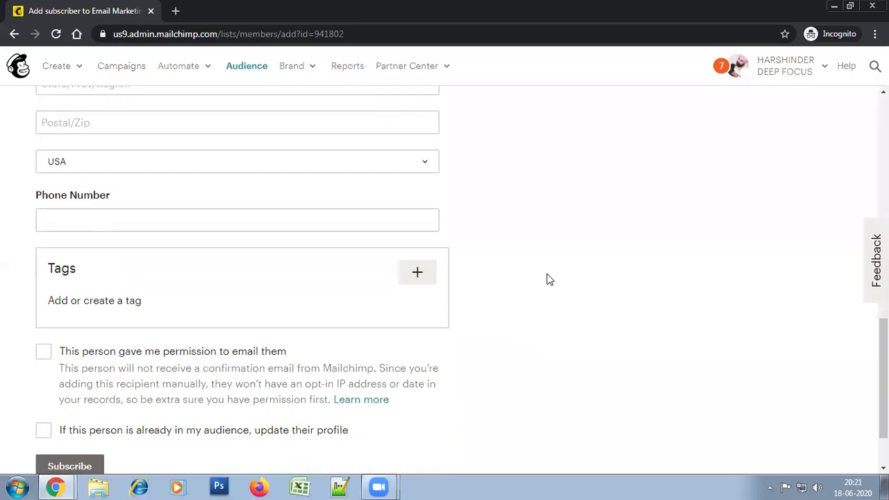
pyautogui.scroll(-1, 177, 351)
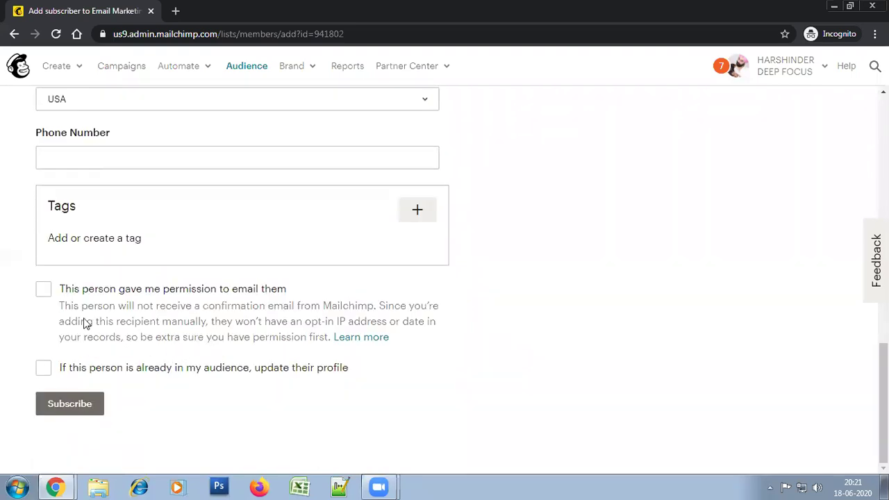
# Confirm the contact gave email permission and subscribe them to the audience
pyautogui.click(110, 291)
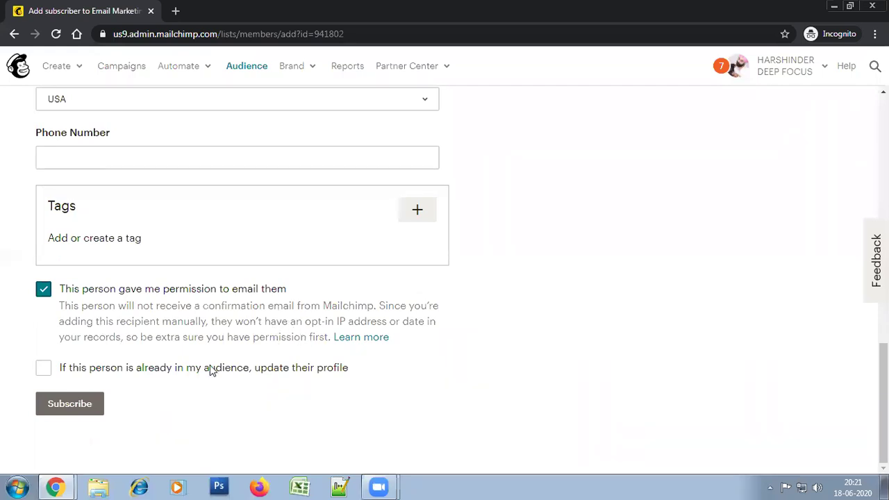
pyautogui.click(66, 405)
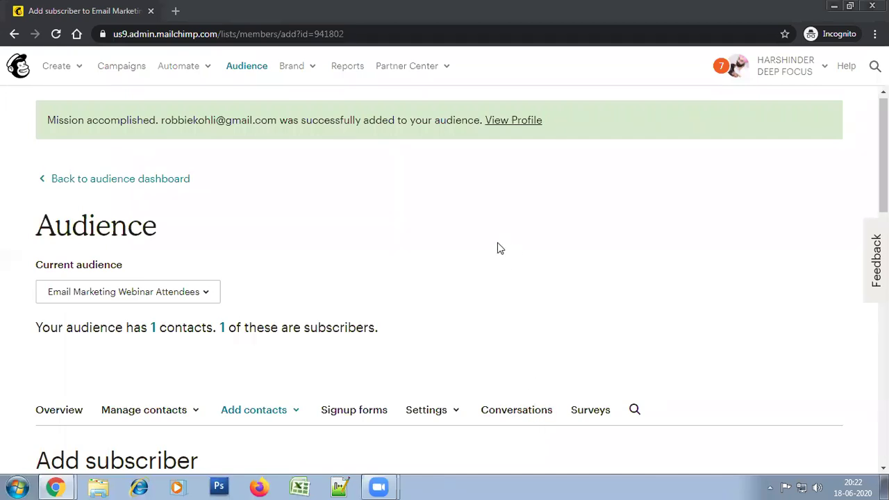
# Choose Import contacts from the audience's Add contacts dropdown
pyautogui.scroll(-2, 497, 248)
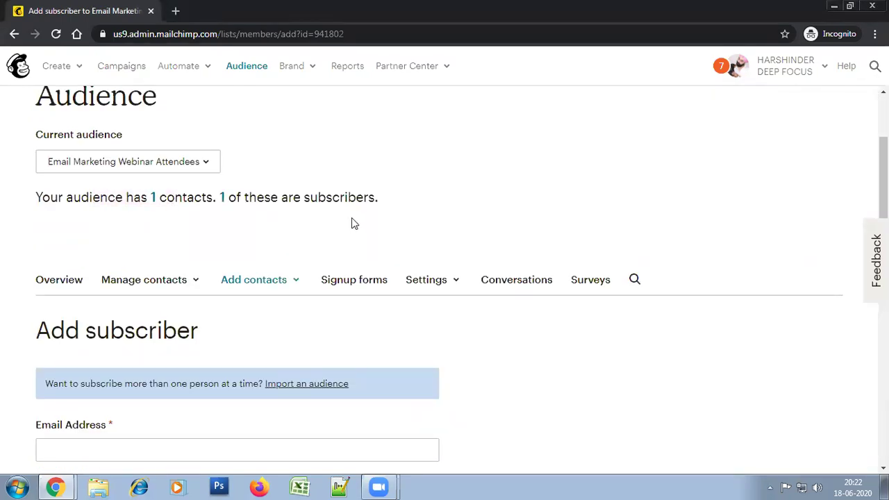
pyautogui.scroll(-2, 511, 201)
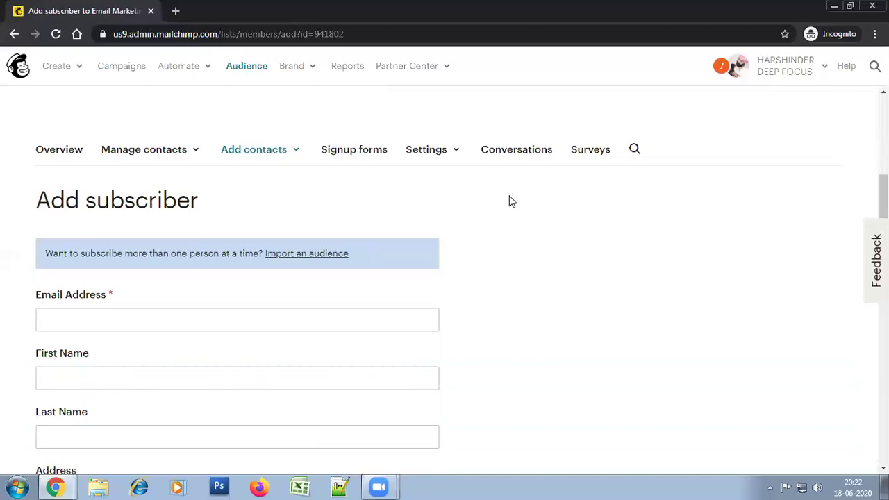
pyautogui.scroll(-1, 511, 200)
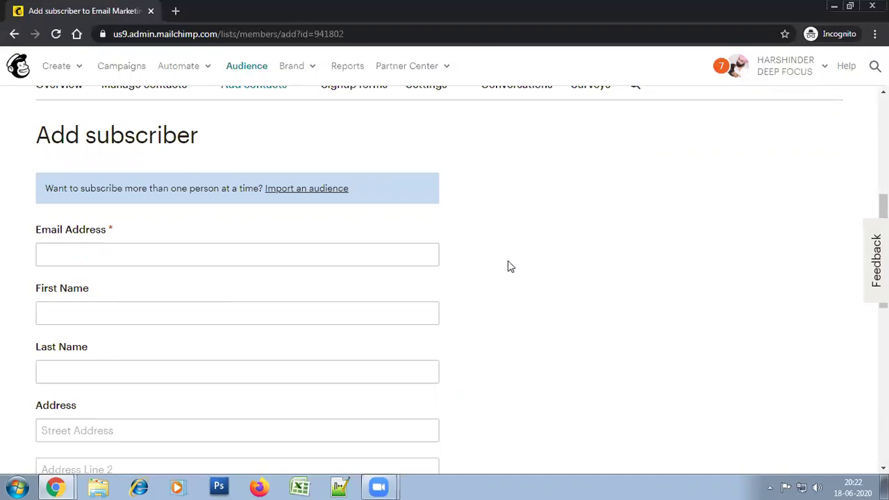
pyautogui.scroll(-1, 505, 266)
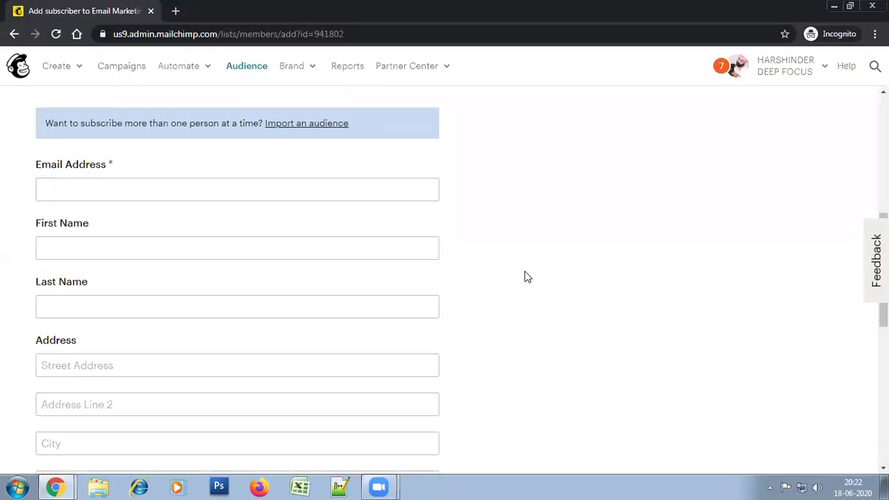
pyautogui.scroll(4, 526, 280)
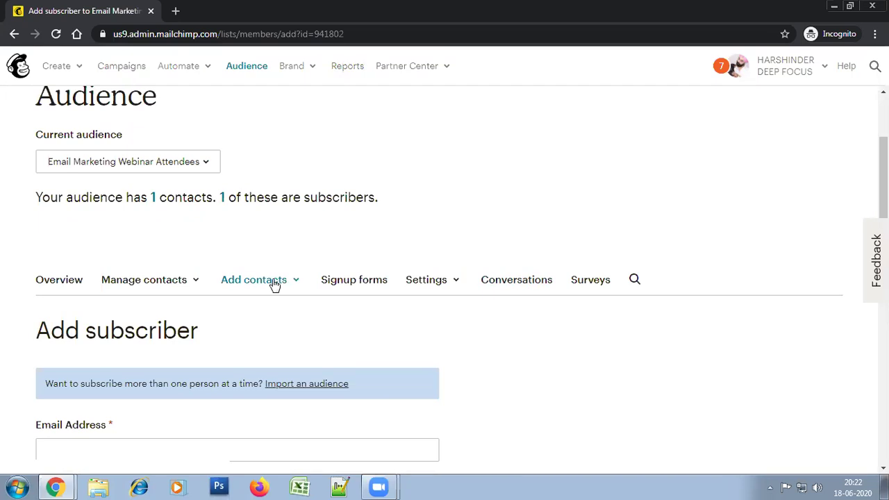
pyautogui.click(275, 281)
pyautogui.scroll(-1, 275, 285)
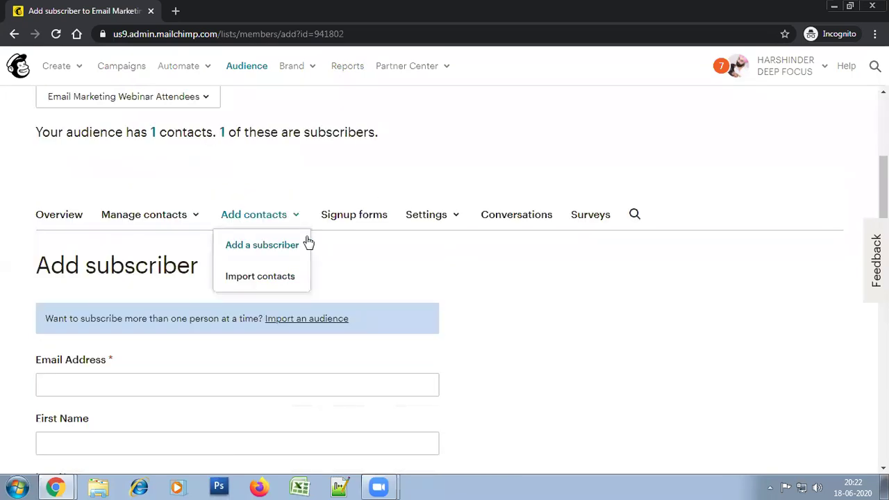
pyautogui.click(260, 278)
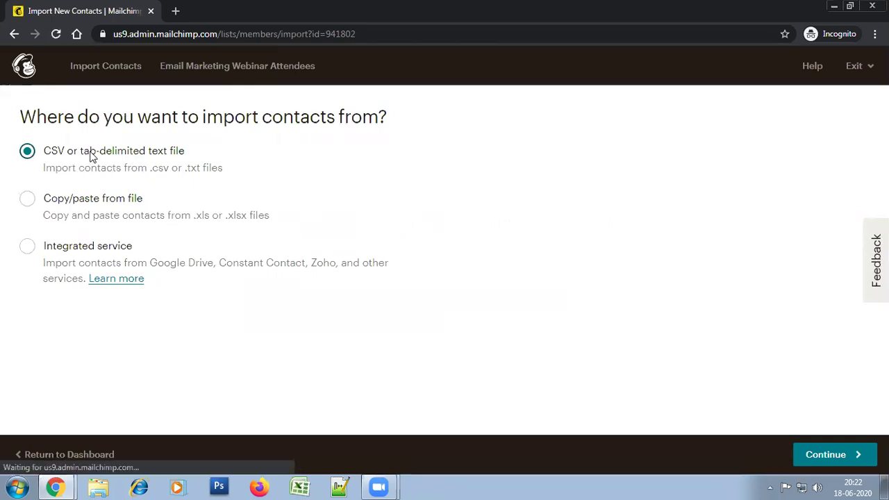
# Select 'Copy/paste from file' as the import source and switch to the blank Book1 workbook
pyautogui.click(83, 202)
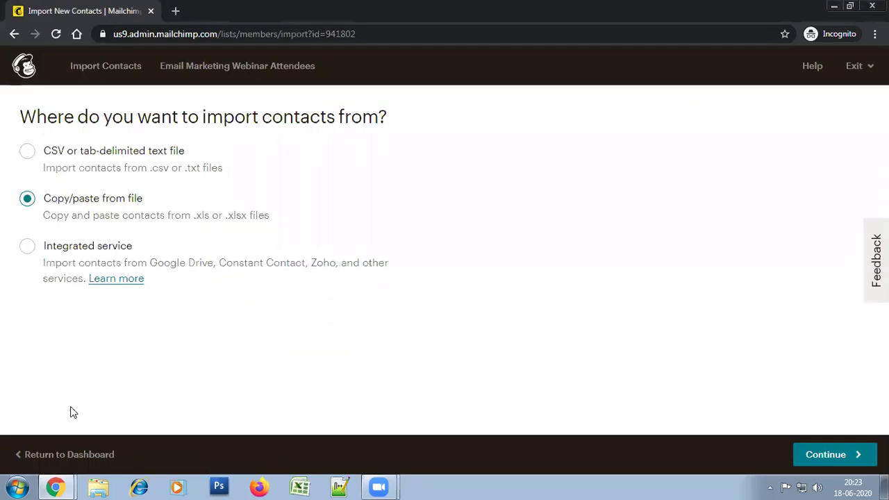
pyautogui.click(304, 486)
pyautogui.click(351, 203)
# Save the blank Excel workbook to the Desktop as Webinar-List
pyautogui.click(63, 130)
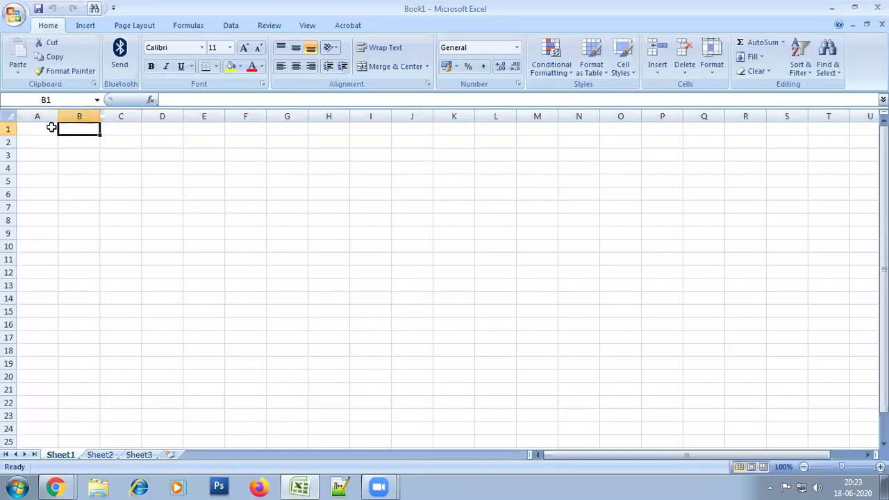
pyautogui.click(51, 127)
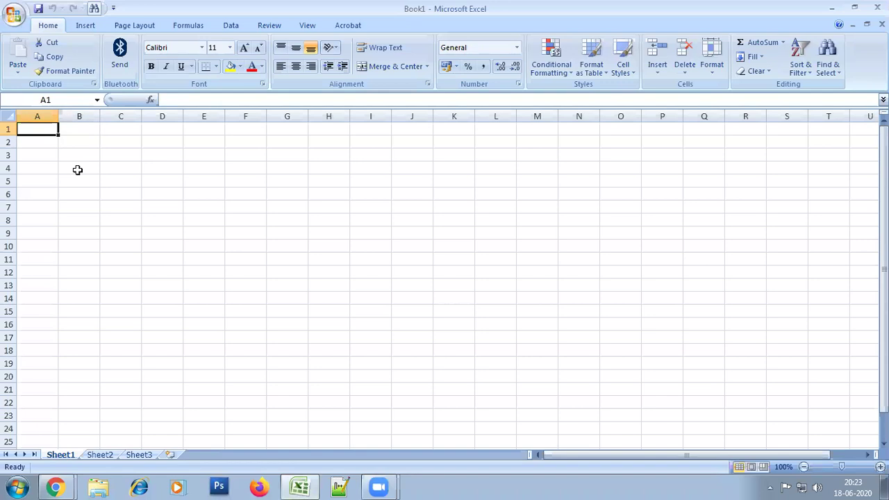
pyautogui.click(14, 15)
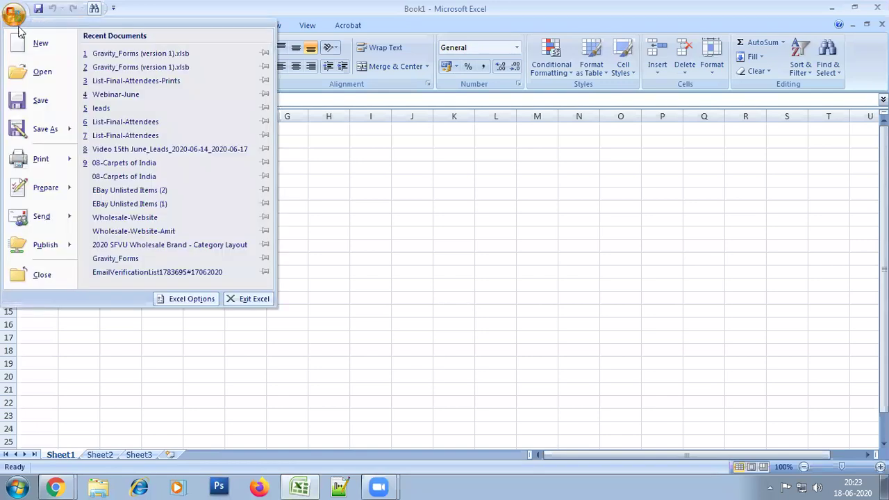
pyautogui.click(38, 132)
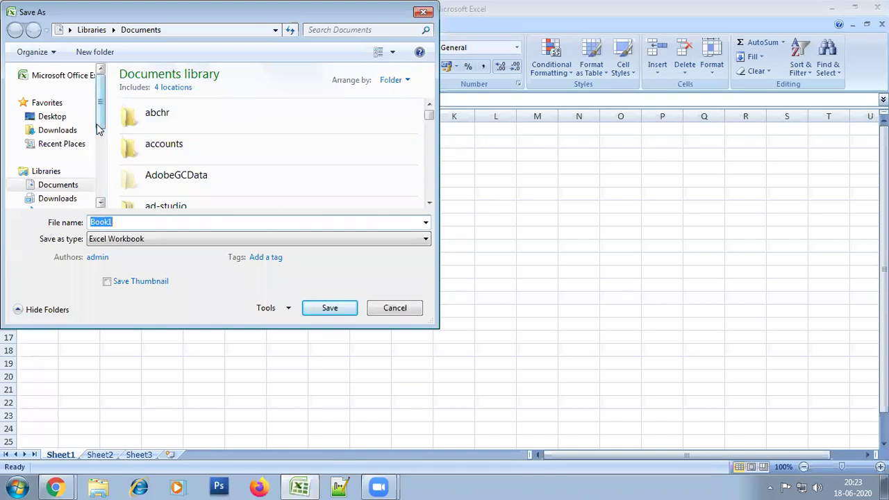
pyautogui.click(63, 117)
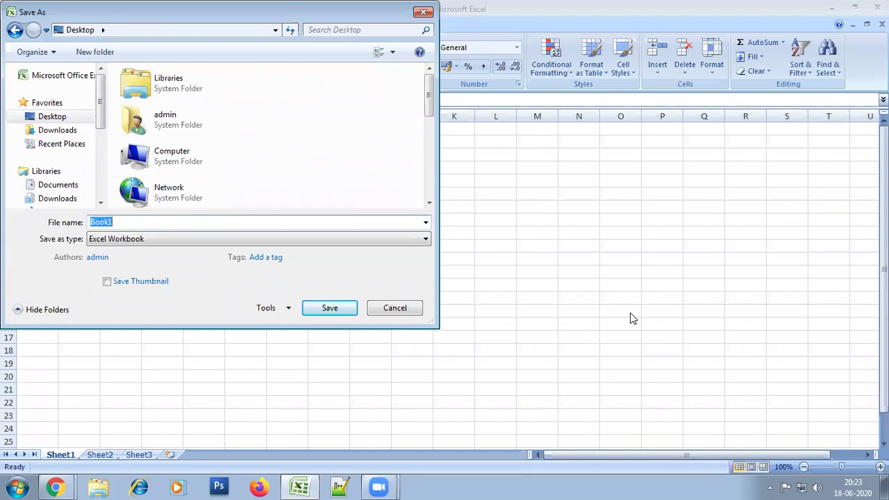
pyautogui.write('List')
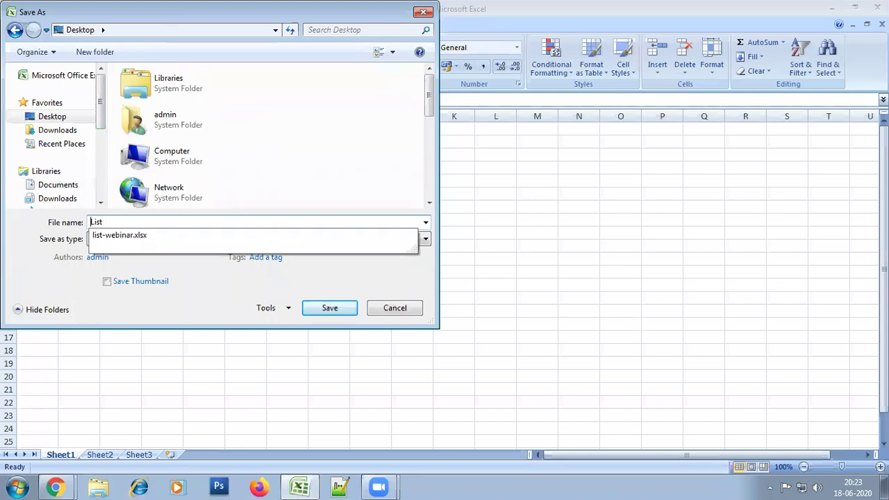
pyautogui.write('Webina')
pyautogui.write('r-')
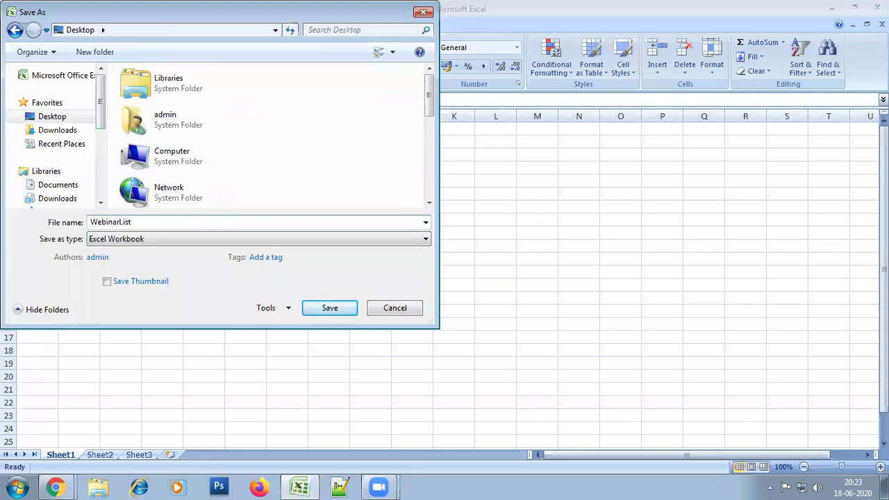
pyautogui.press('Return')
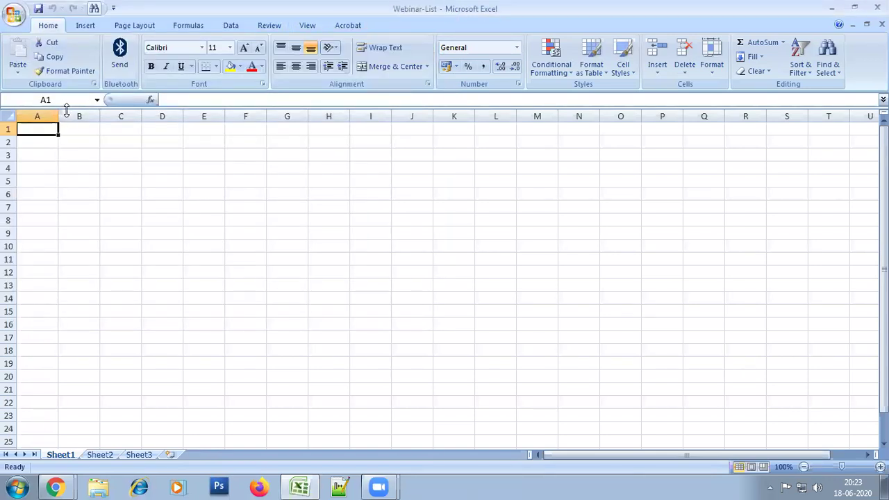
pyautogui.click(66, 139)
# Enter the 'First Name' heading in A1, fixing its spacing, and widen column A
pyautogui.click(37, 139)
pyautogui.click(37, 130)
pyautogui.write('FirstName')
pyautogui.press('Return')
pyautogui.press('Up')
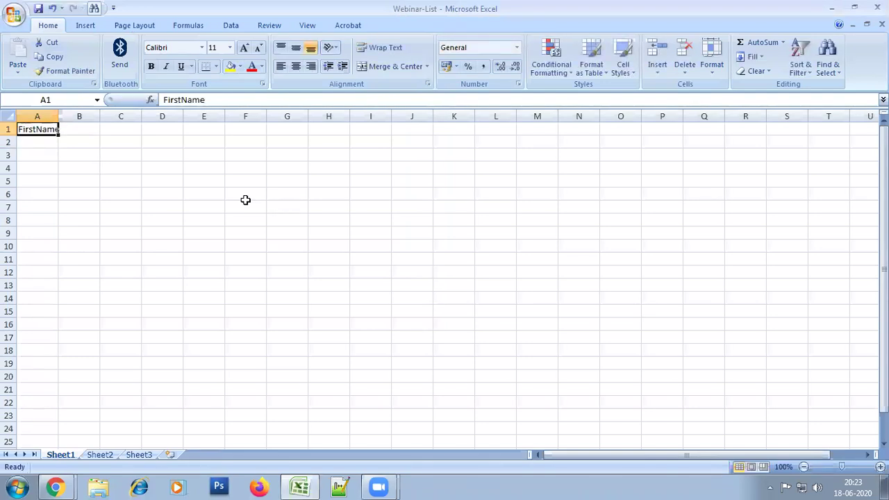
pyautogui.press('F2')
pyautogui.press('Left')
pyautogui.press('Left')
pyautogui.press('Left')
pyautogui.press('BackSpace')
pyautogui.press('Right')
pyautogui.press('Return')
pyautogui.moveTo(61, 116); pyautogui.dragTo(81, 123)
# Add 'Last Name' in B1, widen column B, and add 'Email Address' in C1
pyautogui.click(91, 127)
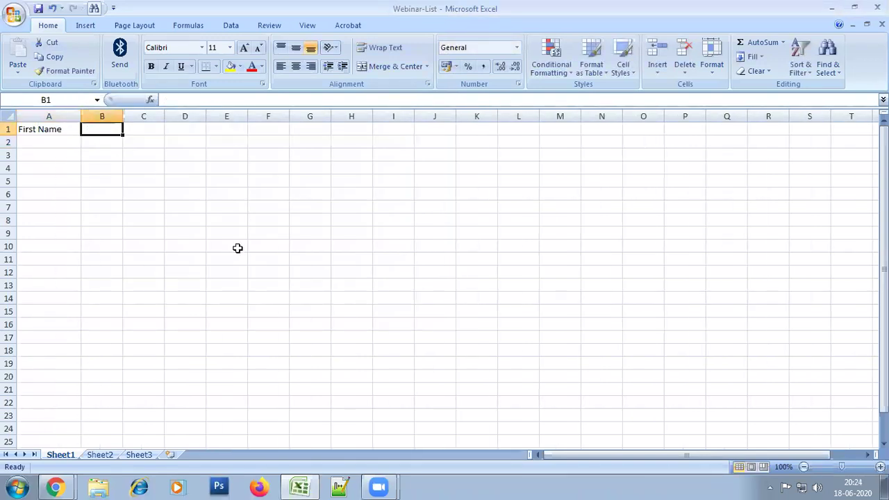
pyautogui.write('Last Name')
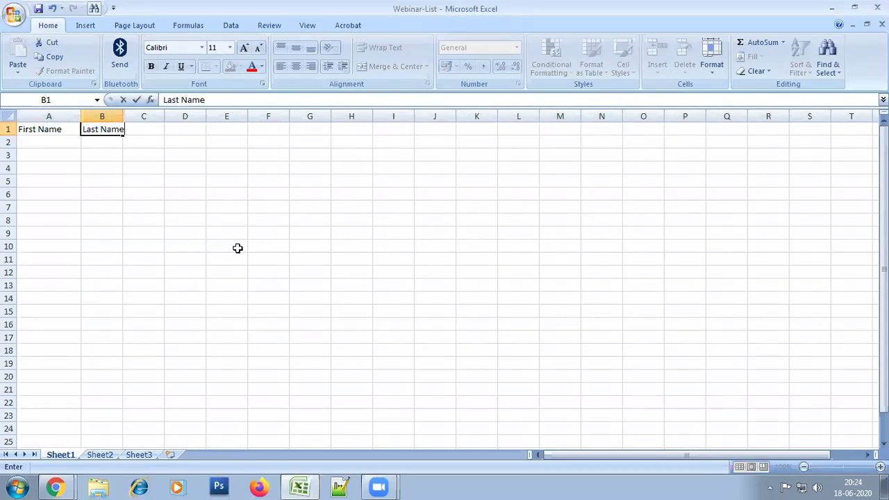
pyautogui.press('Return')
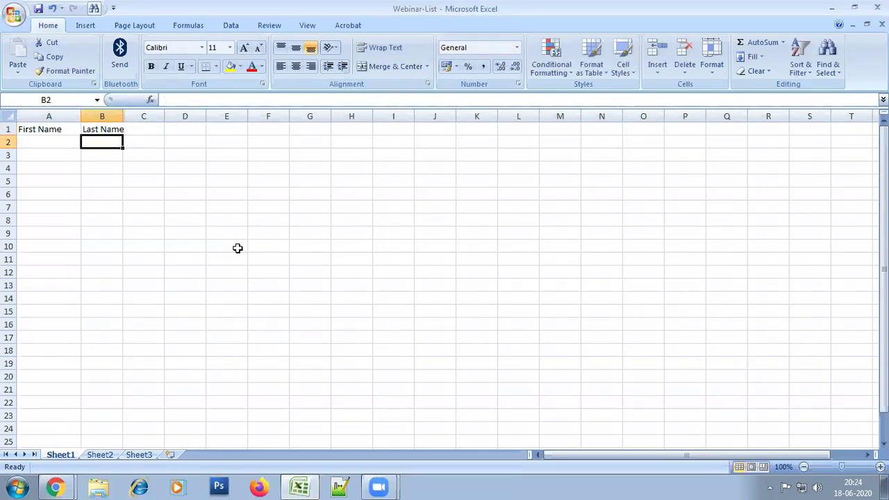
pyautogui.moveTo(123, 113); pyautogui.dragTo(211, 129)
pyautogui.click(155, 129)
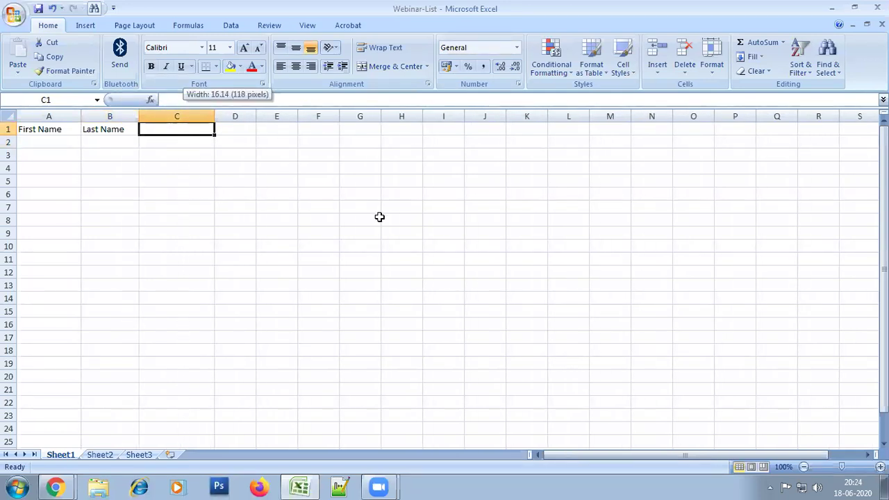
pyautogui.write('Email Address')
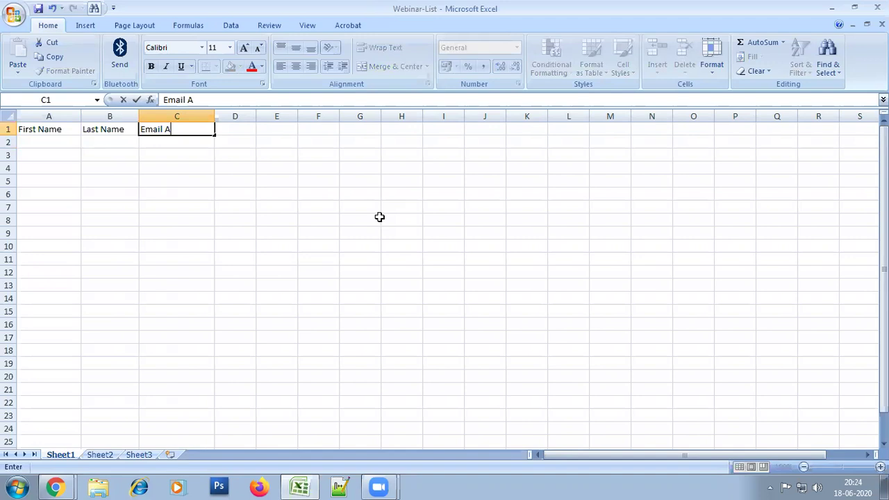
pyautogui.press('Return')
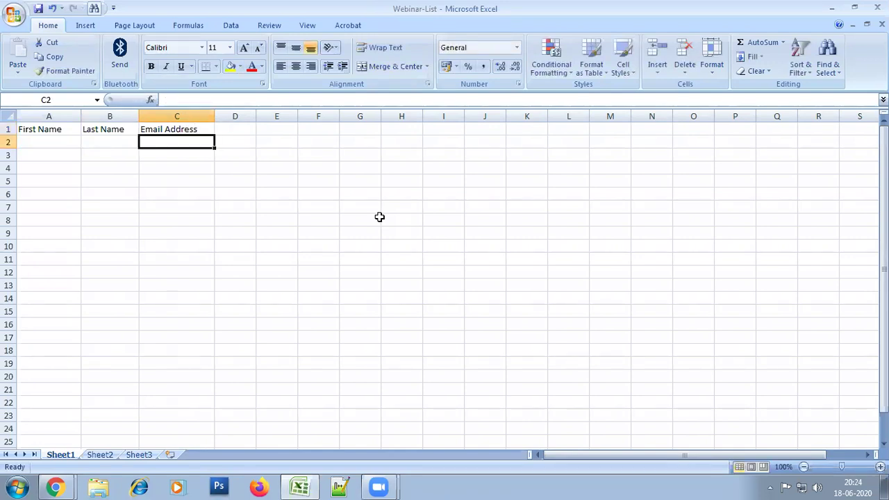
# Fill row 2 with the first contact's first name, last name and email, widening column C
pyautogui.press('Home')
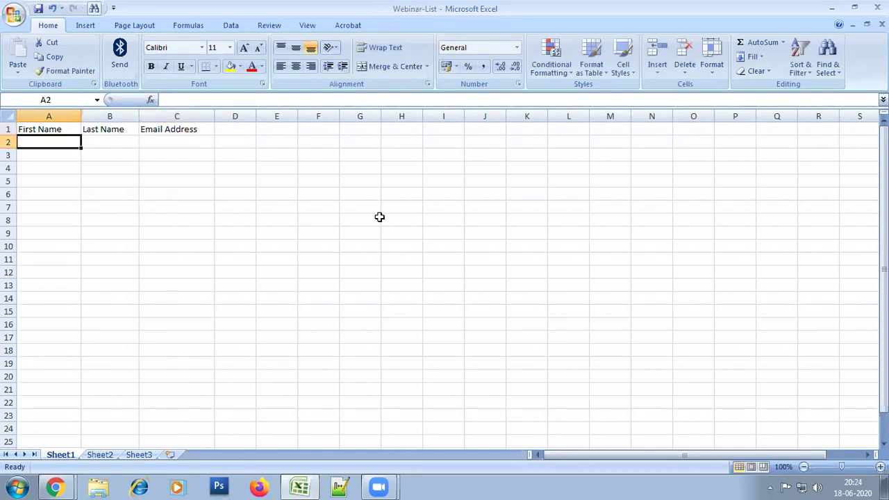
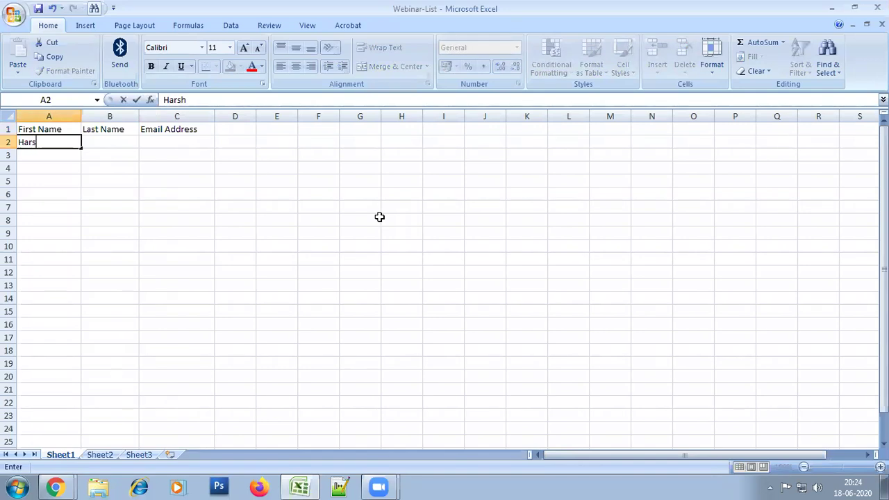
pyautogui.press('Return')
pyautogui.press('Up')
pyautogui.press('Right')
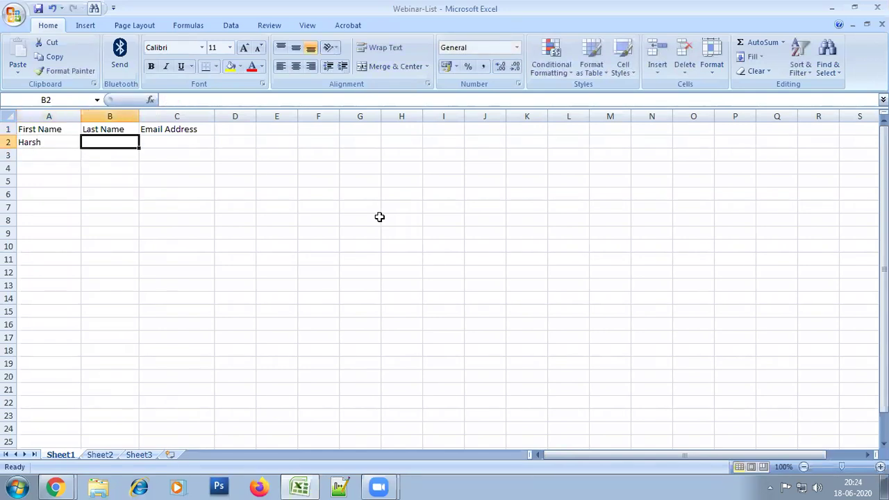
pyautogui.press('Return')
pyautogui.press('Up')
pyautogui.press('Right')
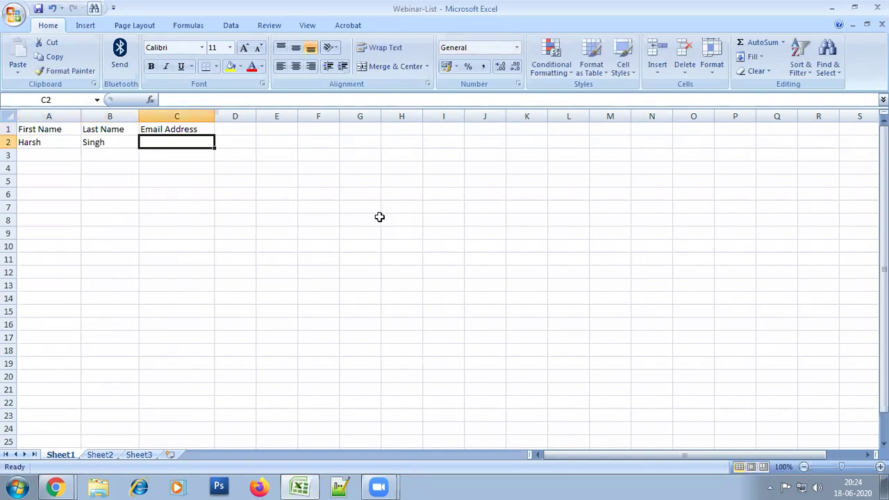
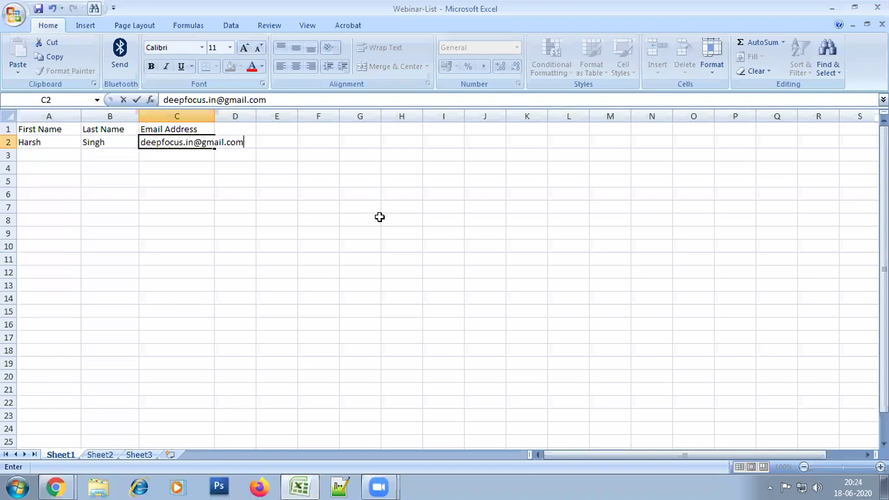
pyautogui.press('Return')
pyautogui.moveTo(215, 114); pyautogui.dragTo(256, 131)
pyautogui.moveTo(318, 194); pyautogui.dragTo(299, 180)
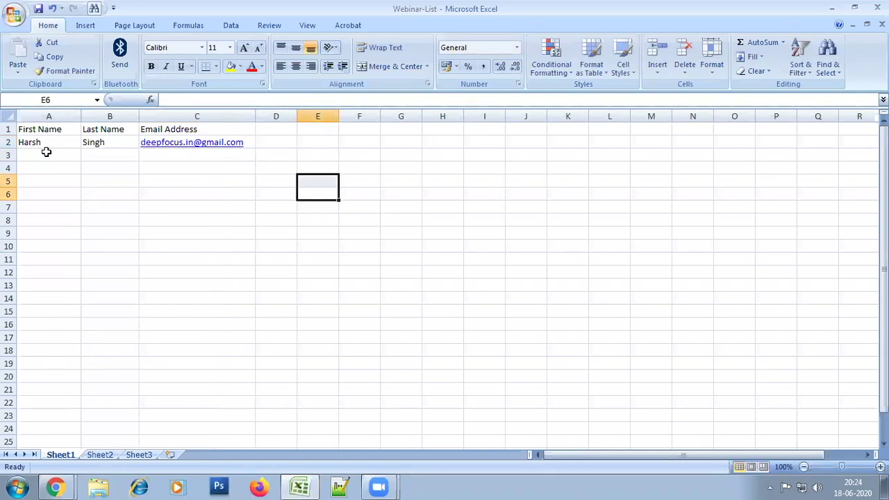
# Fill row 3 with the second contact's first name, last name and email address
pyautogui.click(46, 152)
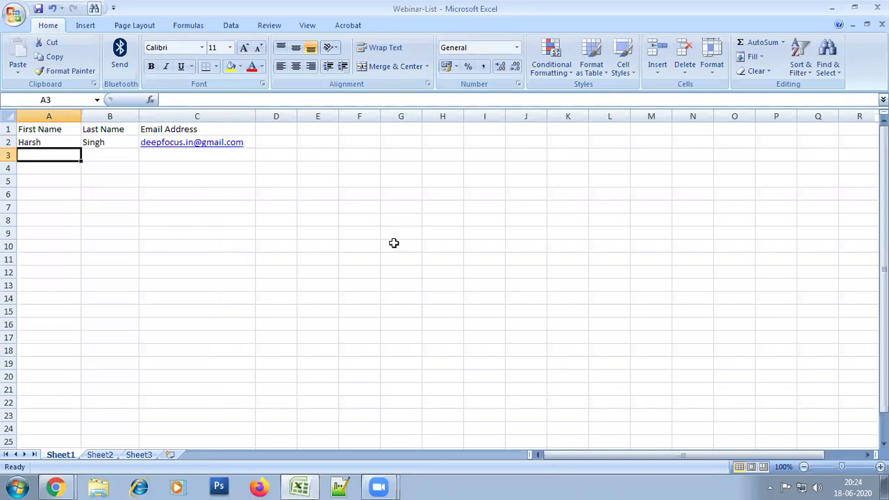
pyautogui.press('Return')
pyautogui.press('Up')
pyautogui.press('Tab')
pyautogui.press('Return')
pyautogui.press('Up')
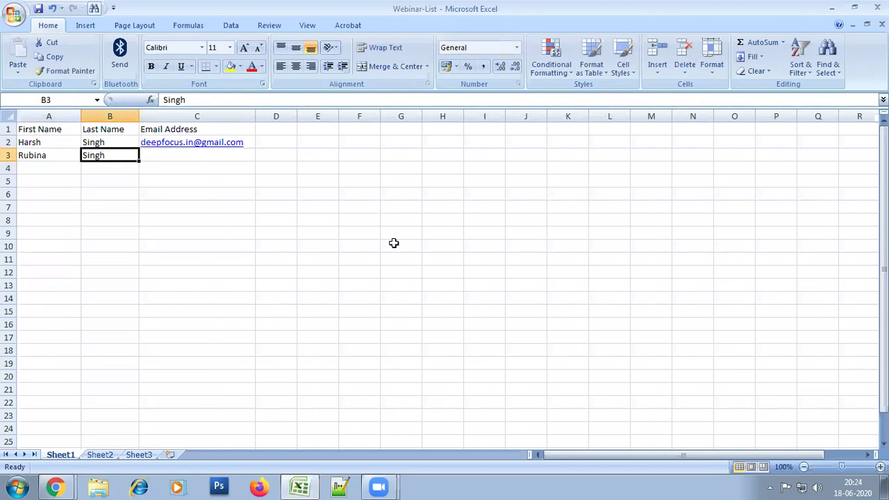
pyautogui.press('Tab')
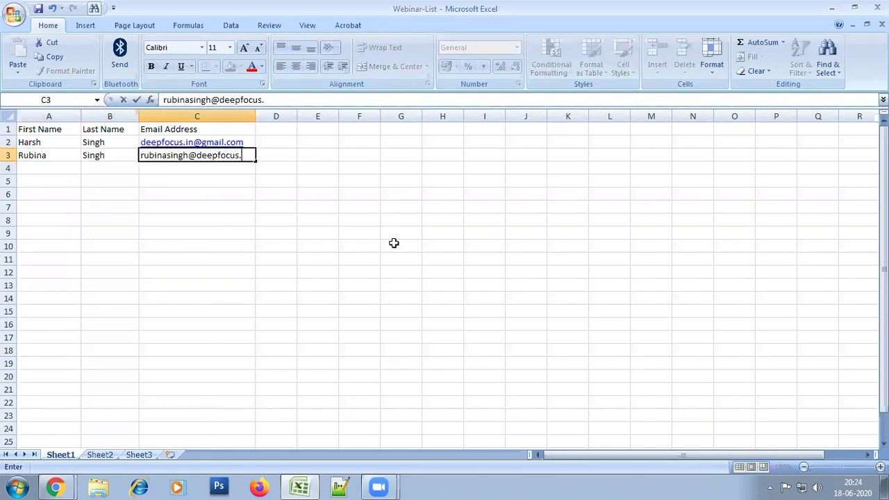
pyautogui.press('Return')
# Make the header row A1:C1 bold
pyautogui.click(393, 243)
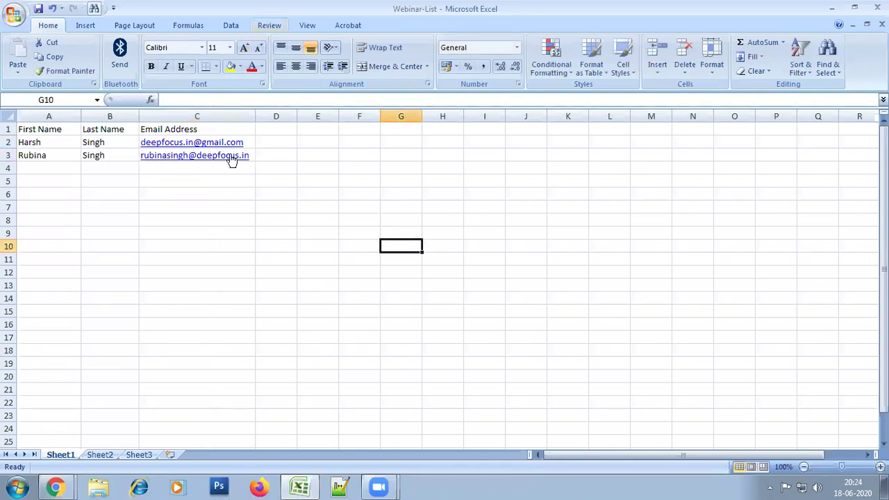
pyautogui.moveTo(151, 132); pyautogui.dragTo(56, 121)
pyautogui.click(150, 66)
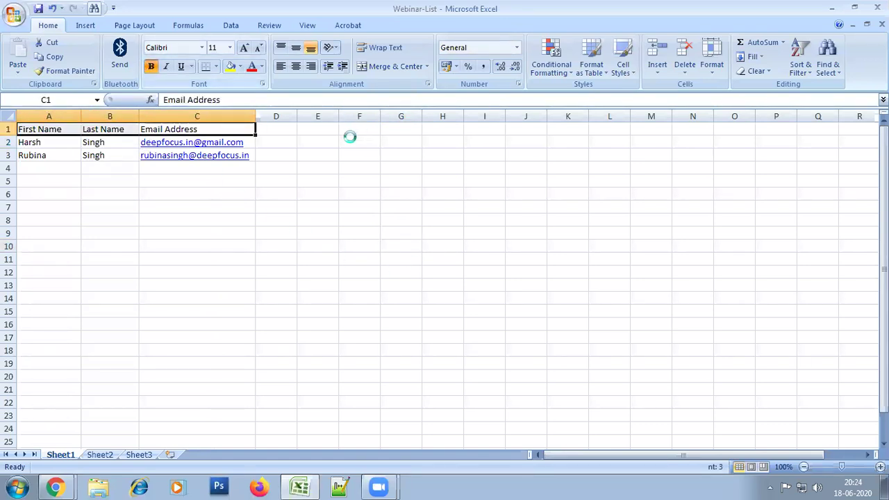
pyautogui.click(401, 259)
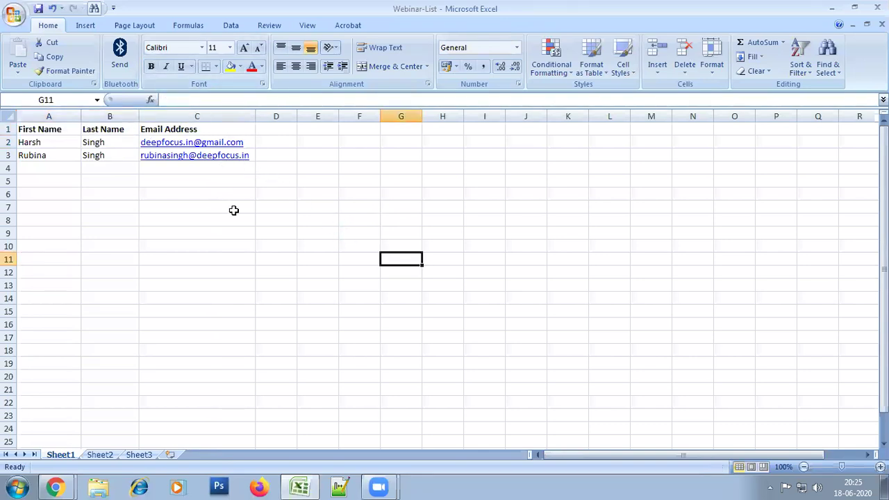
# Start Save As for the workbook and choose the Desktop as the location
pyautogui.click(14, 14)
pyautogui.moveTo(44, 132)
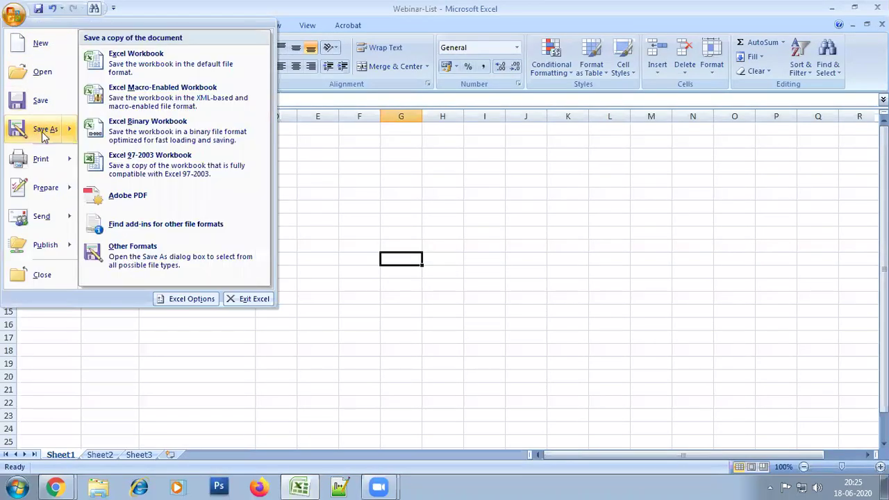
pyautogui.click(43, 131)
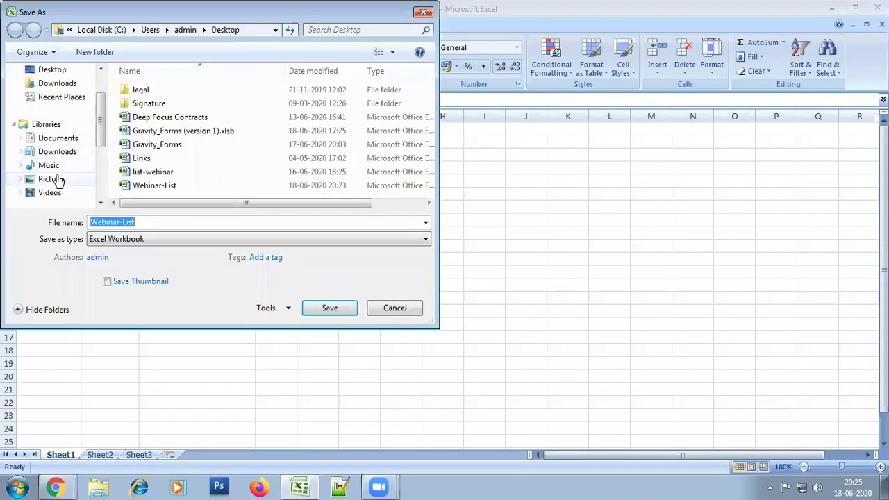
pyautogui.click(125, 241)
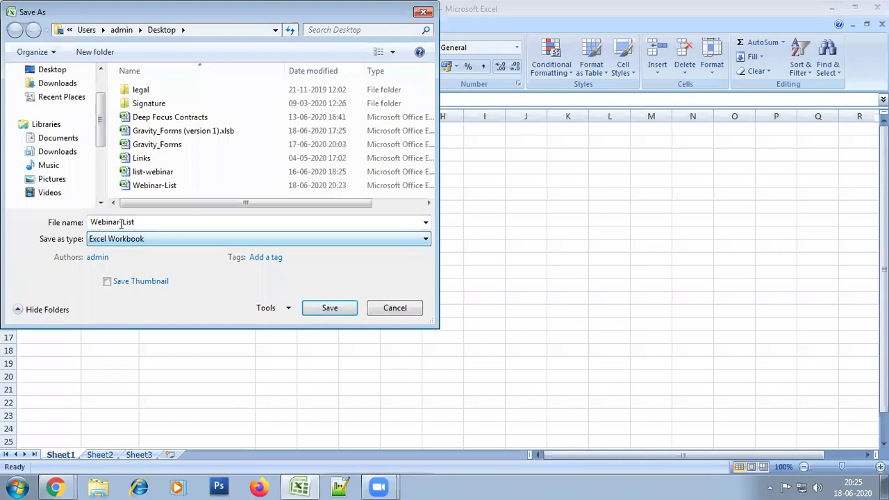
pyautogui.scroll(2, 99, 86)
pyautogui.click(61, 116)
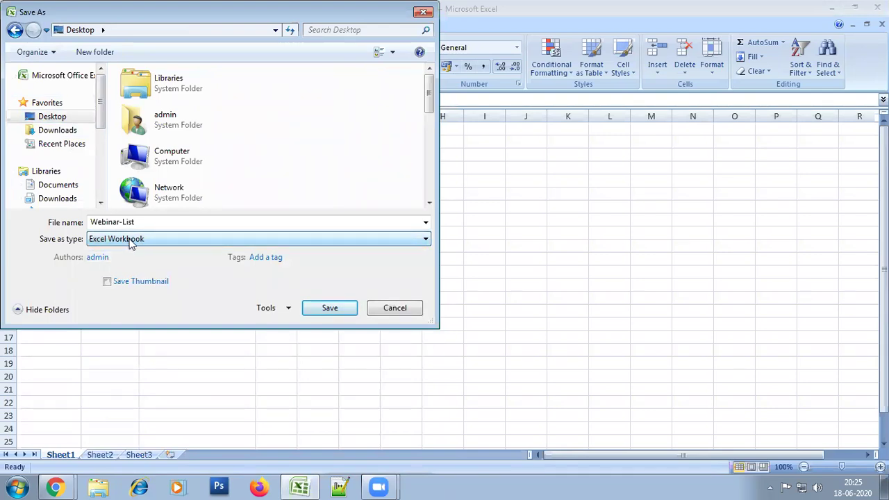
# Save Webinar-List as CSV (Comma delimited), accepting the active-sheet and format warnings
pyautogui.click(130, 243)
pyautogui.click(129, 240)
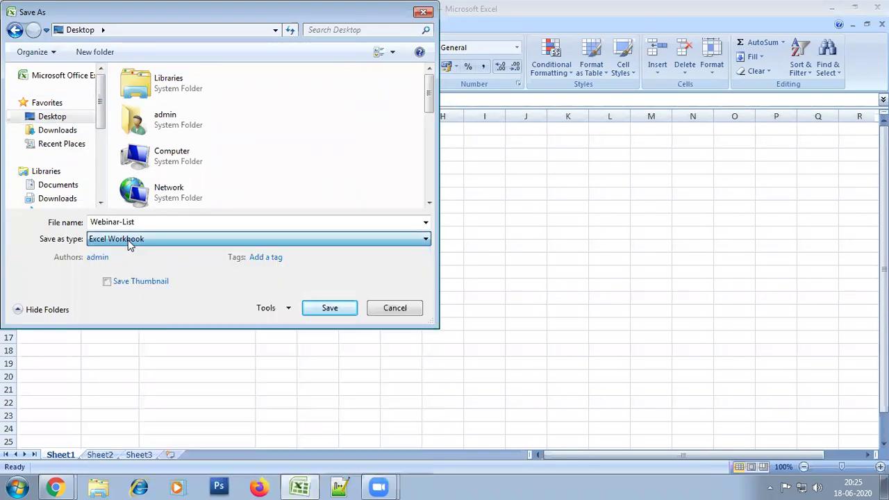
pyautogui.press('c')
pyautogui.click(128, 240)
pyautogui.click(129, 242)
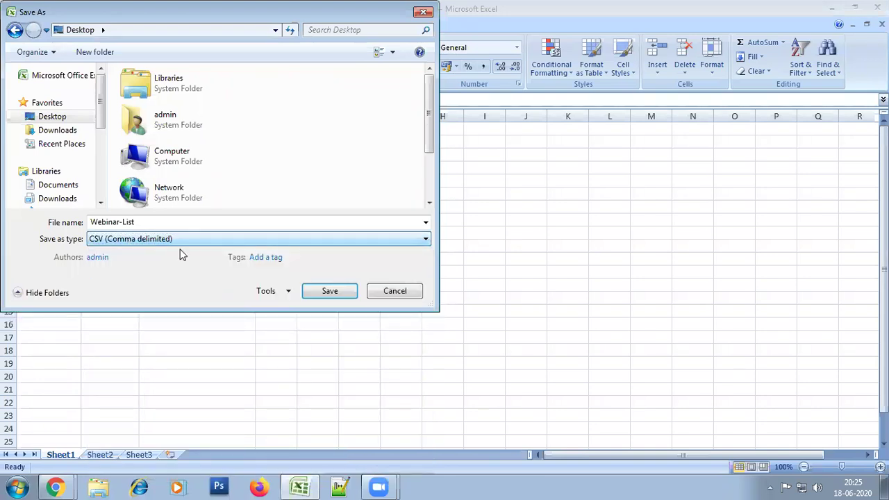
pyautogui.click(329, 293)
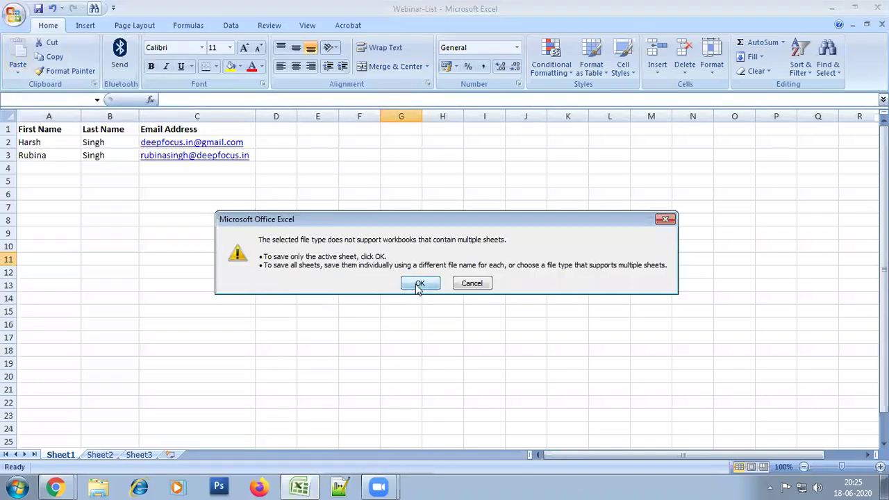
pyautogui.click(417, 285)
pyautogui.click(400, 284)
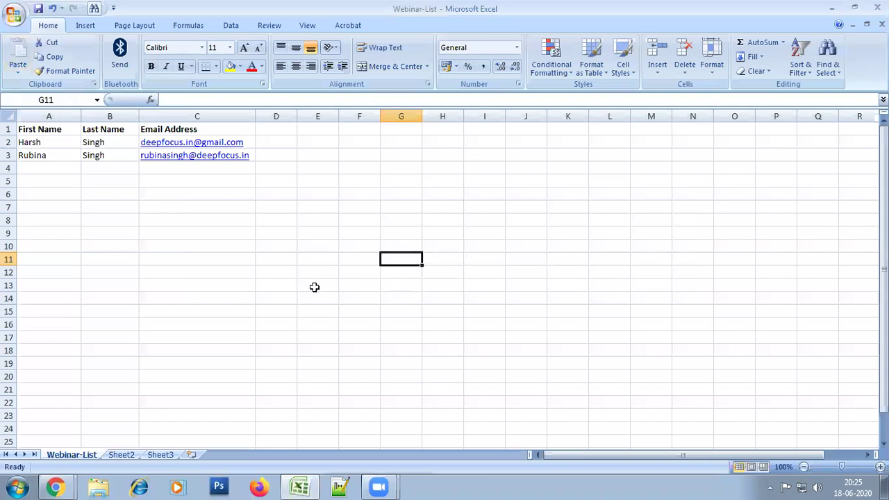
pyautogui.click(207, 234)
pyautogui.click(56, 486)
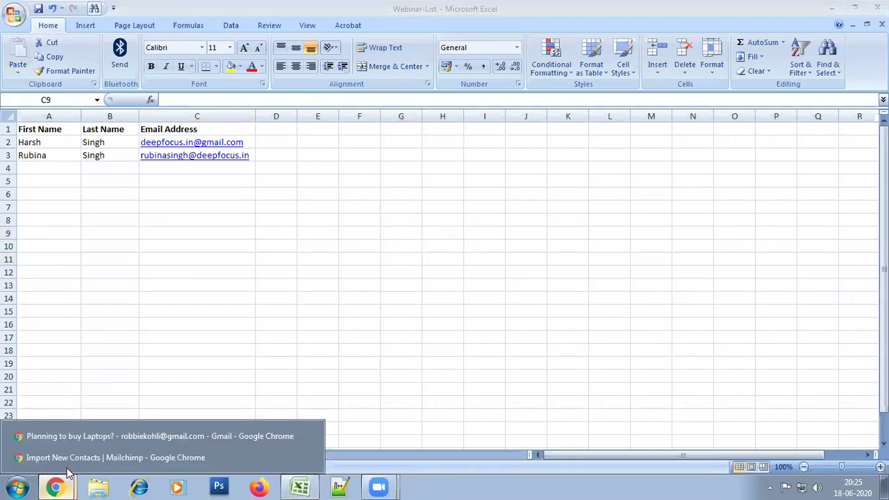
# Choose the CSV file import in Mailchimp and upload a file from the Desktop
pyautogui.click(73, 454)
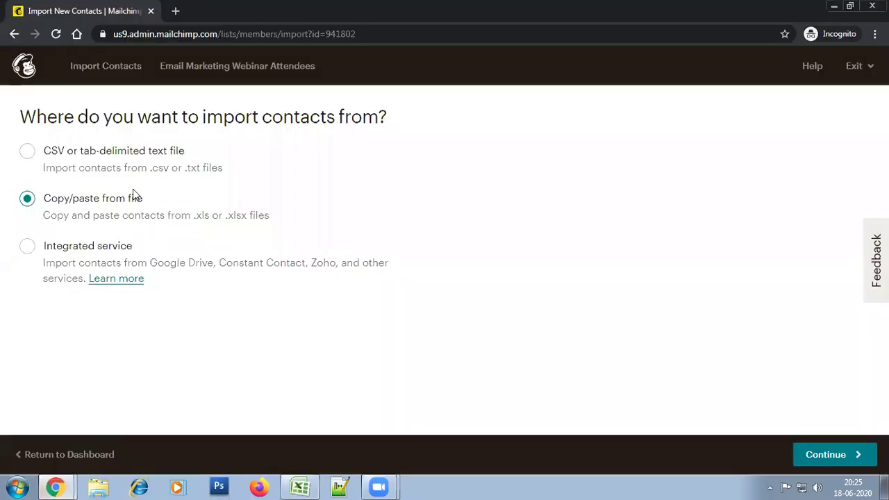
pyautogui.click(125, 159)
pyautogui.click(823, 458)
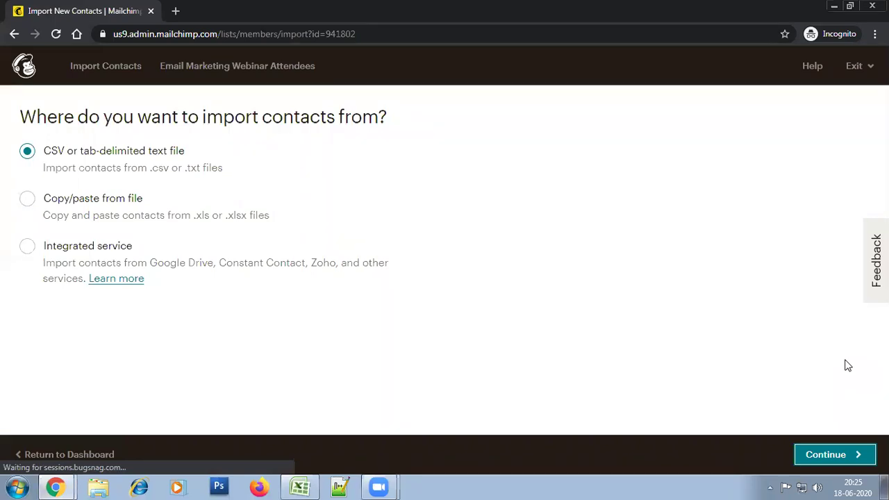
pyautogui.click(381, 182)
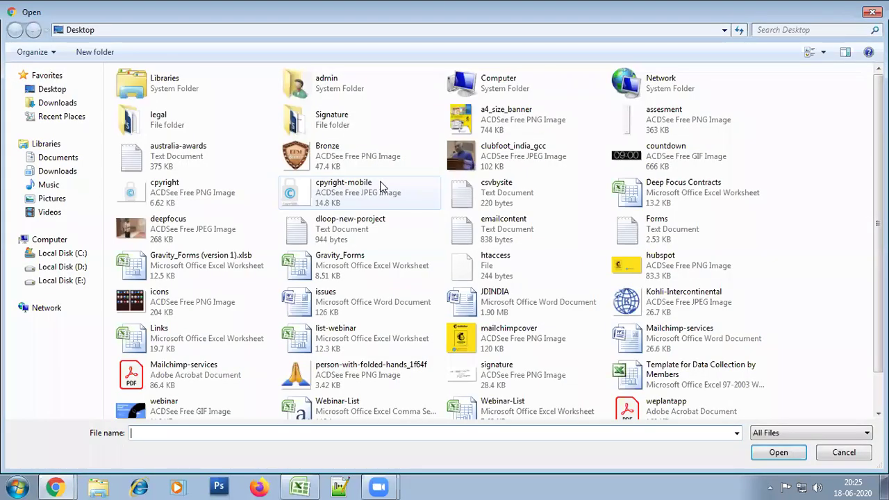
pyautogui.click(321, 162)
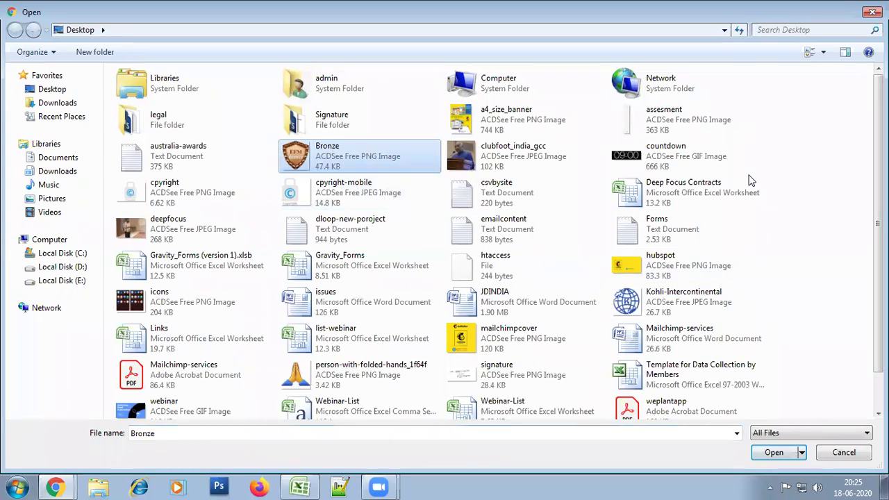
pyautogui.press('Down')
pyautogui.press('Down')
pyautogui.press('Down')
pyautogui.press('Down')
pyautogui.press('Down')
pyautogui.press('Return')
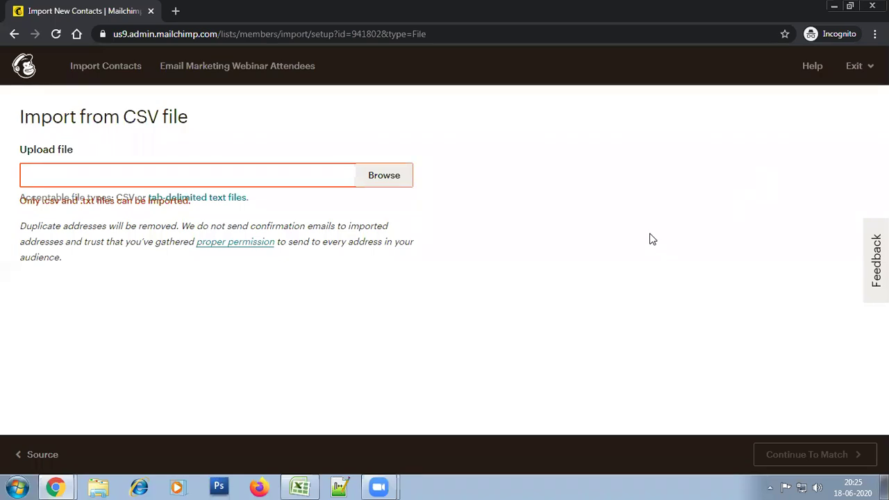
# Replace the upload with Webinar-List.csv and continue to column matching
pyautogui.click(363, 177)
pyautogui.click(318, 195)
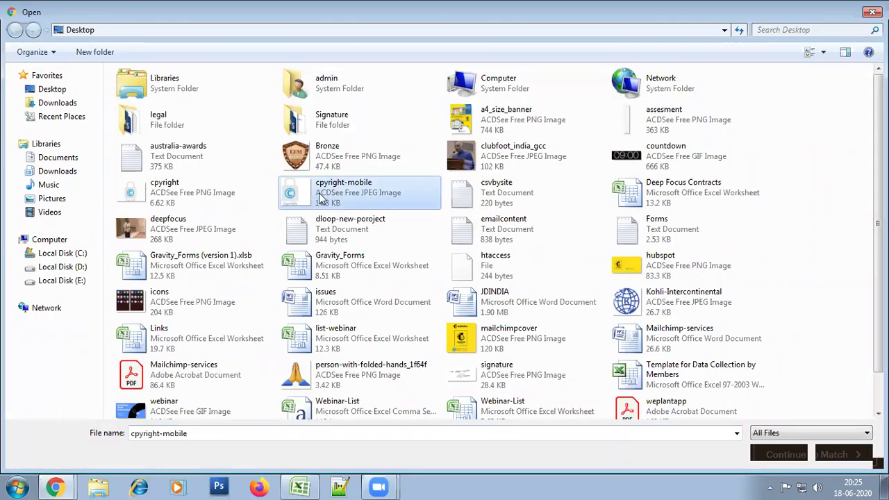
pyautogui.press('w')
pyautogui.press('Up')
pyautogui.press('Up')
pyautogui.press('Down')
pyautogui.press('Down')
pyautogui.press('Right')
pyautogui.press('Return')
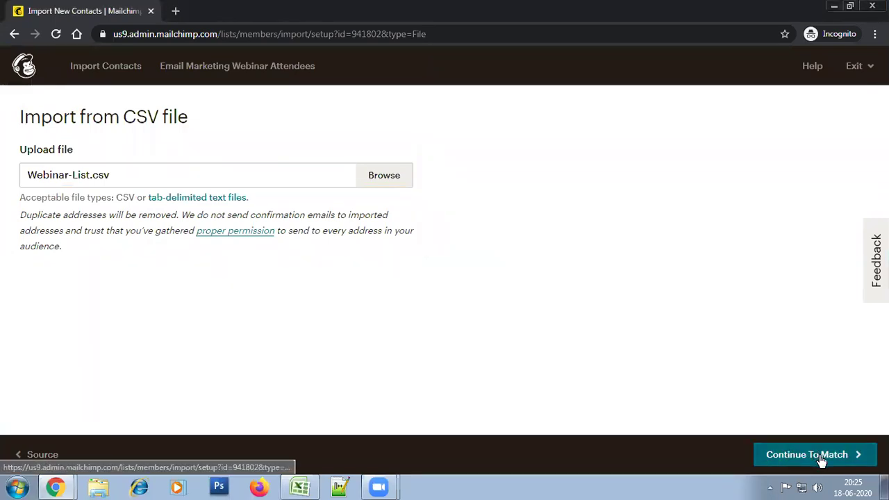
pyautogui.click(821, 460)
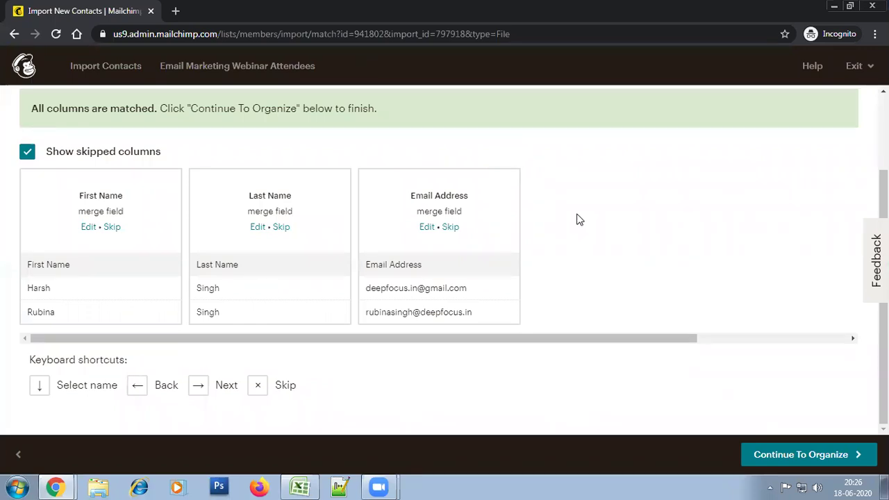
pyautogui.click(300, 486)
pyautogui.click(291, 229)
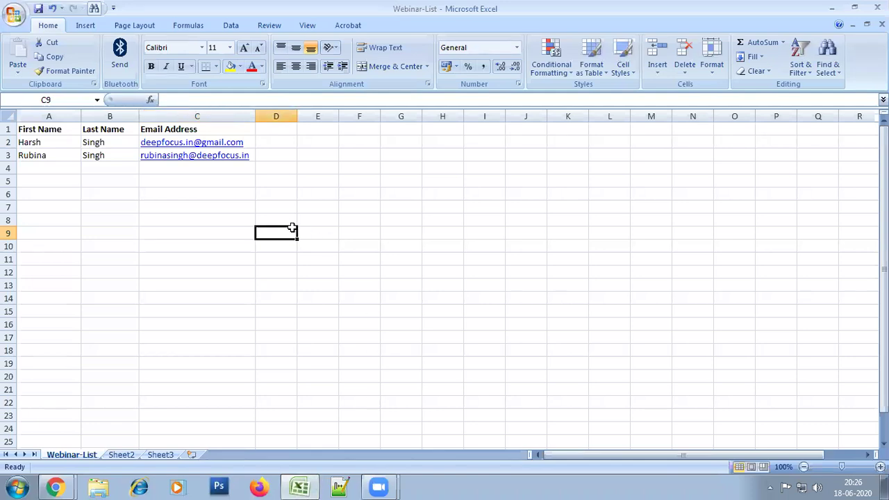
pyautogui.moveTo(197, 116); pyautogui.dragTo(27, 88)
pyautogui.click(55, 486)
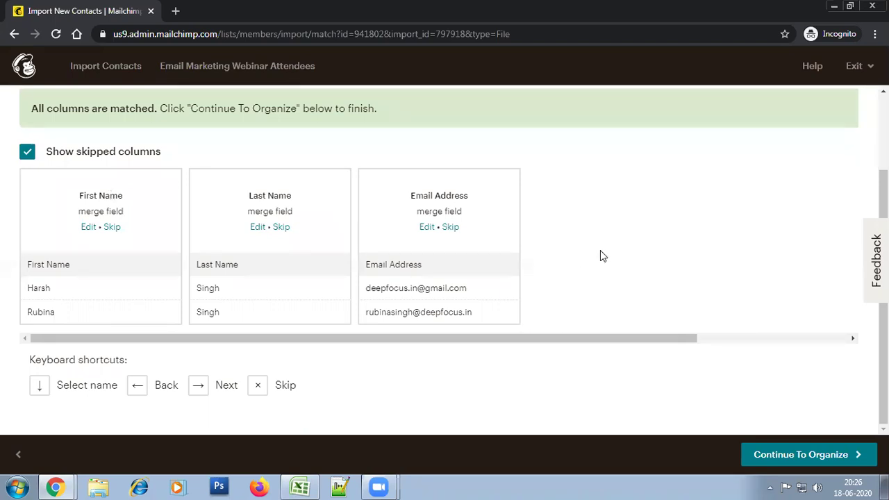
pyautogui.moveTo(82, 195); pyautogui.dragTo(122, 198)
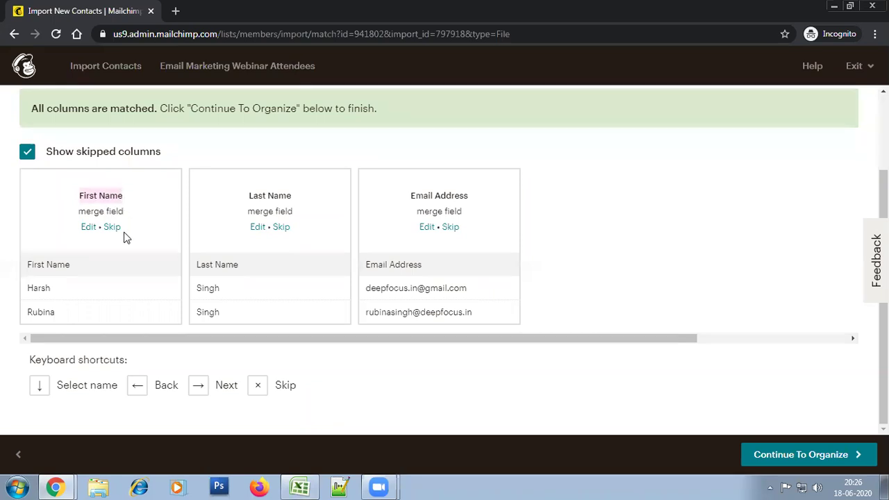
pyautogui.moveTo(250, 196); pyautogui.dragTo(301, 197)
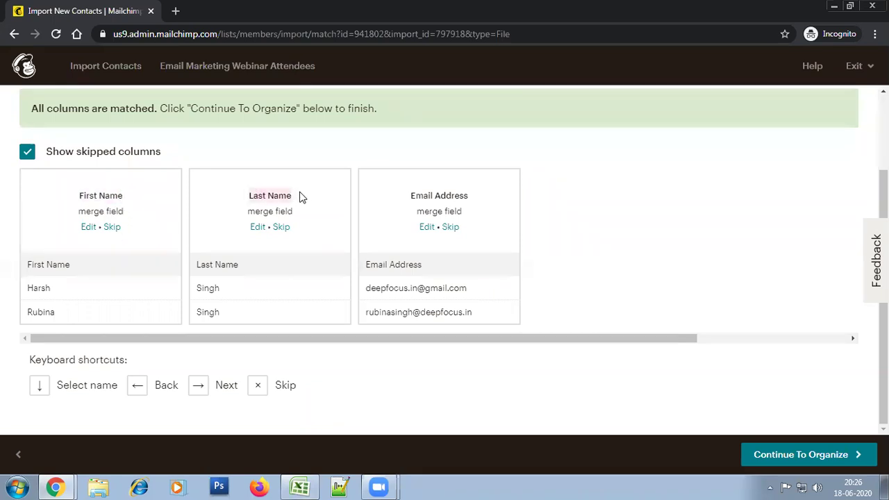
pyautogui.click(590, 194)
pyautogui.hotkey('alt', 'Tab')
pyautogui.click(285, 168)
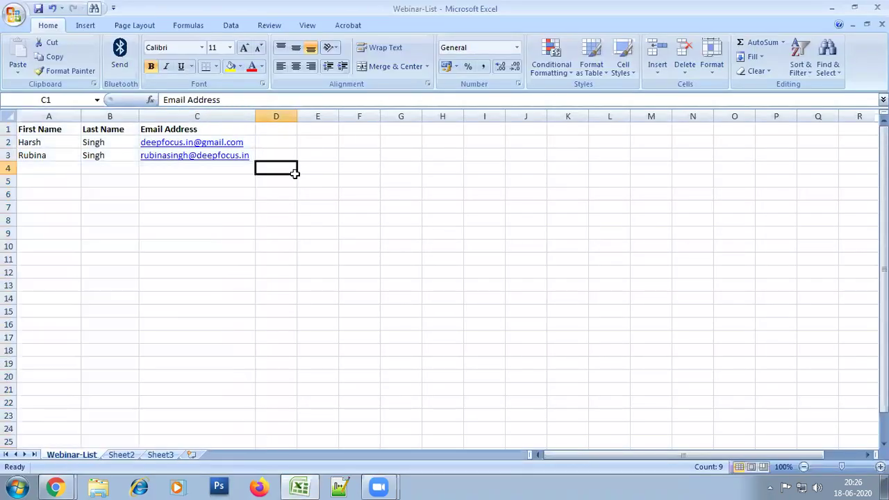
pyautogui.click(229, 130)
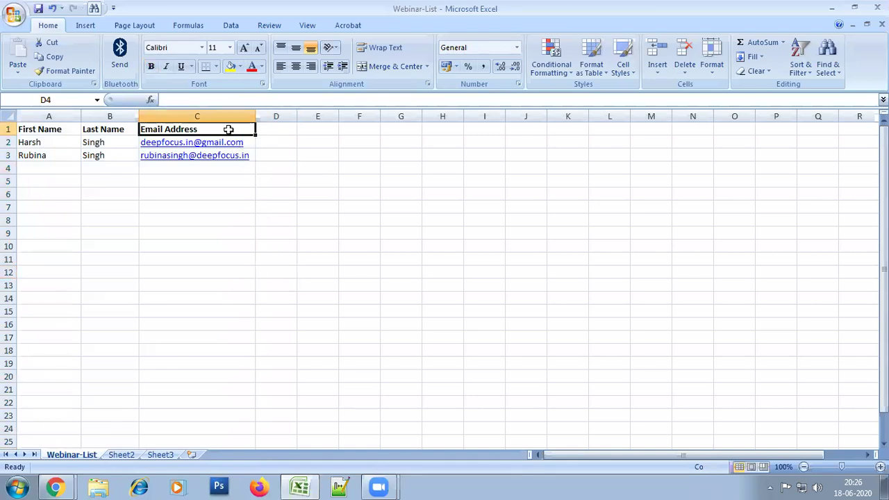
pyautogui.click(317, 258)
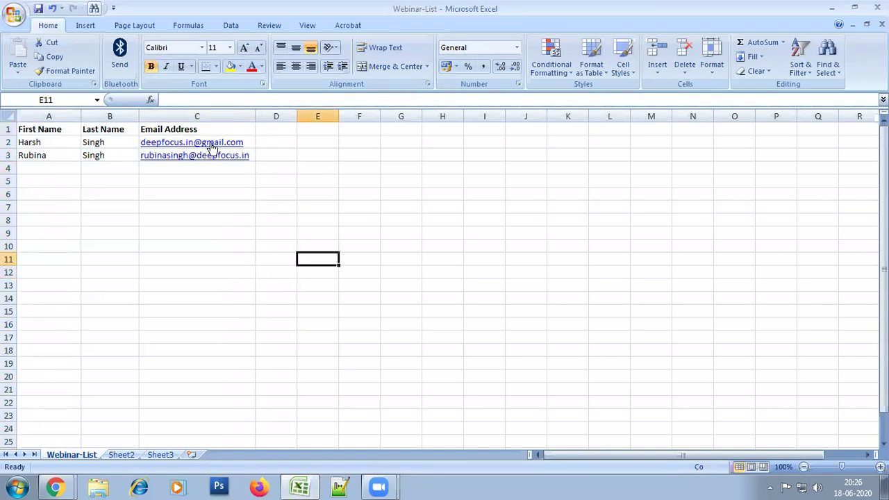
pyautogui.click(167, 128)
pyautogui.doubleClick(176, 129)
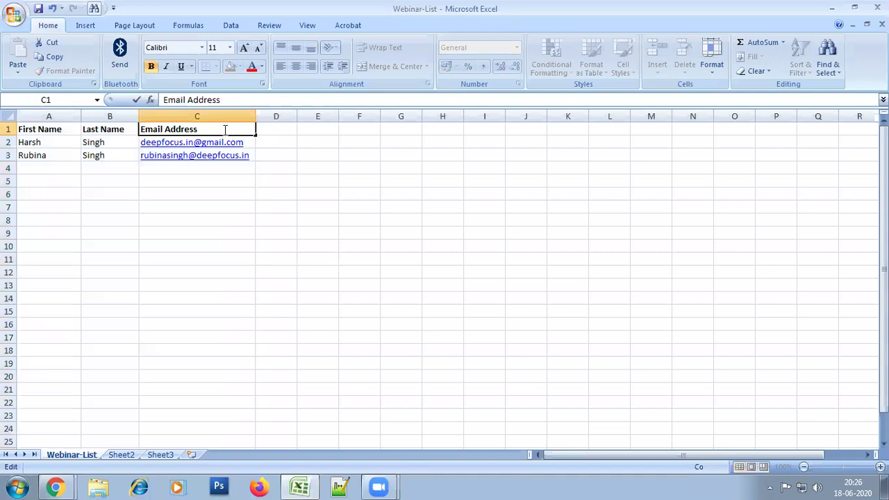
pyautogui.moveTo(225, 129); pyautogui.dragTo(178, 115)
pyautogui.click(176, 126)
pyautogui.hotkey('alt', 'Tab')
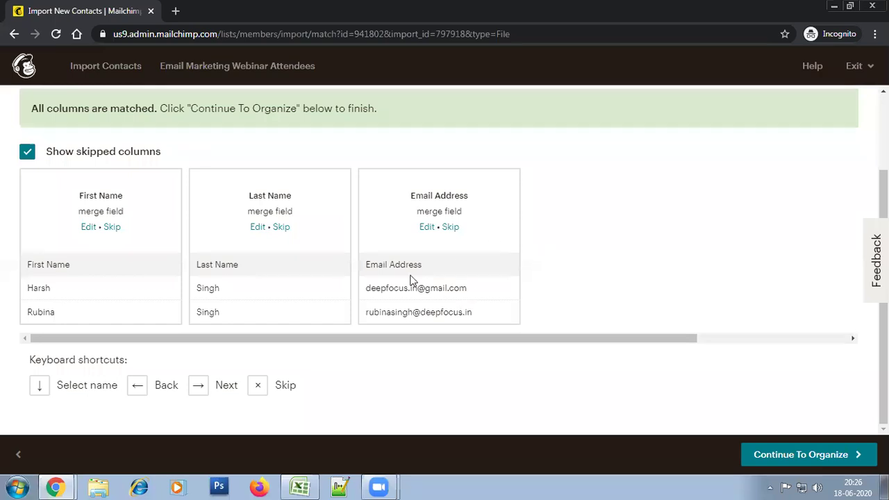
# Confirm the Email Address column maps to the Email Address field, save, and continue to Organize
pyautogui.click(427, 227)
pyautogui.click(425, 195)
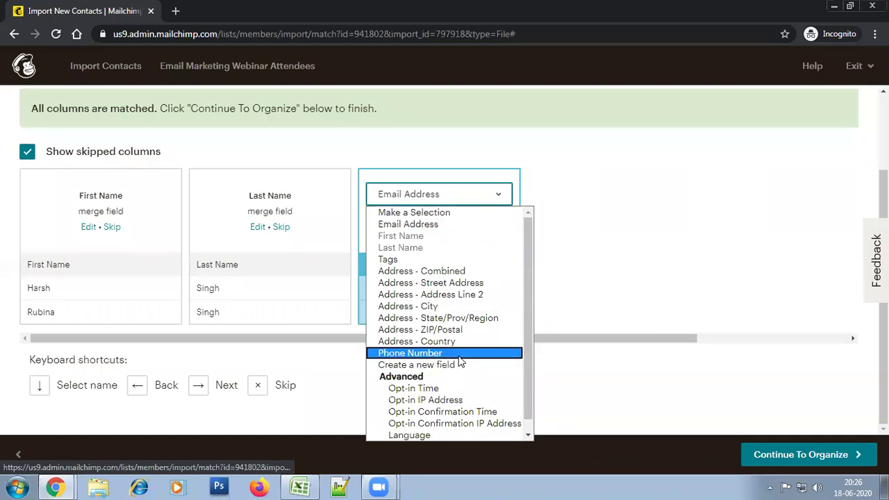
pyautogui.click(577, 199)
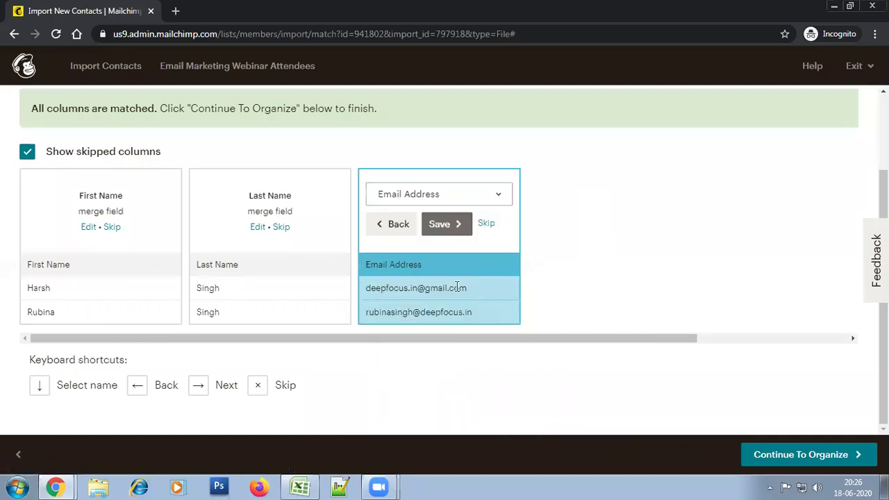
pyautogui.moveTo(415, 267)
pyautogui.mouseDown()
pyautogui.moveTo(367, 261)
pyautogui.moveTo(407, 269)
pyautogui.mouseUp()
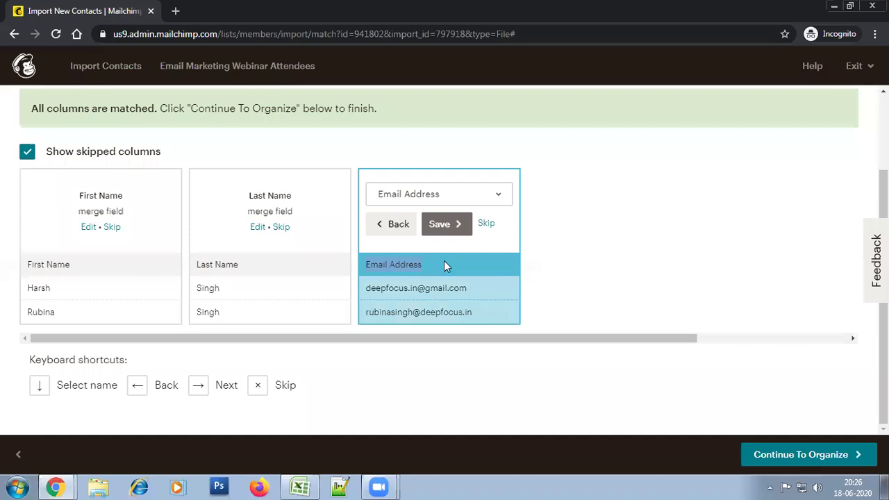
pyautogui.click(438, 198)
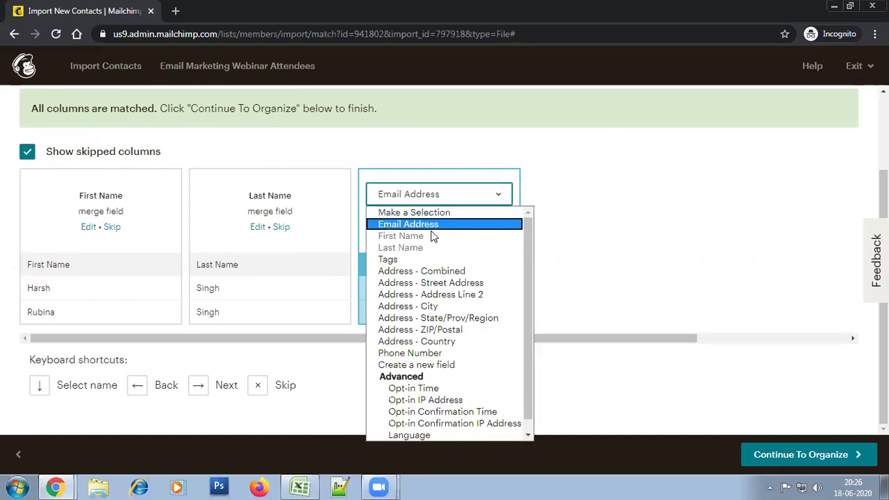
pyautogui.click(420, 225)
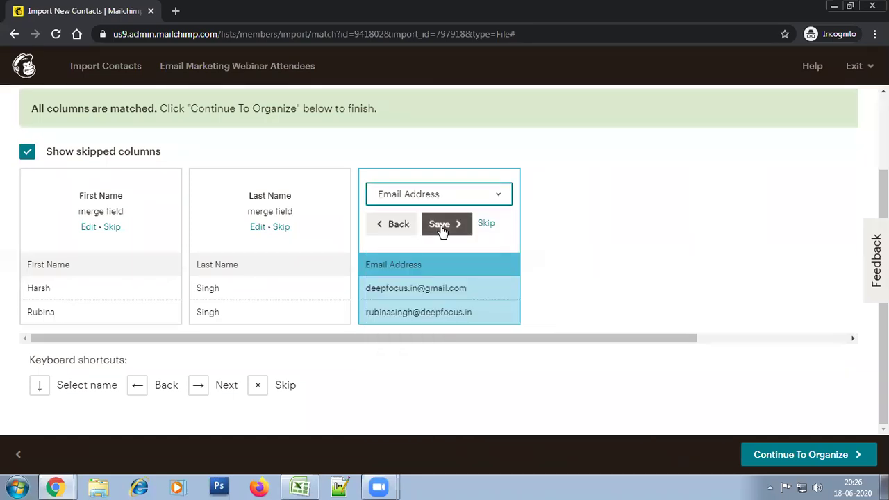
pyautogui.click(440, 231)
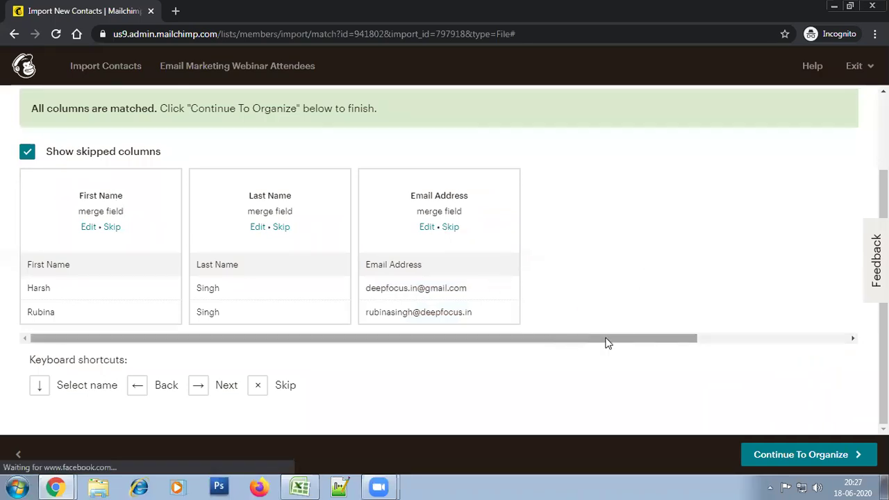
pyautogui.moveTo(582, 343); pyautogui.dragTo(404, 340)
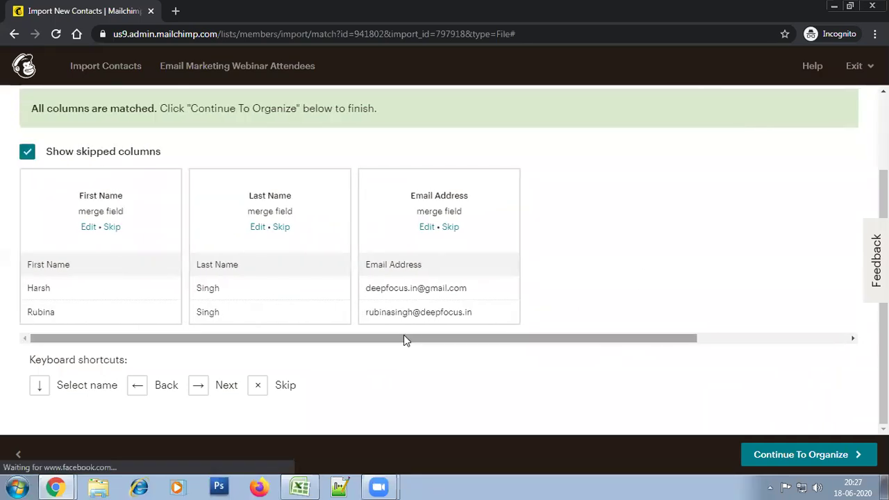
pyautogui.click(783, 456)
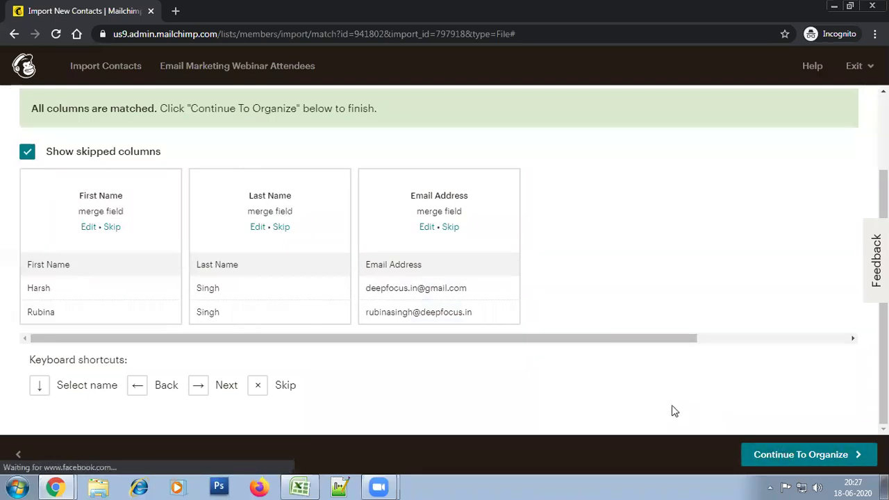
pyautogui.moveTo(638, 343); pyautogui.dragTo(478, 345)
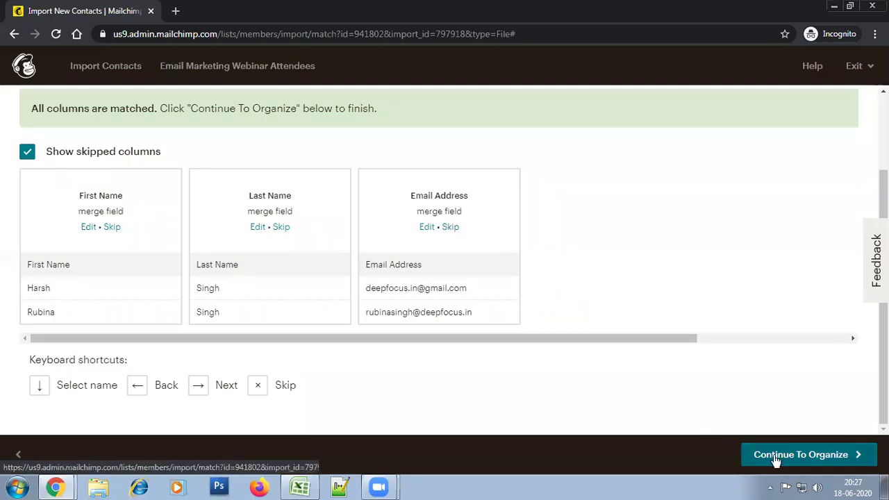
pyautogui.click(744, 453)
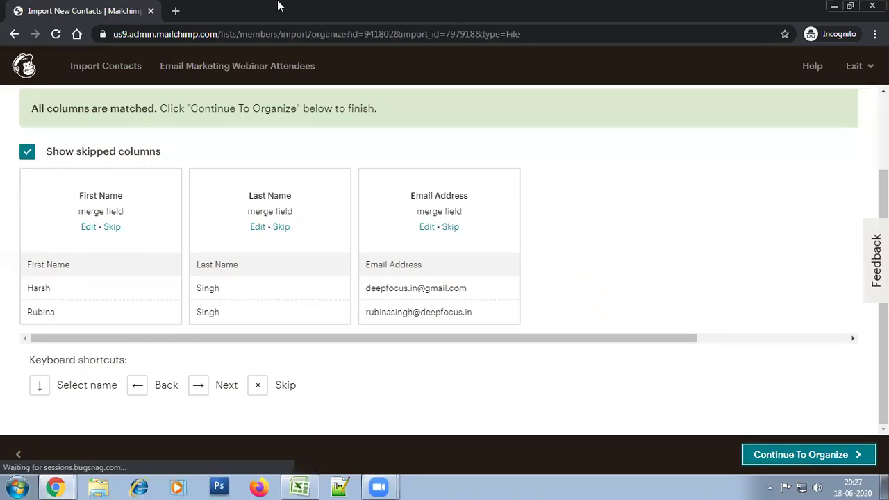
# Tick 'Update existing contacts' on the organize step of the import
pyautogui.scroll(-2, 637, 259)
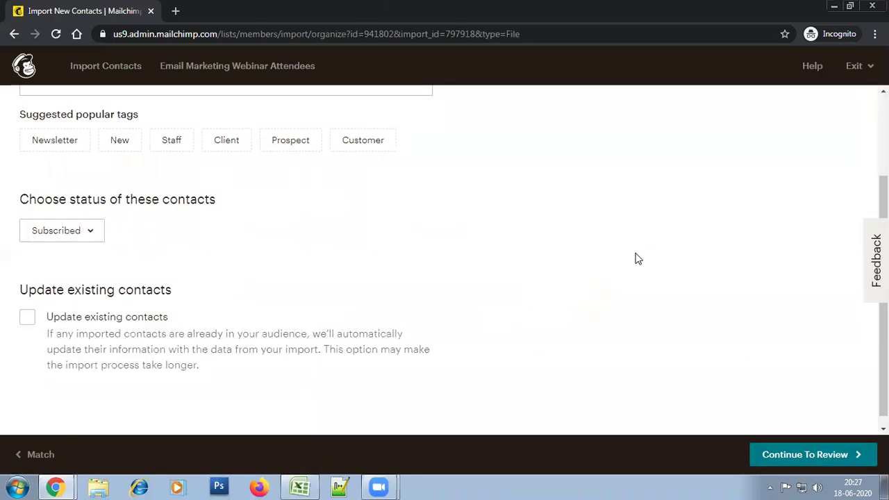
pyautogui.scroll(2, 420, 270)
pyautogui.scroll(-2, 417, 244)
pyautogui.click(25, 316)
pyautogui.scroll(2, 599, 312)
pyautogui.scroll(-2, 599, 313)
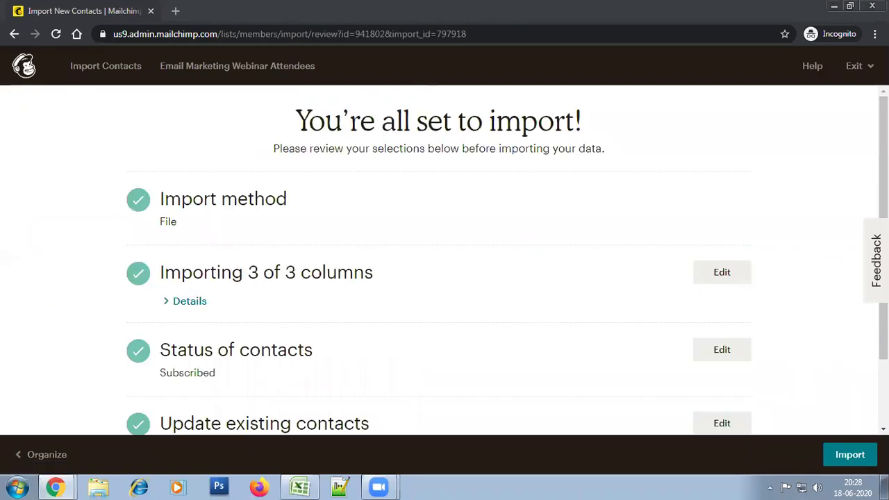
# Review the file, 3 of 3 columns and Subscribed status, then run the import
pyautogui.scroll(-2, 445, 260)
pyautogui.scroll(2, 861, 125)
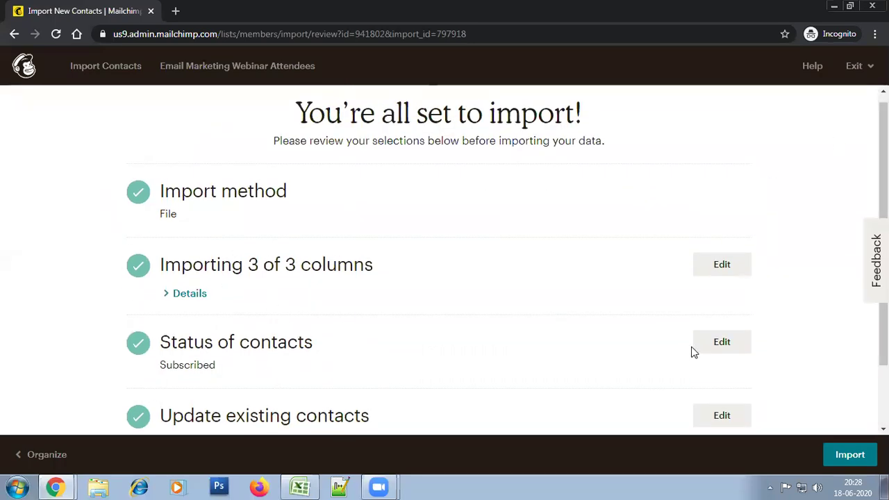
pyautogui.scroll(-2, 692, 352)
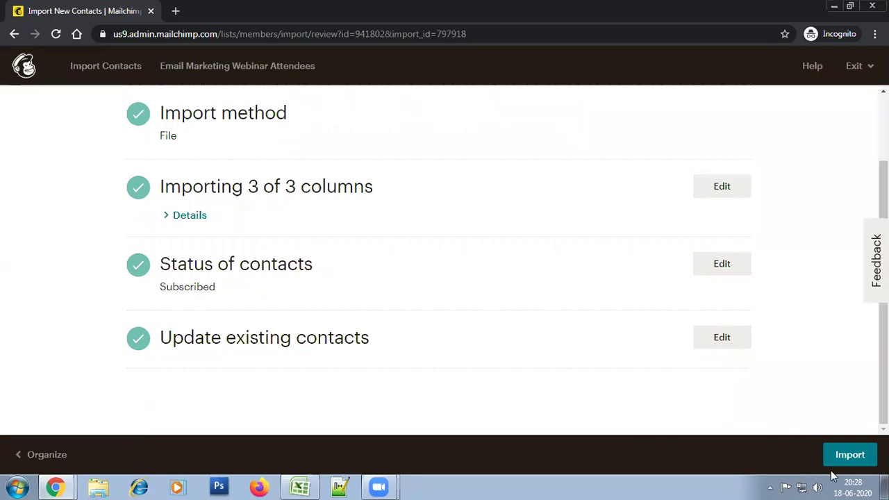
pyautogui.click(849, 455)
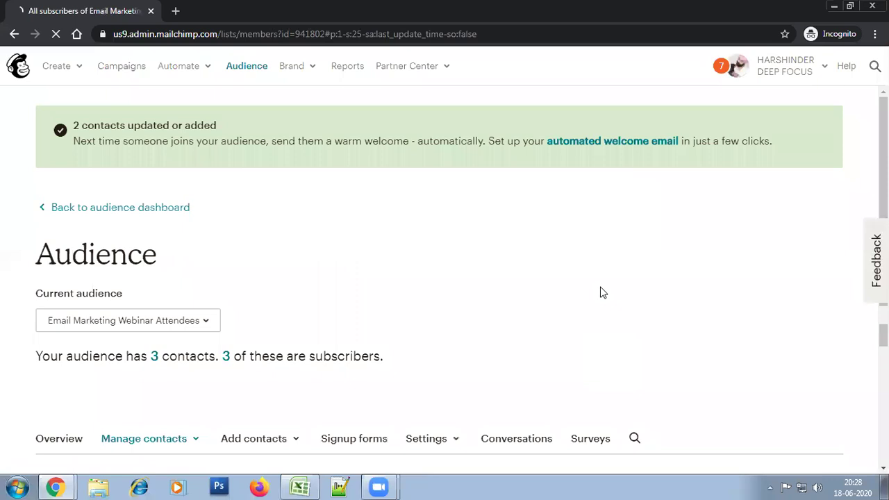
pyautogui.scroll(-2, 865, 214)
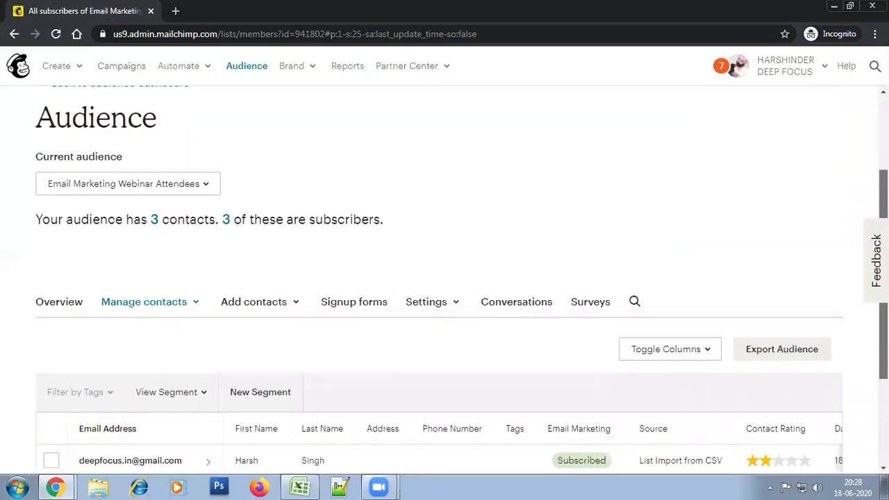
pyautogui.moveTo(123, 195); pyautogui.dragTo(82, 200)
pyautogui.click(422, 201)
pyautogui.click(272, 254)
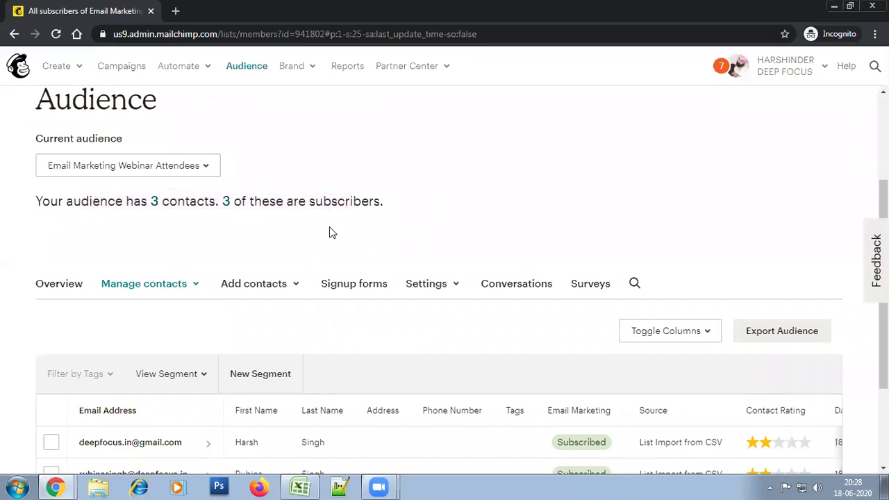
pyautogui.scroll(1, 667, 229)
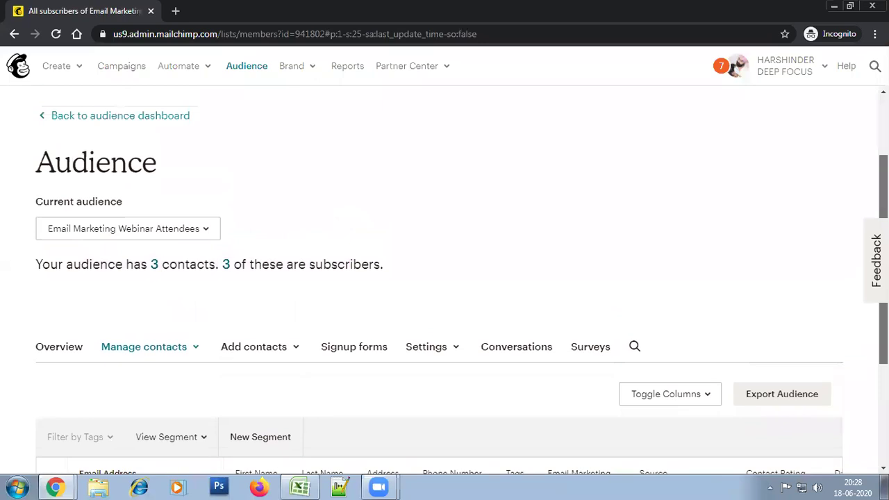
pyautogui.scroll(-1, 699, 245)
pyautogui.moveTo(108, 208); pyautogui.dragTo(327, 234)
pyautogui.click(413, 224)
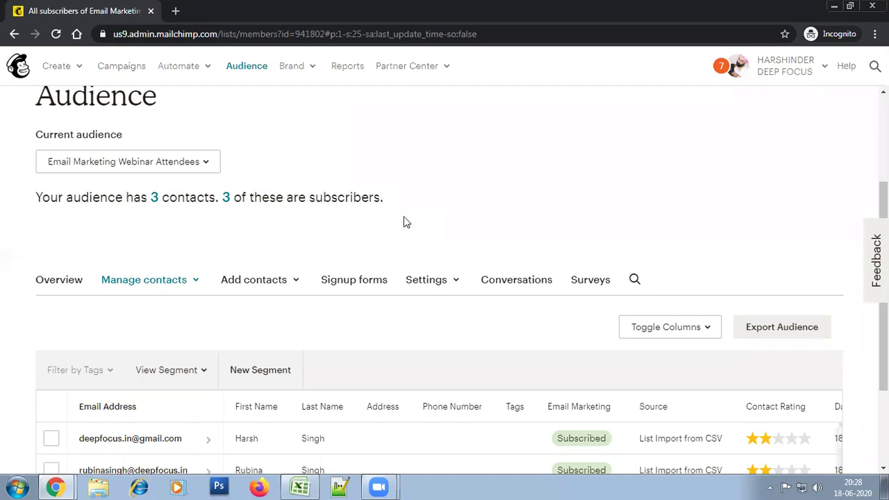
# Start a new group category on the Groups page, shown as radio buttons
pyautogui.click(134, 282)
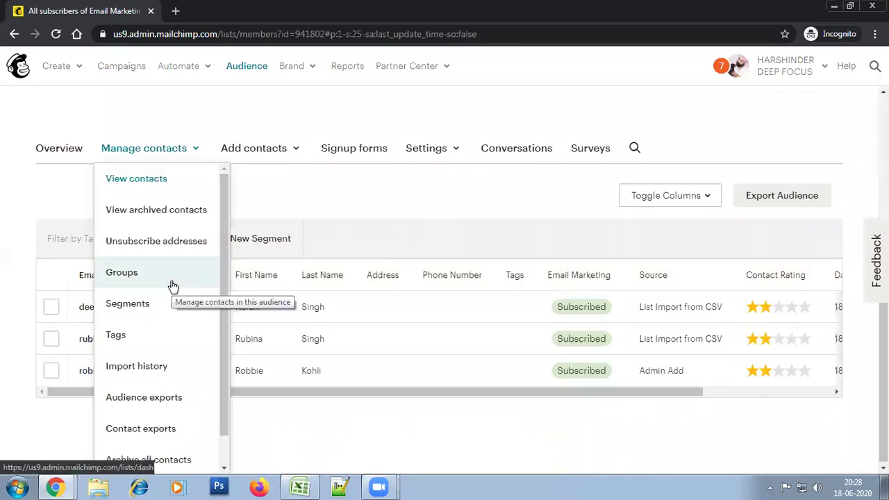
pyautogui.click(171, 283)
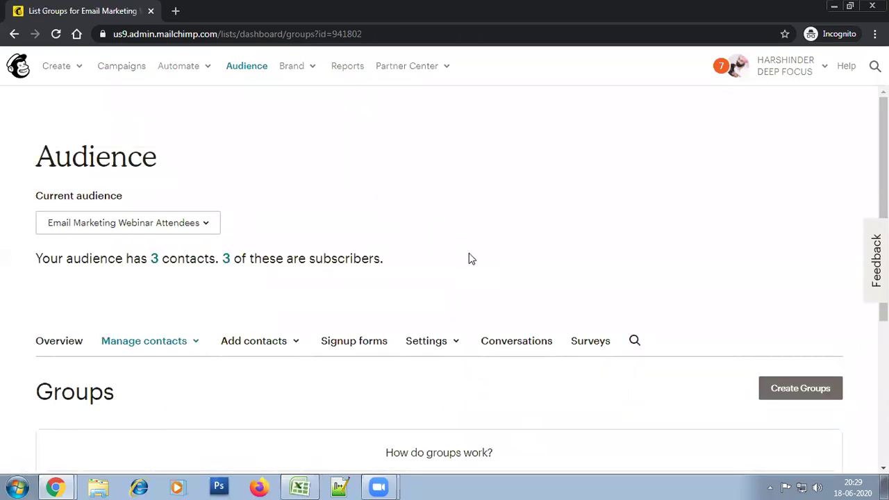
pyautogui.click(820, 395)
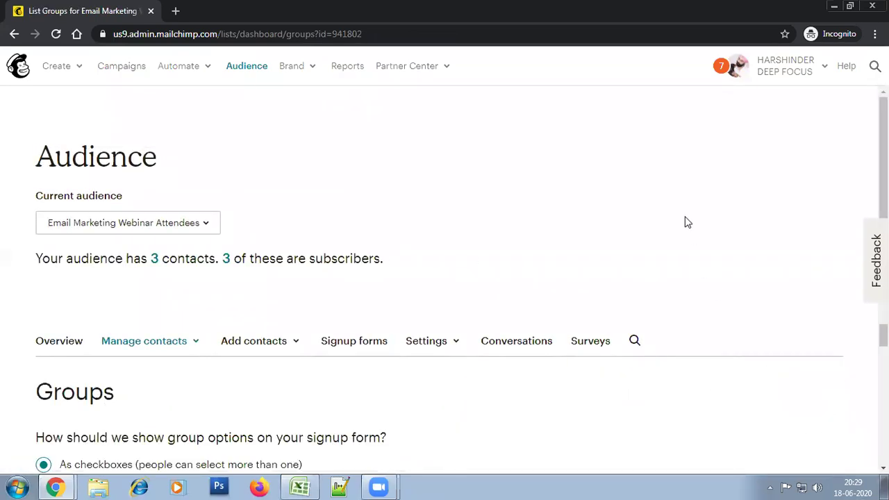
pyautogui.scroll(-1, 684, 220)
pyautogui.scroll(-3, 685, 223)
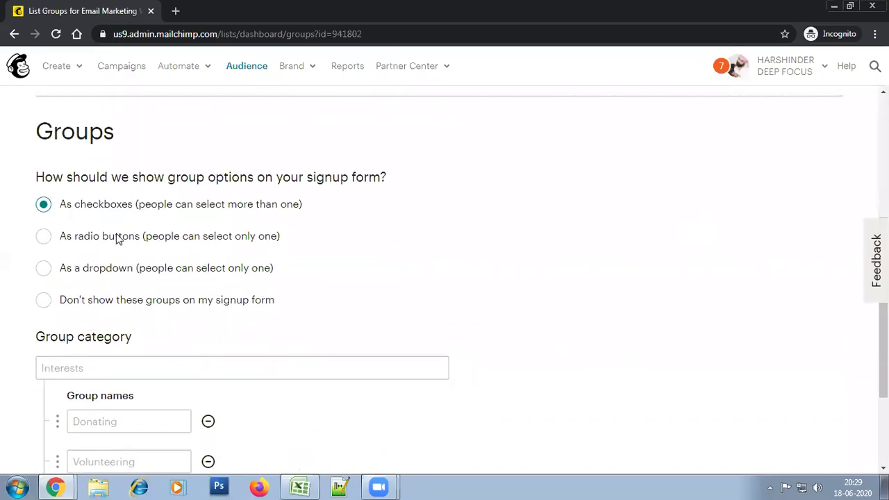
pyautogui.click(116, 239)
# Name the category Attended Webinar with groups 'Attended Webinar' and 'Registered but did not attend', and save
pyautogui.scroll(-2, 508, 284)
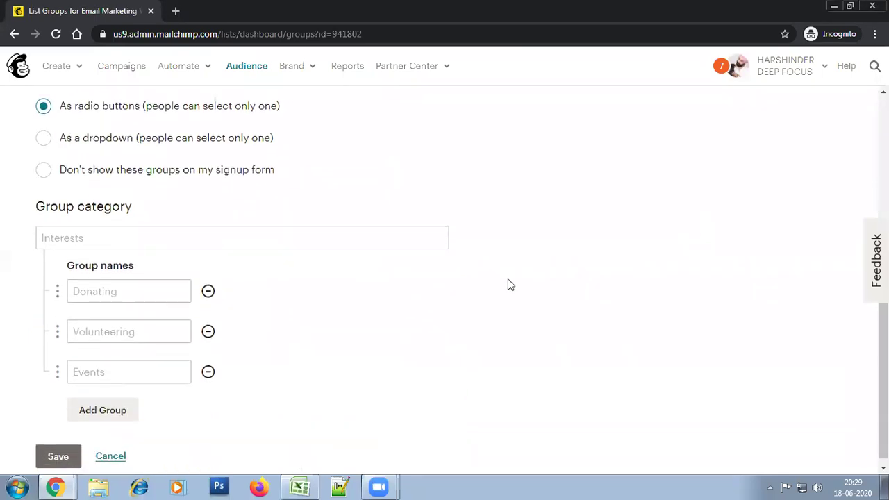
pyautogui.click(71, 242)
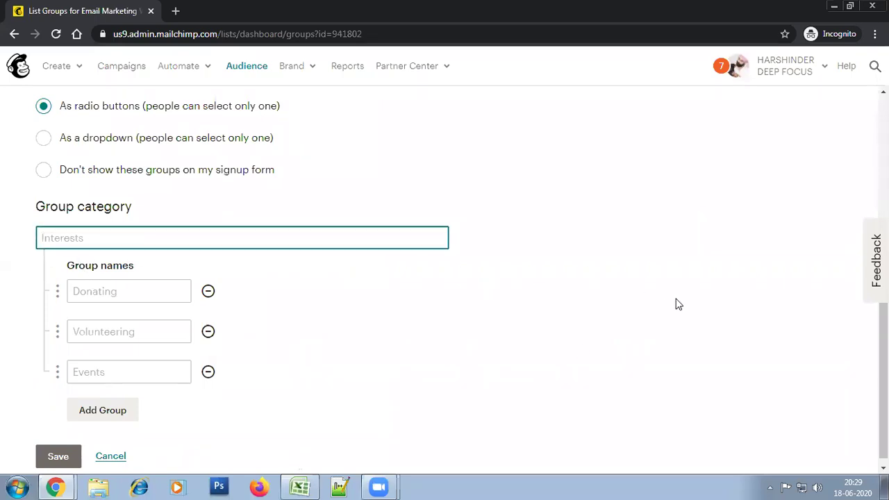
pyautogui.write('Attended Webinar')
pyautogui.click(423, 303)
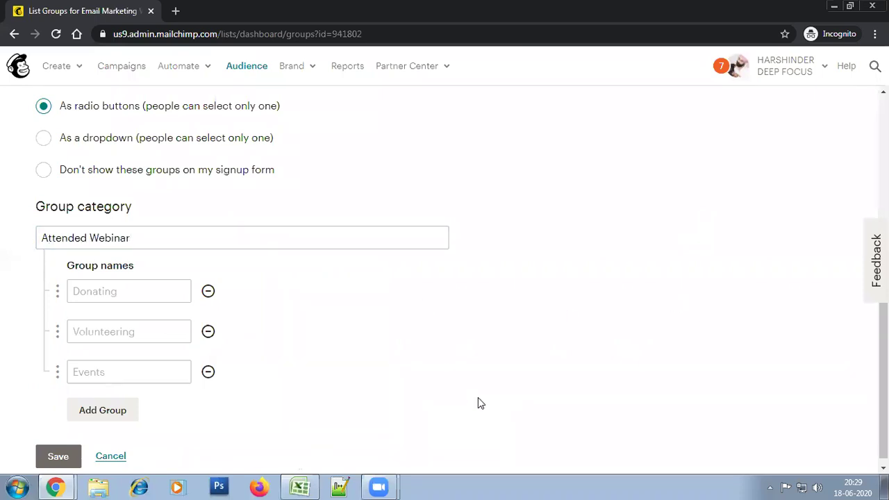
pyautogui.click(151, 292)
pyautogui.write('Attended Webinar')
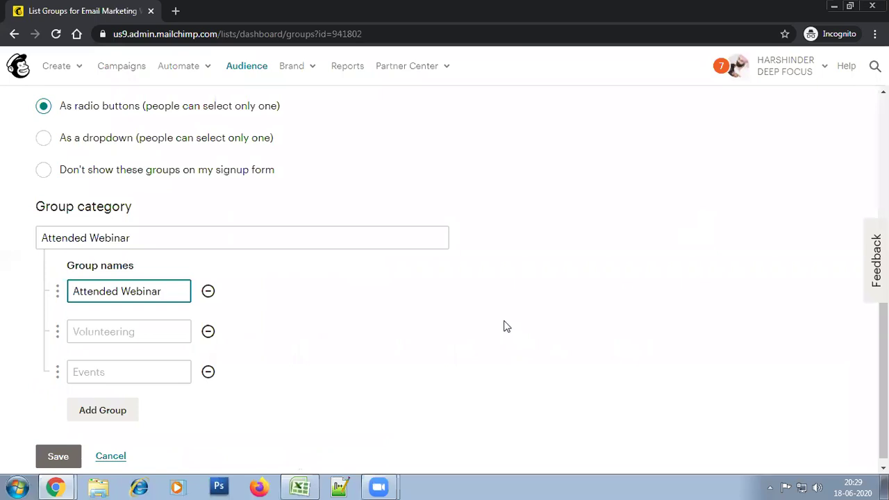
pyautogui.click(103, 336)
pyautogui.write('Registered but did not a')
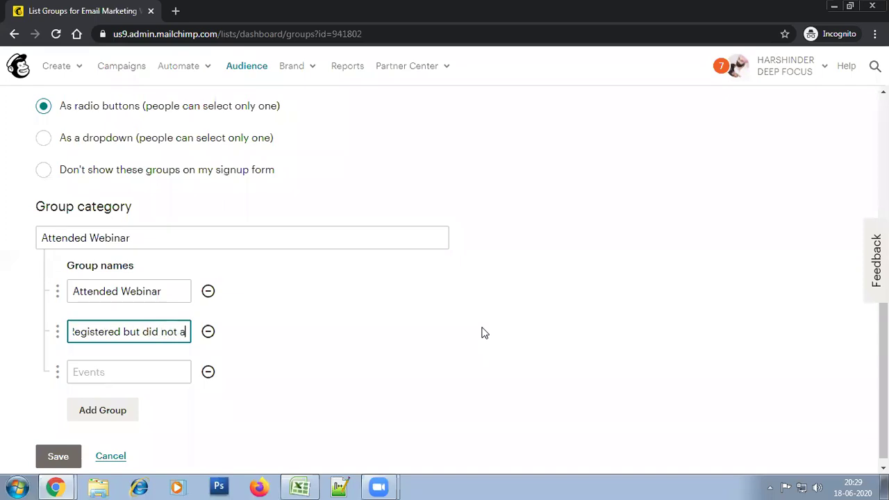
pyautogui.write('ttend')
pyautogui.click(484, 331)
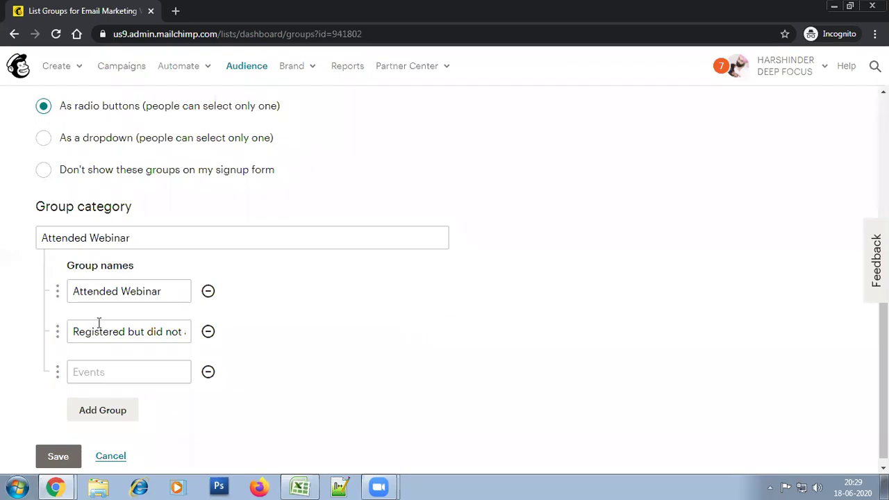
pyautogui.scroll(-1, 417, 367)
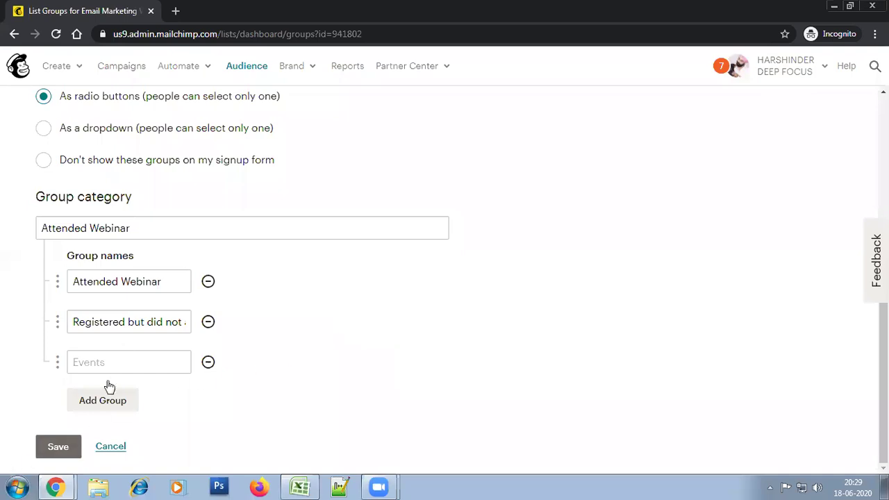
pyautogui.click(165, 287)
pyautogui.click(332, 357)
pyautogui.click(50, 451)
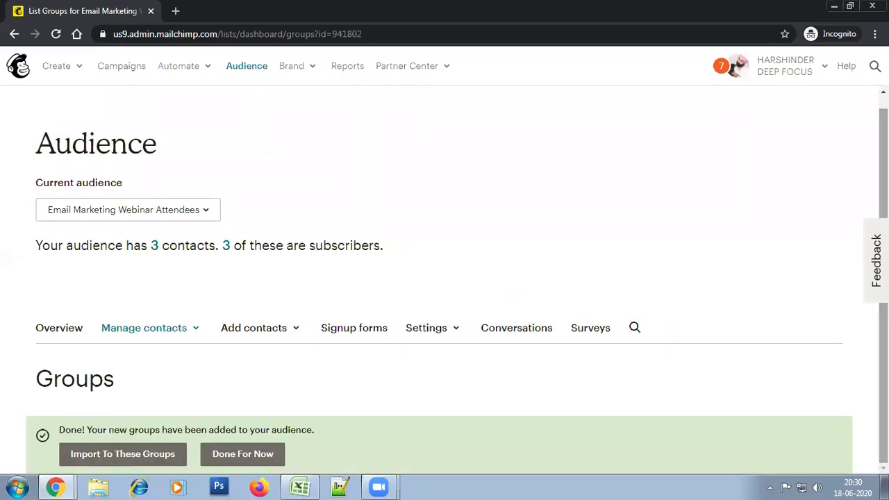
# Choose Done For Now and view Attended Webinar's two groups, each holding 0 contacts
pyautogui.click(245, 454)
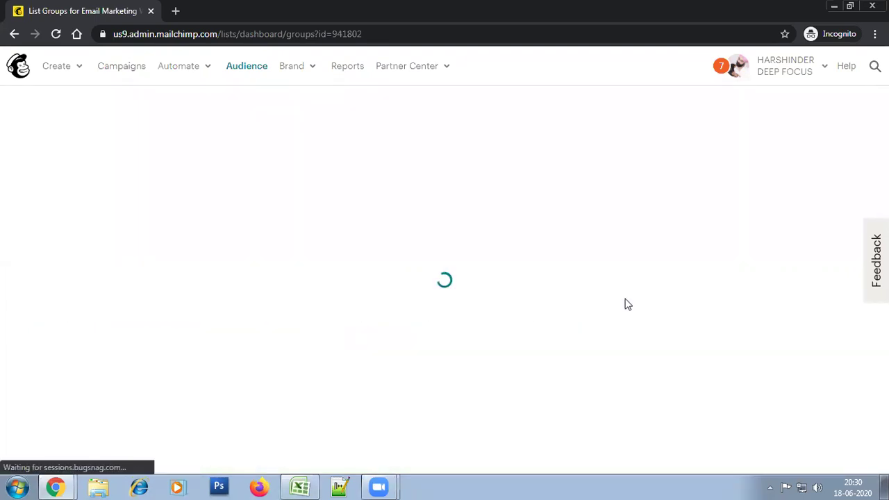
pyautogui.scroll(-2, 655, 289)
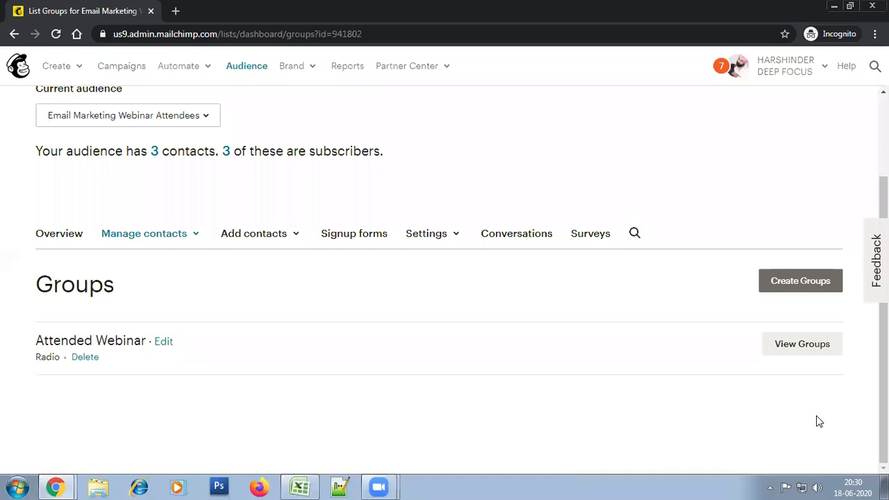
pyautogui.click(813, 347)
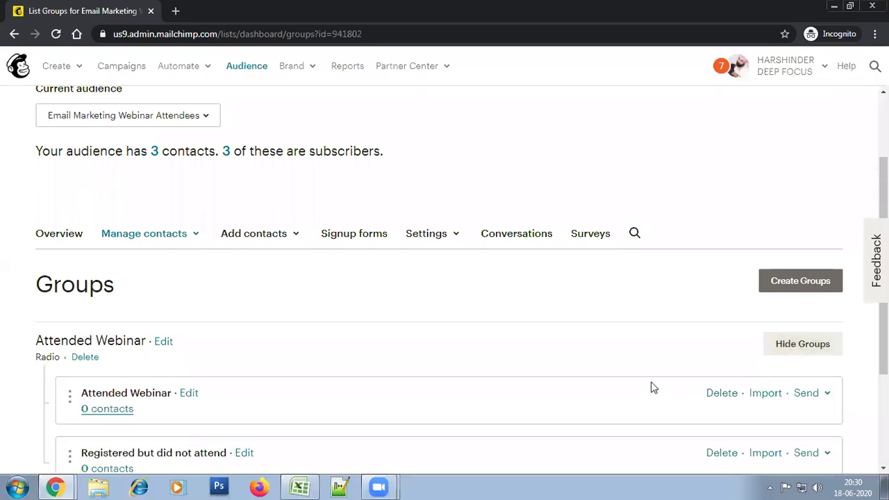
pyautogui.scroll(-2, 255, 254)
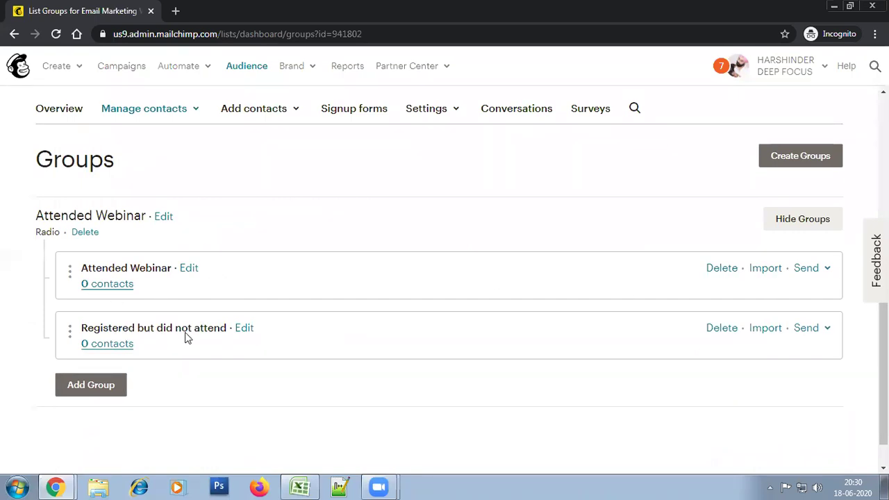
pyautogui.scroll(1, 444, 274)
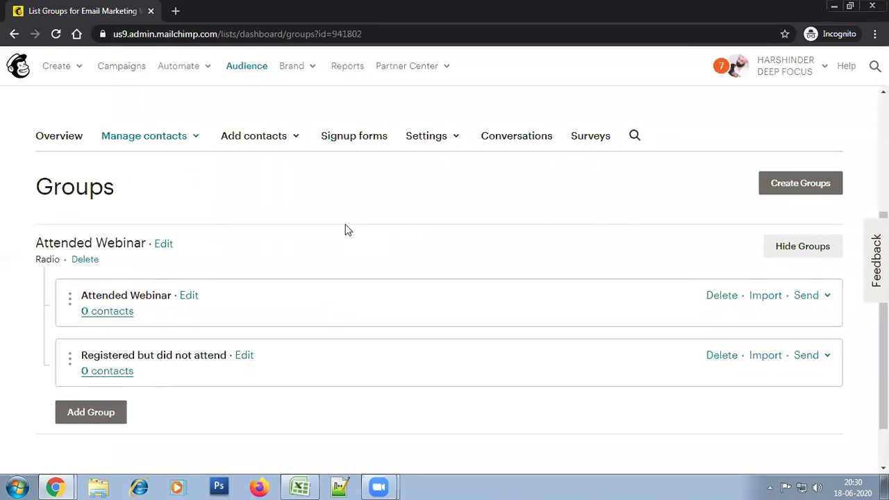
pyautogui.scroll(2, 445, 278)
pyautogui.scroll(-3, 445, 278)
pyautogui.scroll(3, 444, 278)
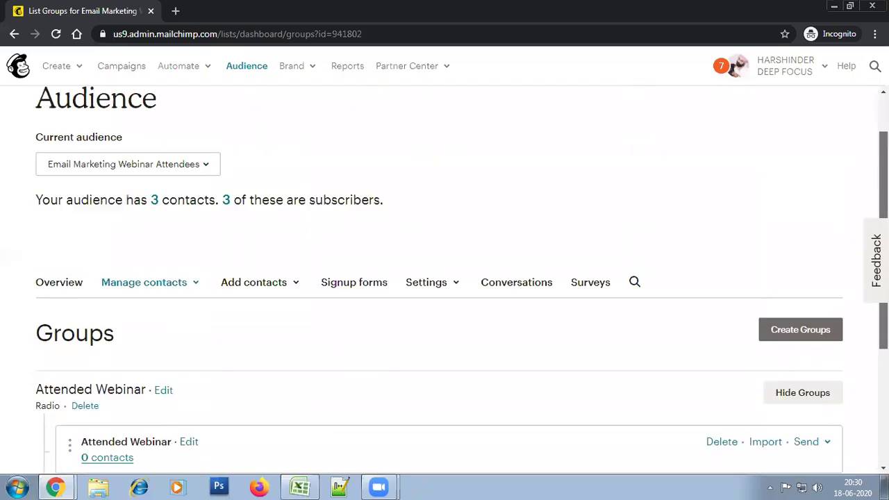
pyautogui.click(177, 286)
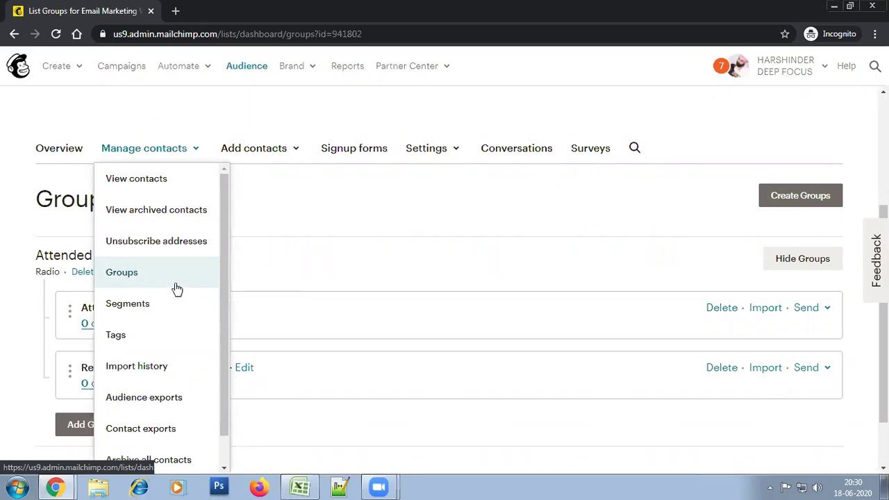
# Open the first contact's profile and set its Attended Webinar group to 'Registered but did not attend'
pyautogui.click(157, 189)
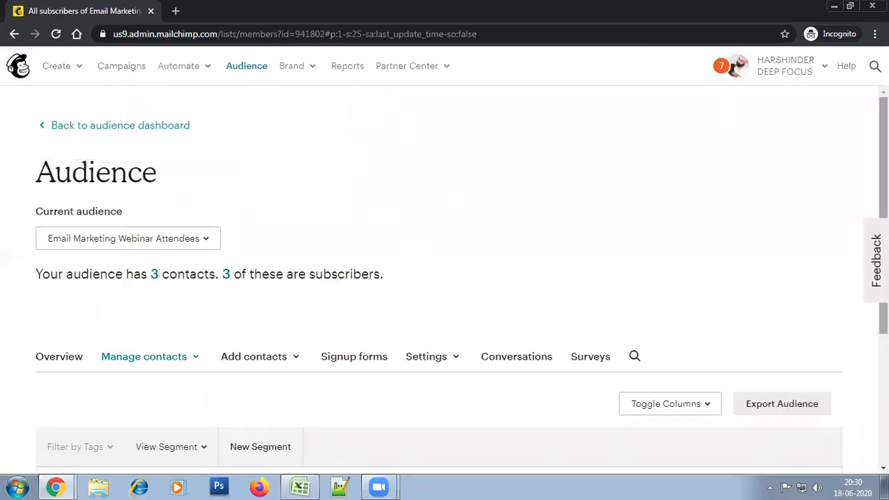
pyautogui.scroll(-3, 518, 294)
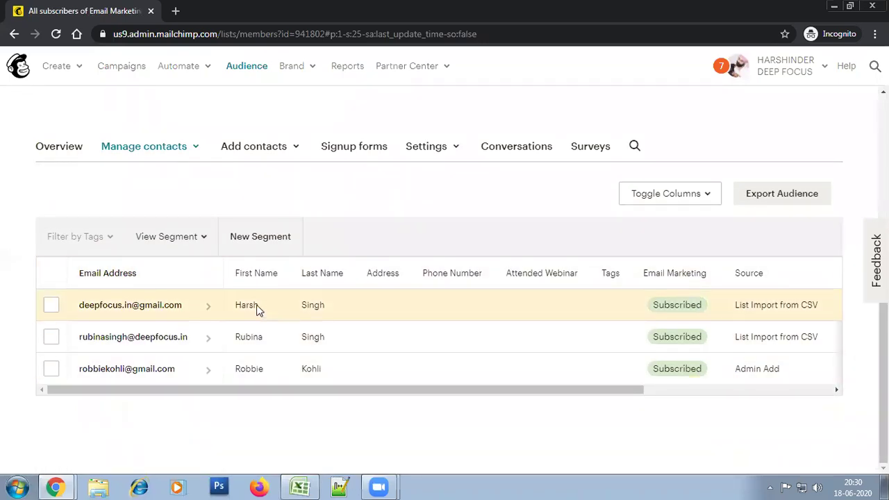
pyautogui.click(181, 312)
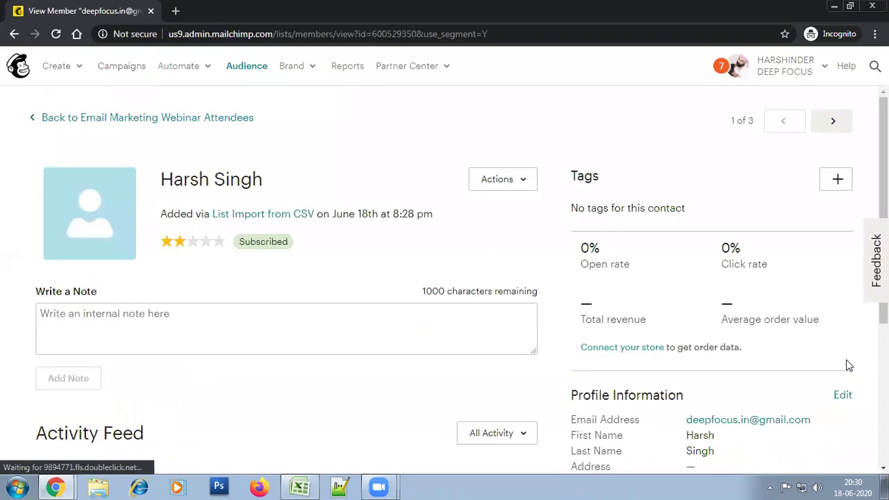
pyautogui.scroll(-2, 458, 278)
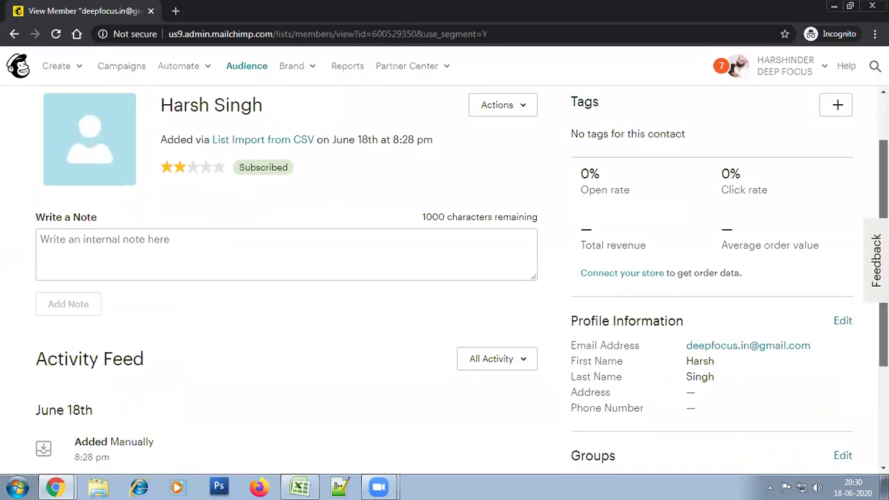
pyautogui.scroll(-1, 568, 331)
pyautogui.moveTo(581, 336); pyautogui.dragTo(698, 337)
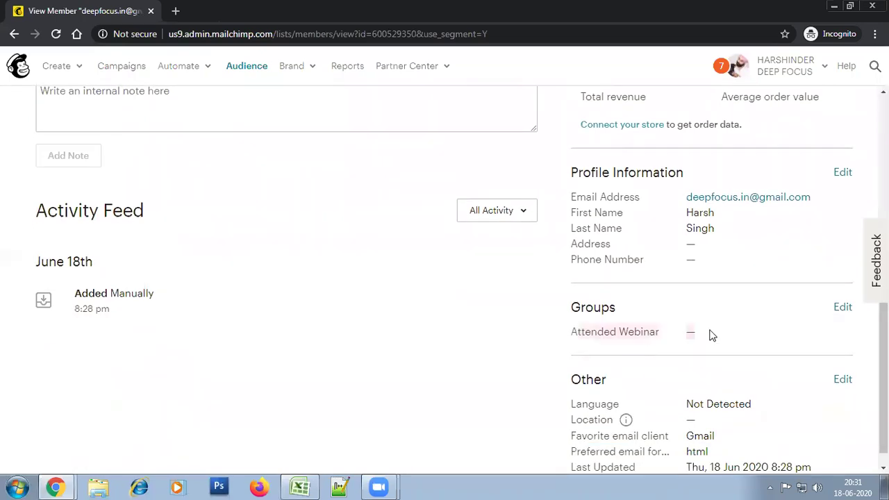
pyautogui.click(844, 309)
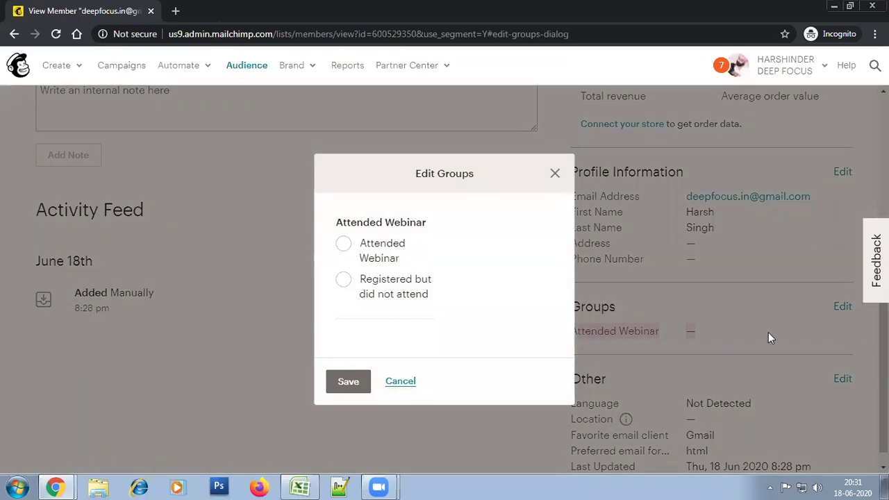
pyautogui.click(344, 280)
pyautogui.click(348, 386)
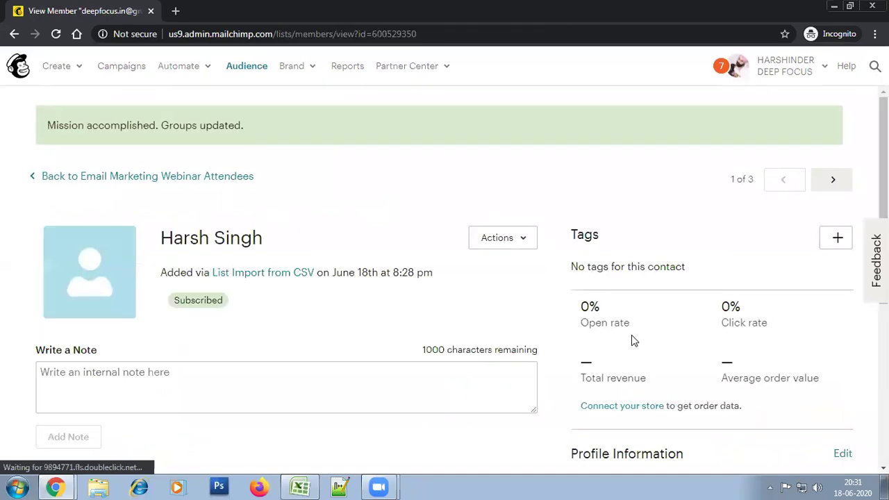
pyautogui.scroll(-3, 445, 278)
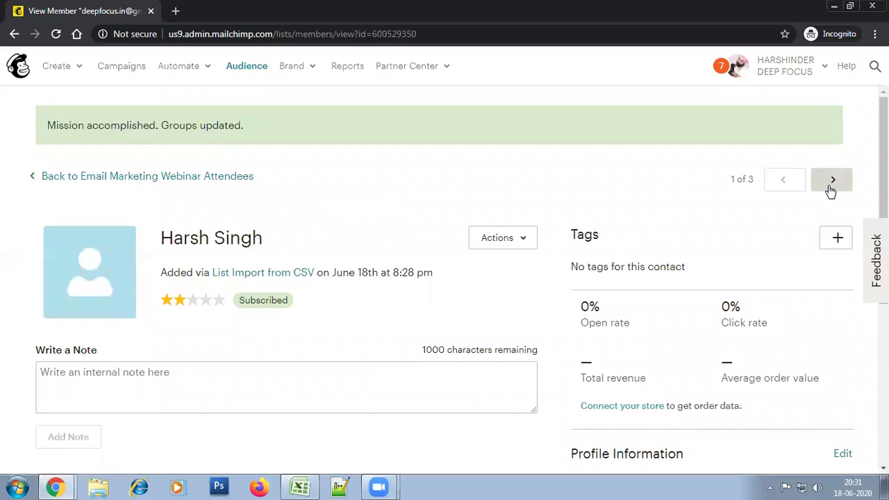
# Move to the second contact and save it into the Attended Webinar option
pyautogui.click(830, 187)
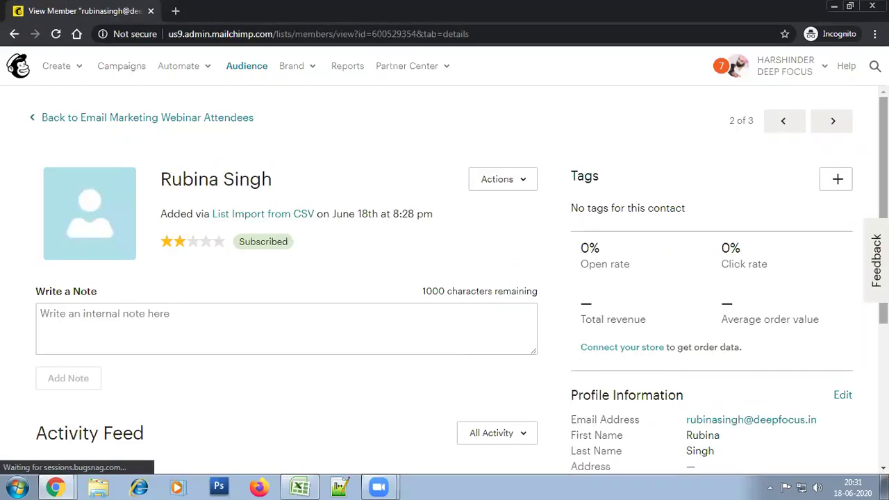
pyautogui.scroll(-3, 858, 171)
pyautogui.scroll(3, 859, 139)
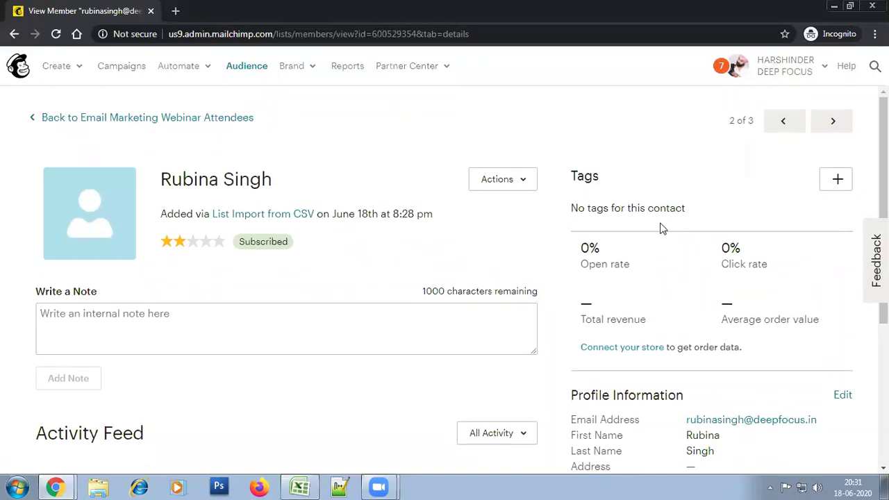
pyautogui.scroll(-2, 663, 229)
pyautogui.scroll(-1, 444, 278)
pyautogui.scroll(2, 445, 278)
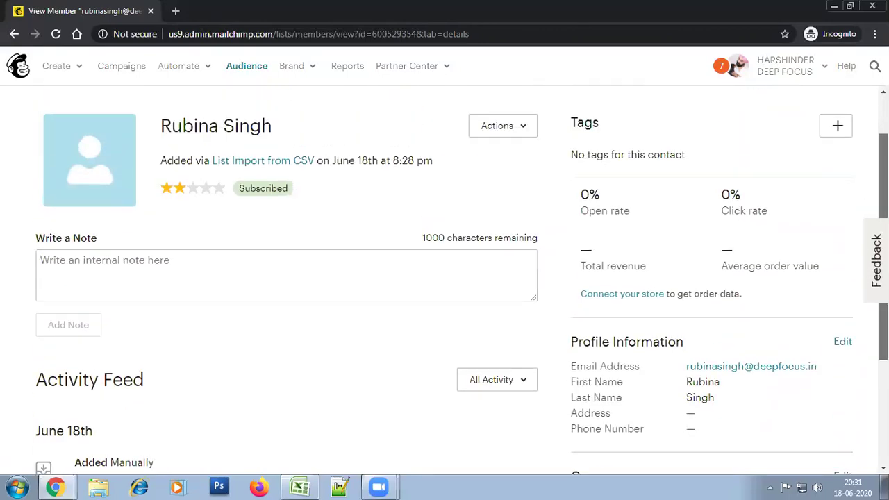
pyautogui.scroll(1, 444, 277)
pyautogui.scroll(-2, 445, 277)
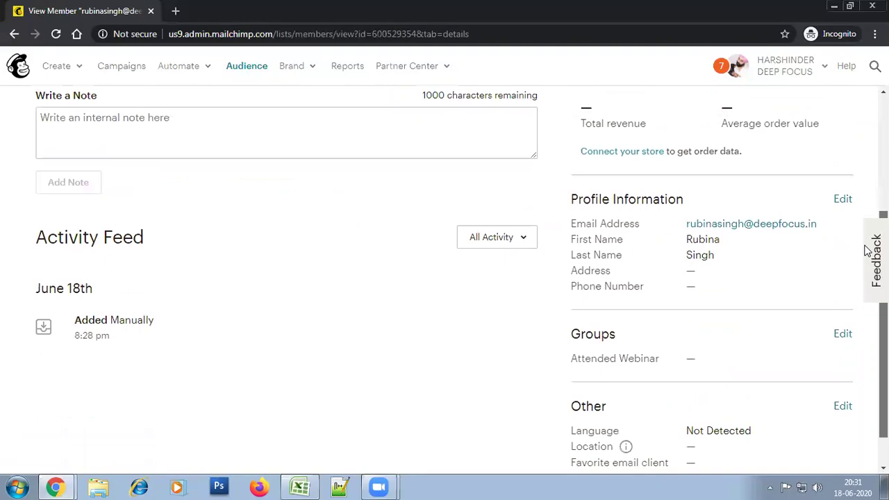
pyautogui.click(842, 330)
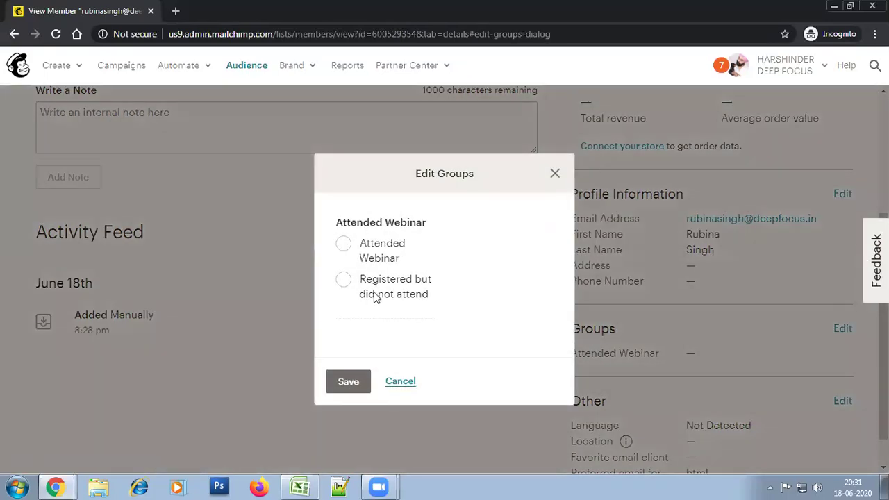
pyautogui.click(348, 248)
pyautogui.click(352, 387)
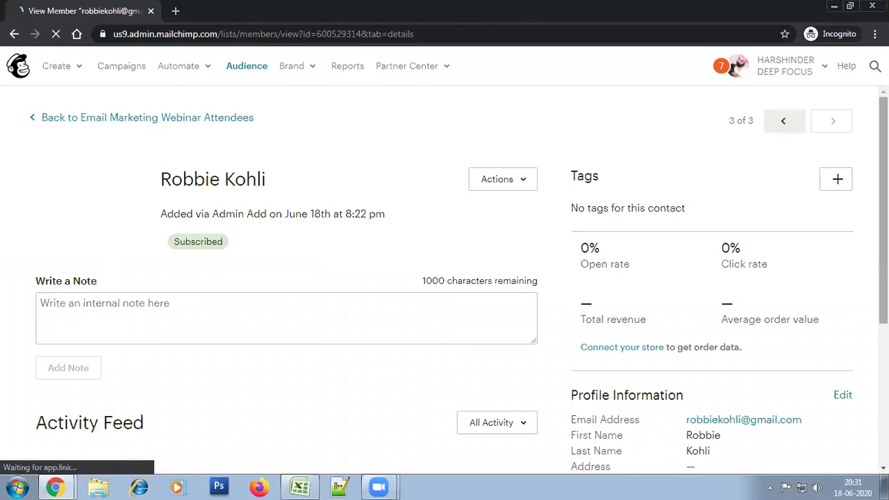
# Save the third contact's group assignment as Attended Webinar
pyautogui.scroll(-3, 868, 299)
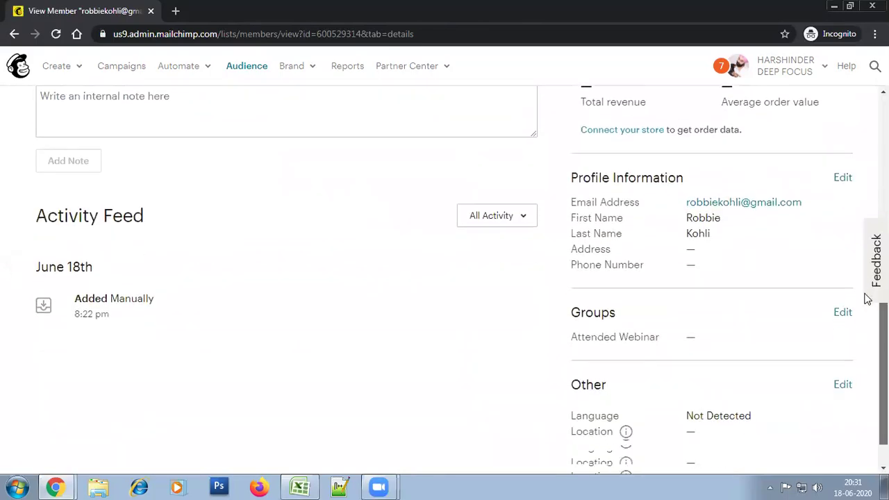
pyautogui.click(840, 314)
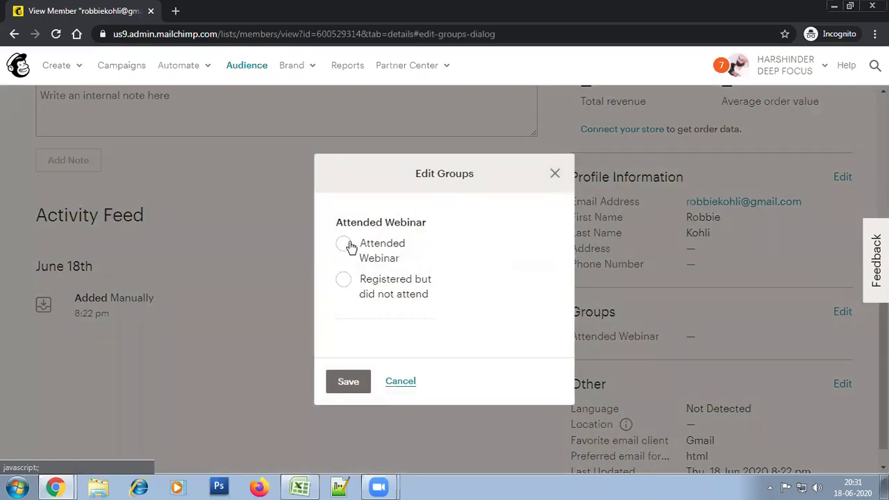
pyautogui.click(348, 381)
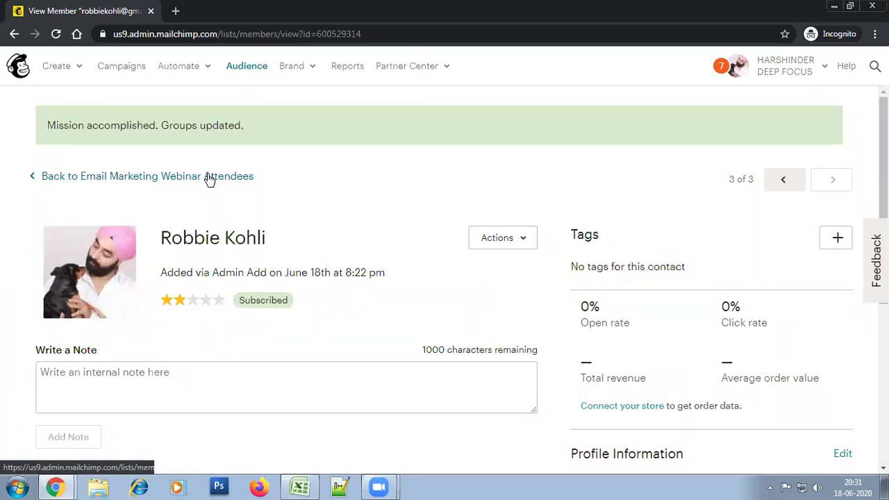
# Return to the Email Marketing Webinar Attendees audience, open its Groups page and expand the Attended Webinar group
pyautogui.click(210, 175)
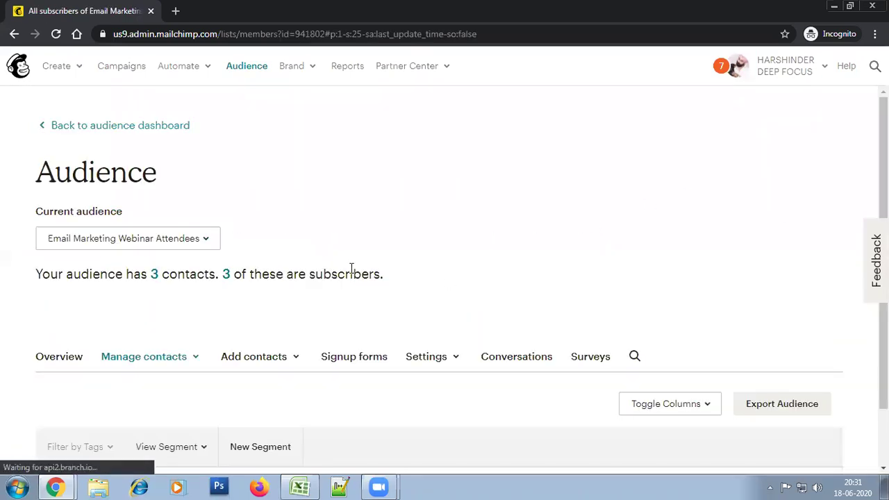
pyautogui.scroll(-2, 444, 277)
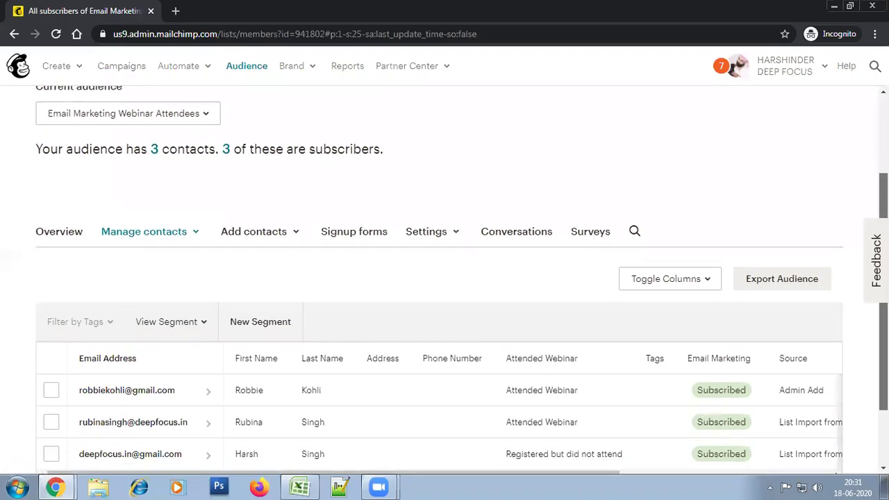
pyautogui.scroll(-1, 184, 187)
pyautogui.click(143, 146)
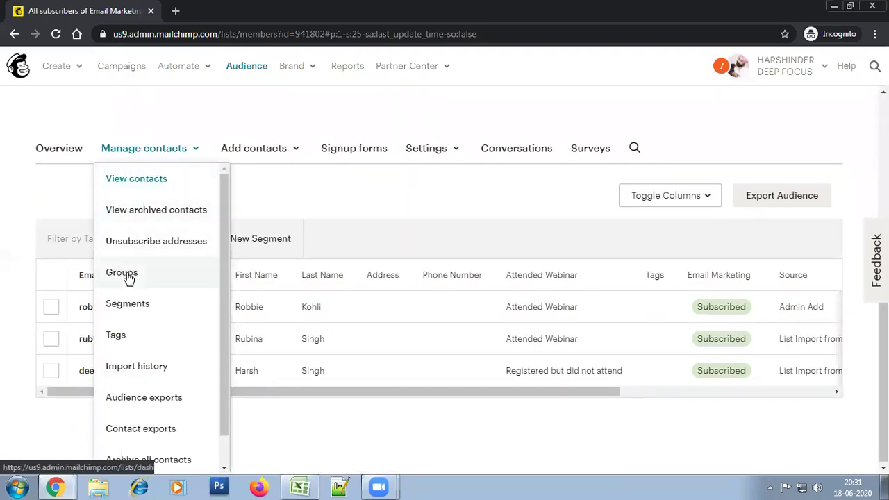
pyautogui.click(127, 276)
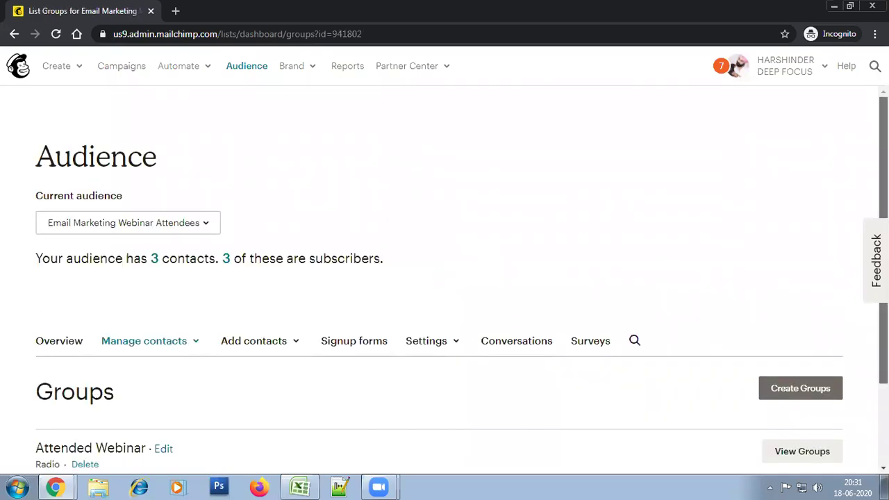
pyautogui.scroll(-2, 694, 292)
pyautogui.click(800, 344)
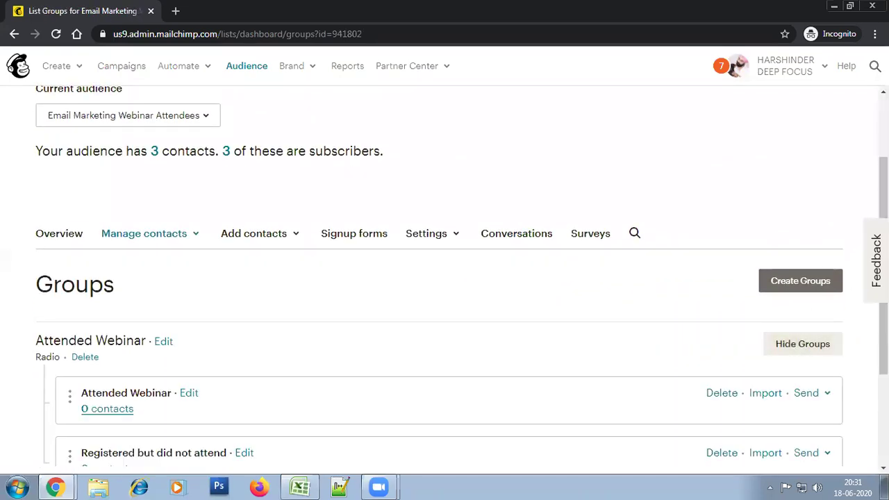
# Reload the Groups page and expand the Attended Webinar group's two options again
pyautogui.scroll(-2, 670, 349)
pyautogui.scroll(-1, 439, 252)
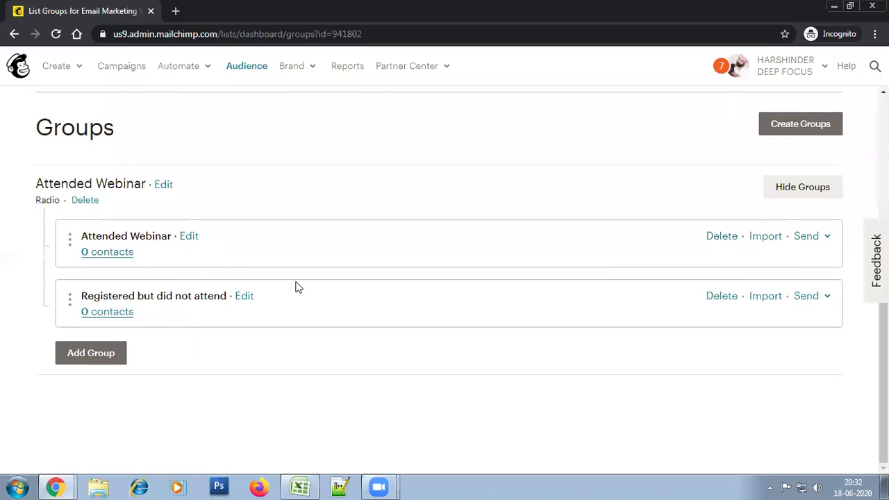
pyautogui.rightClick(412, 181)
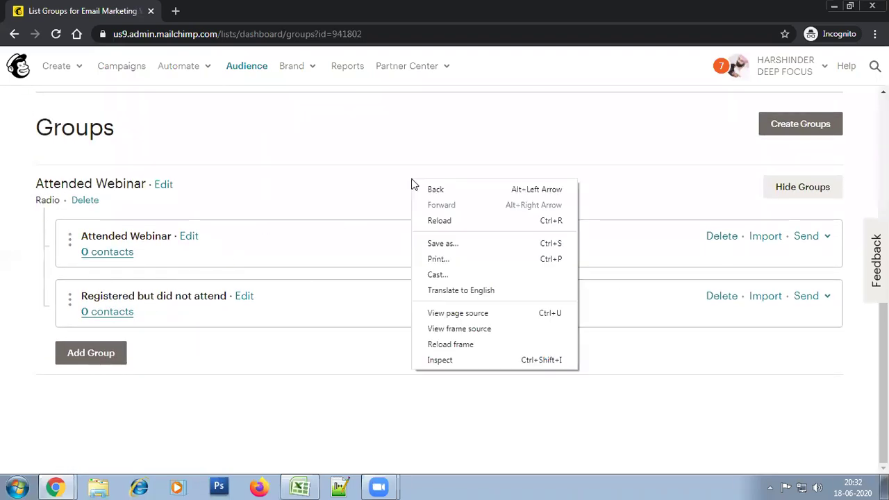
pyautogui.click(430, 220)
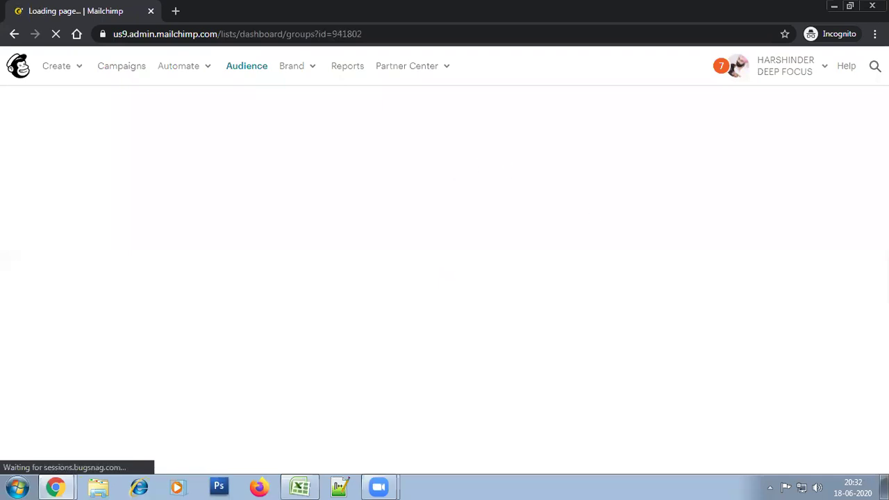
pyautogui.scroll(-2, 625, 312)
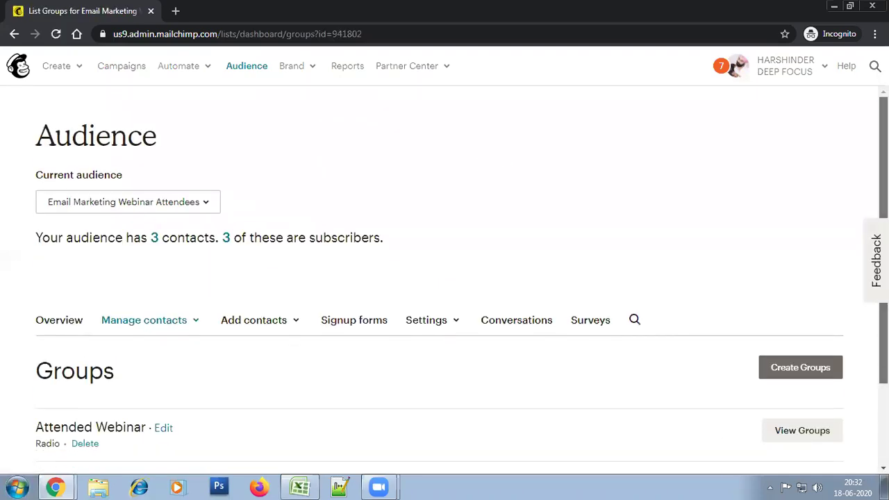
pyautogui.click(777, 354)
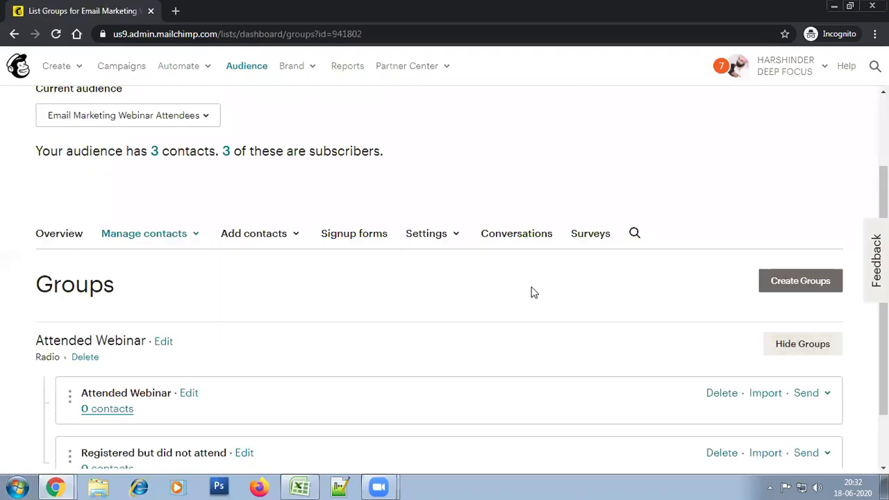
pyautogui.scroll(-2, 220, 359)
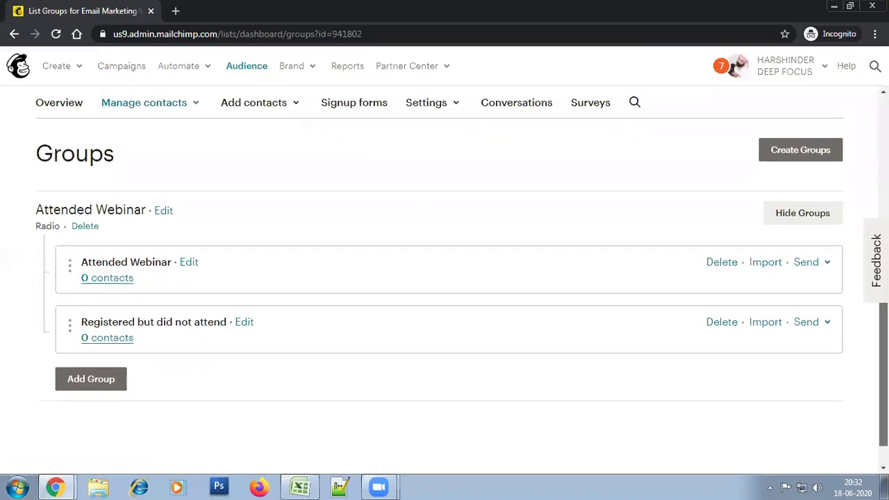
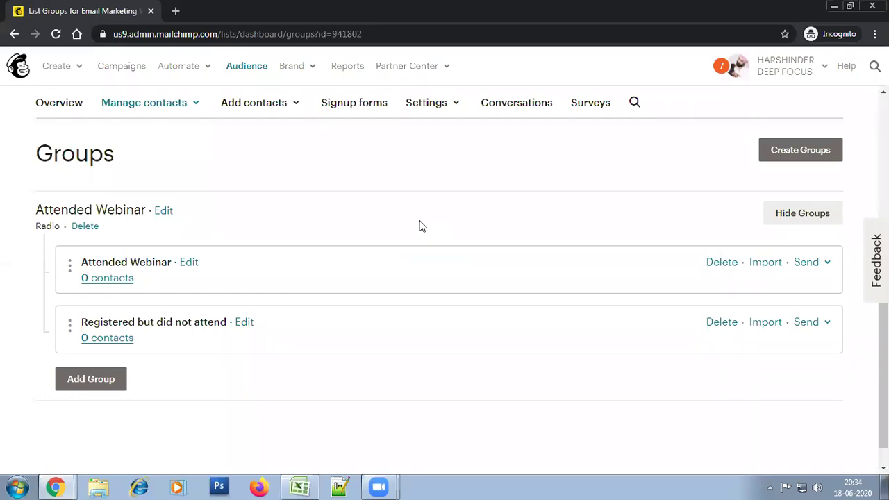
# Reload the Groups page and list the 2 contacts in the Attended Webinar group
pyautogui.rightClick(423, 210)
pyautogui.click(446, 252)
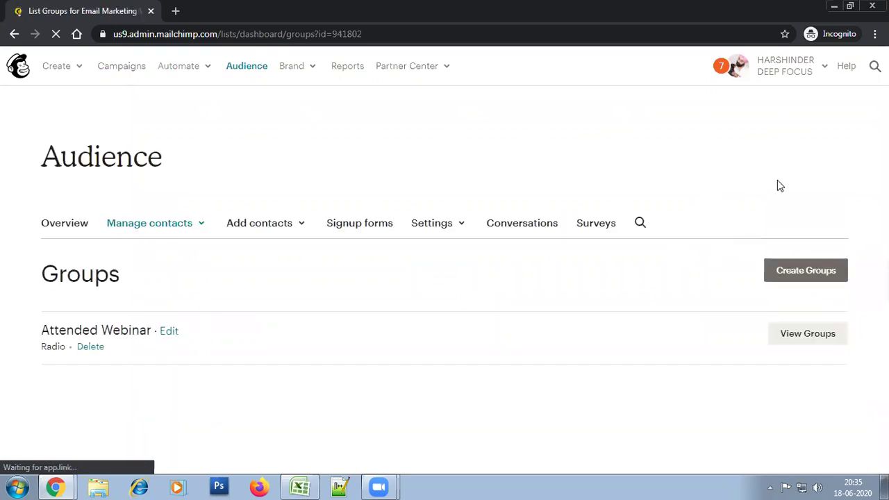
pyautogui.click(806, 452)
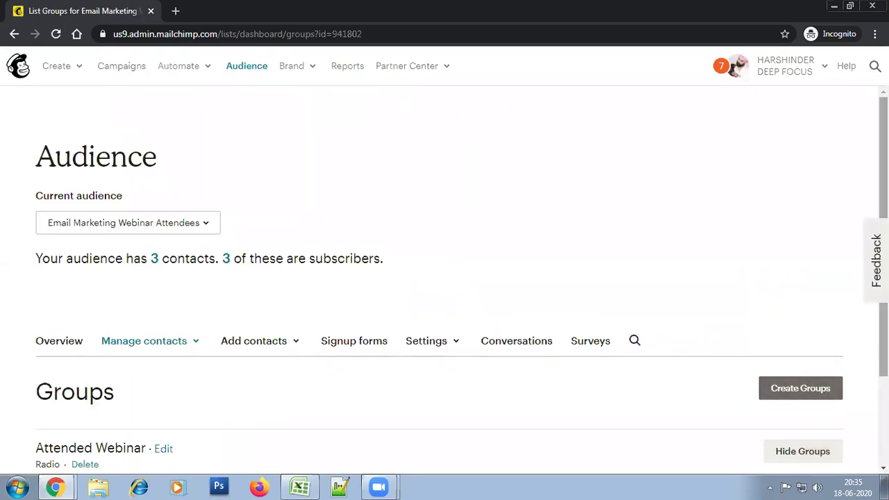
pyautogui.scroll(-4, 257, 122)
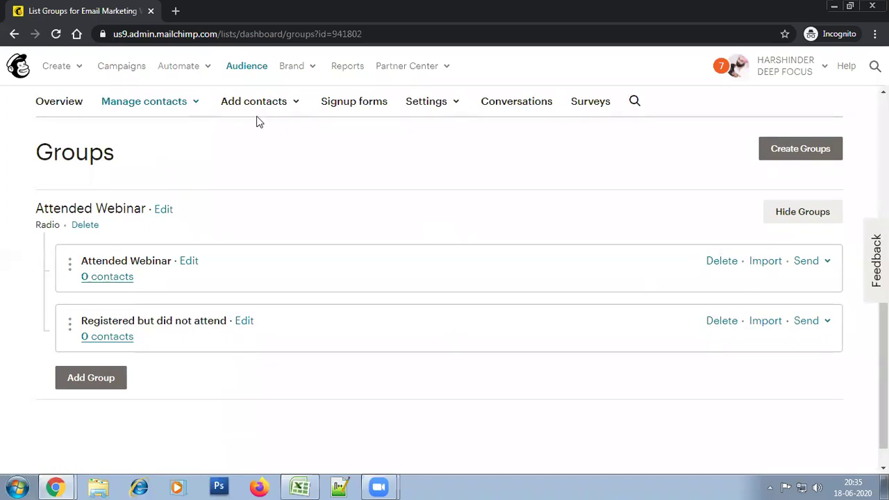
pyautogui.click(184, 103)
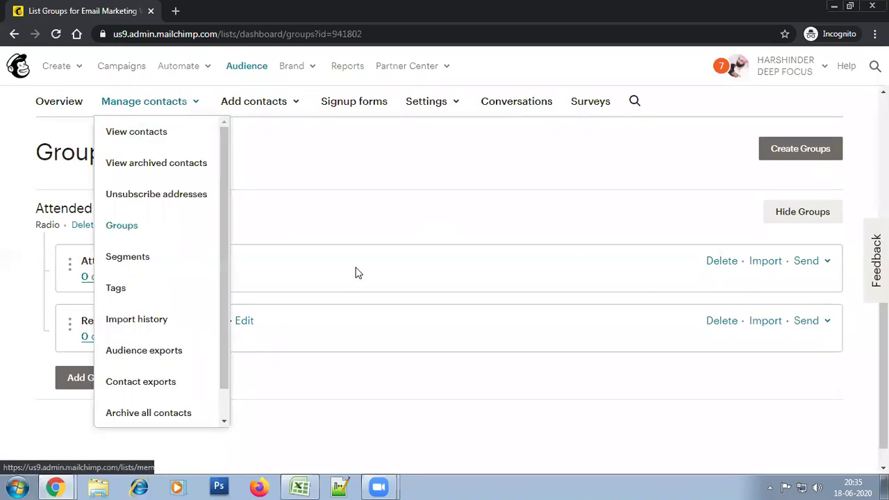
pyautogui.click(113, 276)
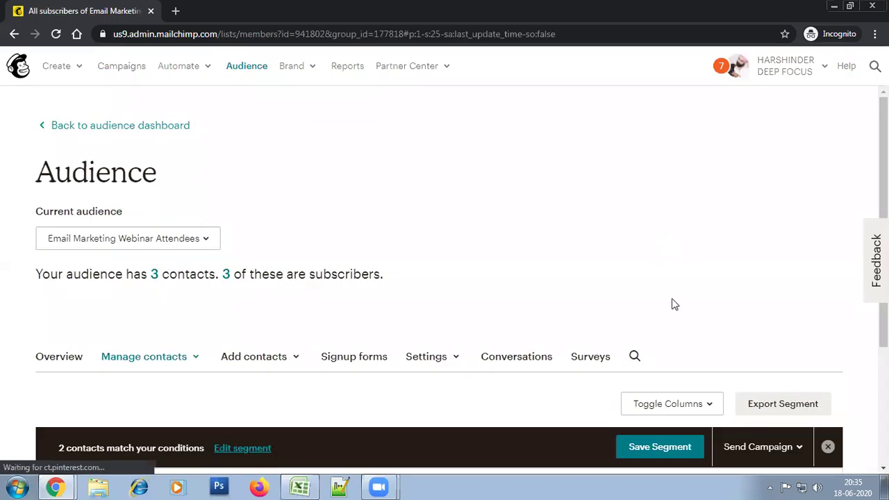
# Leave the filtered list for all contacts, then go back to the audience's Groups page
pyautogui.scroll(-3, 866, 269)
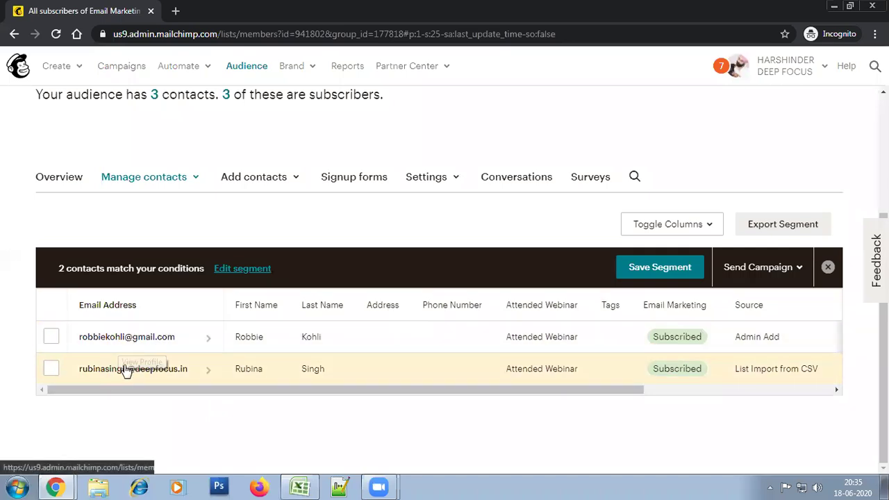
pyautogui.moveTo(54, 268); pyautogui.dragTo(129, 272)
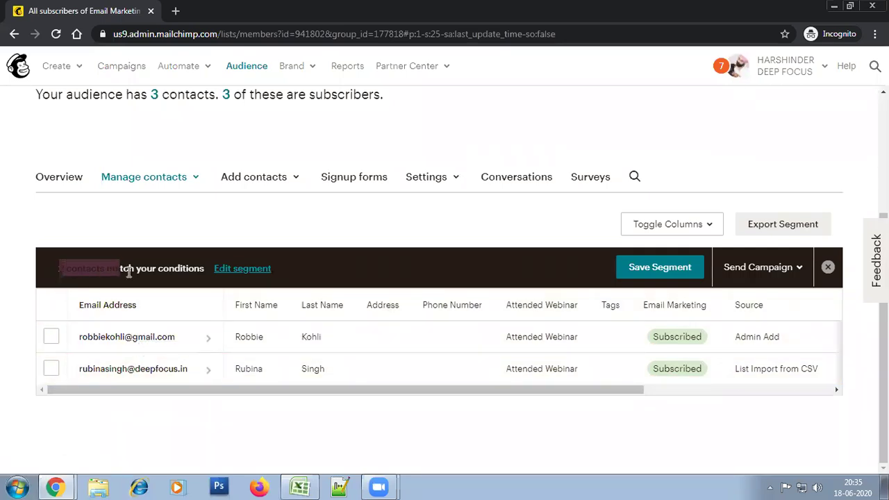
pyautogui.click(144, 273)
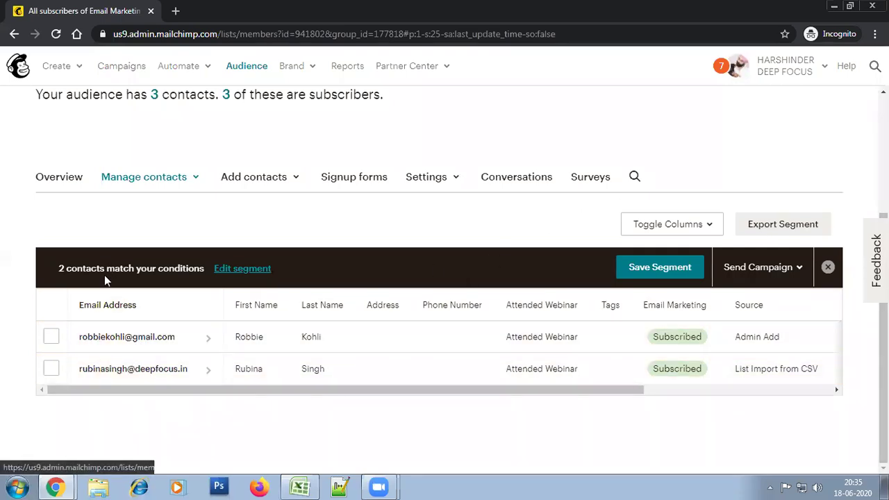
pyautogui.click(227, 99)
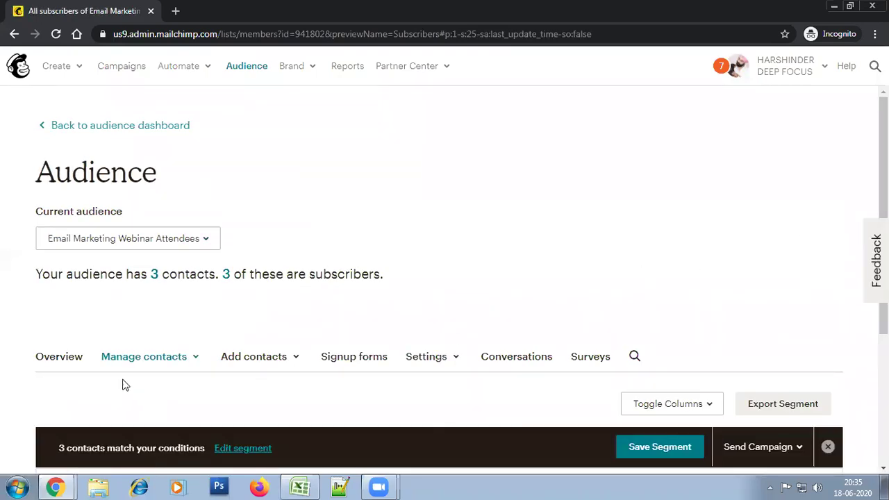
pyautogui.click(135, 361)
pyautogui.scroll(-3, 135, 363)
pyautogui.click(148, 276)
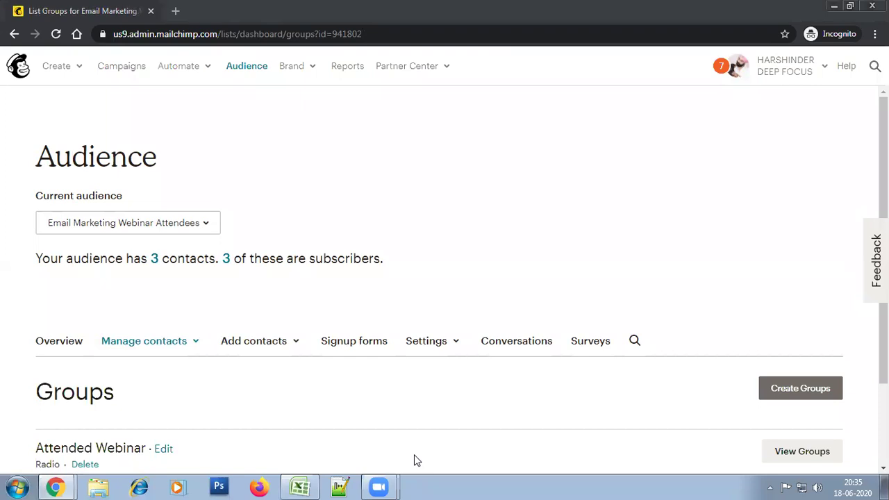
# Expand the groups and list the single contact in Registered but did not attend
pyautogui.scroll(-2, 433, 341)
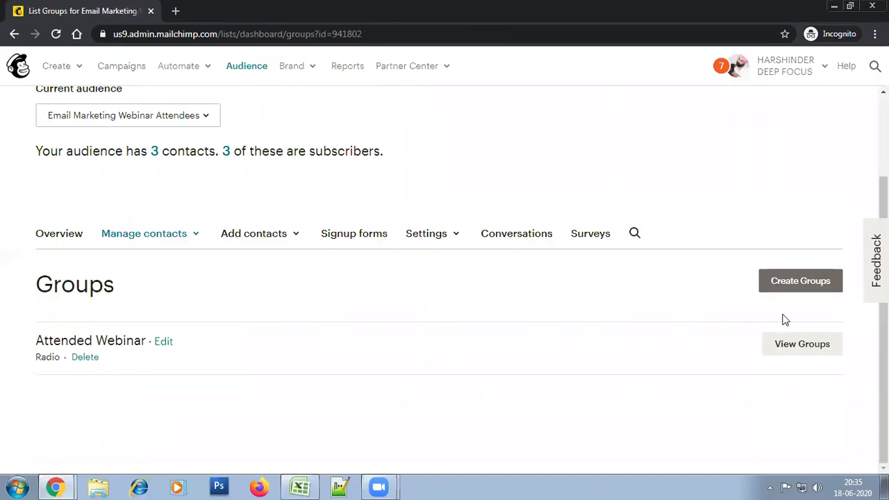
pyautogui.click(801, 343)
pyautogui.scroll(-3, 800, 343)
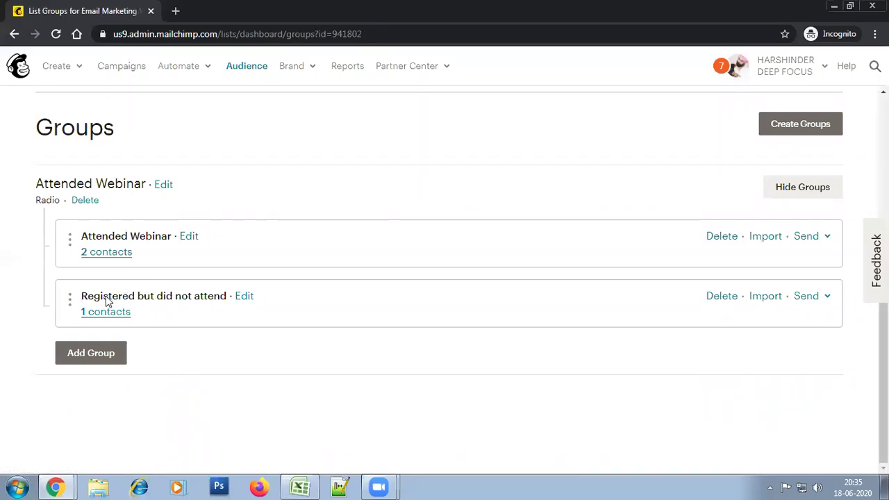
pyautogui.click(107, 316)
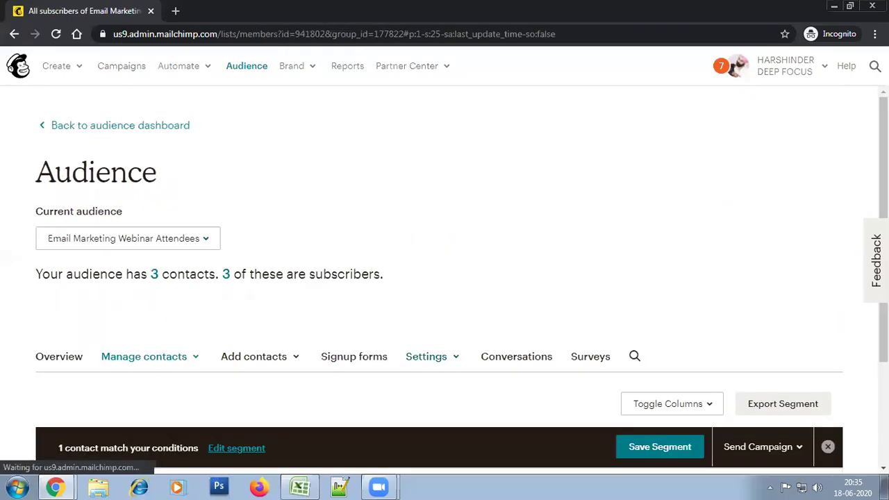
pyautogui.moveTo(883, 174); pyautogui.dragTo(884, 236)
pyautogui.scroll(-1, 512, 347)
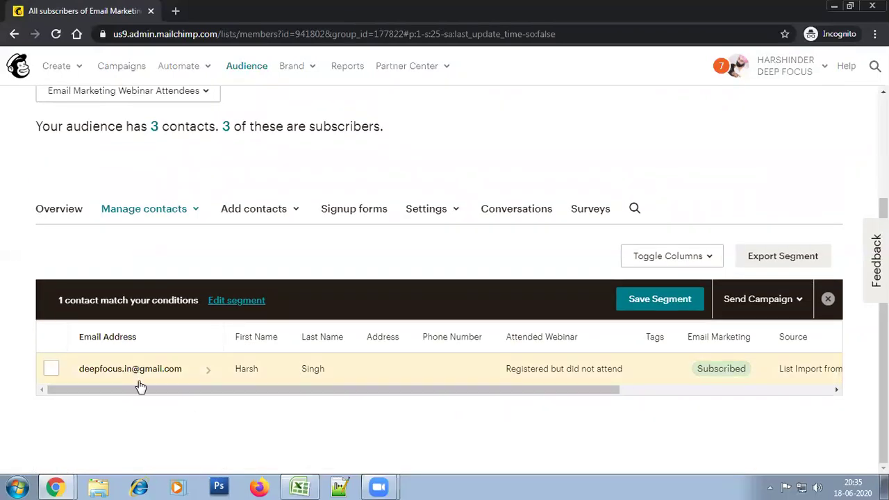
pyautogui.moveTo(883, 312); pyautogui.dragTo(883, 209)
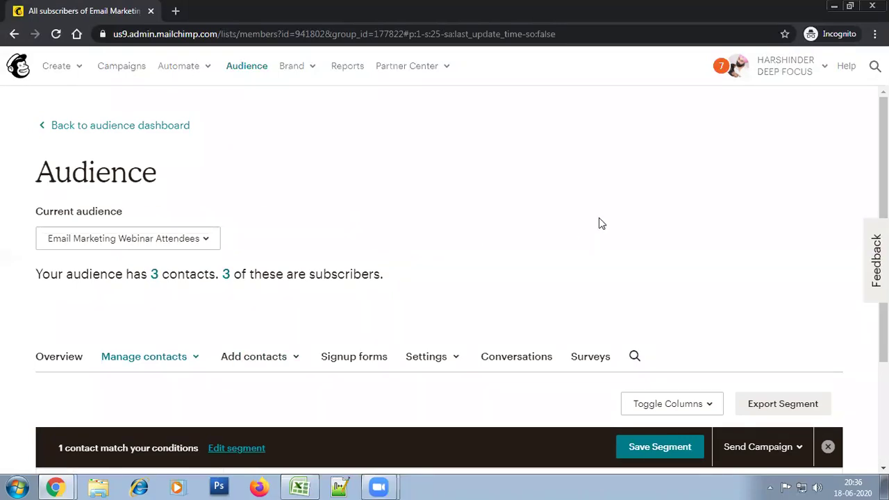
pyautogui.scroll(-2, 883, 277)
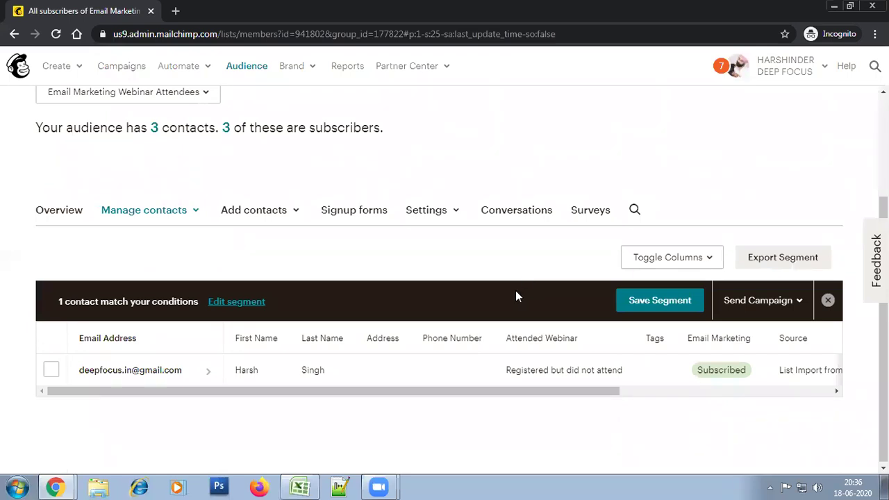
# Open the audience's Audience fields and *|MERGE|* tags settings and scroll to the field table
pyautogui.click(442, 221)
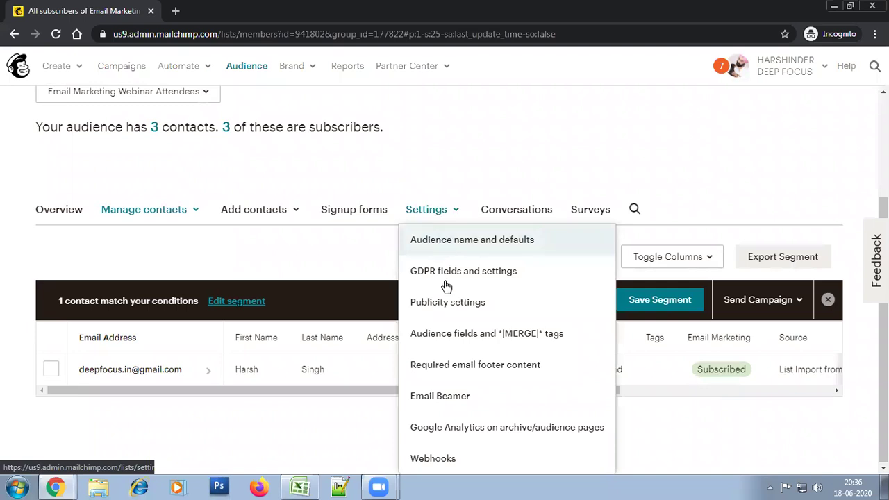
pyautogui.click(502, 344)
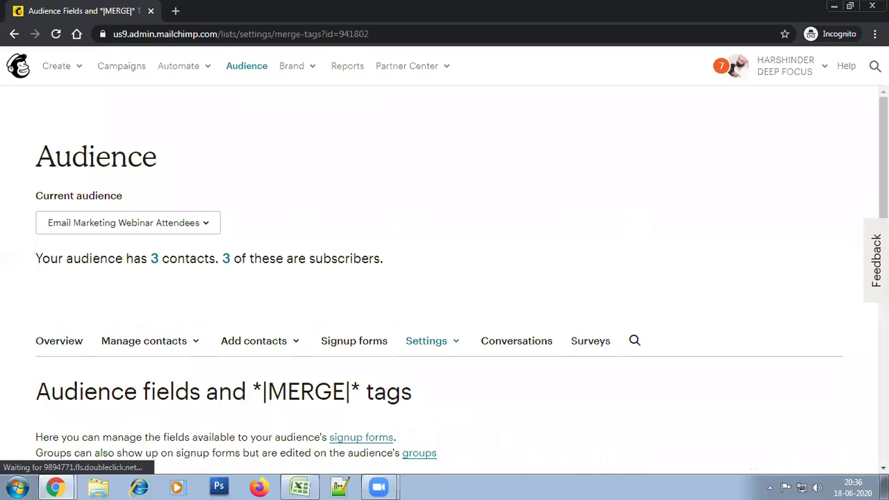
pyautogui.scroll(-5, 866, 285)
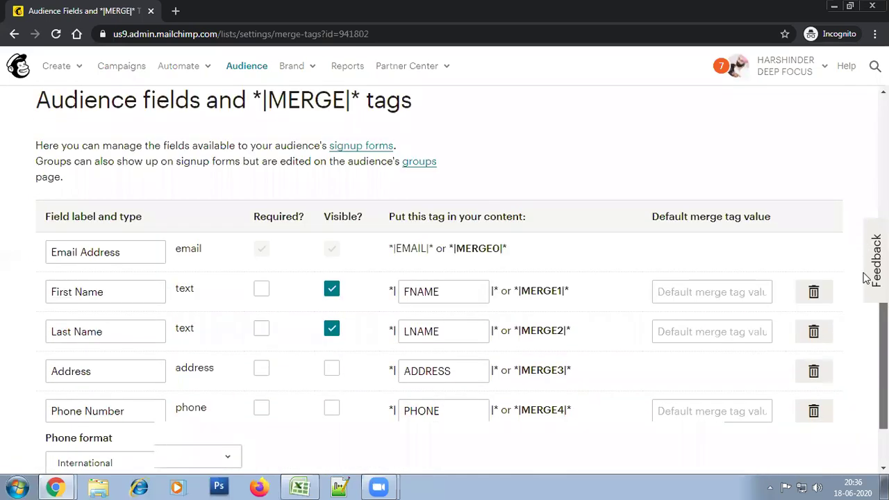
pyautogui.scroll(-1, 579, 272)
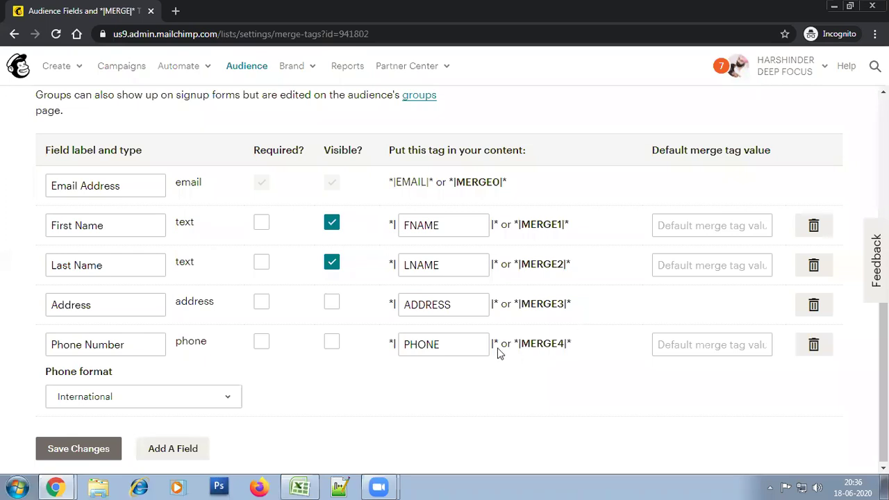
pyautogui.scroll(5, 445, 278)
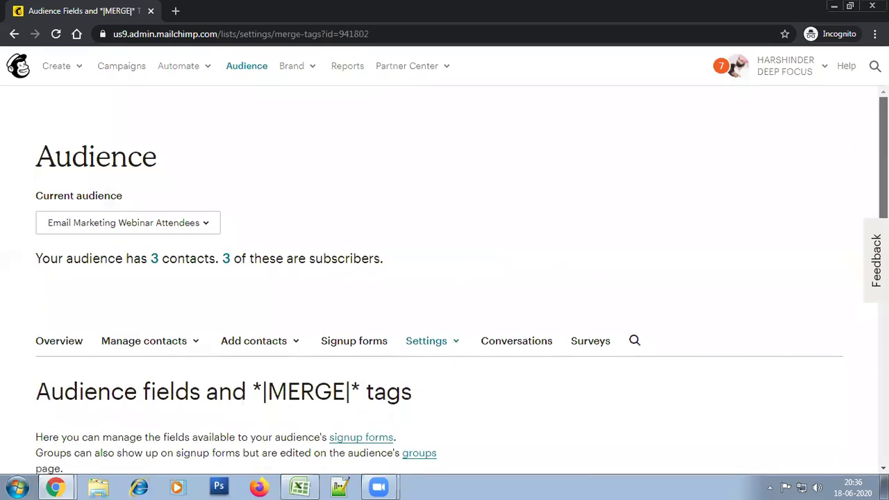
pyautogui.scroll(-4, 477, 290)
pyautogui.scroll(3, 476, 290)
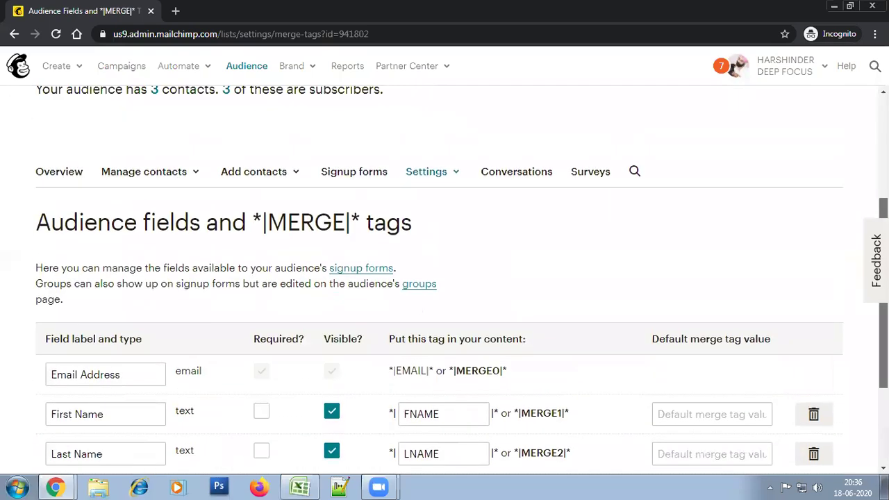
pyautogui.click(435, 262)
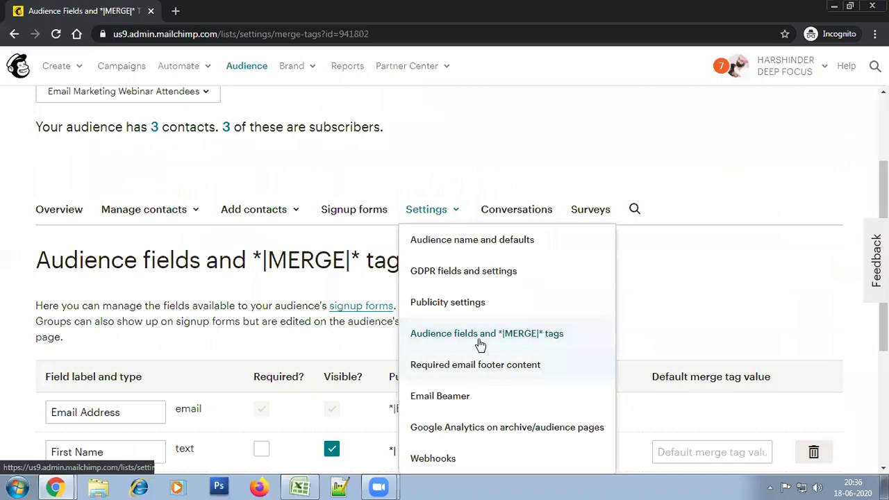
pyautogui.click(746, 229)
pyautogui.scroll(-3, 746, 229)
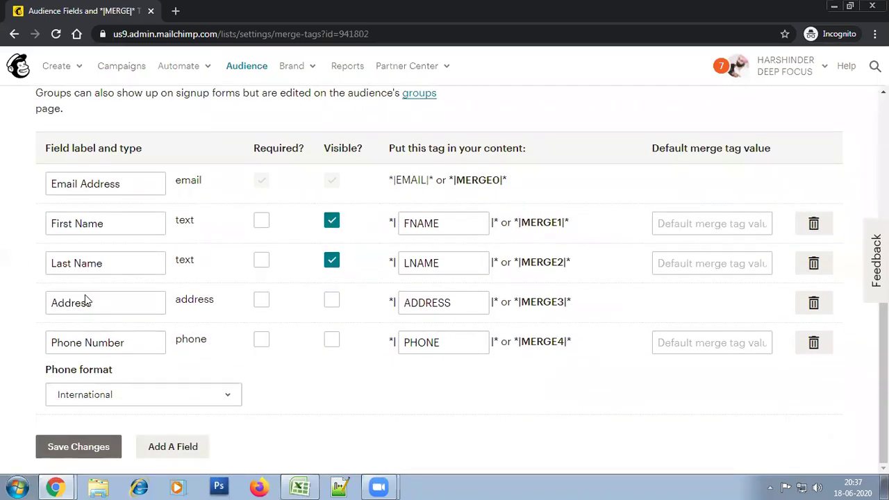
# Inspect the Email Address, First Name, Address and Phone Number field labels without changing them
pyautogui.click(130, 183)
pyautogui.click(116, 225)
pyautogui.click(95, 310)
pyautogui.click(138, 344)
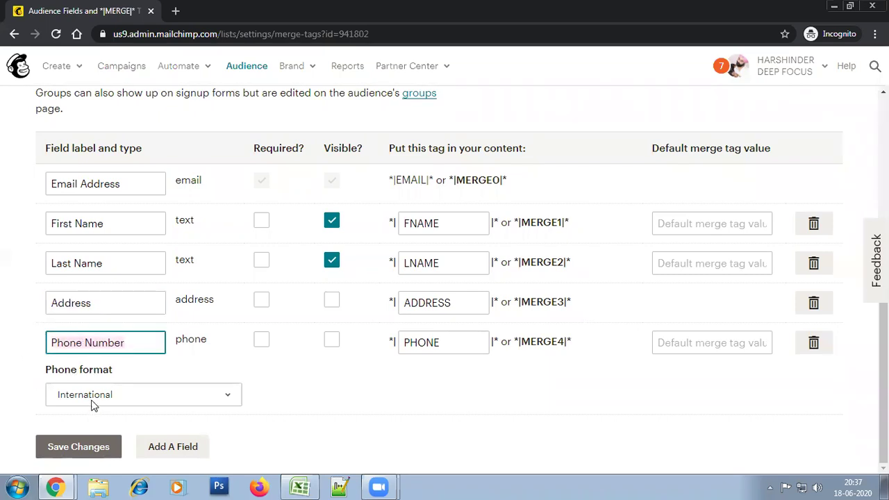
pyautogui.click(122, 344)
pyautogui.click(360, 388)
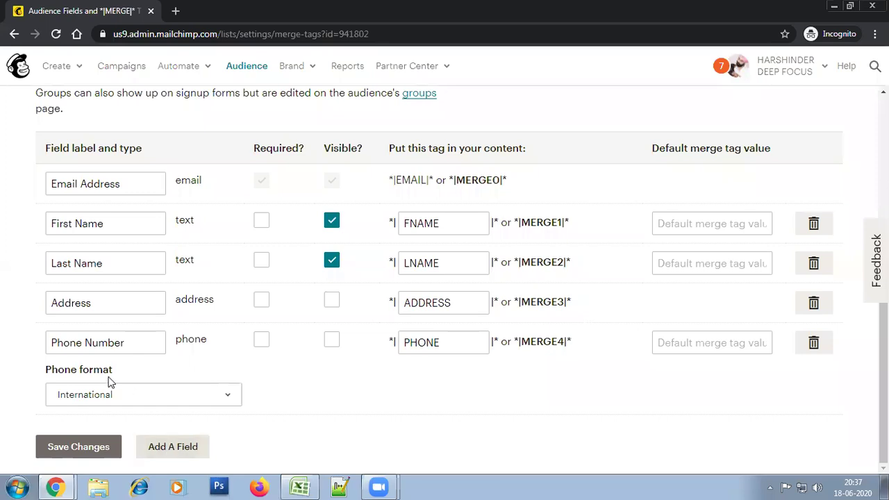
# Delete the Phone Number merge field, confirming with DELETE
pyautogui.click(814, 343)
pyautogui.click(301, 299)
pyautogui.click(281, 331)
pyautogui.click(282, 367)
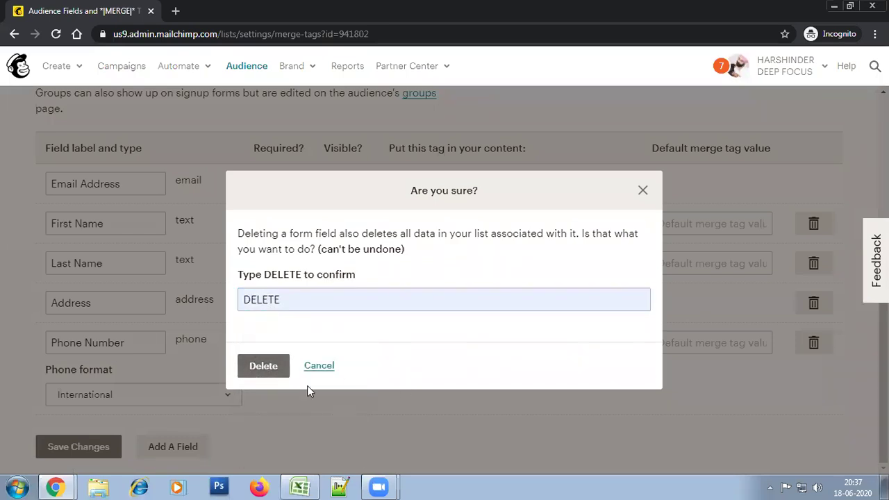
pyautogui.click(263, 366)
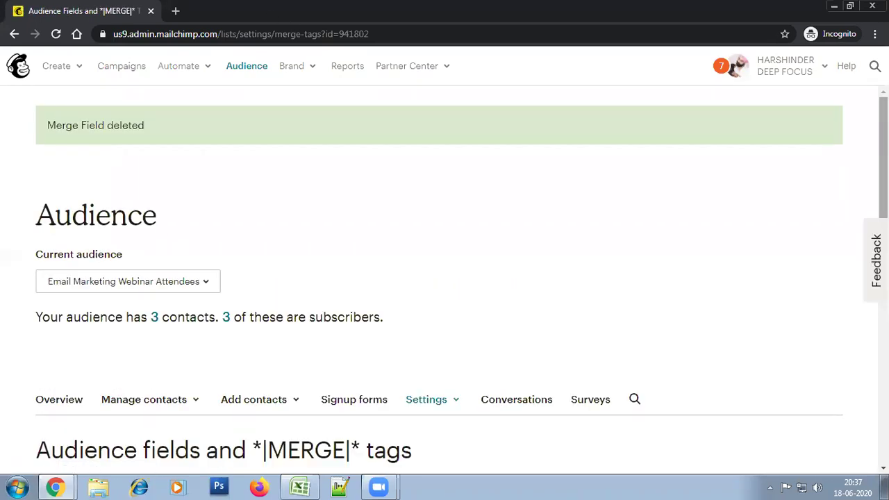
# Add a new Text field to the audience
pyautogui.scroll(-5, 445, 278)
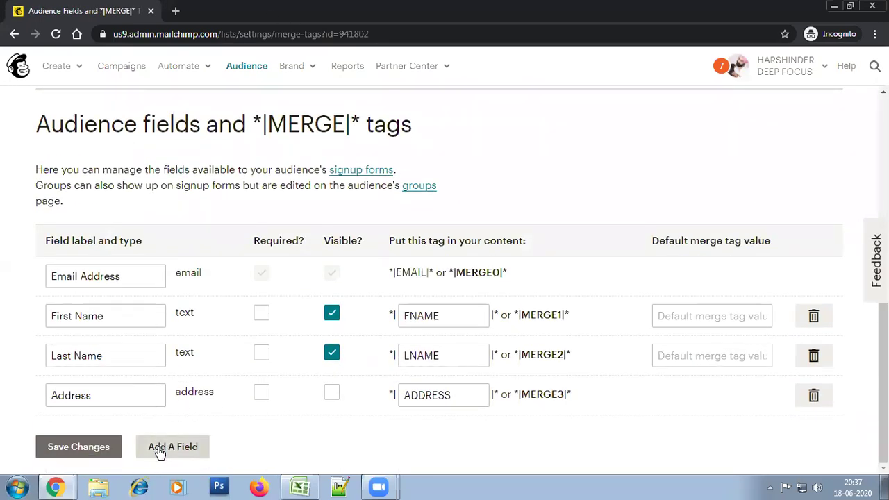
pyautogui.click(162, 448)
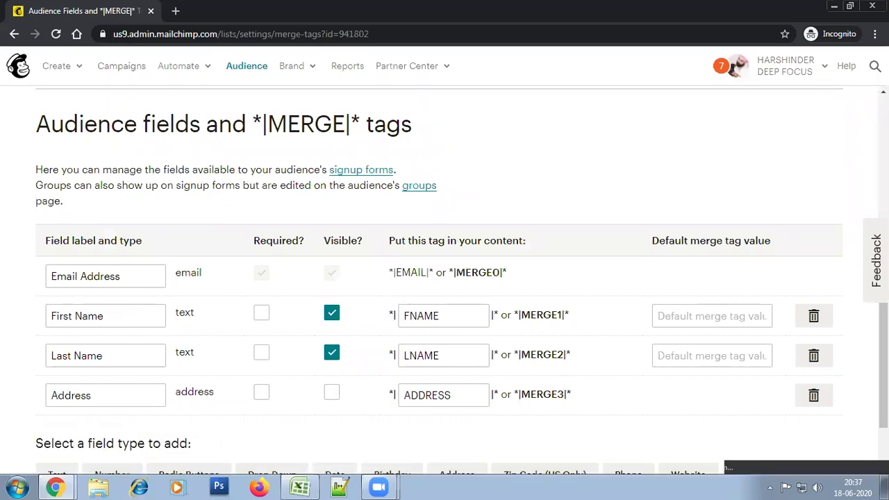
pyautogui.scroll(-1, 444, 402)
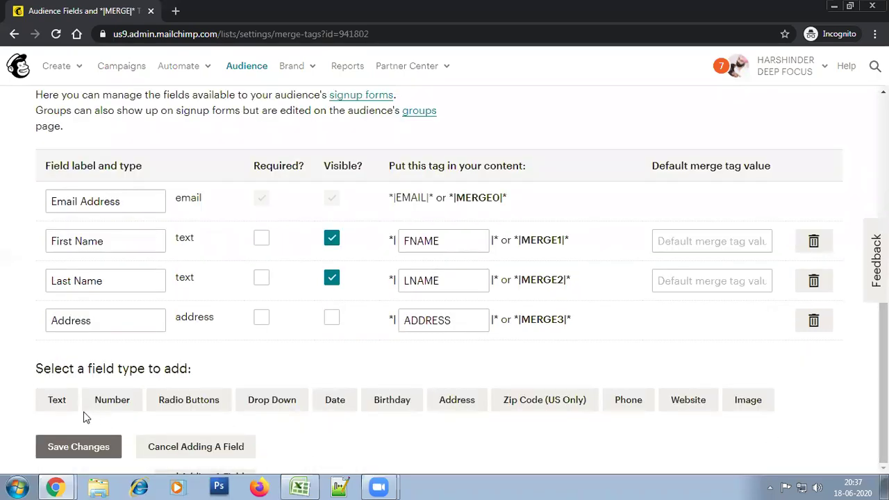
pyautogui.click(55, 408)
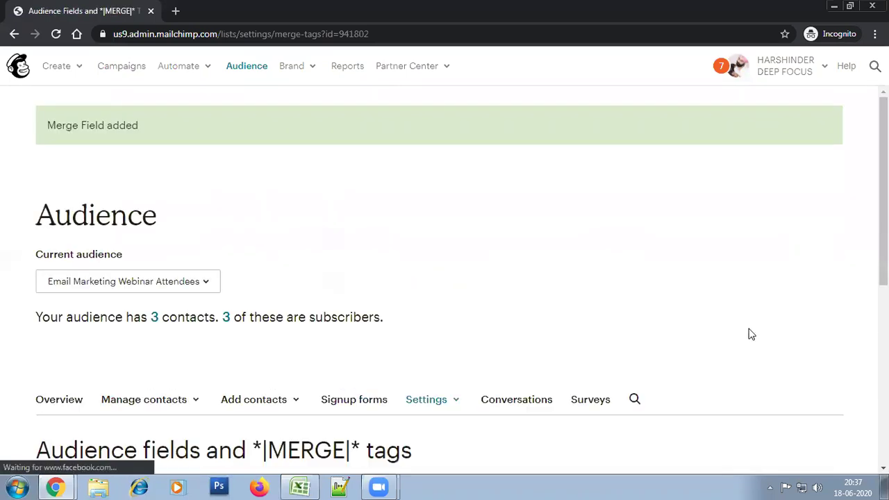
# Label the new Untitled field Phone, change its tag from MMERGE4 to PHONE, and save
pyautogui.scroll(-5, 817, 243)
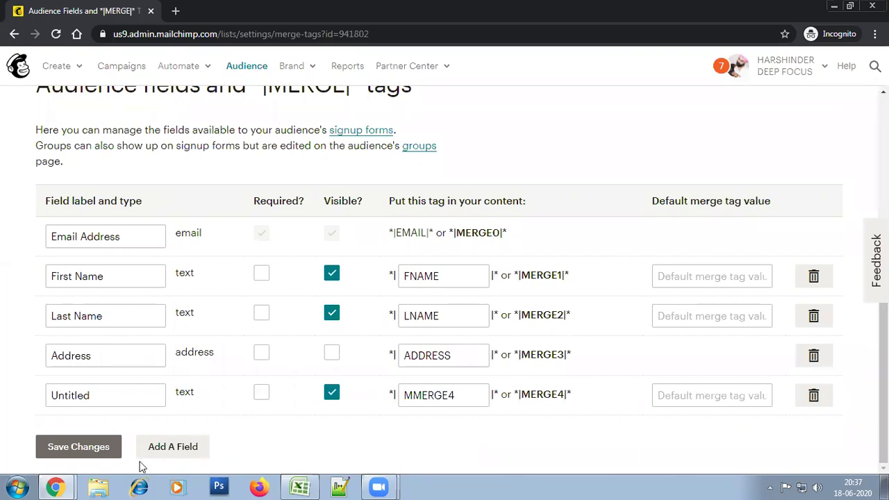
pyautogui.doubleClick(104, 396)
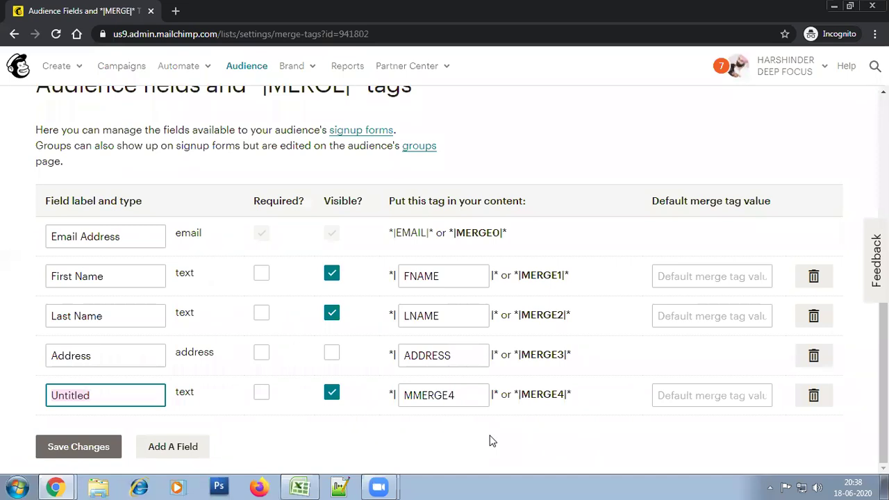
pyautogui.write('P')
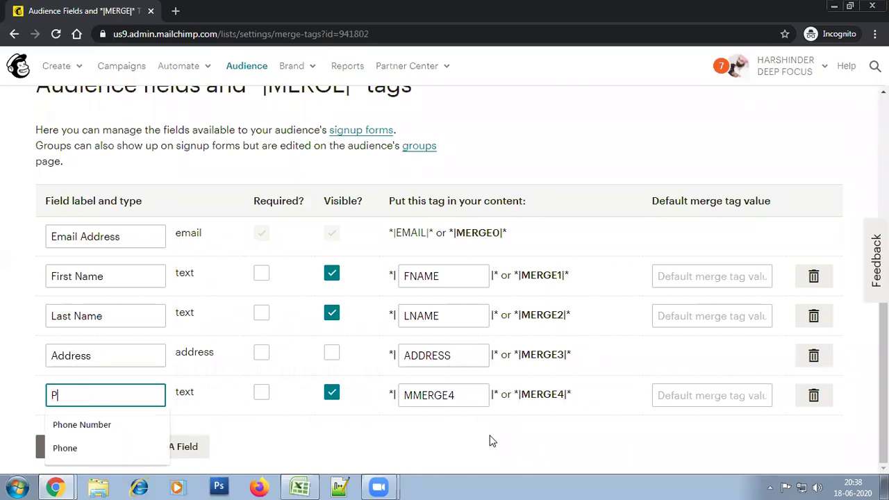
pyautogui.write('hone')
pyautogui.click(410, 432)
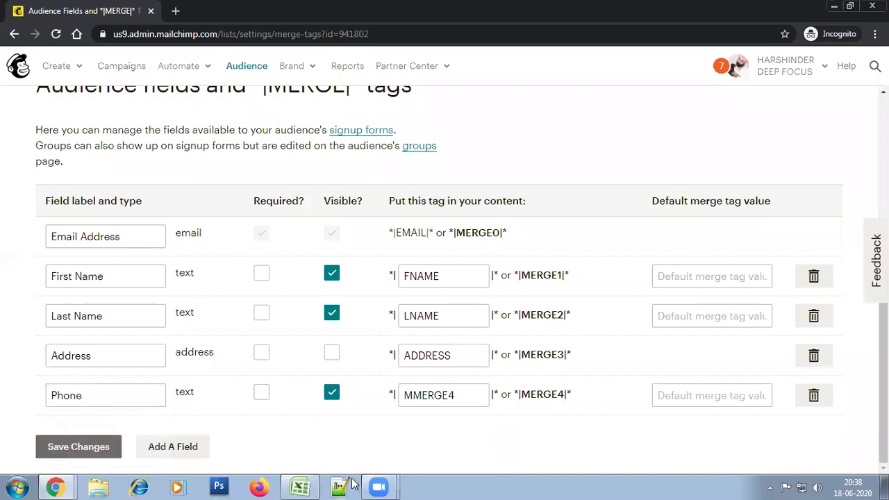
pyautogui.click(438, 397)
pyautogui.doubleClick(438, 397)
pyautogui.write('PHONE')
pyautogui.click(628, 427)
pyautogui.click(464, 395)
pyautogui.click(302, 430)
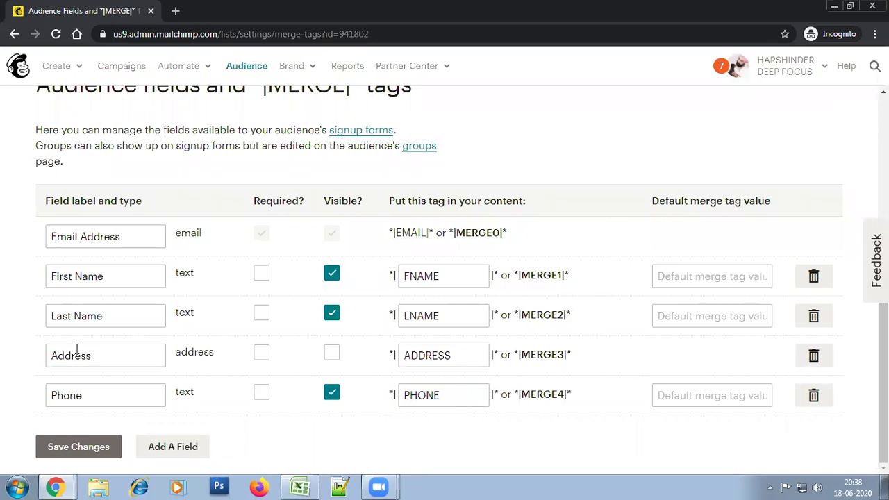
pyautogui.click(95, 456)
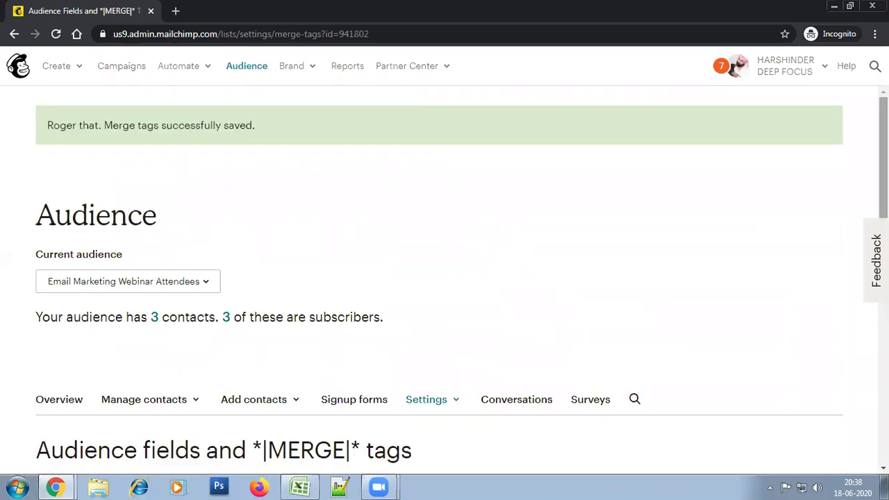
pyautogui.scroll(-5, 444, 278)
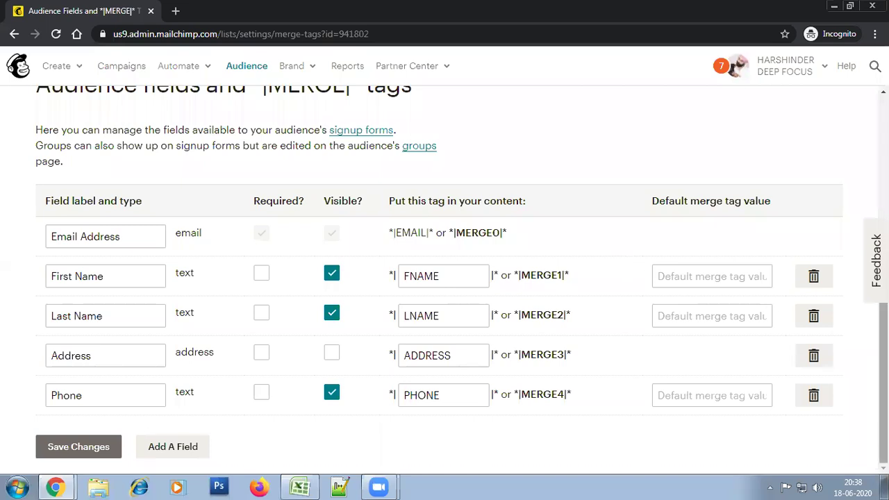
pyautogui.scroll(1, 883, 382)
pyautogui.scroll(-1, 883, 382)
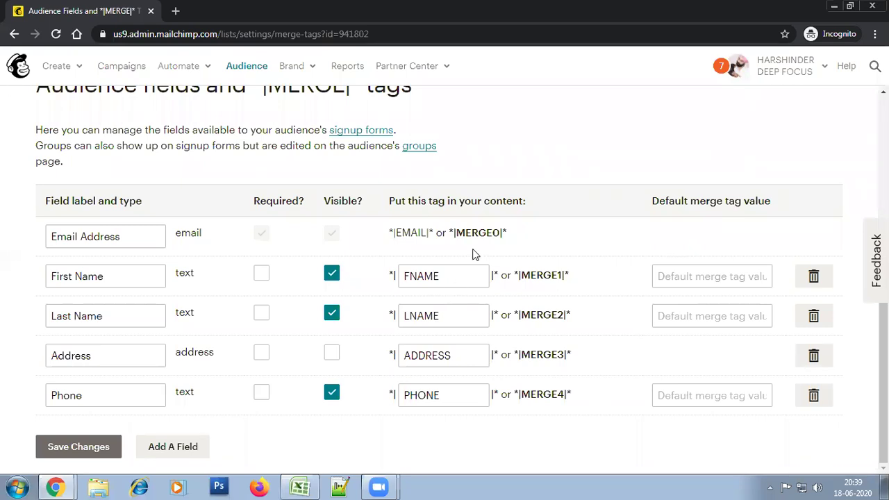
# Add another Text field to the audience
pyautogui.moveTo(506, 233); pyautogui.dragTo(455, 234)
pyautogui.click(523, 239)
pyautogui.click(187, 447)
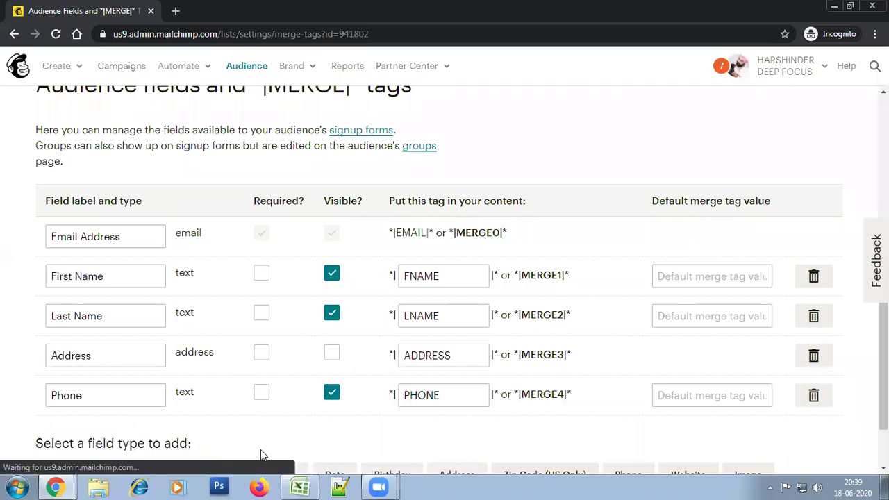
pyautogui.scroll(-1, 785, 425)
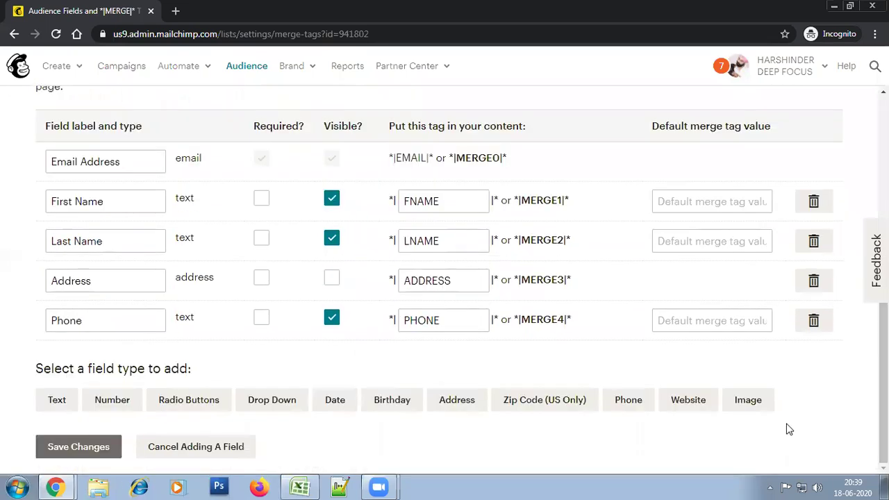
pyautogui.click(62, 399)
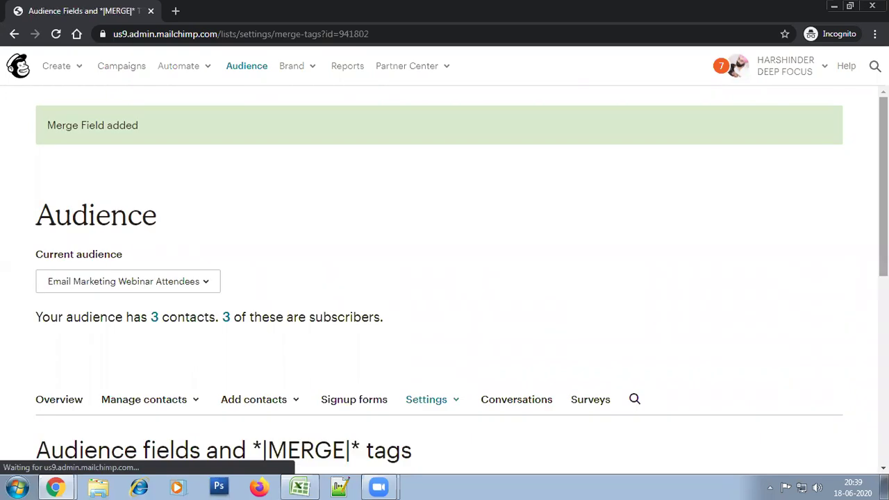
# Name the new field Title, replace MMERGE5 with merge tag TITLE, and save
pyautogui.scroll(-6, 445, 278)
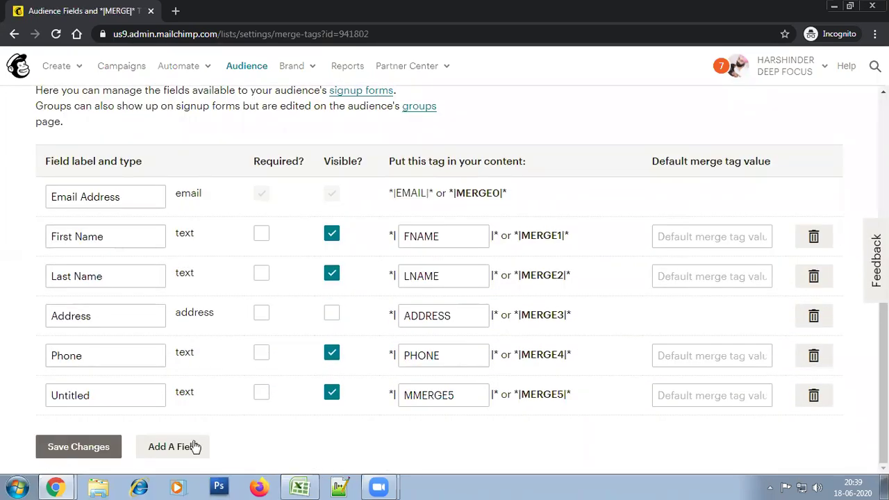
pyautogui.click(94, 398)
pyautogui.write('Title')
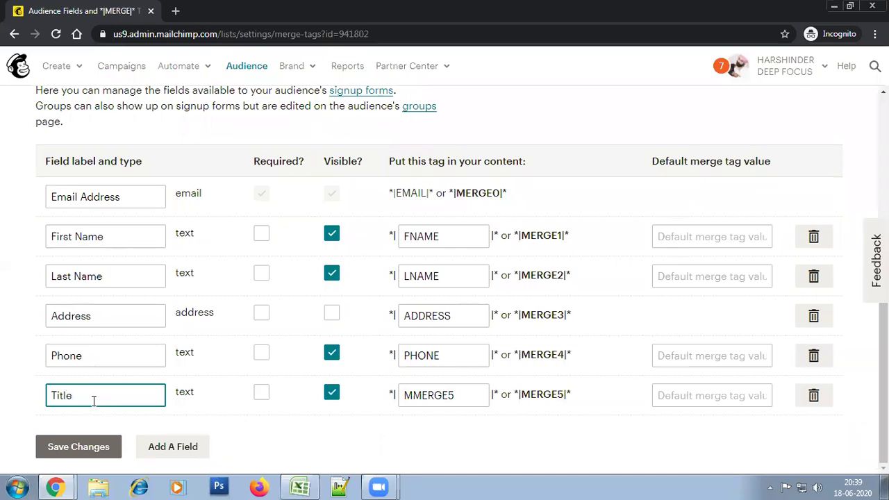
pyautogui.click(441, 396)
pyautogui.hotkey('ctrl', 'a')
pyautogui.write('TITLE')
pyautogui.click(532, 459)
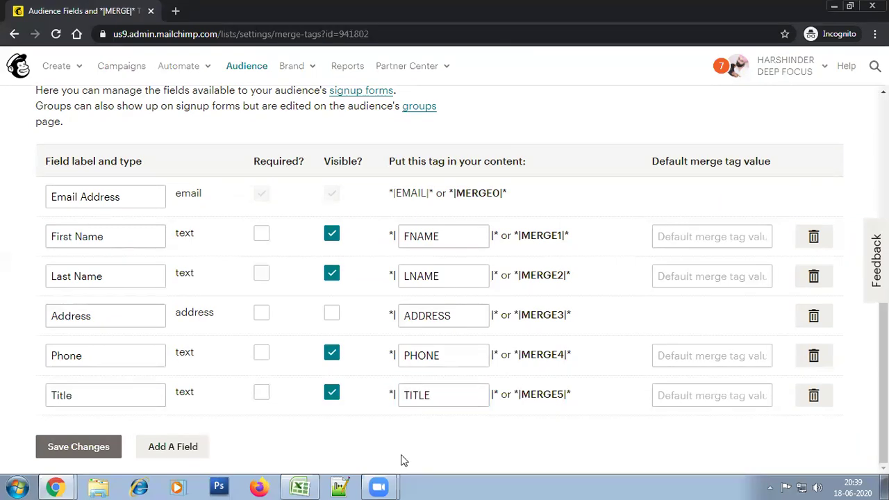
pyautogui.click(80, 444)
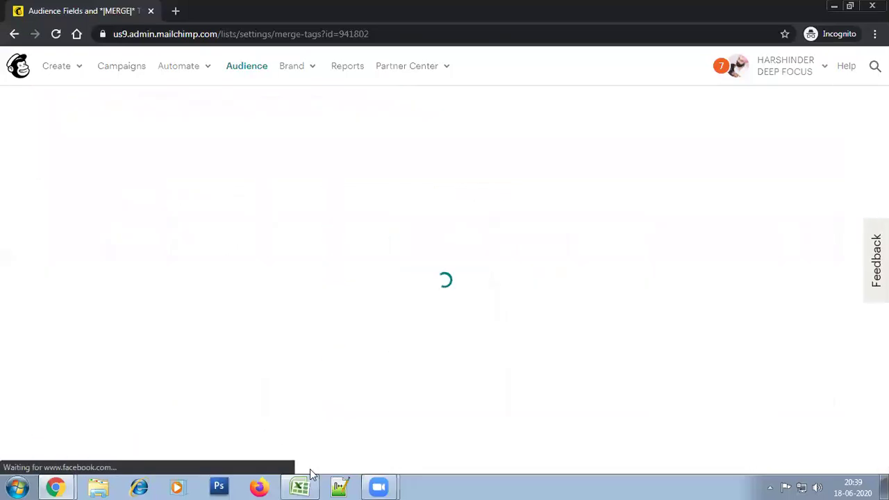
pyautogui.click(300, 486)
pyautogui.click(45, 131)
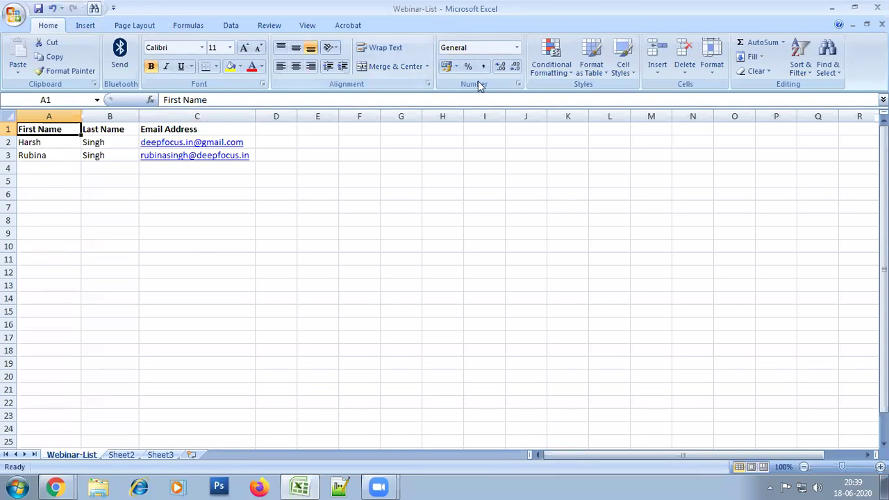
# Insert a new column A before First Name headed Title
pyautogui.click(657, 70)
pyautogui.click(650, 117)
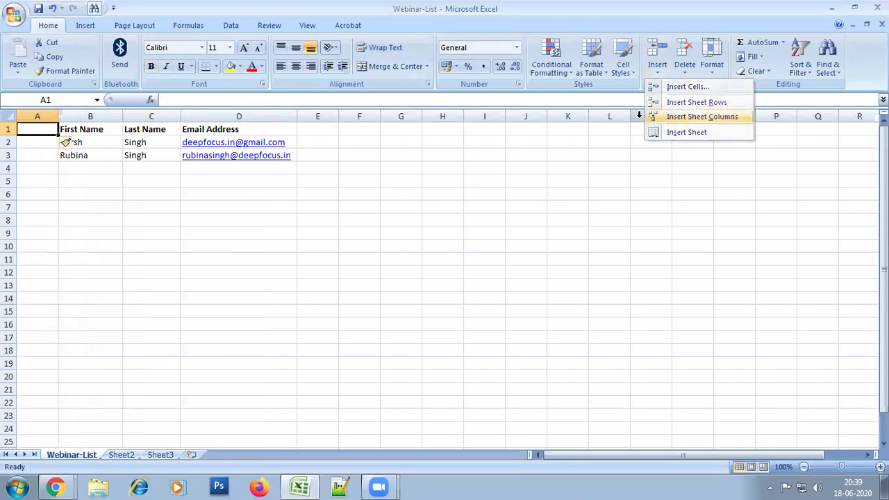
pyautogui.write('Title')
pyautogui.press('Return')
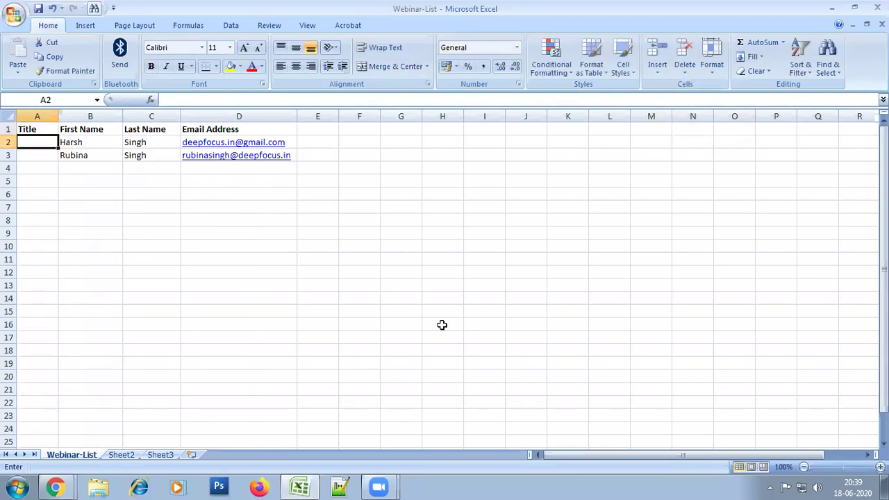
# Enter Mr. and Ms. as the titles of the two contacts
pyautogui.write('Mr.')
pyautogui.press('Return')
pyautogui.write('Ms.')
pyautogui.press('Return')
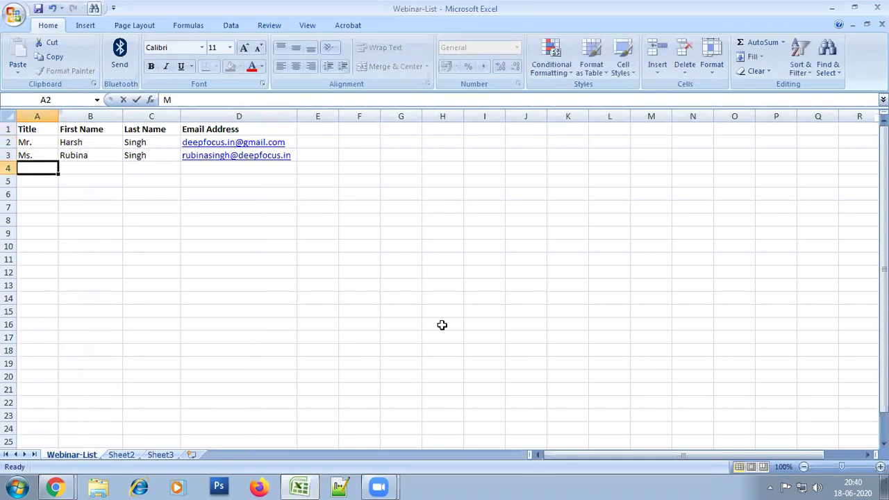
pyautogui.press('Return')
pyautogui.press('Up')
pyautogui.press('Up')
pyautogui.press('Down')
pyautogui.press('Up')
pyautogui.press('Down')
pyautogui.press('Up')
pyautogui.press('Down')
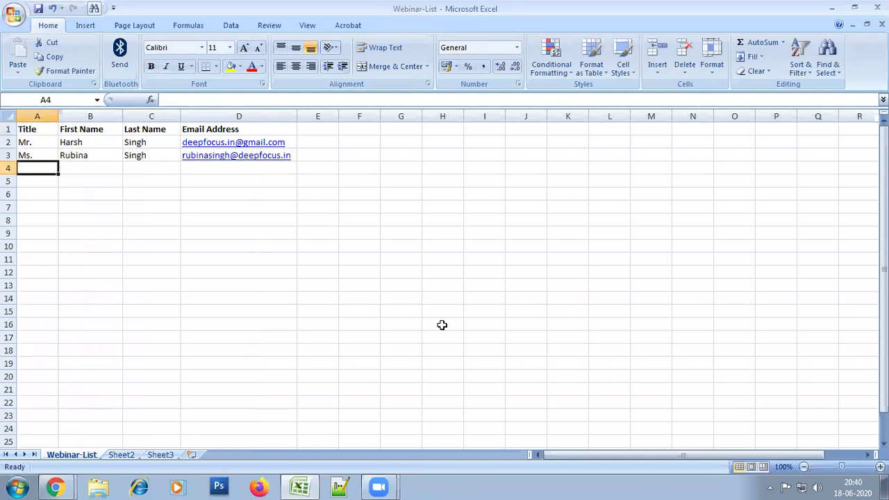
pyautogui.click(442, 325)
pyautogui.click(287, 298)
pyautogui.click(381, 231)
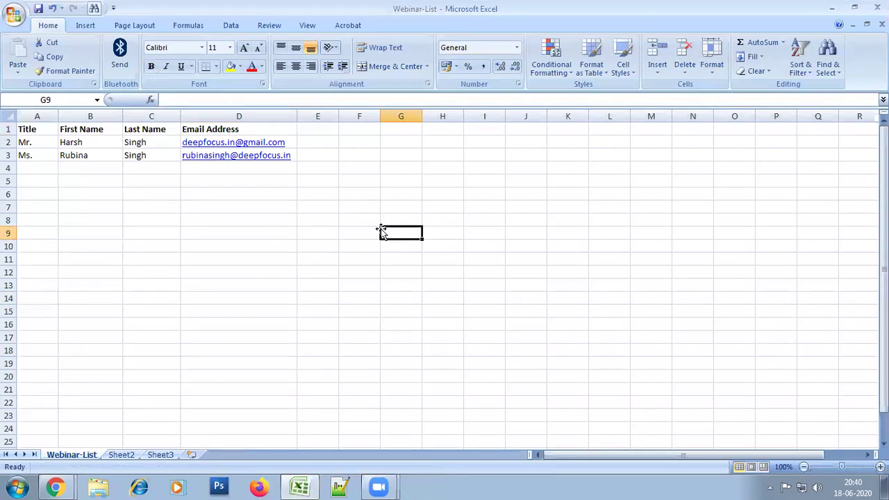
pyautogui.click(342, 279)
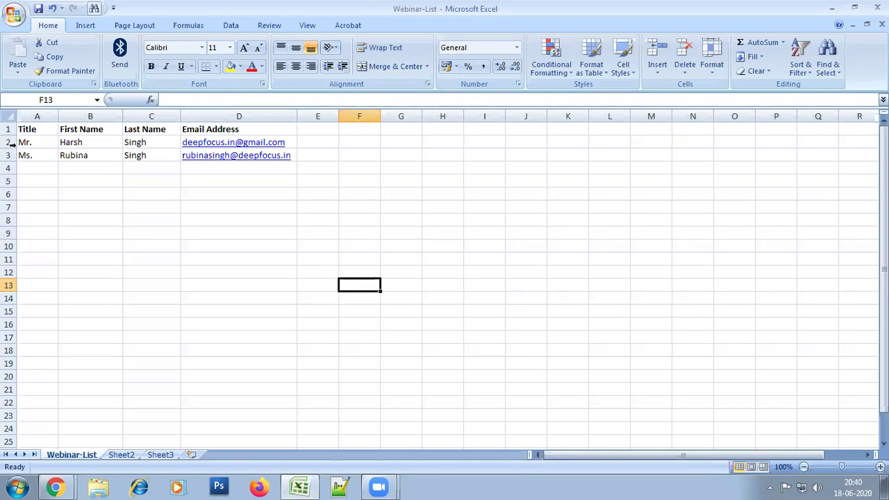
pyautogui.click(90, 259)
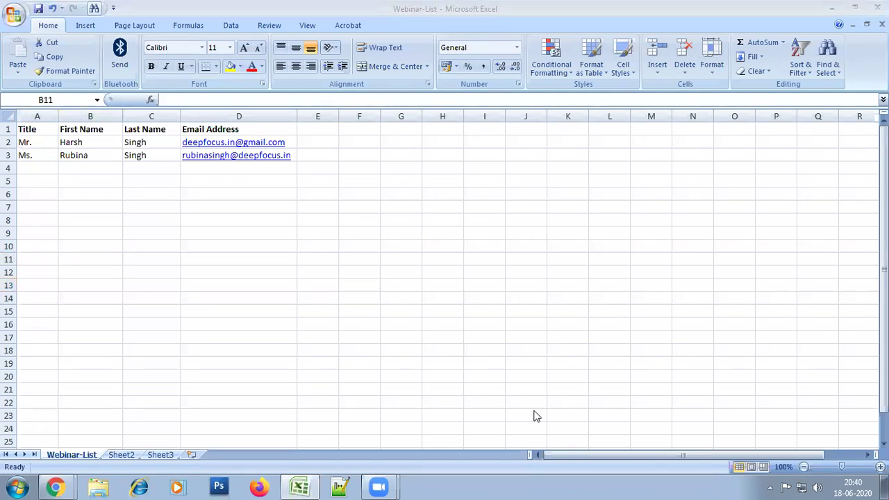
pyautogui.click(257, 281)
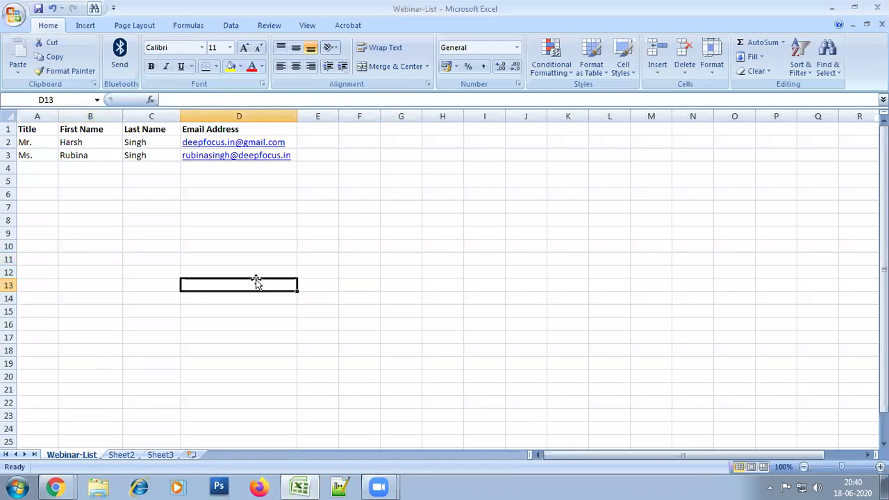
pyautogui.click(473, 219)
pyautogui.click(450, 280)
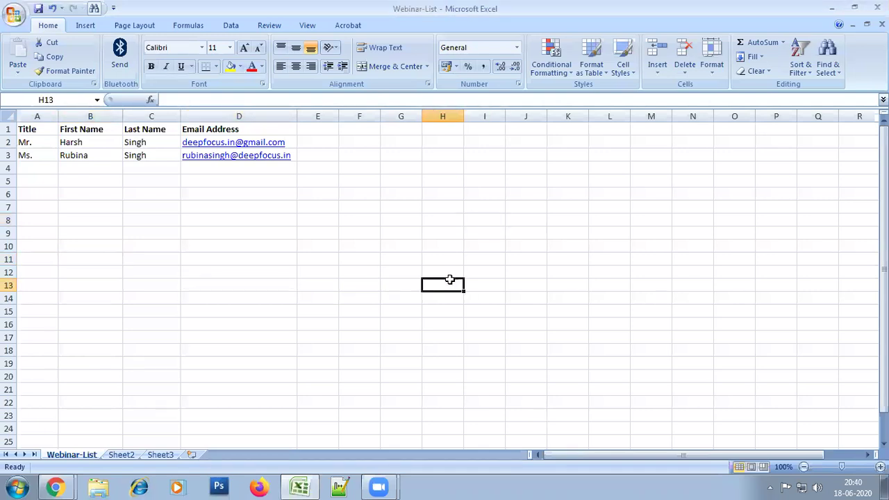
pyautogui.click(510, 230)
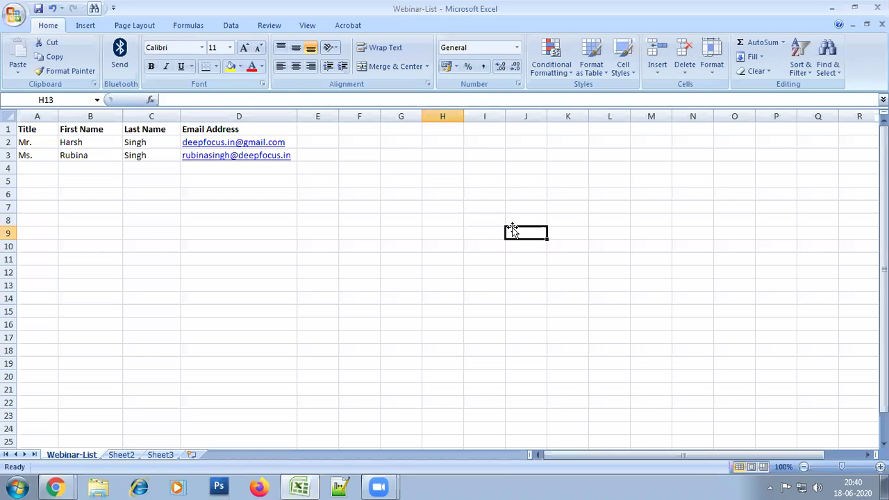
pyautogui.click(451, 221)
pyautogui.click(460, 300)
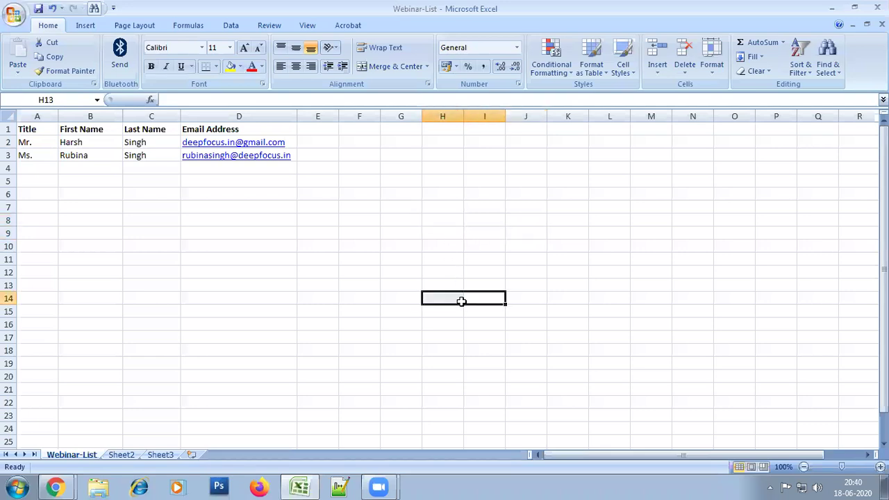
pyautogui.click(491, 217)
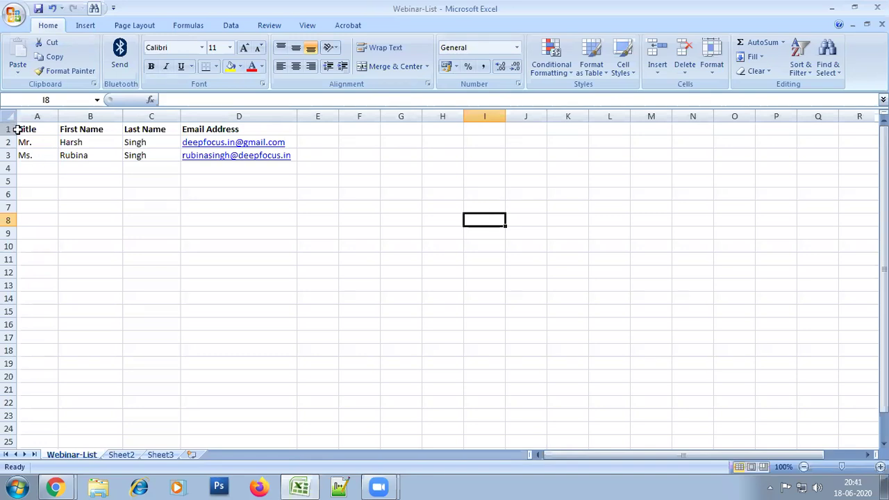
pyautogui.moveTo(32, 131); pyautogui.dragTo(33, 154)
# Back in Mailchimp, save the audience field and merge tag changes
pyautogui.click(99, 240)
pyautogui.hotkey('alt', 'Tab')
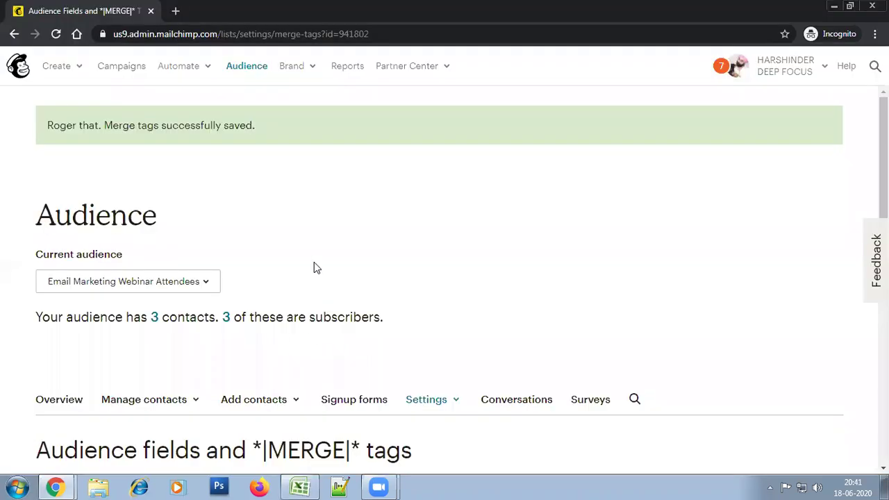
pyautogui.scroll(-3, 389, 303)
pyautogui.scroll(-2, 406, 360)
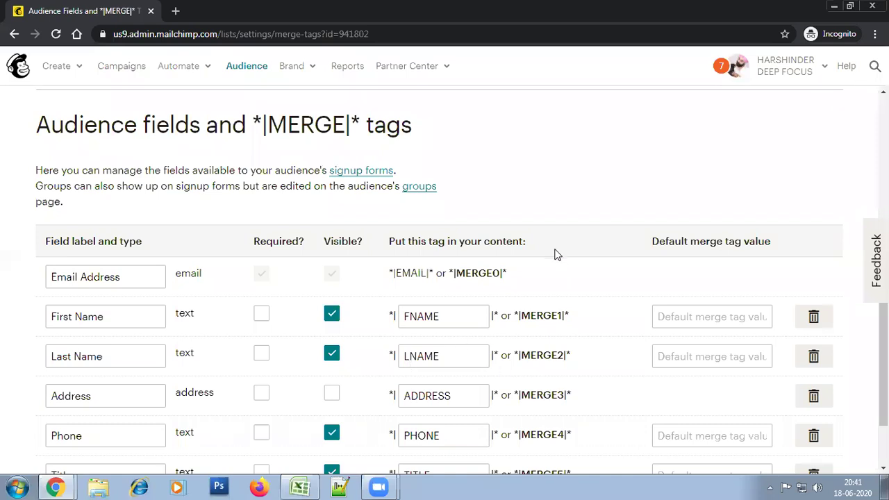
pyautogui.scroll(-2, 549, 285)
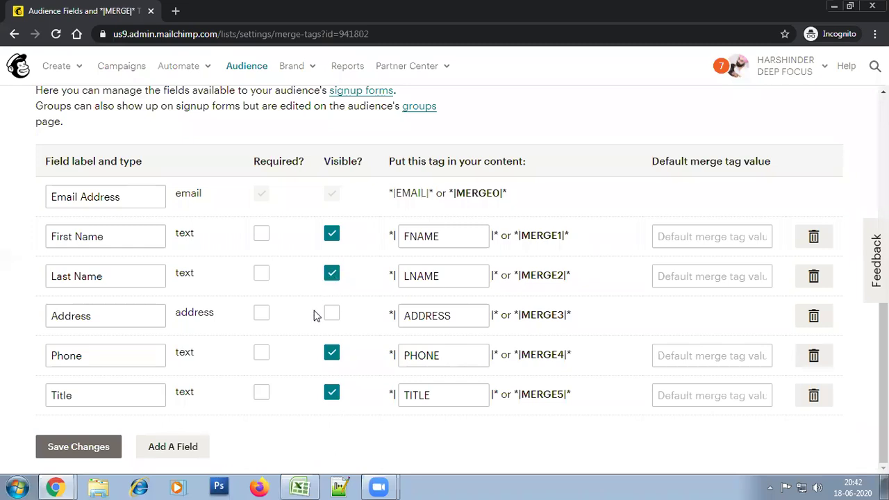
pyautogui.click(98, 450)
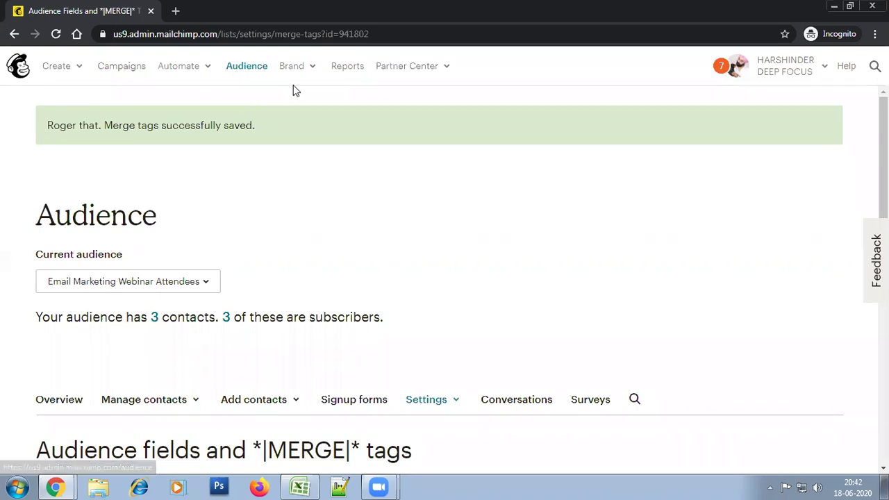
# Go to Brand > Templates, create a new template and show the Layouts choices
pyautogui.moveTo(305, 76)
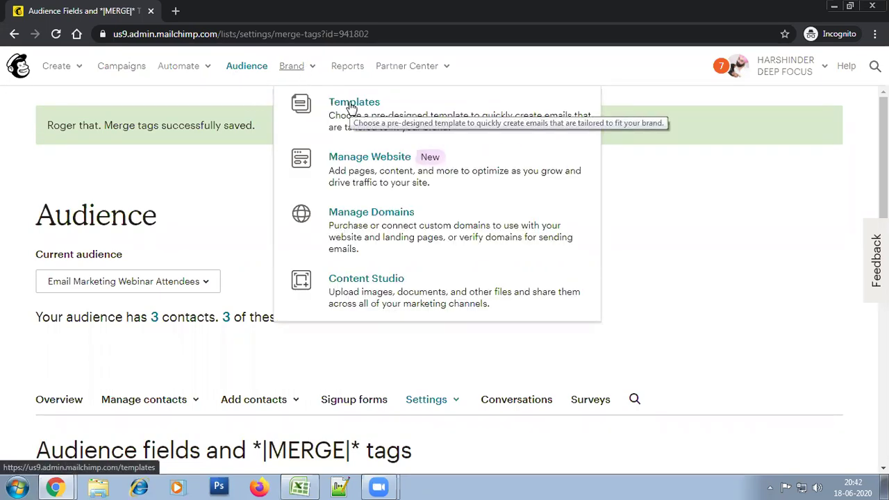
pyautogui.click(351, 105)
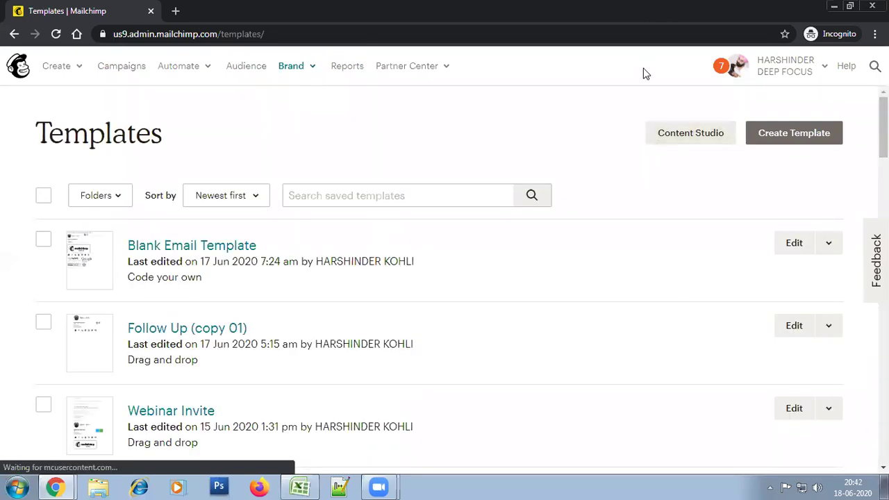
pyautogui.click(785, 137)
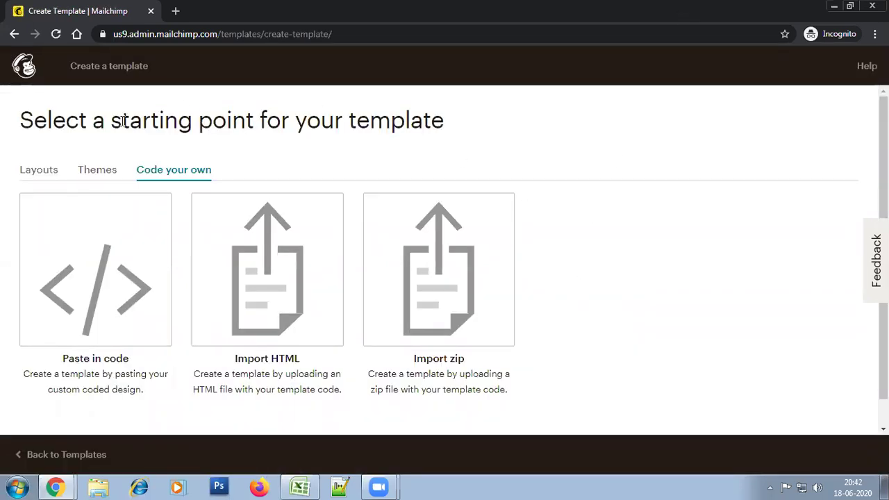
pyautogui.click(34, 179)
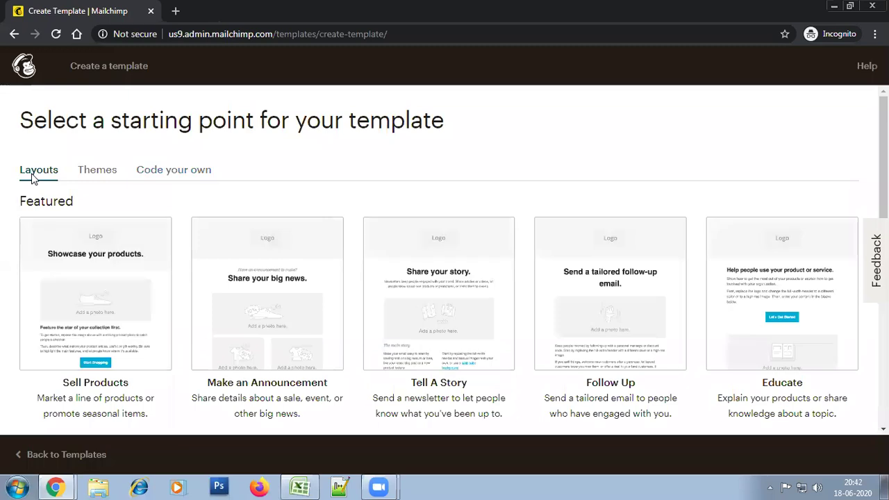
# Browse the Basic layouts and start from 1 Column - Full Width
pyautogui.scroll(-1, 514, 234)
pyautogui.scroll(-2, 444, 257)
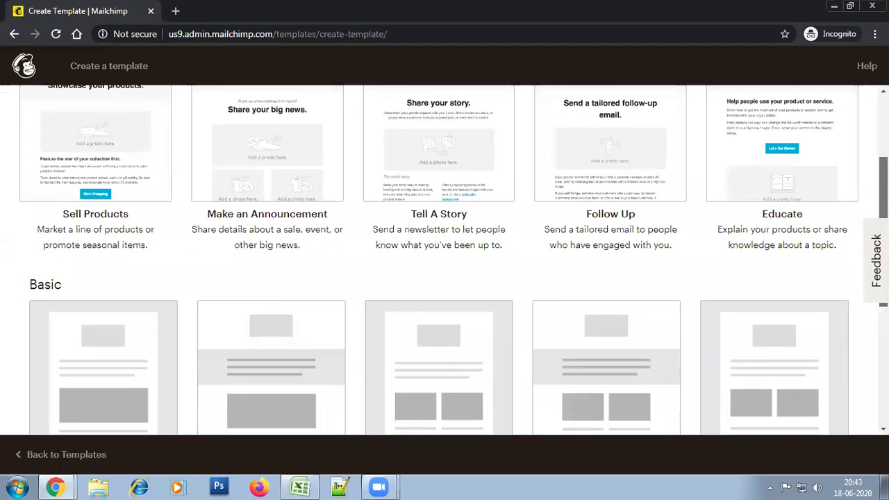
pyautogui.scroll(3, 445, 256)
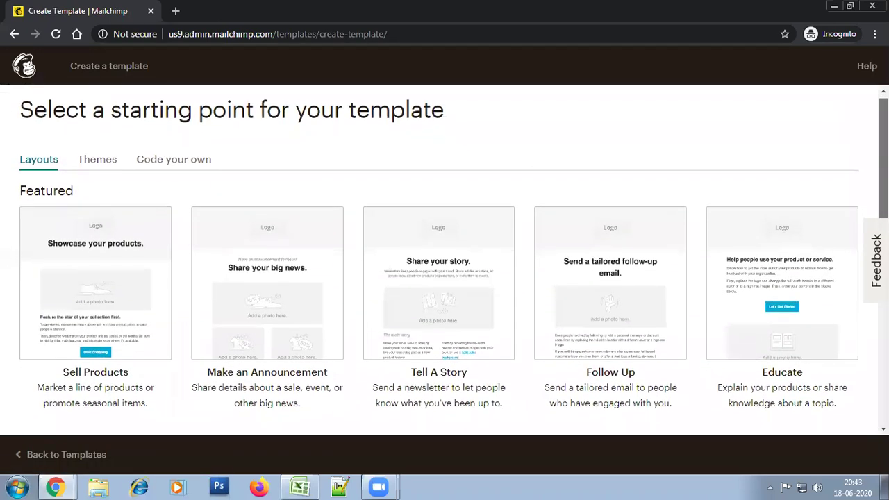
pyautogui.scroll(-2, 439, 260)
pyautogui.scroll(-2, 444, 261)
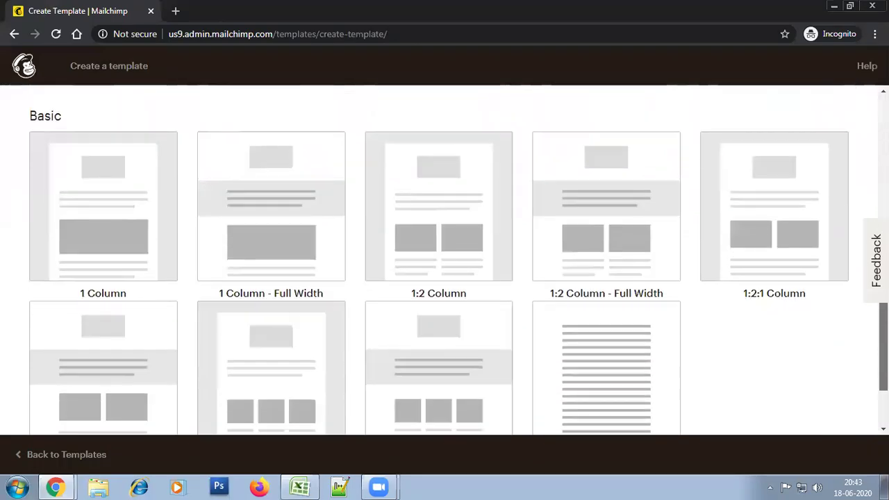
pyautogui.scroll(4, 444, 260)
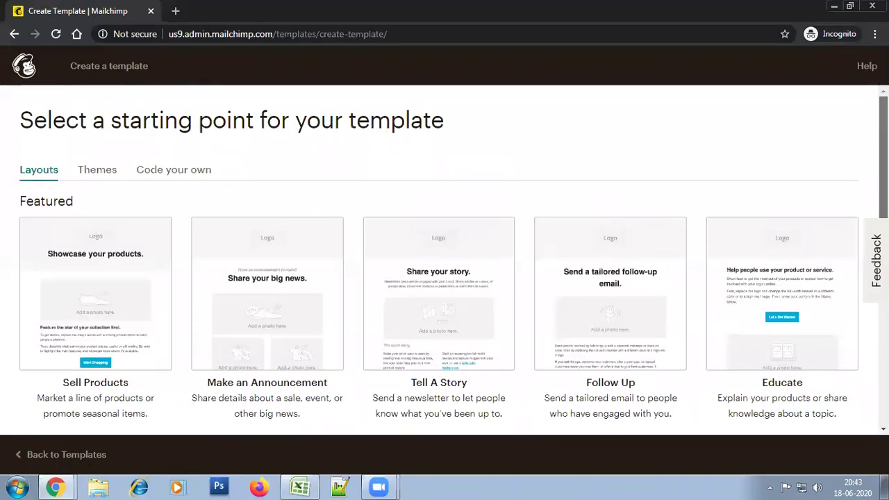
pyautogui.scroll(-5, 445, 260)
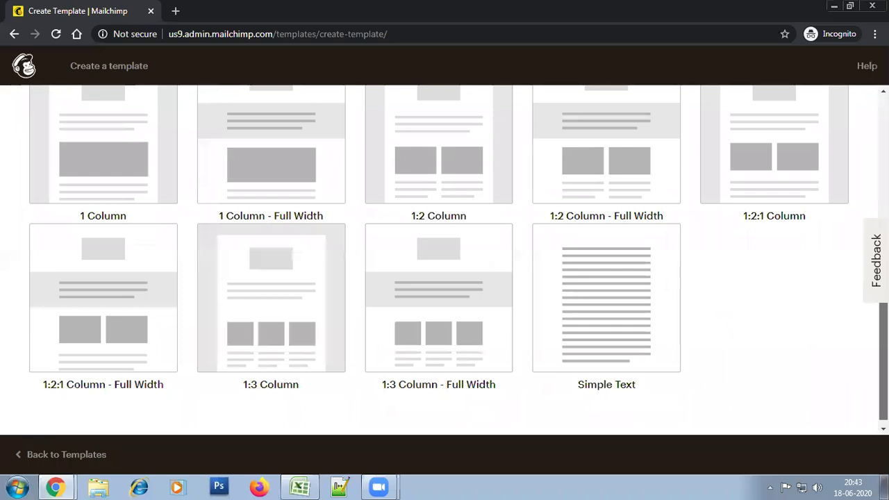
pyautogui.scroll(2, 796, 339)
pyautogui.scroll(-2, 796, 338)
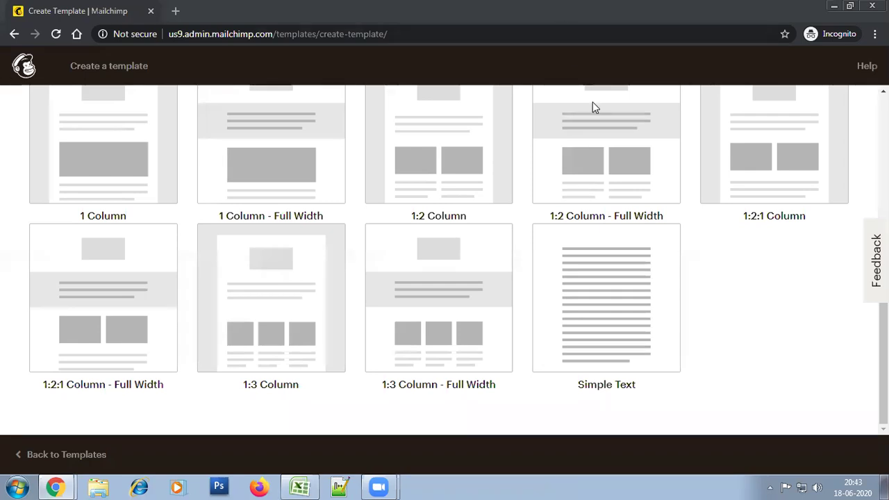
pyautogui.scroll(3, 419, 357)
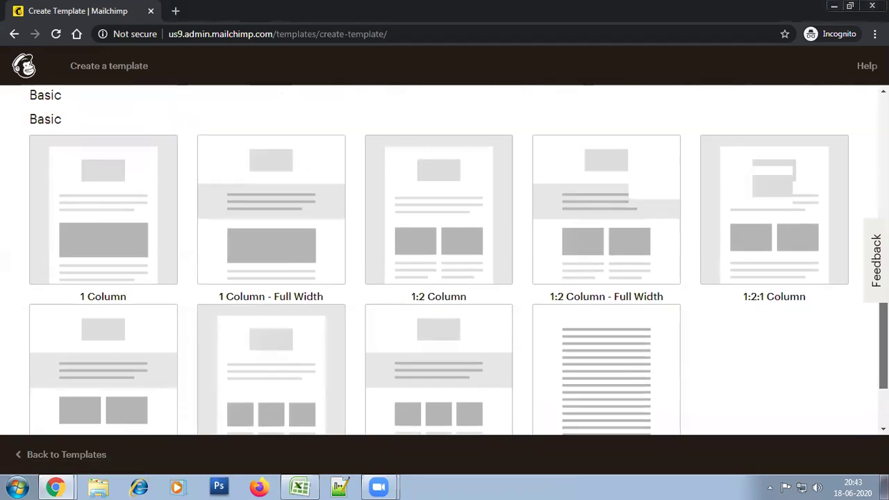
pyautogui.click(123, 333)
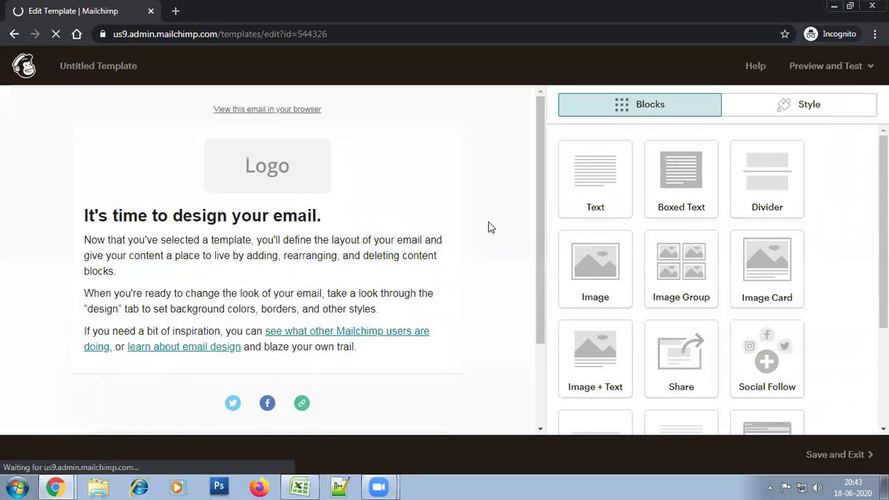
# Review the new 1 Column email preview and bring up its Style settings
pyautogui.moveTo(543, 254); pyautogui.dragTo(515, 170)
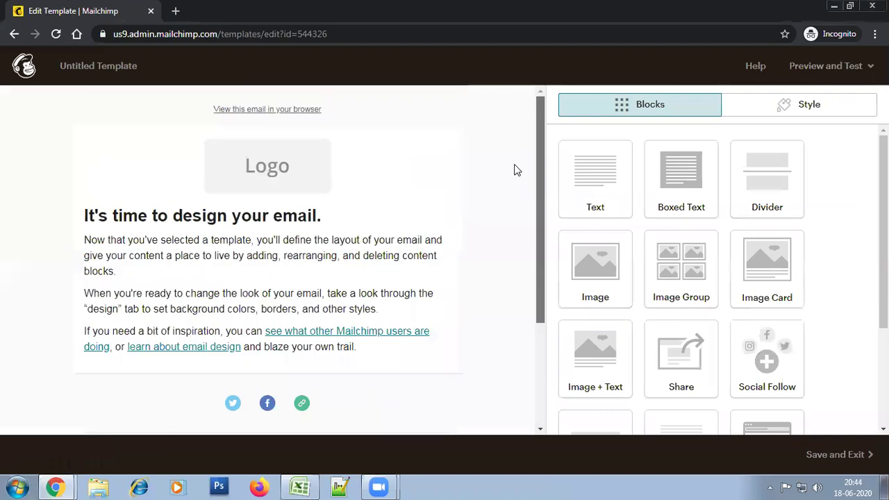
pyautogui.moveTo(540, 270); pyautogui.dragTo(526, 184)
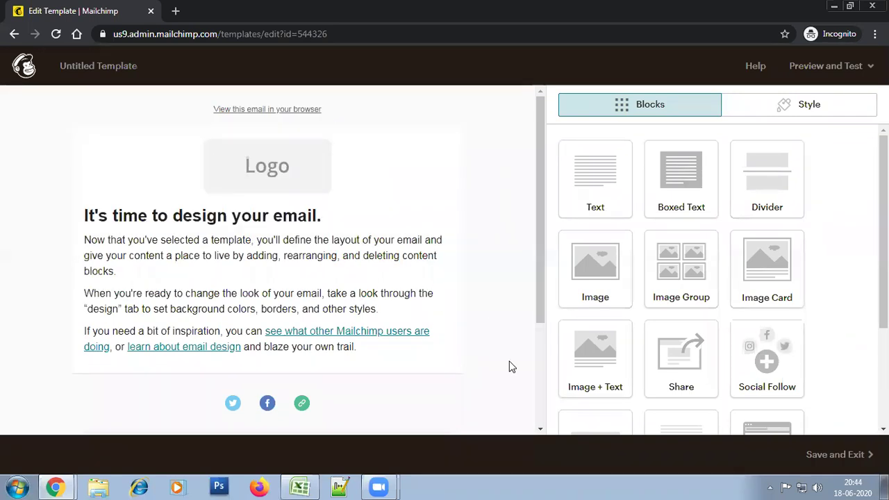
pyautogui.moveTo(537, 255); pyautogui.dragTo(537, 174)
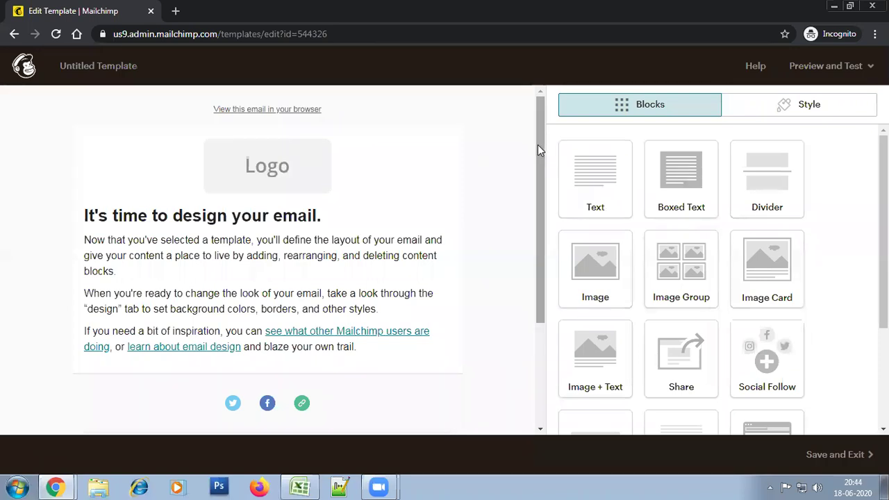
pyautogui.moveTo(183, 129)
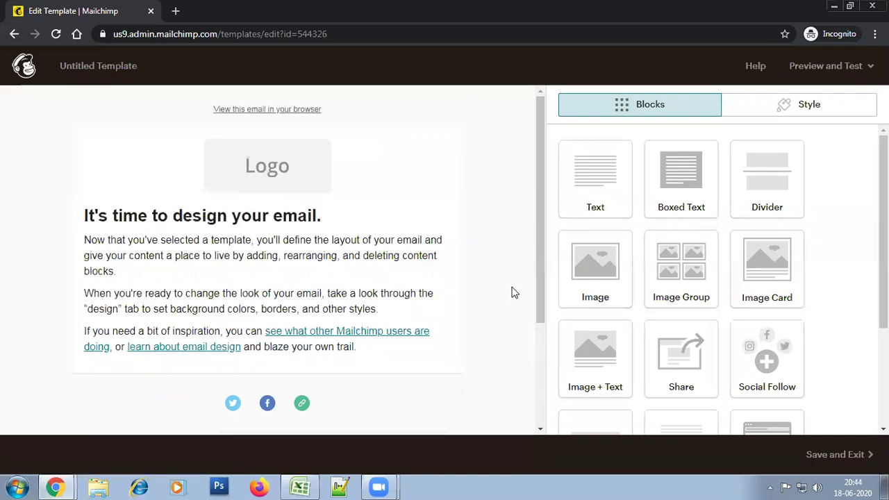
pyautogui.moveTo(537, 271); pyautogui.dragTo(530, 199)
pyautogui.moveTo(544, 179); pyautogui.dragTo(555, 145)
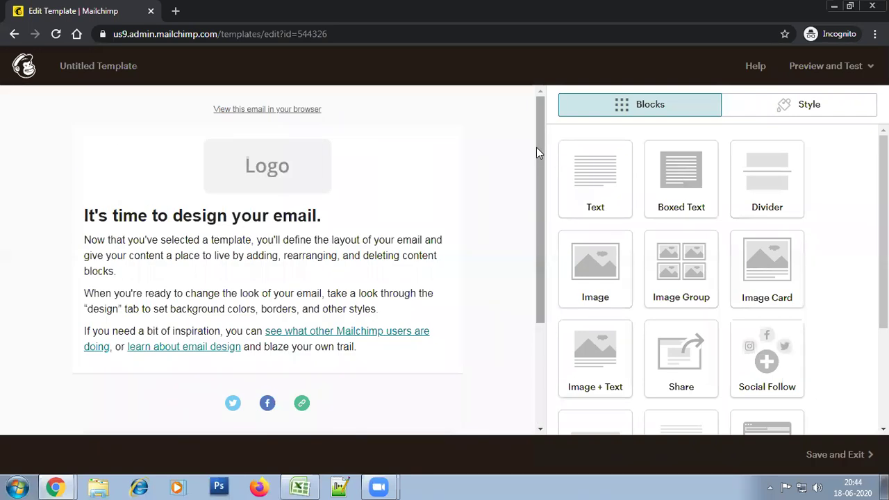
pyautogui.click(788, 111)
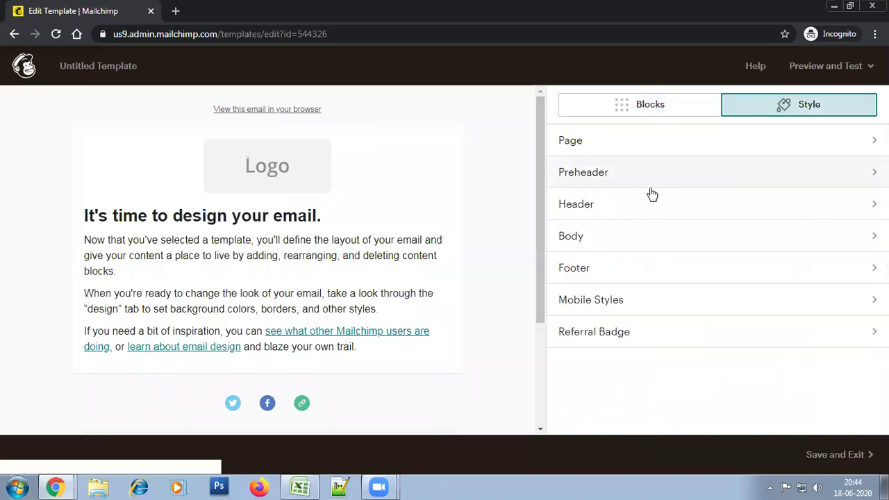
# Set the preheader background colour to black #000000
pyautogui.click(627, 185)
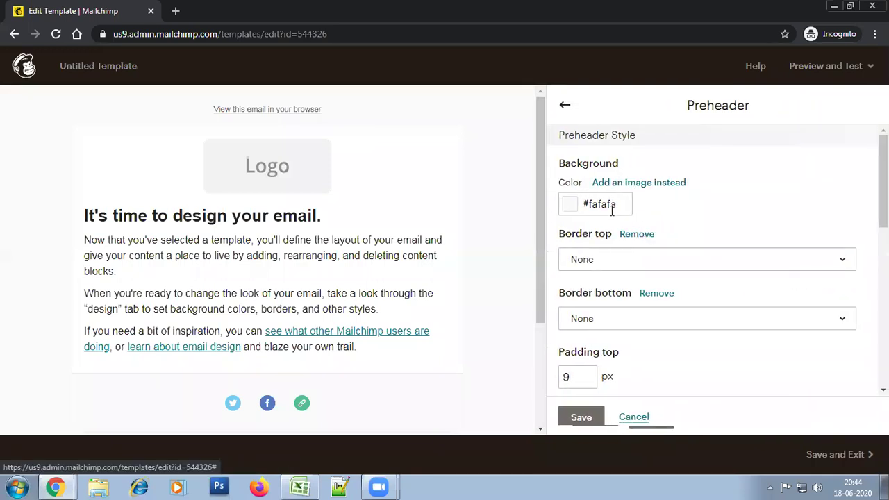
pyautogui.click(610, 205)
pyautogui.click(621, 238)
pyautogui.moveTo(629, 220); pyautogui.dragTo(665, 190)
pyautogui.click(570, 333)
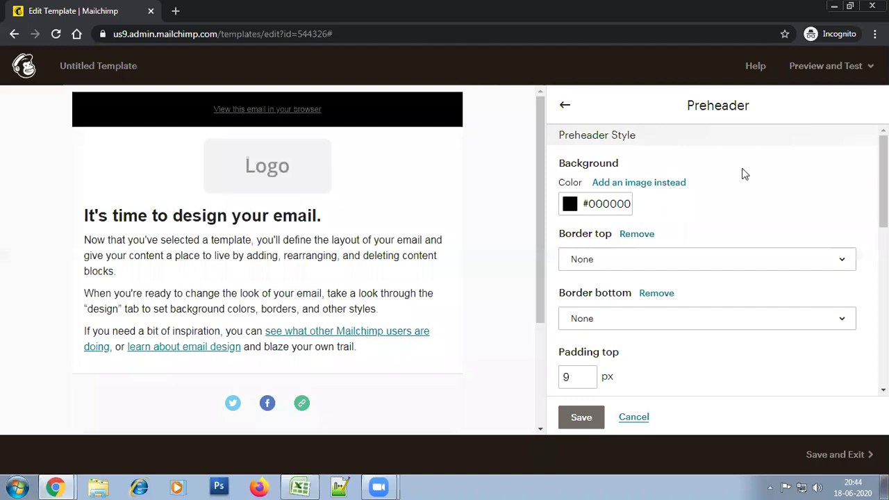
# Make the preheader link text white #ffffff and not bold, then save the preheader style
pyautogui.scroll(-3, 876, 246)
pyautogui.scroll(-4, 715, 278)
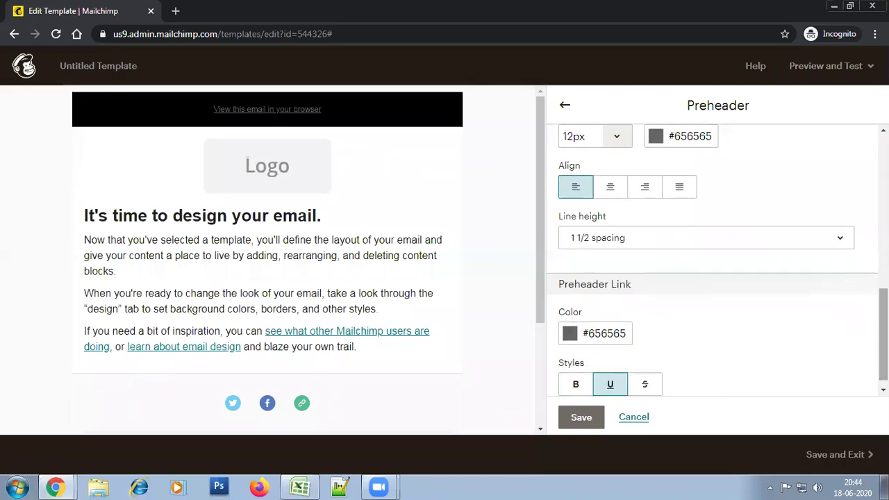
pyautogui.click(620, 332)
pyautogui.moveTo(575, 154); pyautogui.dragTo(565, 143)
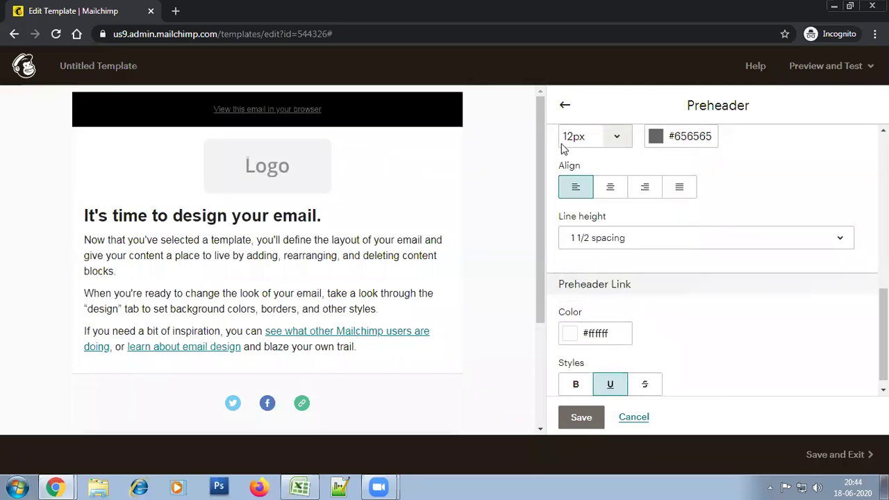
pyautogui.click(612, 386)
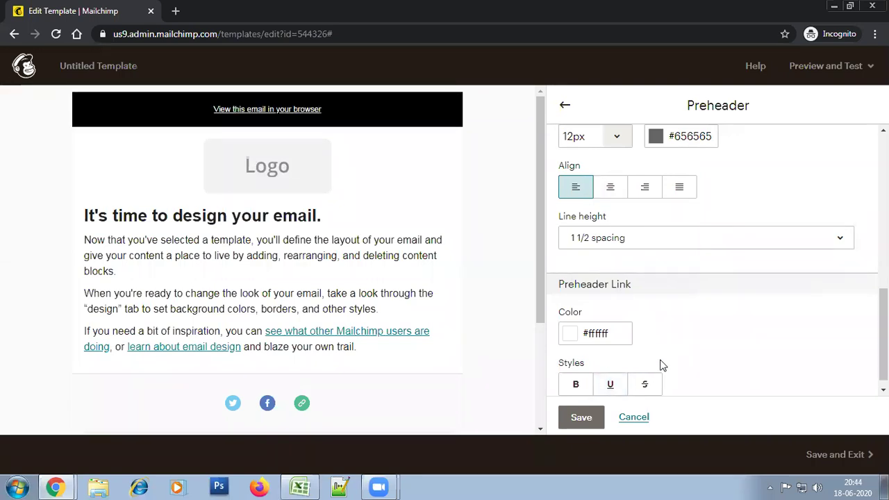
pyautogui.click(575, 385)
pyautogui.click(577, 387)
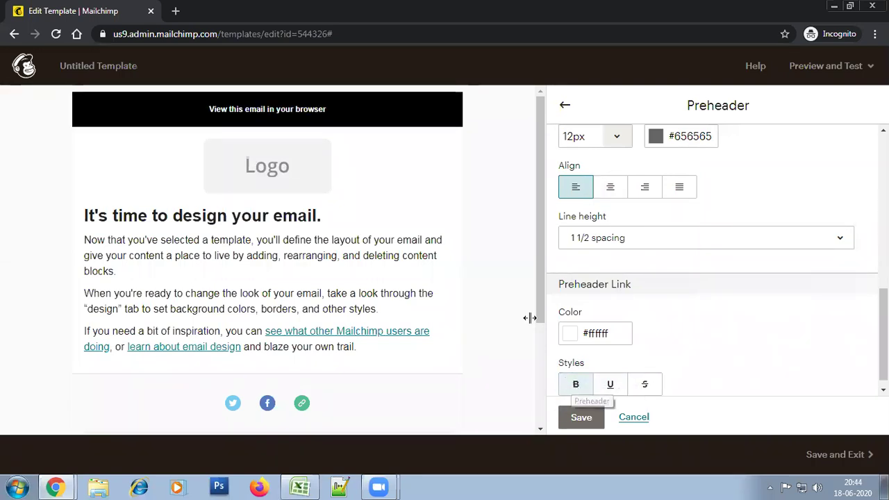
pyautogui.click(584, 417)
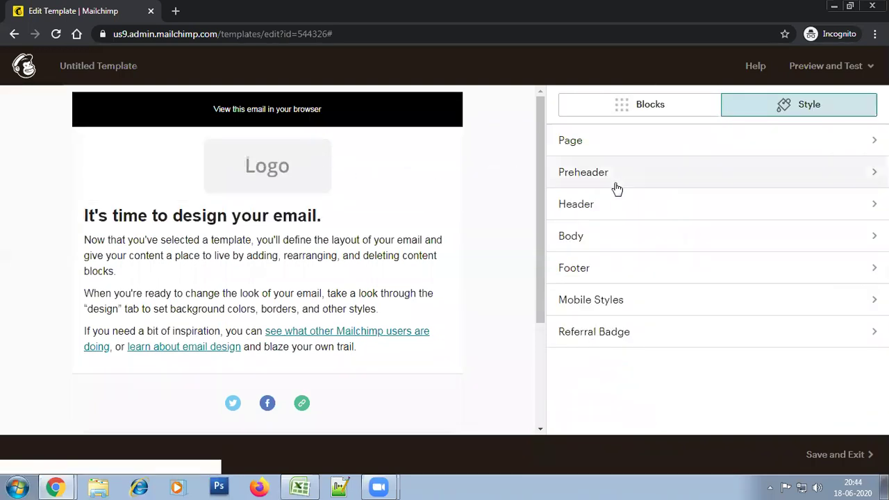
# Give the header background behind the logo a light grey #dfdcdc
pyautogui.click(618, 206)
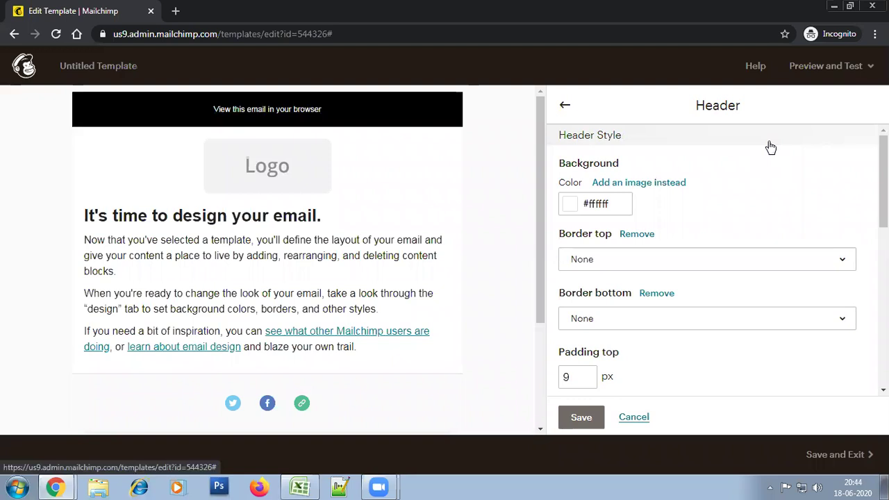
pyautogui.click(594, 203)
pyautogui.moveTo(606, 218); pyautogui.dragTo(567, 203)
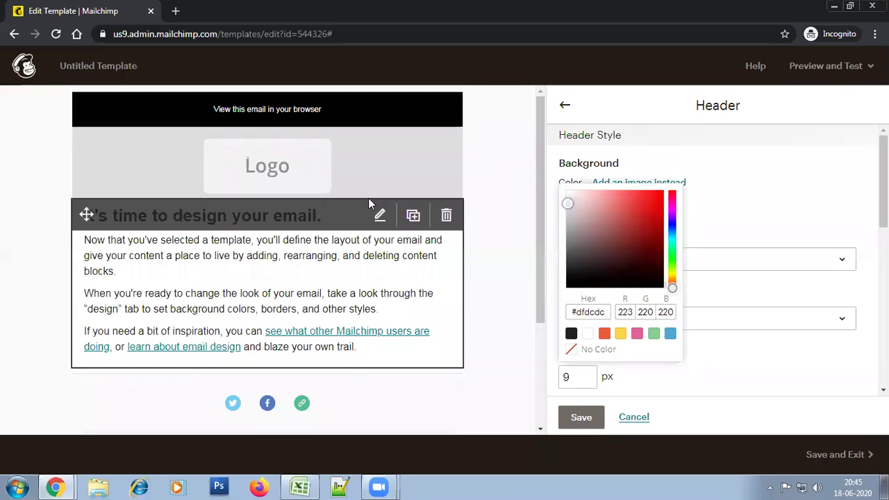
# Save the header style with its light grey background
pyautogui.click(582, 416)
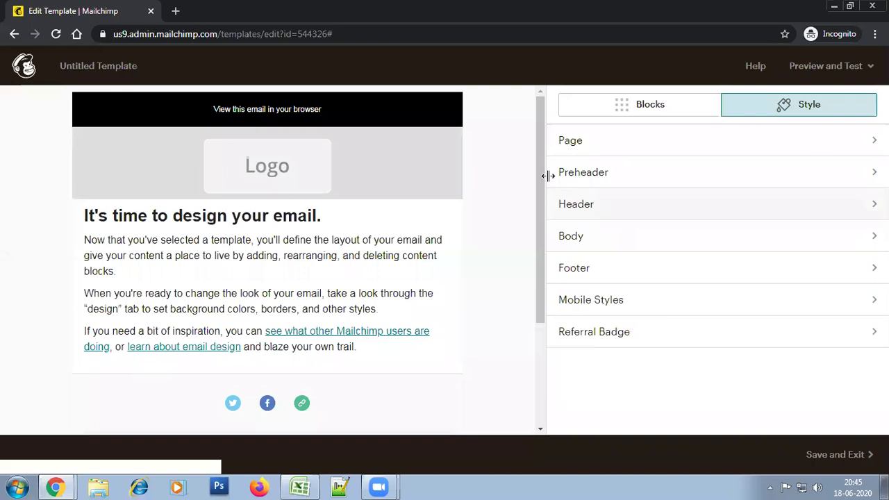
pyautogui.moveTo(538, 177); pyautogui.dragTo(516, 167)
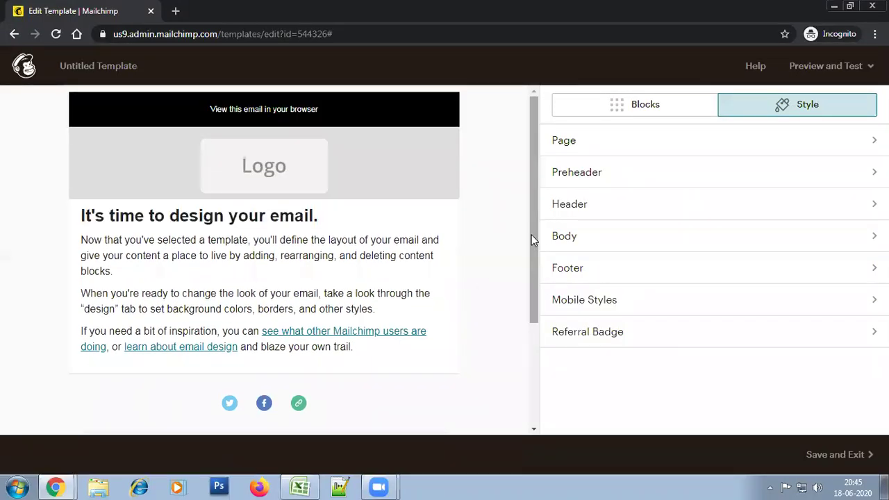
pyautogui.moveTo(531, 234); pyautogui.dragTo(532, 235)
pyautogui.scroll(-3, 531, 235)
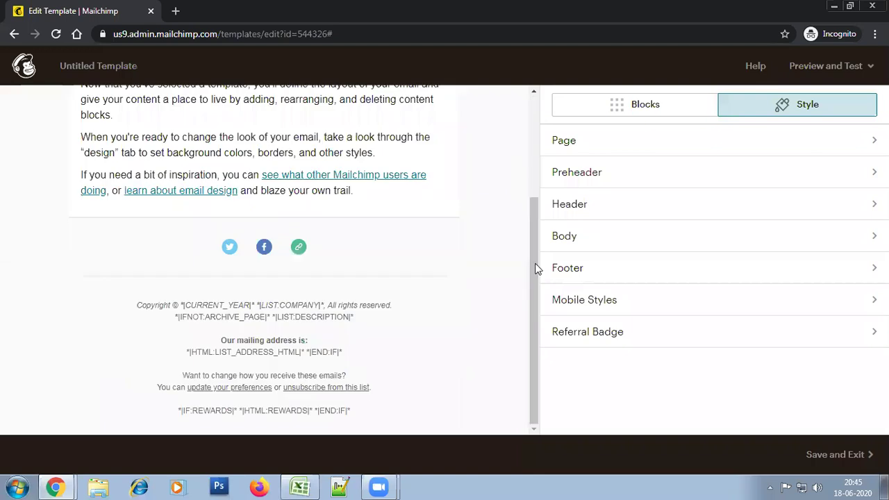
# Set the footer background to a mid grey #616161
pyautogui.click(587, 279)
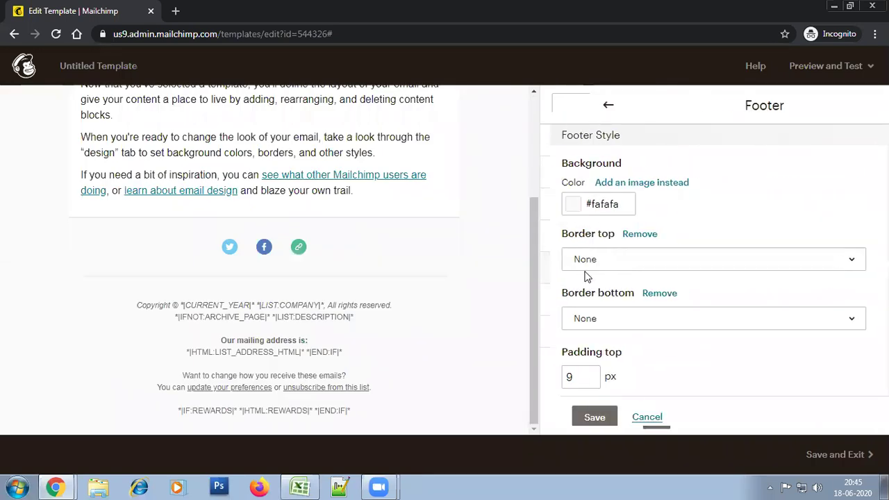
pyautogui.click(599, 209)
pyautogui.moveTo(588, 274)
pyautogui.mouseDown()
pyautogui.moveTo(560, 252)
pyautogui.moveTo(559, 234)
pyautogui.moveTo(575, 244)
pyautogui.mouseUp()
pyautogui.click(560, 244)
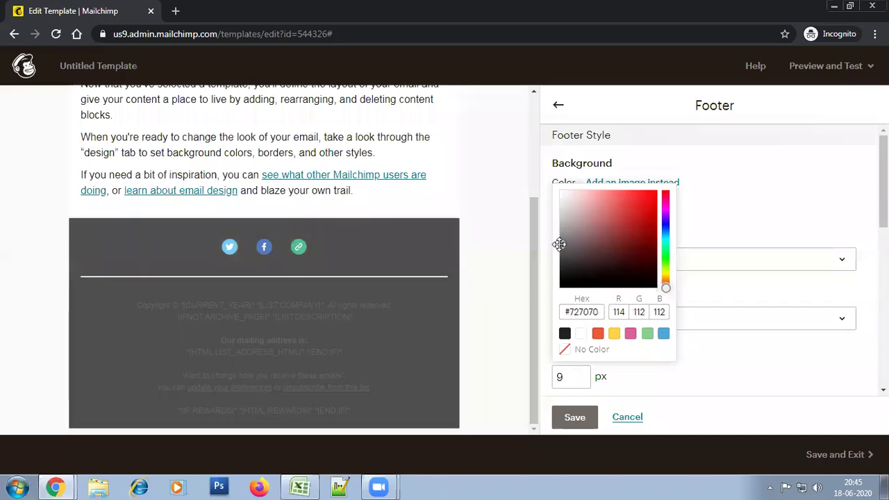
pyautogui.moveTo(570, 255); pyautogui.dragTo(570, 261)
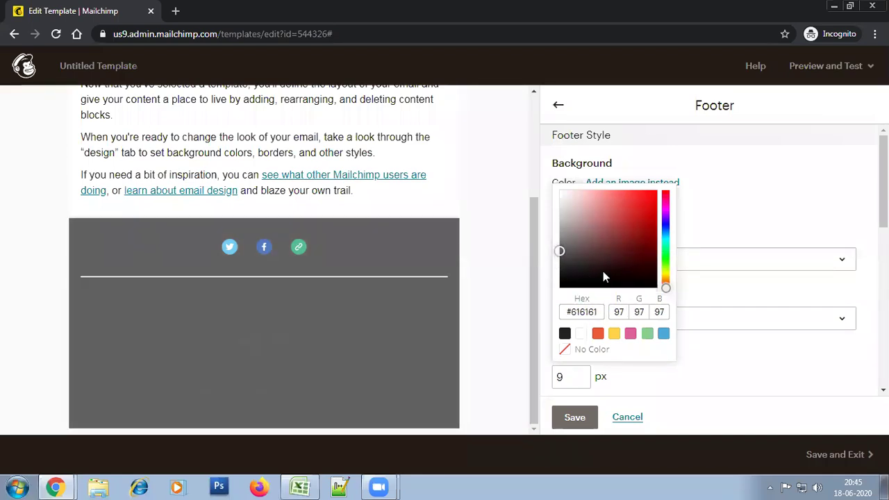
pyautogui.click(778, 262)
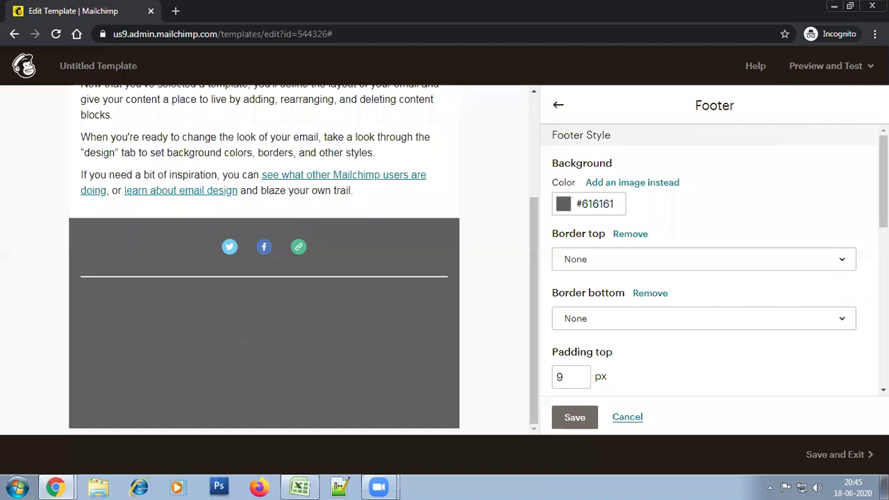
# Make the footer text white #ffffff and the footer links near-white #f5f5f5
pyautogui.scroll(-5, 708, 260)
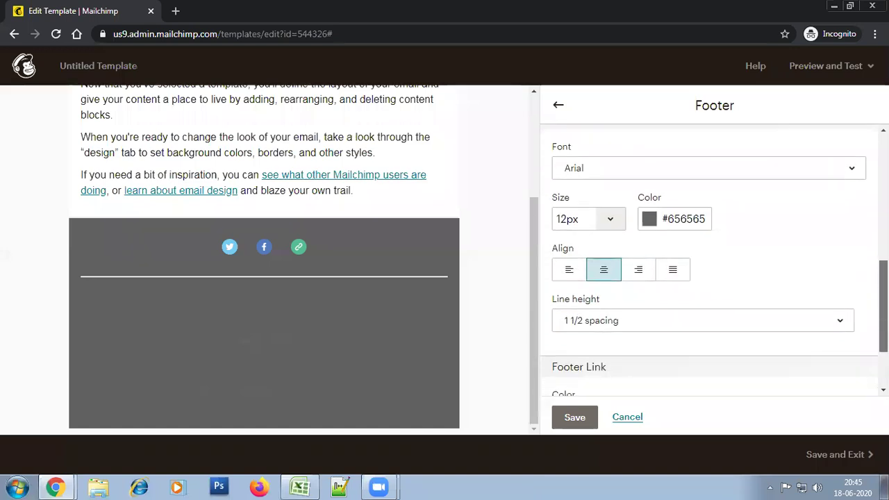
pyautogui.scroll(-2, 750, 189)
pyautogui.click(698, 151)
pyautogui.moveTo(684, 178); pyautogui.dragTo(631, 141)
pyautogui.scroll(-1, 709, 278)
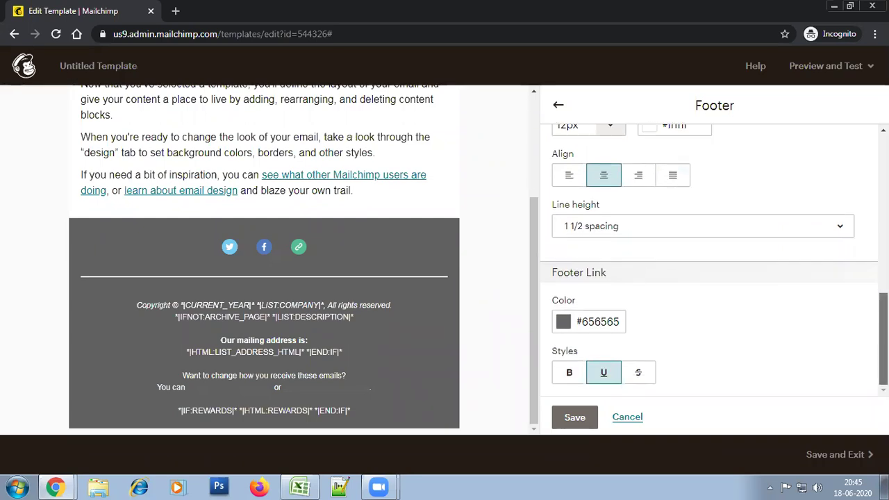
pyautogui.click(597, 323)
pyautogui.moveTo(601, 197); pyautogui.dragTo(539, 134)
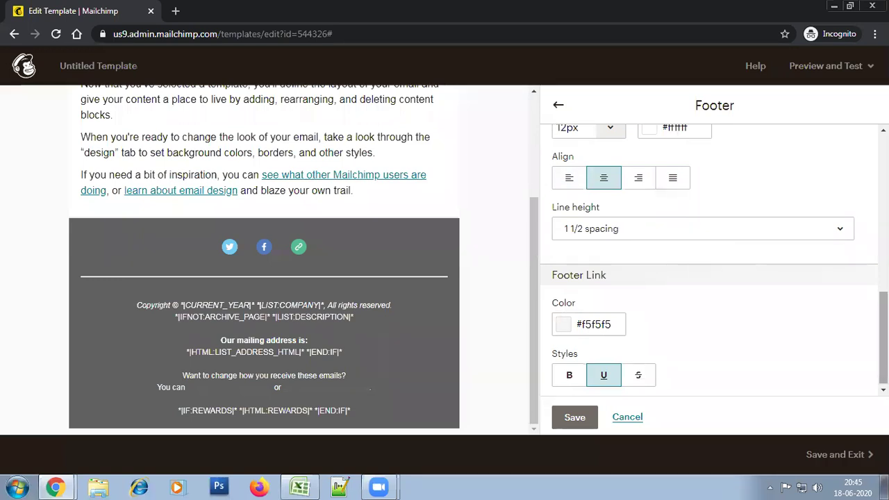
# Darken the footer background to charcoal #363434 and save the footer styles
pyautogui.scroll(2, 733, 229)
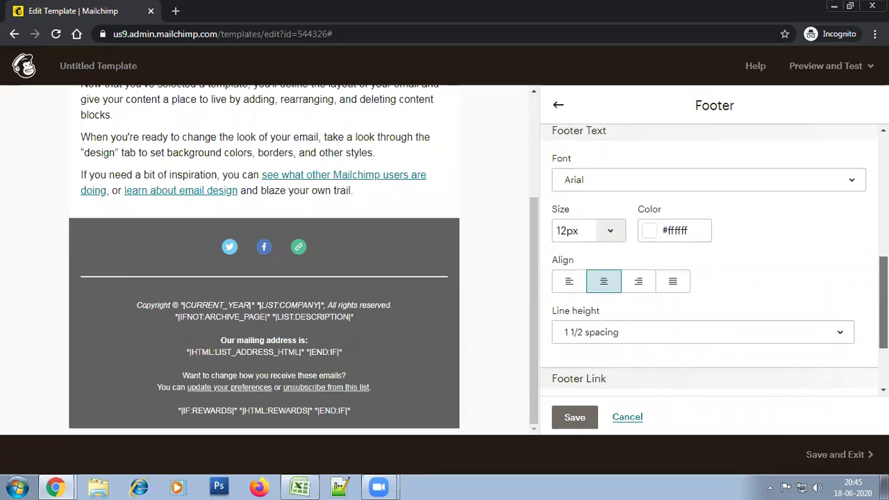
pyautogui.scroll(-1, 708, 264)
pyautogui.scroll(5, 708, 264)
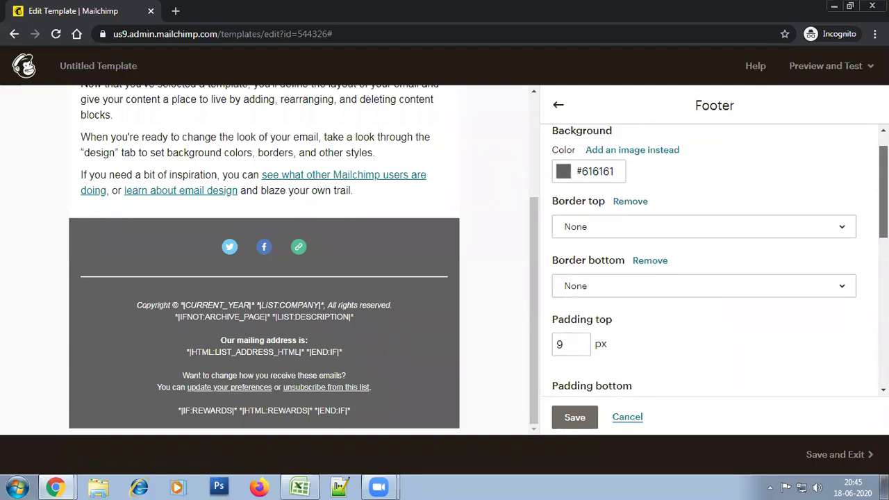
pyautogui.click(591, 180)
pyautogui.moveTo(588, 220); pyautogui.dragTo(565, 244)
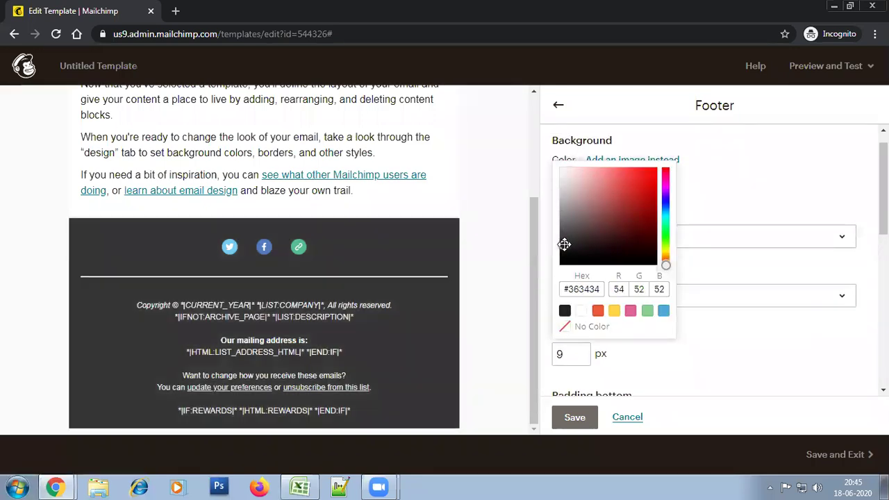
pyautogui.click(767, 196)
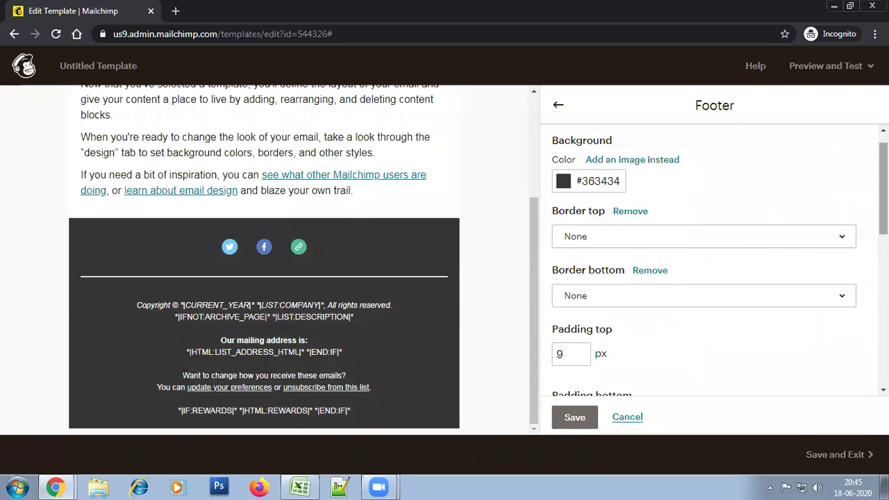
pyautogui.scroll(-3, 709, 278)
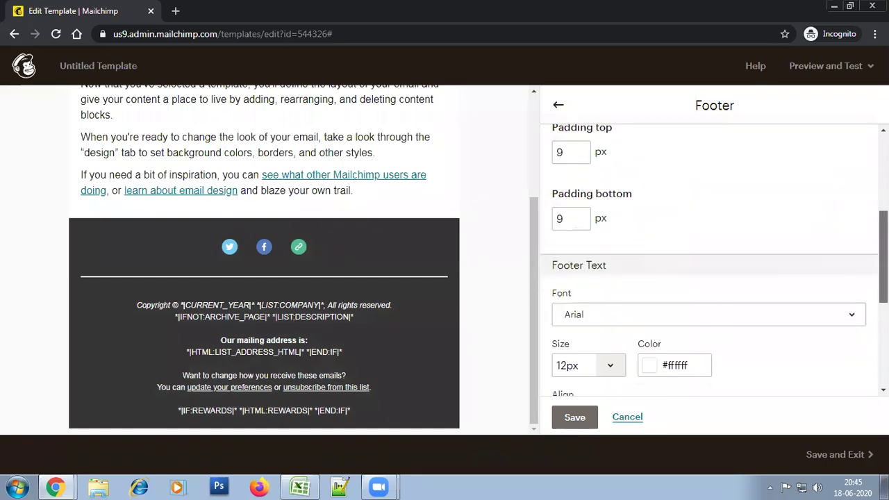
pyautogui.click(575, 417)
pyautogui.moveTo(532, 220); pyautogui.dragTo(529, 89)
pyautogui.click(575, 143)
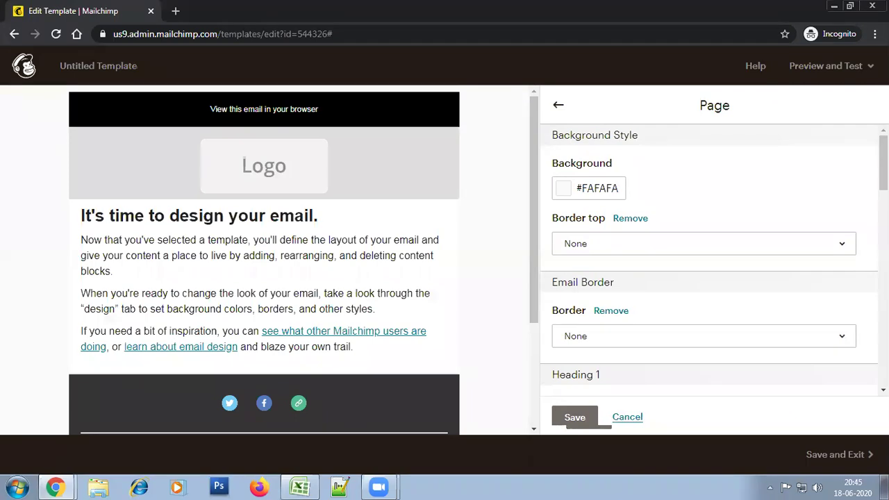
# Choose bright blue #4177ff as the page background and save it
pyautogui.click(601, 188)
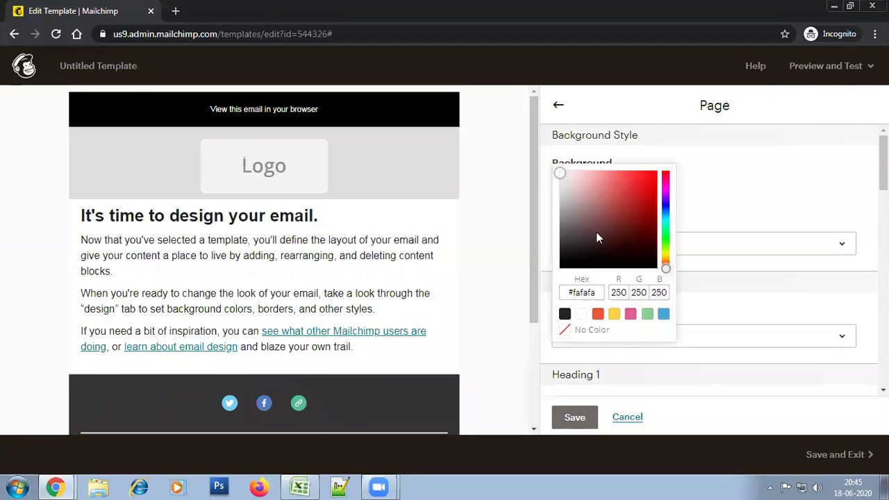
pyautogui.moveTo(625, 231); pyautogui.dragTo(559, 263)
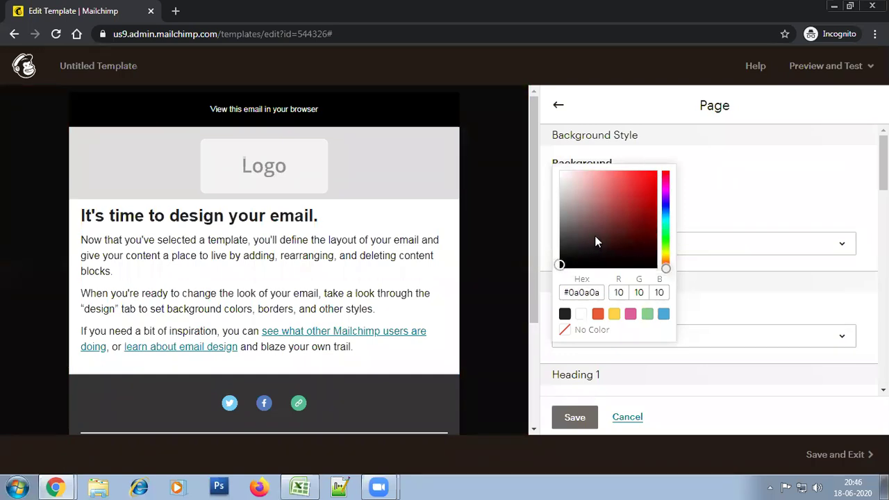
pyautogui.click(665, 220)
pyautogui.moveTo(667, 206)
pyautogui.mouseDown()
pyautogui.moveTo(642, 185)
pyautogui.moveTo(667, 188)
pyautogui.mouseUp()
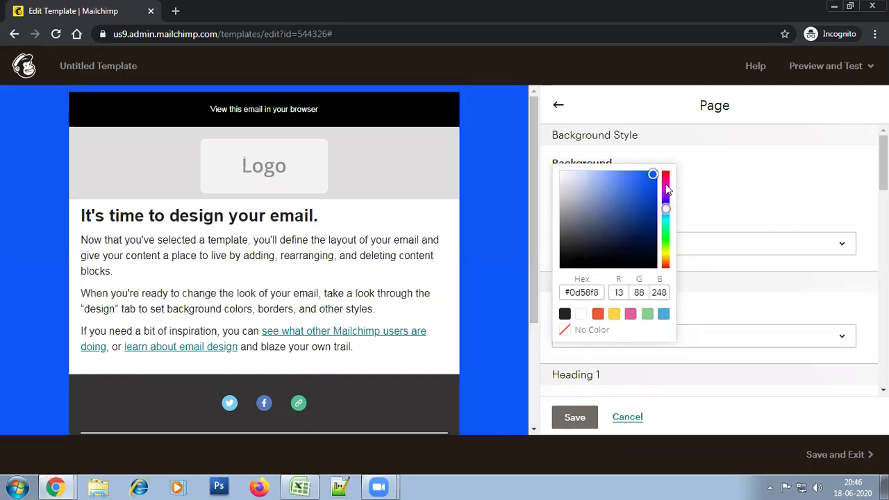
pyautogui.moveTo(624, 220); pyautogui.dragTo(651, 172)
pyautogui.click(597, 186)
pyautogui.moveTo(665, 203); pyautogui.dragTo(643, 171)
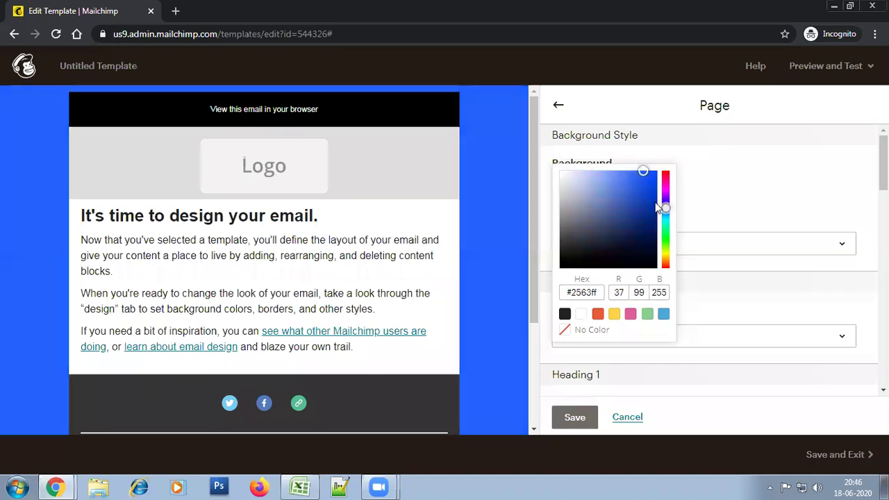
pyautogui.moveTo(667, 204); pyautogui.dragTo(666, 203)
pyautogui.moveTo(643, 170)
pyautogui.mouseDown()
pyautogui.moveTo(623, 175)
pyautogui.moveTo(642, 169)
pyautogui.mouseUp()
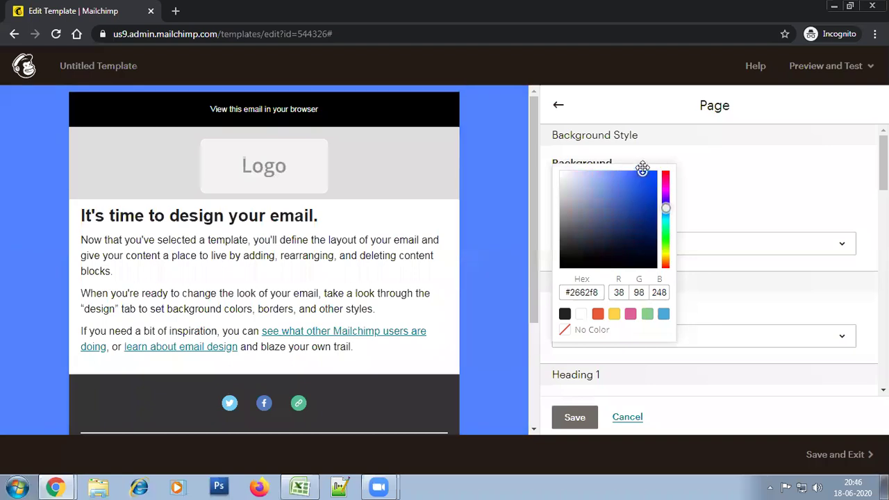
pyautogui.click(633, 153)
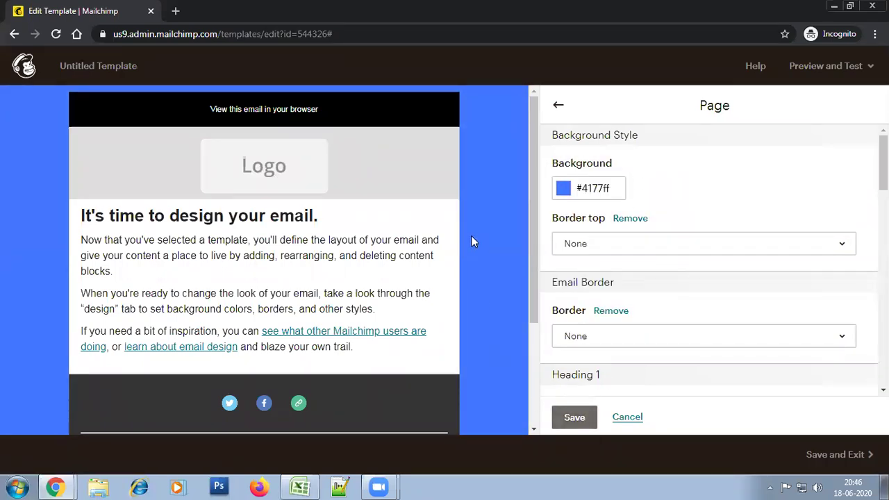
pyautogui.click(577, 420)
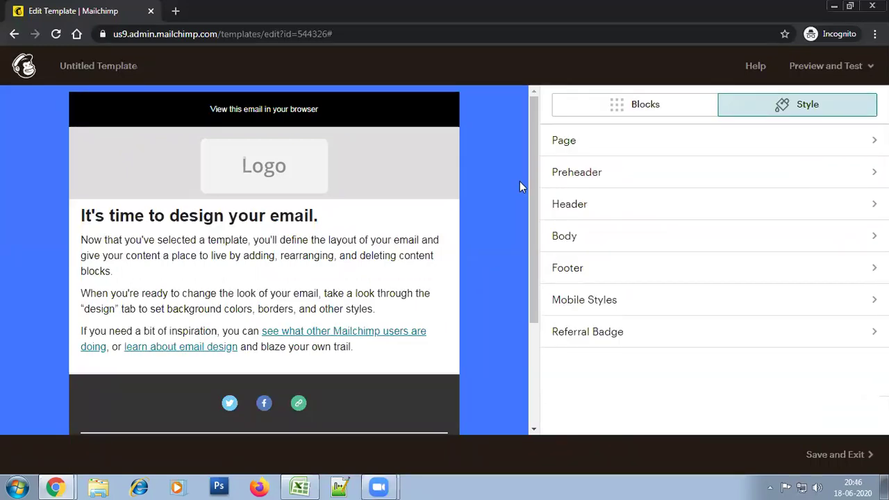
# Switch the Social Follow block's icon style to white circles and save the block
pyautogui.scroll(-2, 533, 250)
pyautogui.scroll(2, 527, 230)
pyautogui.moveTo(531, 307); pyautogui.dragTo(551, 402)
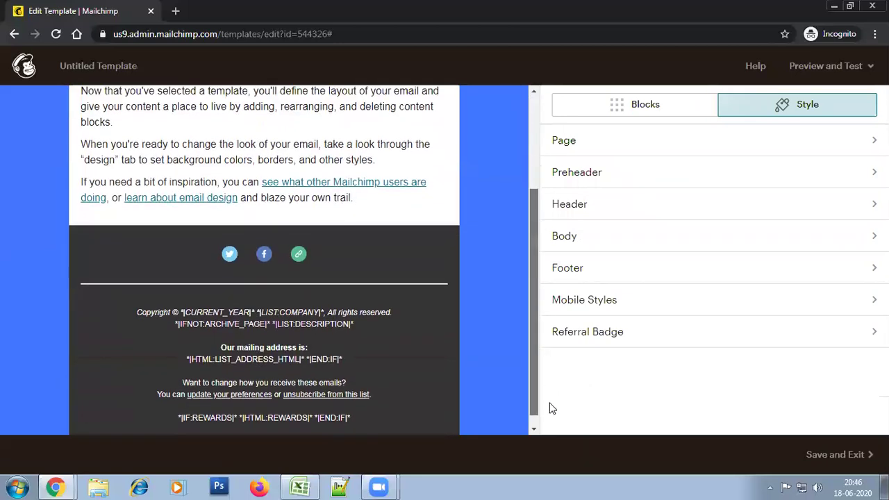
pyautogui.moveTo(377, 250)
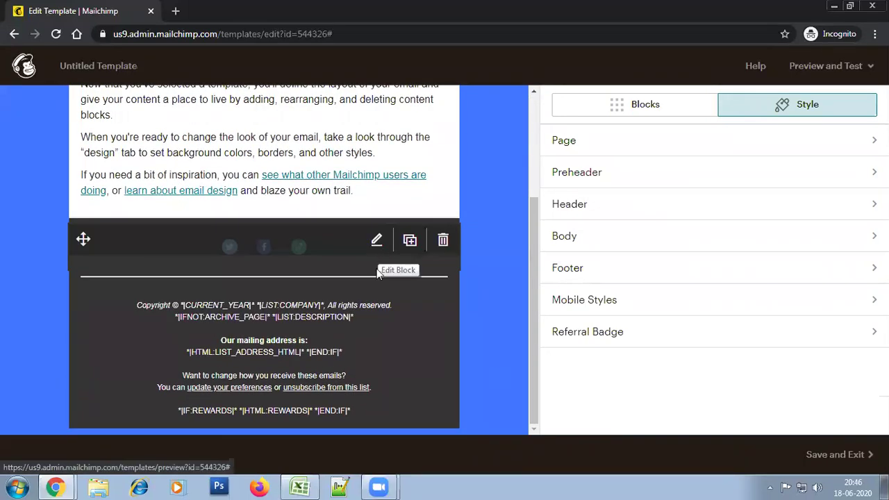
pyautogui.click(377, 248)
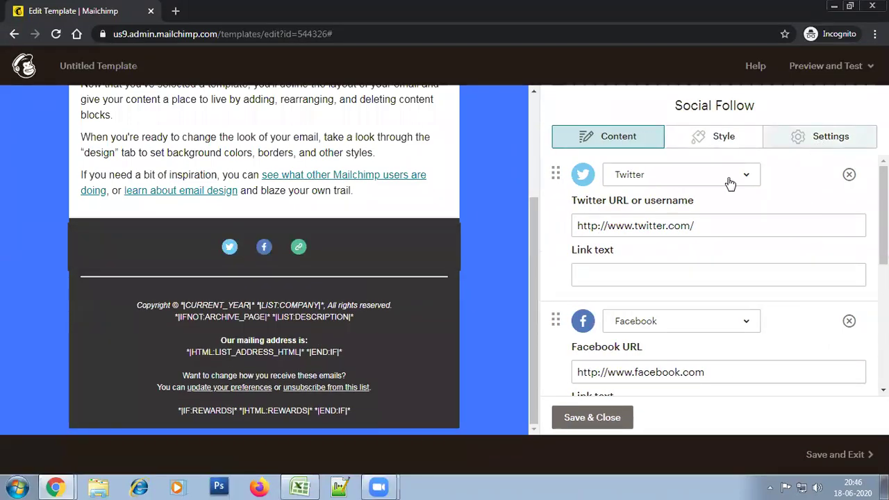
pyautogui.click(819, 143)
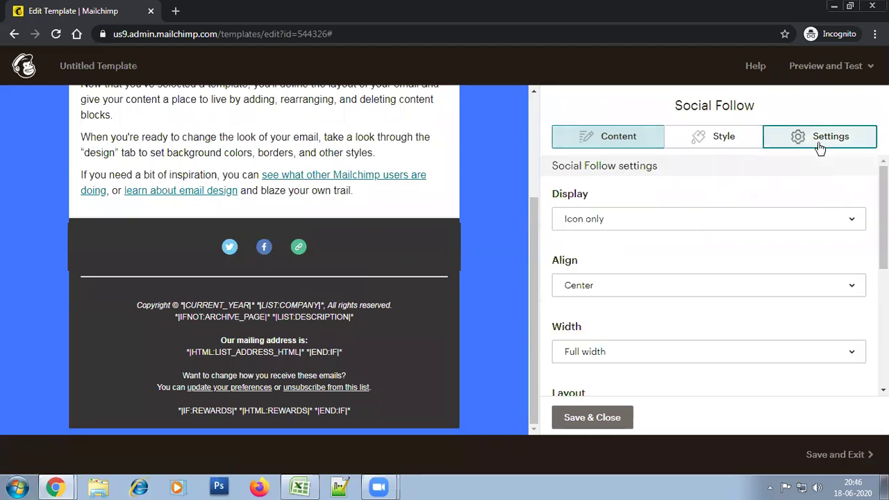
pyautogui.scroll(-5, 790, 346)
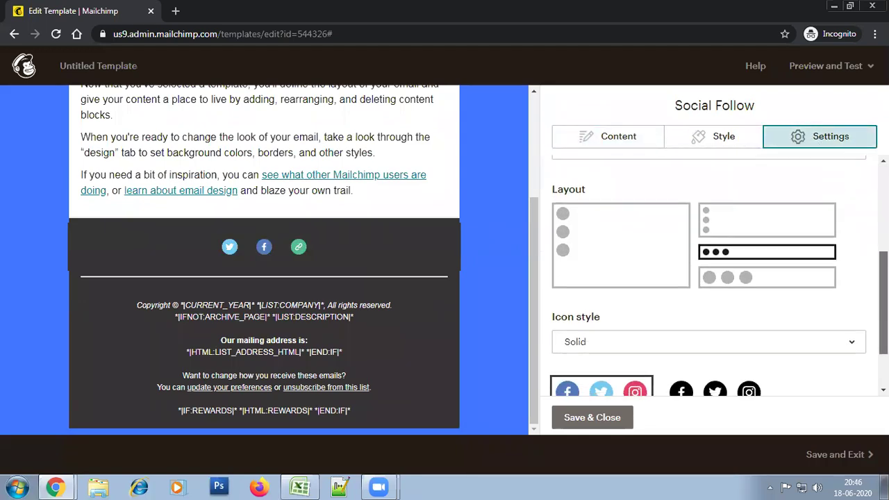
pyautogui.click(747, 339)
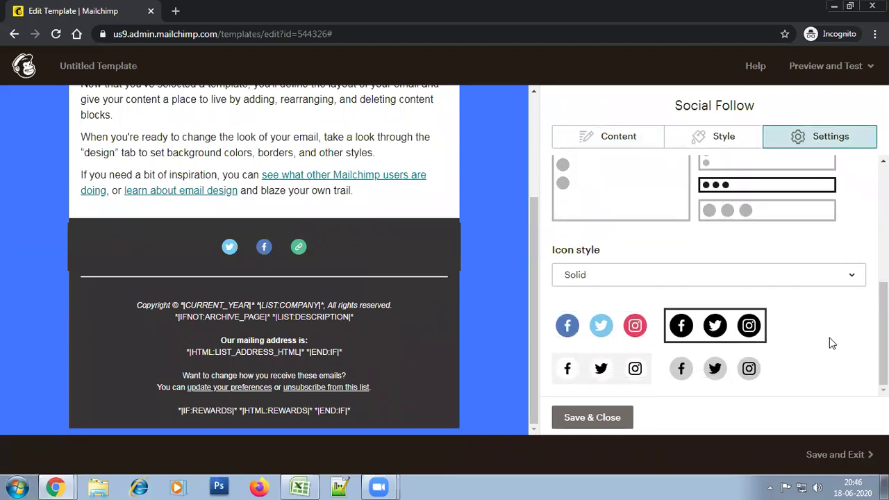
pyautogui.click(617, 369)
pyautogui.click(572, 419)
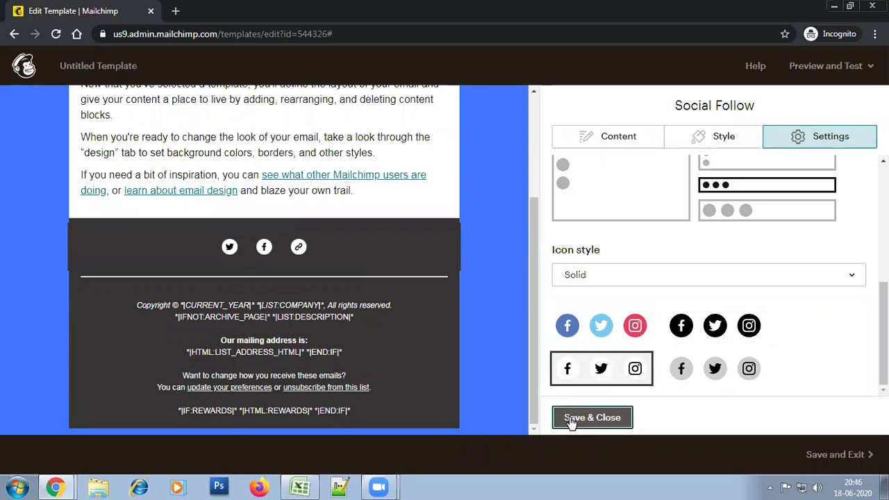
pyautogui.moveTo(531, 358); pyautogui.dragTo(479, 192)
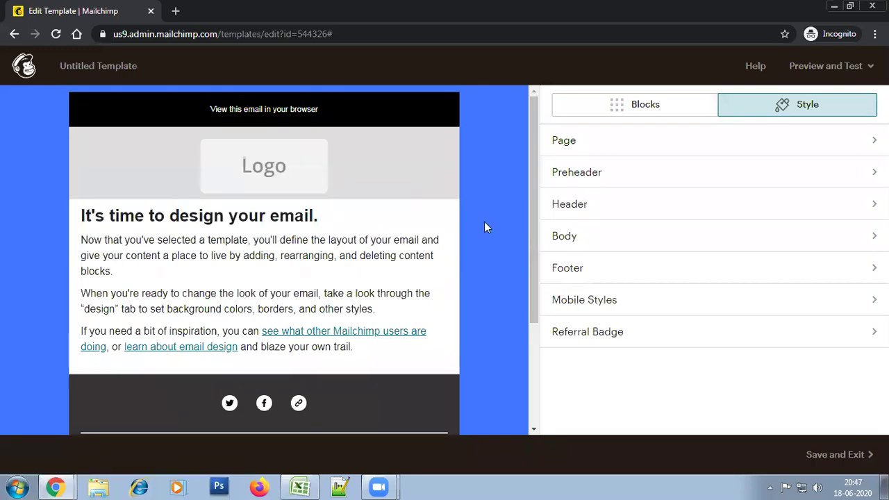
# Replace the default header logo via Content Studio, opening the computer's files for upload
pyautogui.click(375, 155)
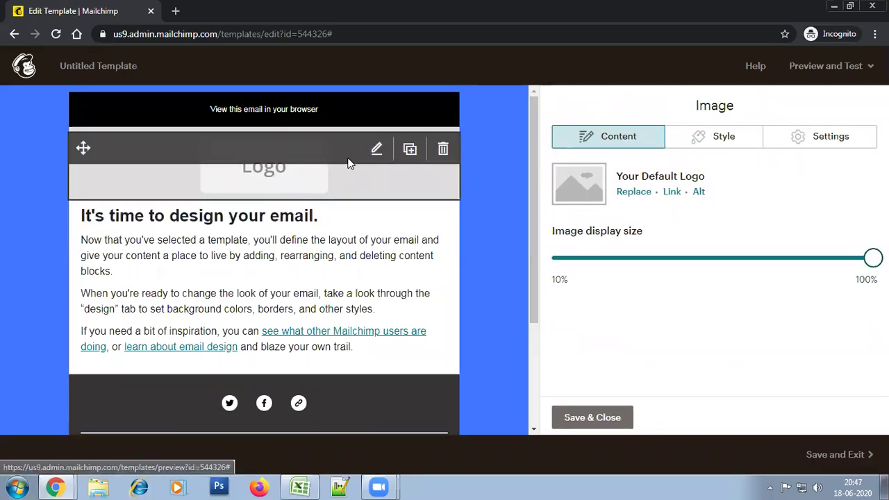
pyautogui.click(593, 417)
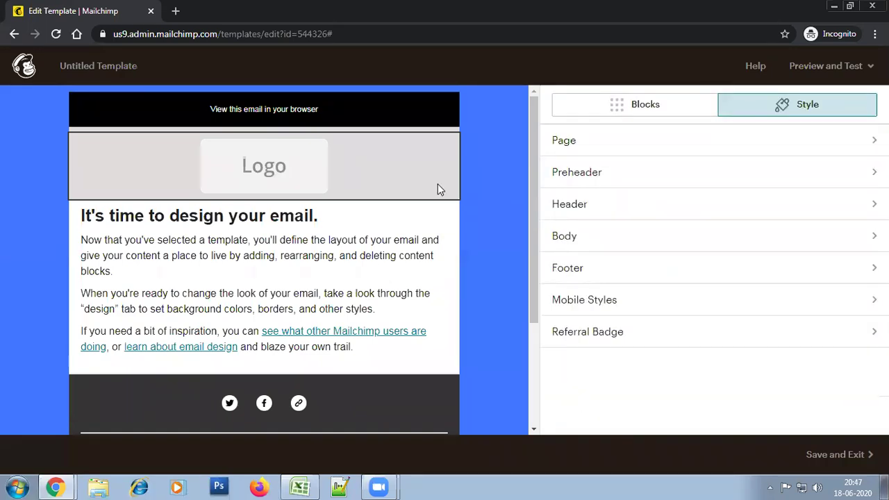
pyautogui.moveTo(375, 151)
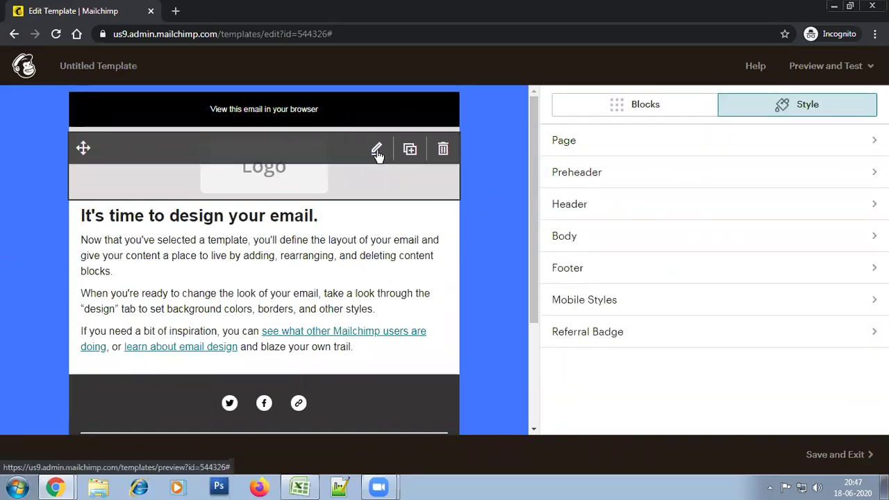
pyautogui.click(376, 152)
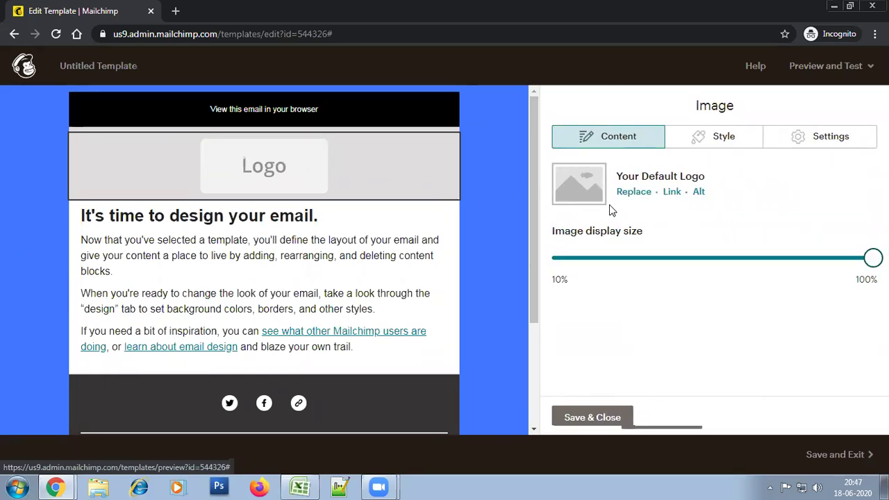
pyautogui.click(630, 196)
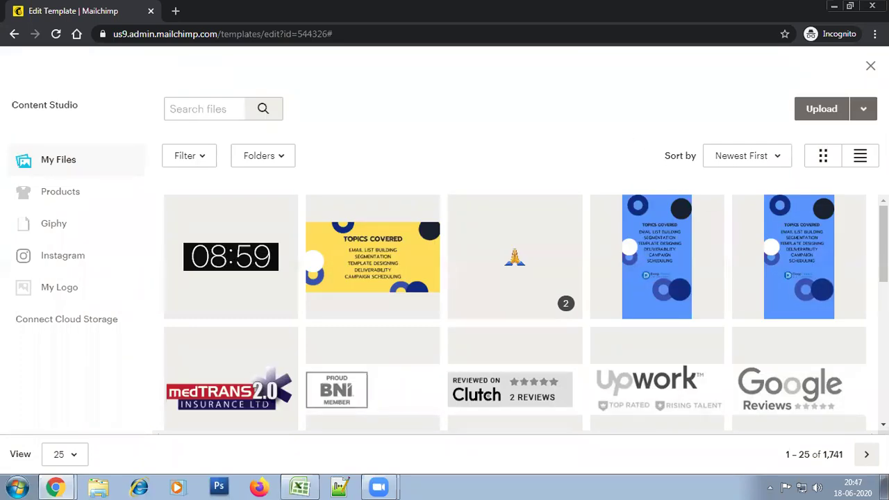
pyautogui.scroll(-4, 514, 312)
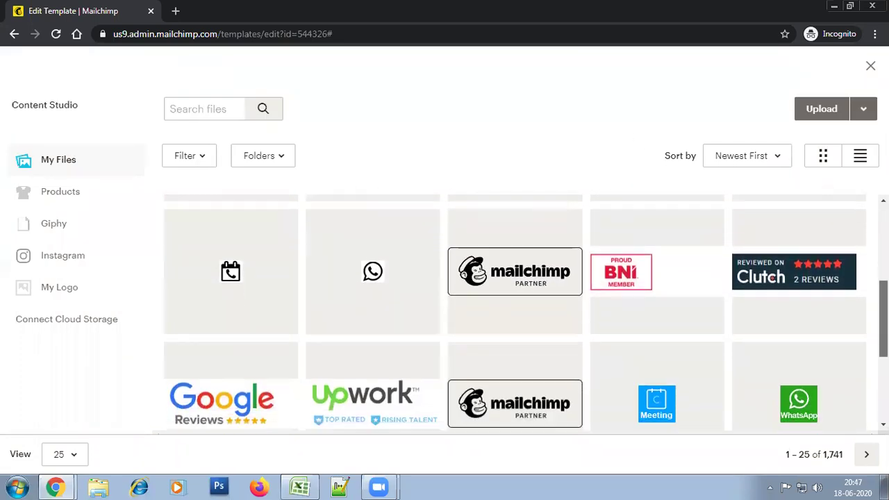
pyautogui.scroll(-3, 515, 317)
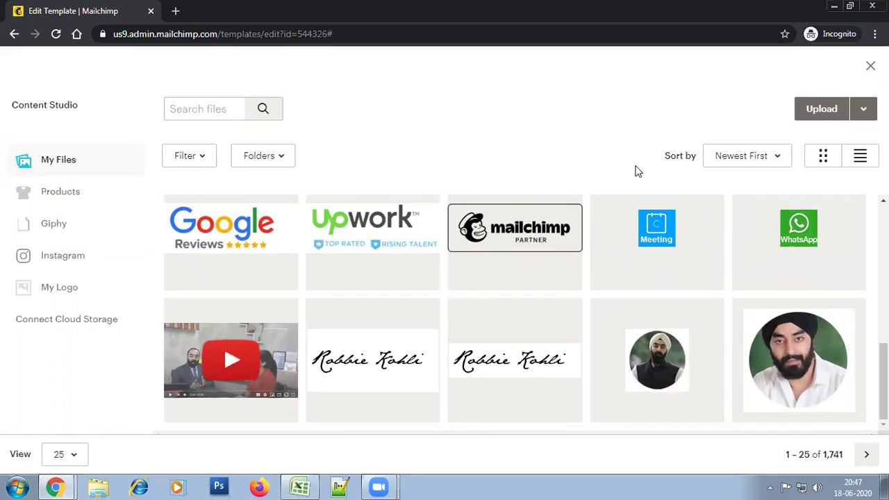
pyautogui.click(824, 114)
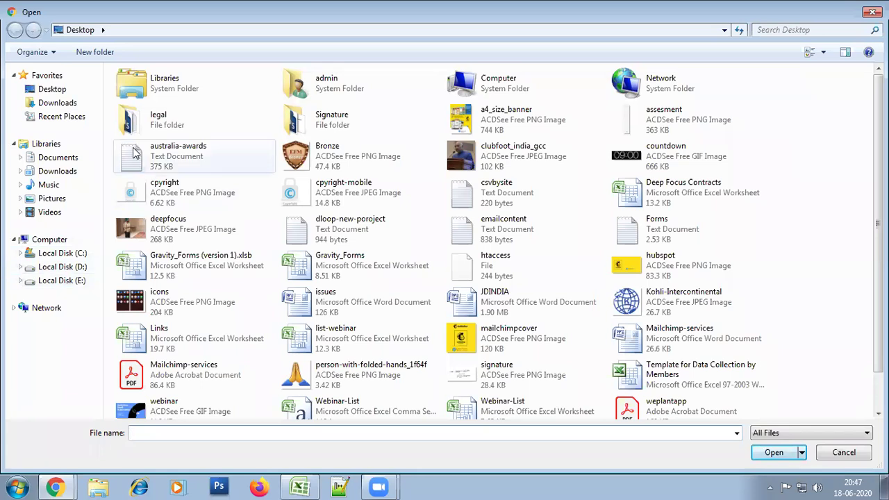
# Upload logoweb.04.png from E:\Documents\deepfocus.in into Content Studio
pyautogui.click(89, 279)
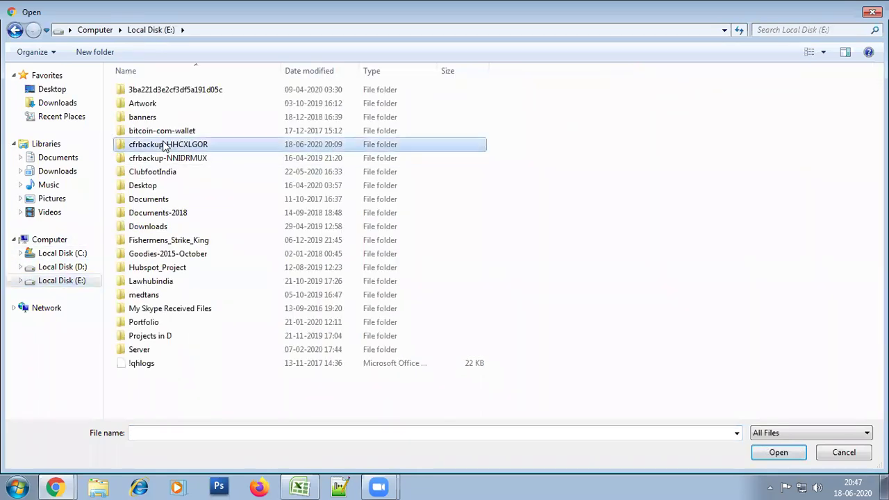
pyautogui.doubleClick(164, 199)
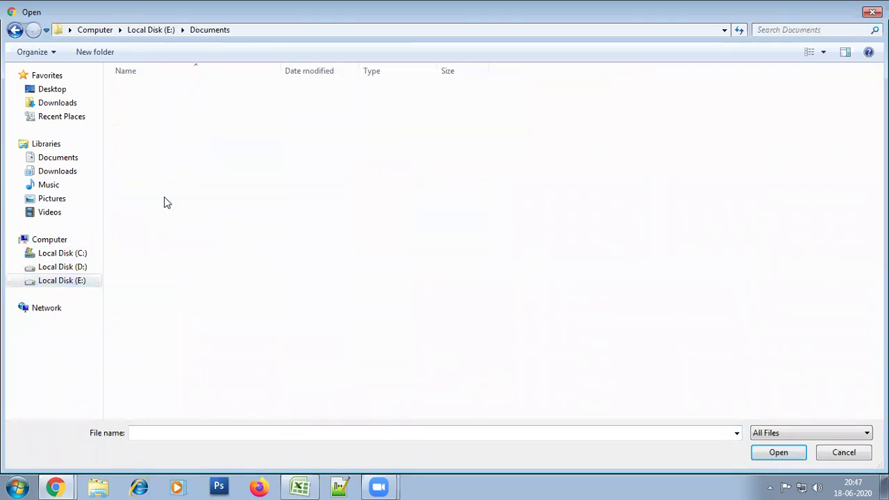
pyautogui.write('de')
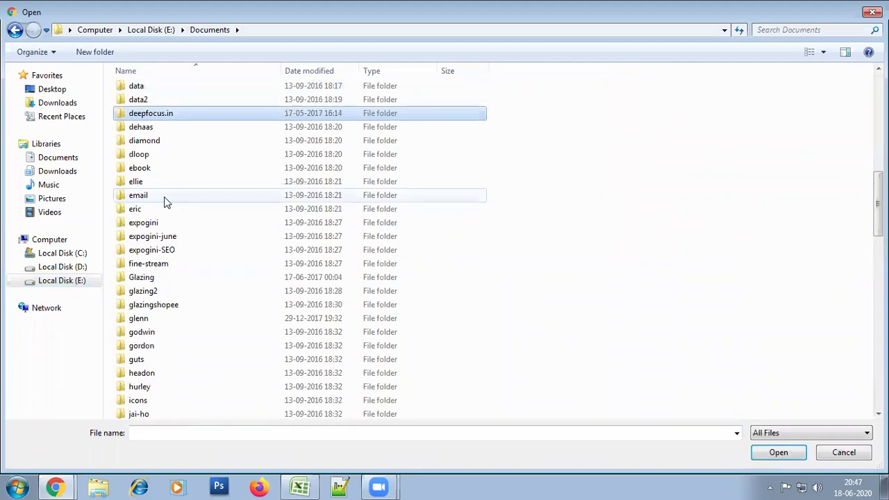
pyautogui.press('Return')
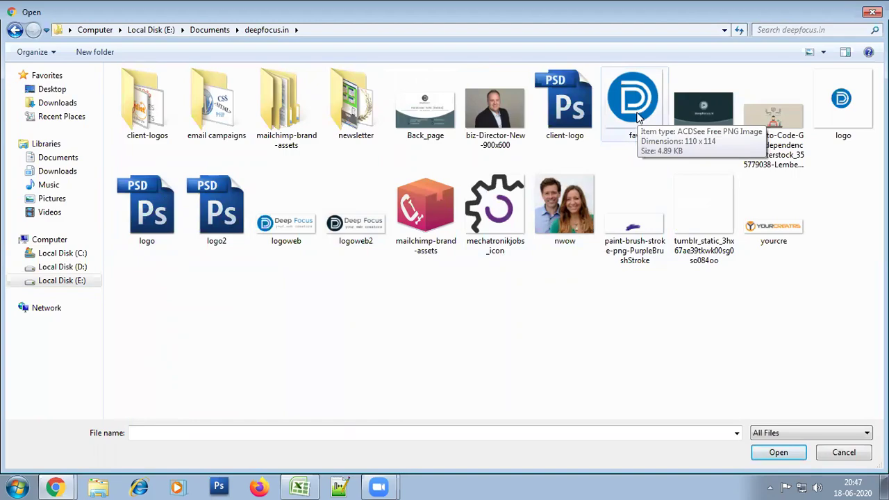
pyautogui.doubleClick(292, 225)
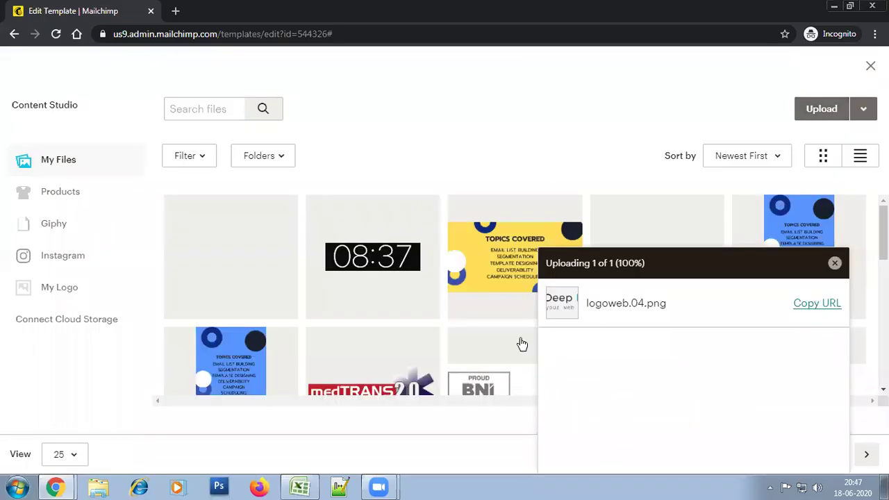
# Insert the uploaded Deep Focus logo (logoweb.04.png) into the email header
pyautogui.click(246, 295)
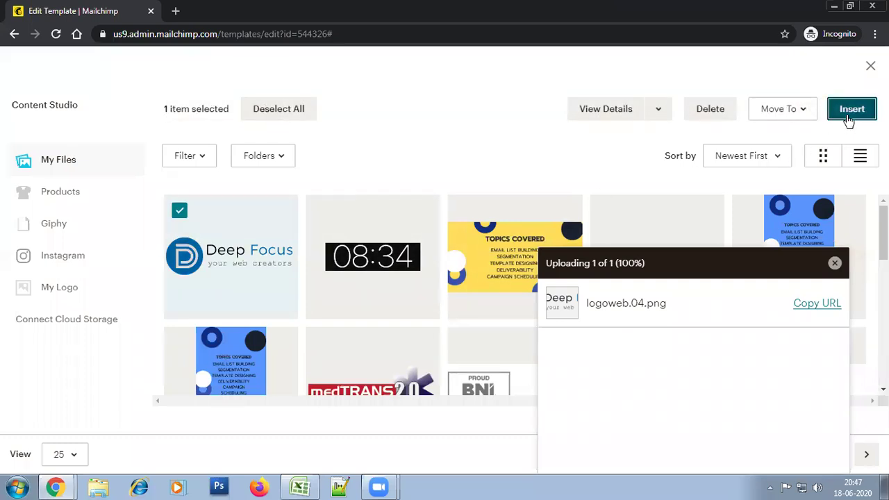
pyautogui.click(847, 115)
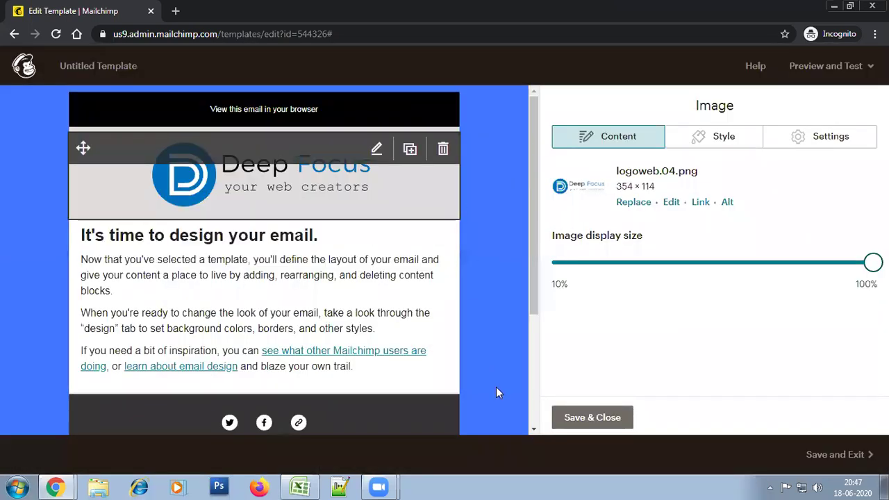
pyautogui.moveTo(532, 201); pyautogui.dragTo(532, 129)
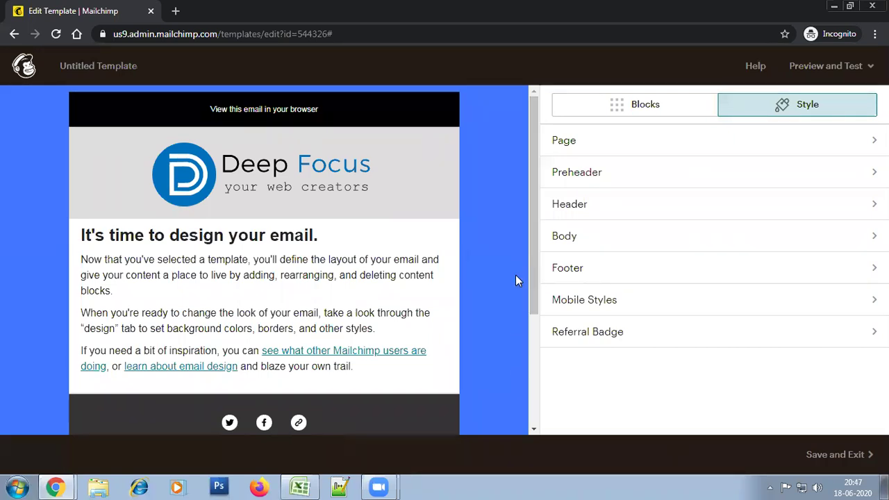
pyautogui.moveTo(528, 180)
pyautogui.mouseDown()
pyautogui.moveTo(532, 266)
pyautogui.moveTo(532, 174)
pyautogui.mouseUp()
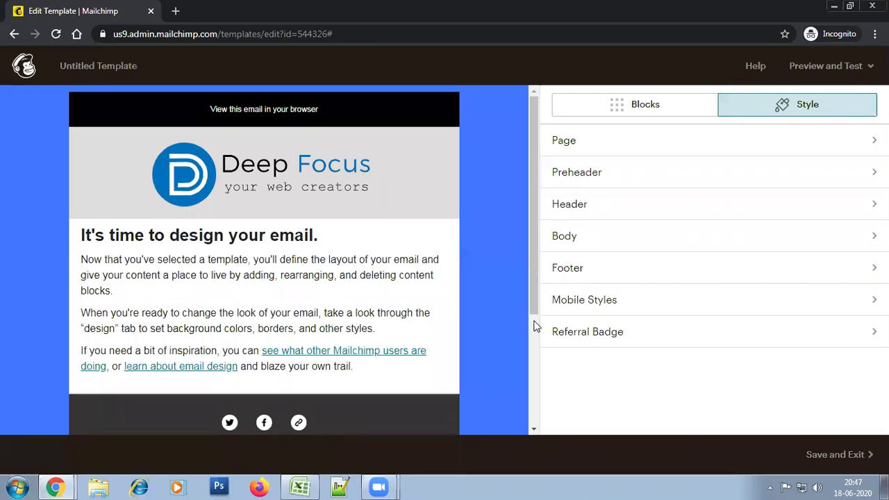
pyautogui.moveTo(448, 197)
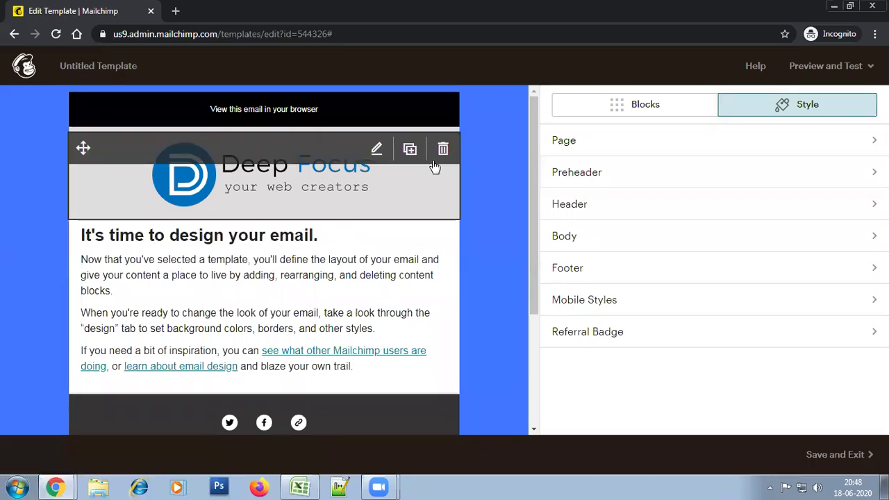
pyautogui.click(377, 150)
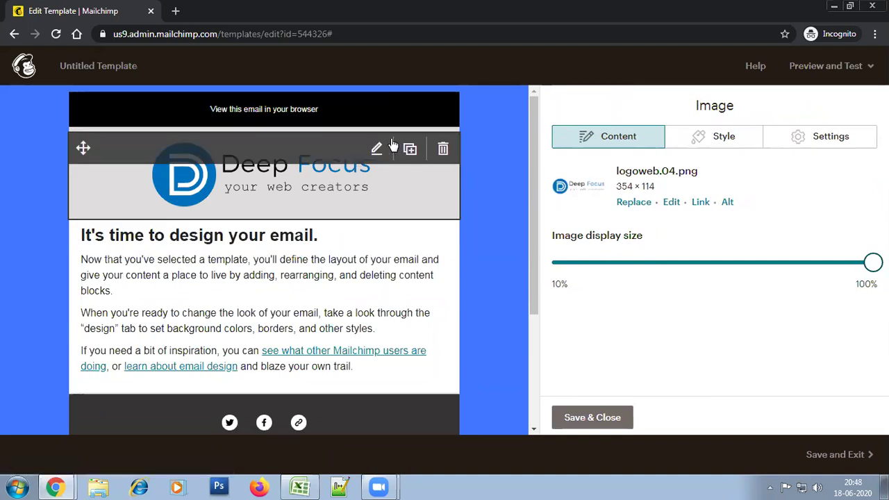
pyautogui.click(700, 202)
pyautogui.click(399, 284)
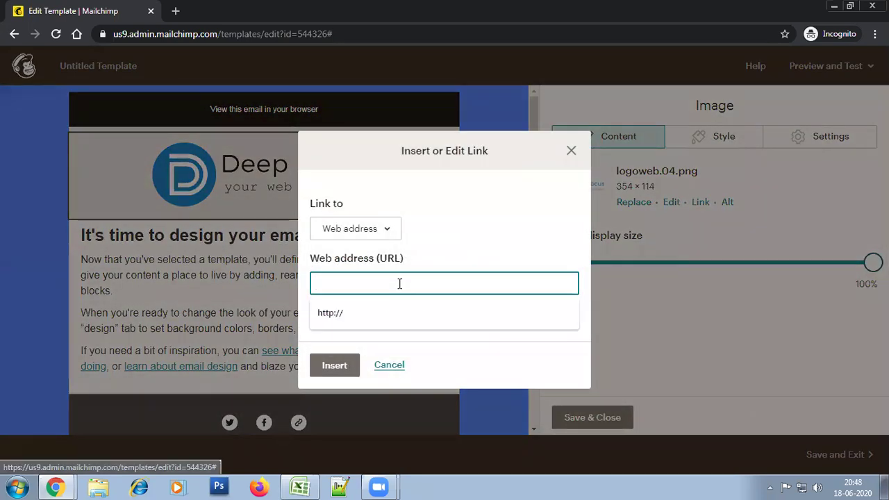
pyautogui.write('http://deepfocus.in')
pyautogui.click(346, 374)
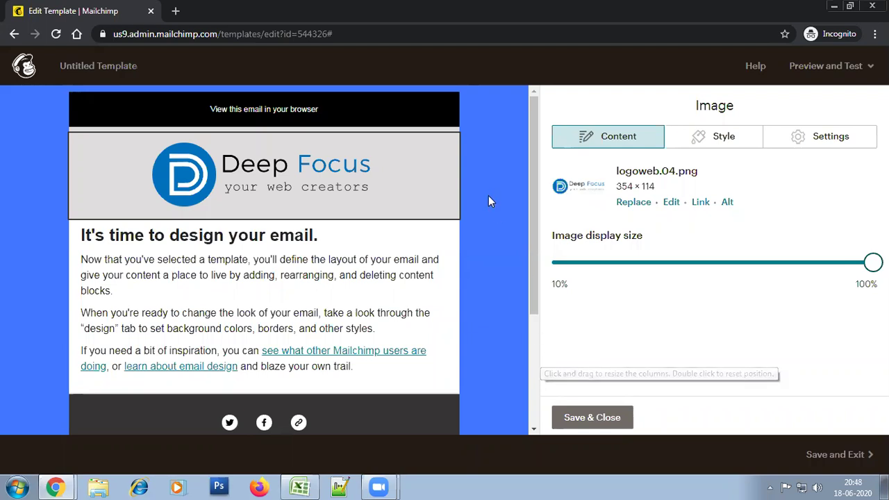
# Shrink the logo's display size and save the logo block
pyautogui.moveTo(531, 263); pyautogui.dragTo(531, 236)
pyautogui.moveTo(873, 262); pyautogui.dragTo(739, 283)
pyautogui.click(590, 418)
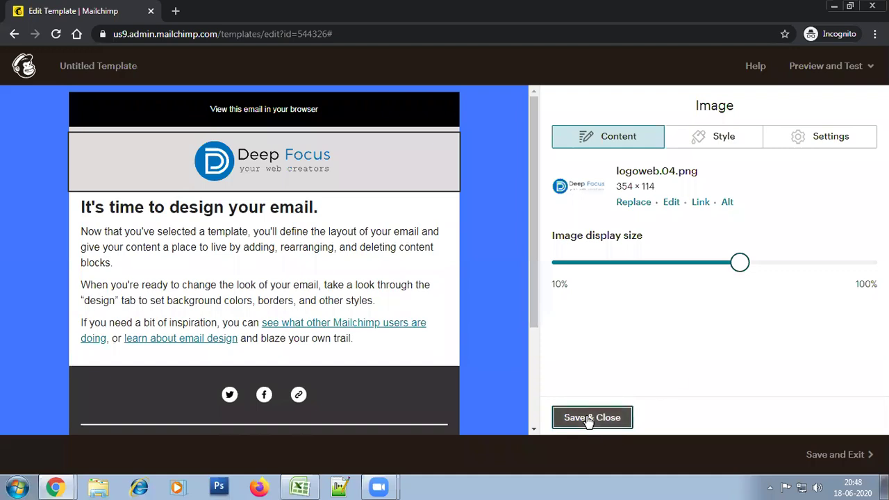
pyautogui.moveTo(441, 148)
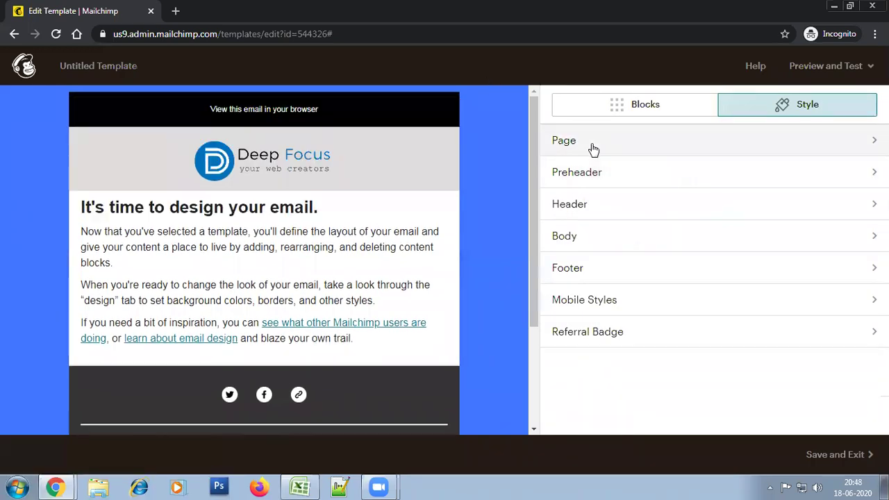
# Set the preheader's top and bottom padding to 0 in Style > Preheader
pyautogui.click(591, 174)
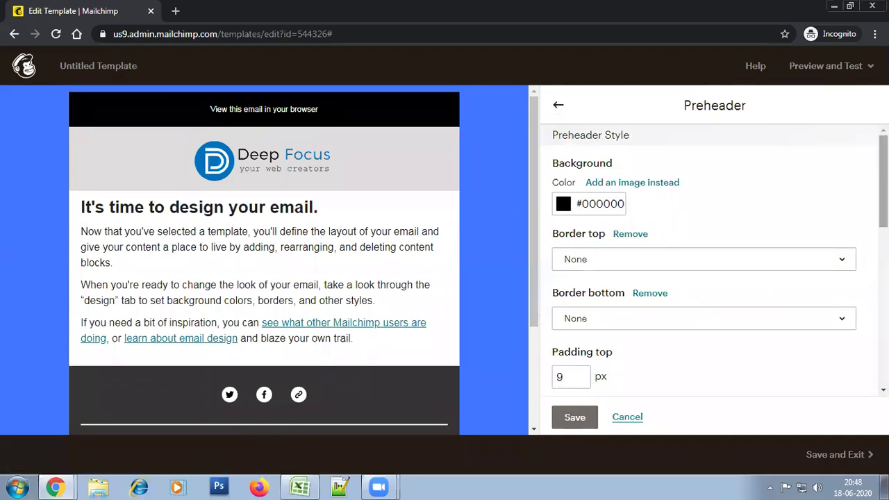
pyautogui.click(559, 105)
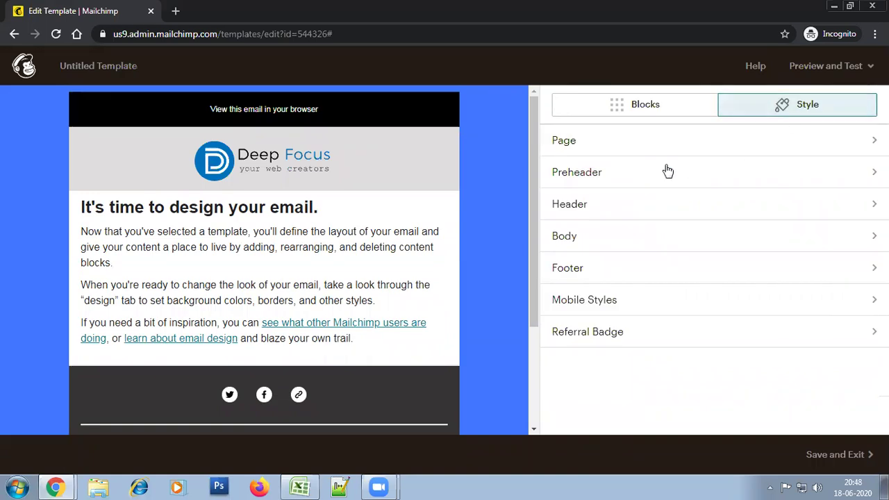
pyautogui.click(637, 179)
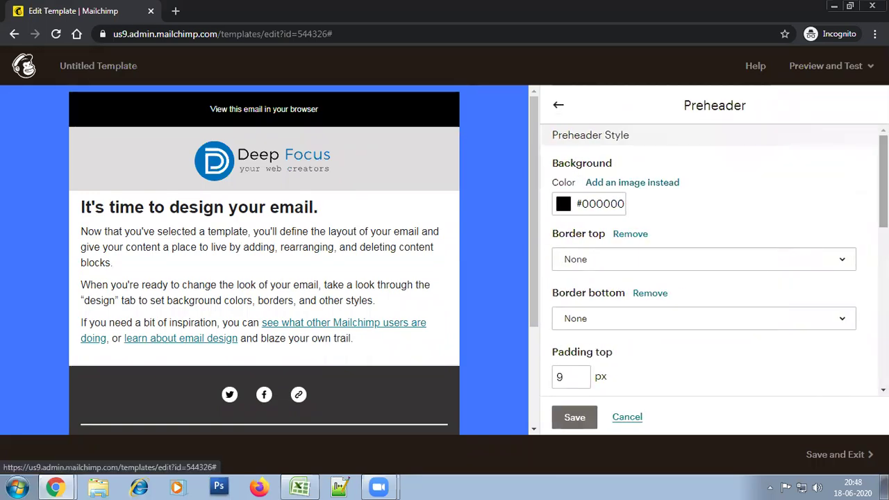
pyautogui.scroll(-3, 708, 264)
pyautogui.click(559, 142)
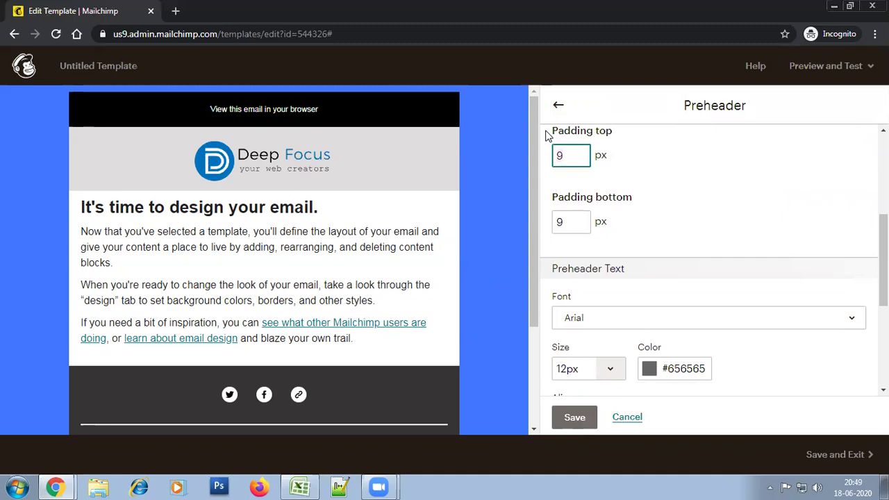
pyautogui.scroll(1, 549, 135)
pyautogui.doubleClick(574, 223)
pyautogui.write('0')
pyautogui.click(720, 250)
pyautogui.doubleClick(570, 287)
pyautogui.write('0')
pyautogui.click(764, 248)
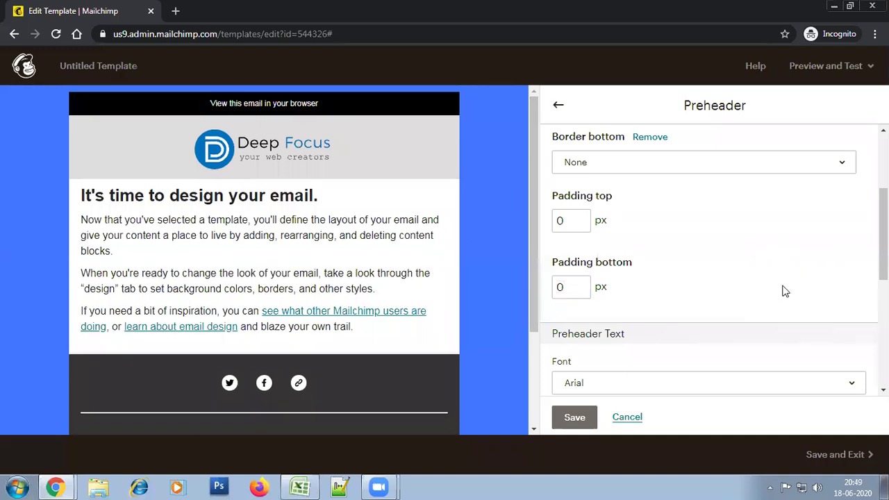
# Shrink the preheader text size to 10px and save the style changes
pyautogui.scroll(-4, 757, 271)
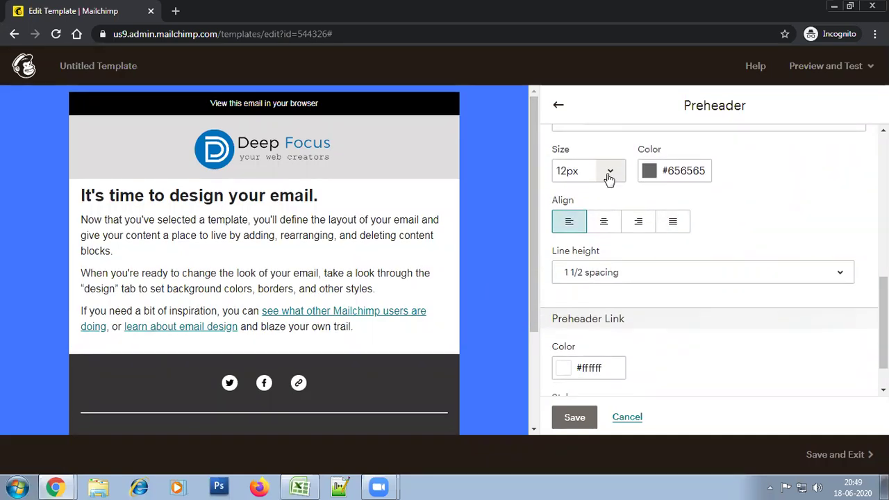
pyautogui.click(609, 174)
pyautogui.click(559, 229)
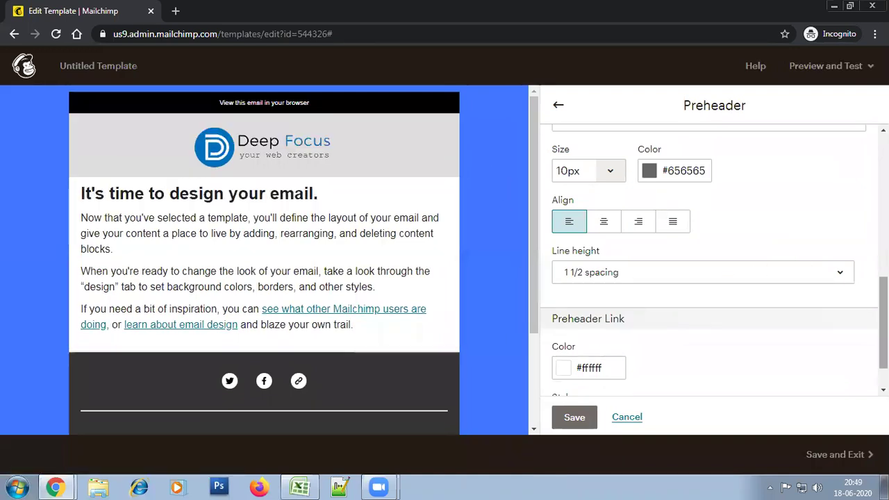
pyautogui.scroll(5, 671, 293)
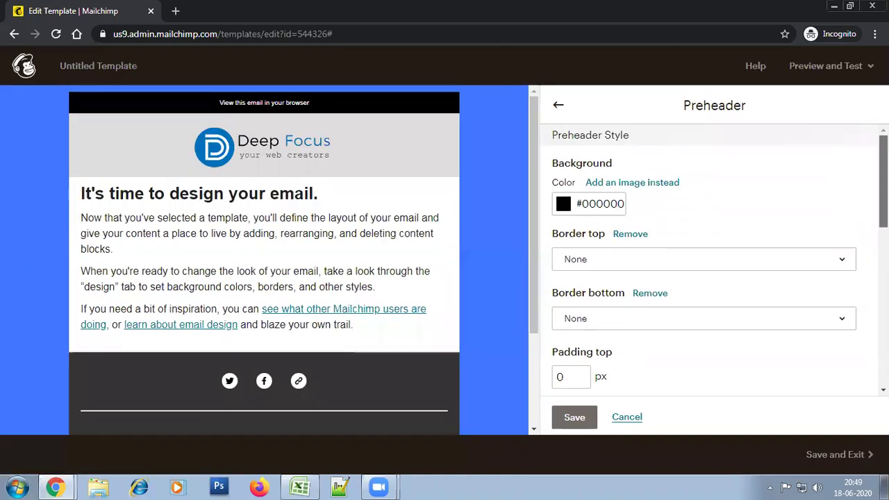
pyautogui.click(574, 419)
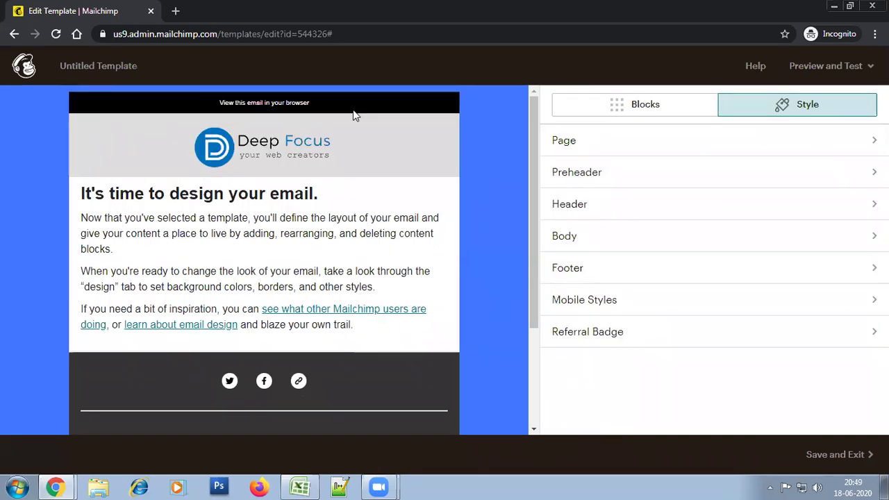
# Replace 'View this email in your browser' with 'View Online' and save the preheader block
pyautogui.click(377, 109)
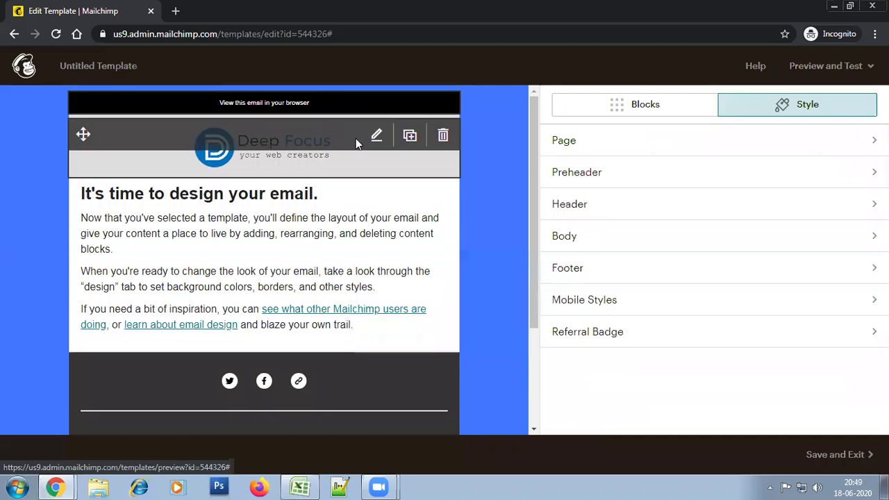
pyautogui.moveTo(691, 241); pyautogui.dragTo(612, 232)
pyautogui.click(670, 282)
pyautogui.moveTo(672, 238); pyautogui.dragTo(577, 229)
pyautogui.click(571, 249)
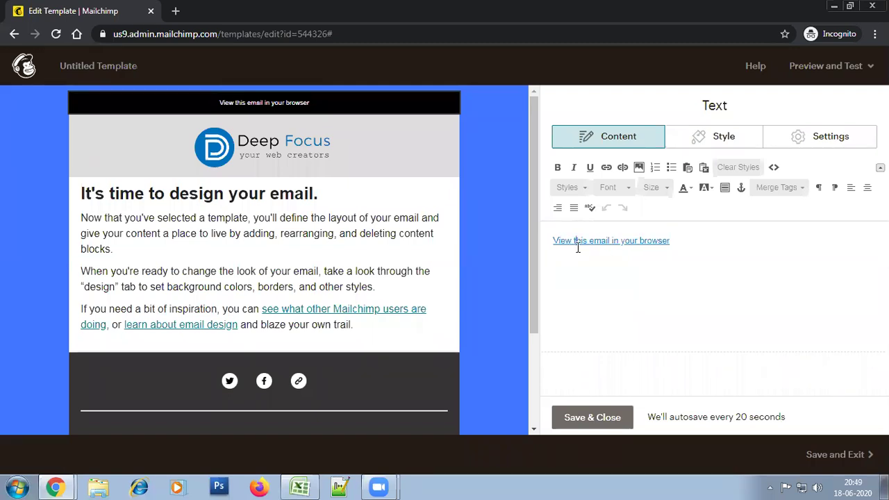
pyautogui.write('Online')
pyautogui.hotkey('shift', 'End')
pyautogui.press('Delete')
pyautogui.moveTo(612, 252); pyautogui.dragTo(553, 242)
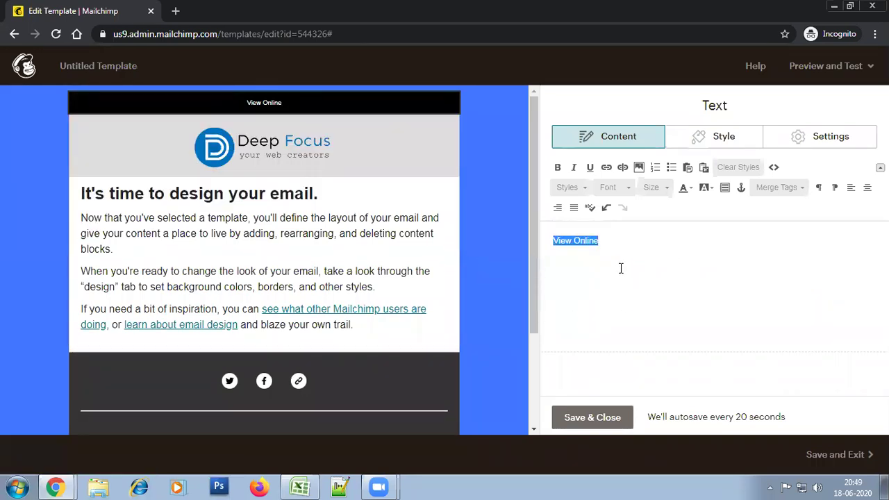
pyautogui.moveTo(622, 245); pyautogui.dragTo(551, 239)
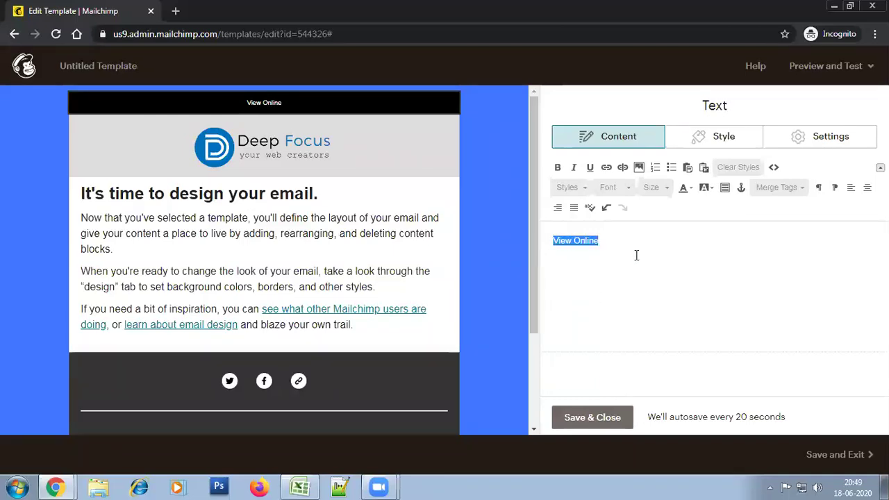
pyautogui.click(605, 417)
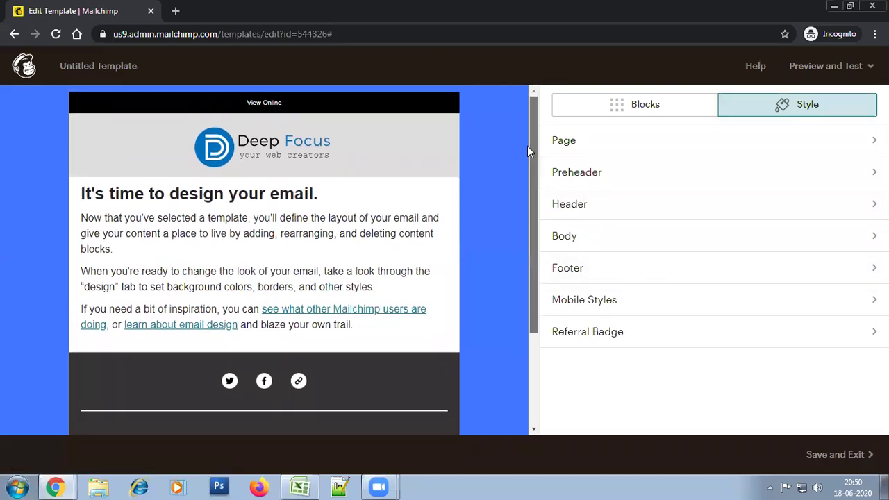
# Replace the body heading 'It's time to design your email.' with 'Dear'
pyautogui.scroll(-2, 526, 143)
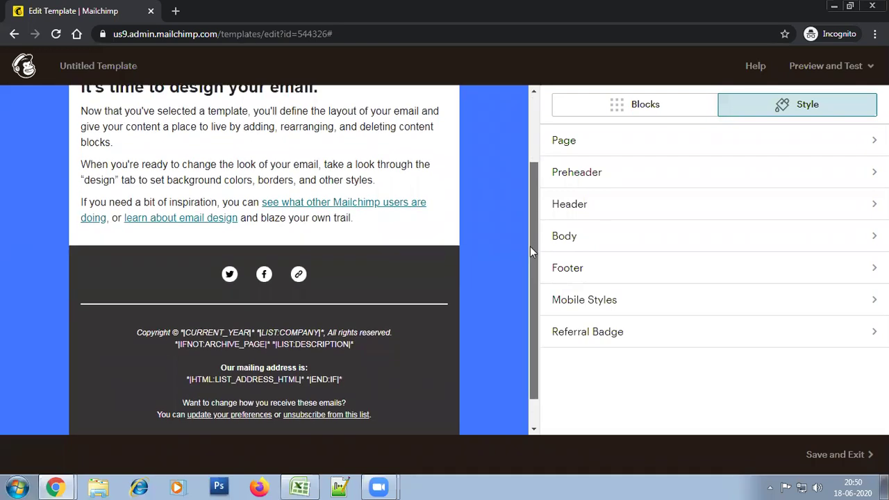
pyautogui.moveTo(532, 293); pyautogui.dragTo(532, 169)
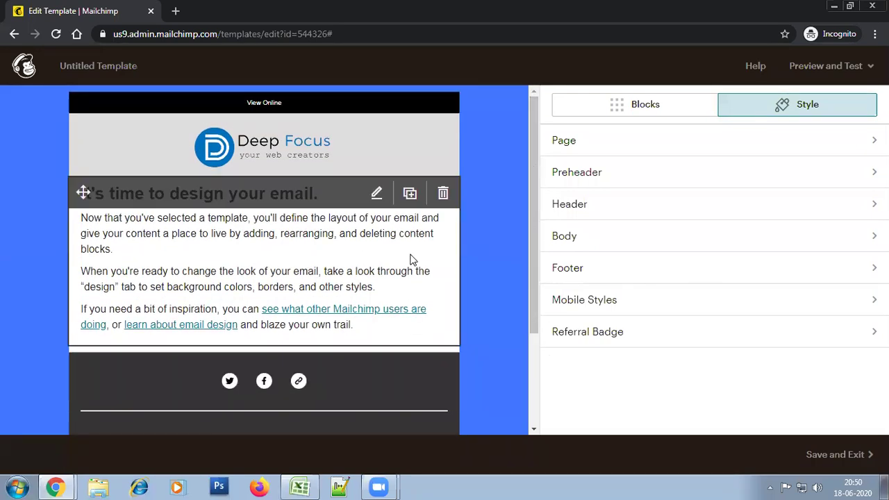
pyautogui.click(376, 194)
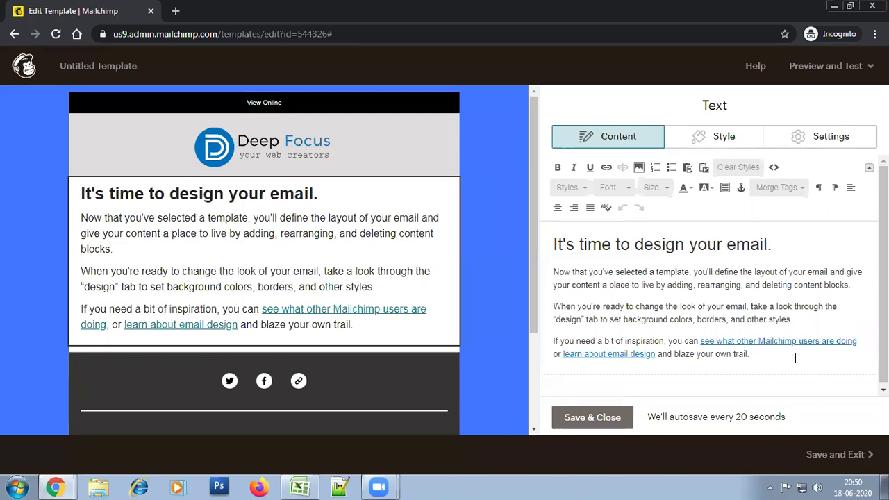
pyautogui.moveTo(773, 359); pyautogui.dragTo(553, 244)
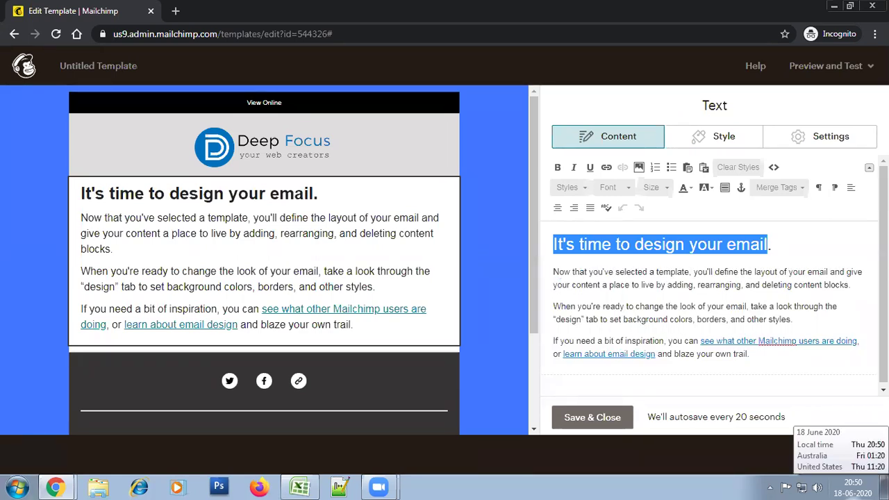
pyautogui.write('Dea')
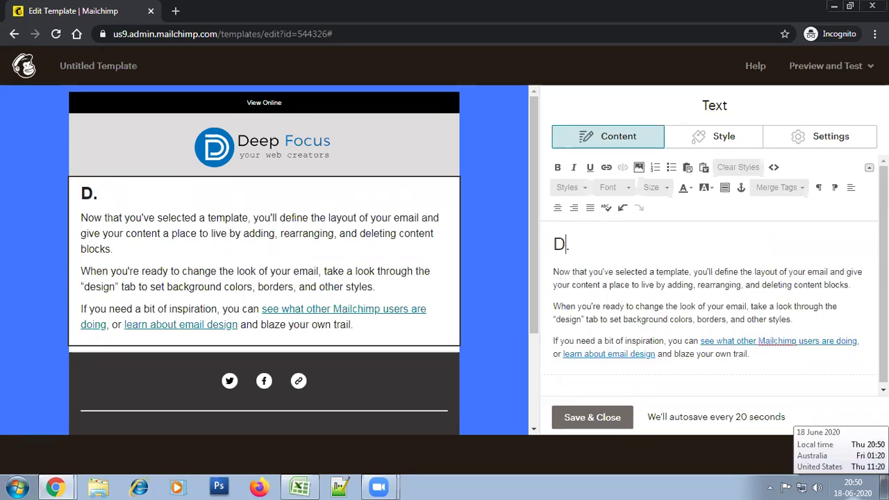
pyautogui.write('r')
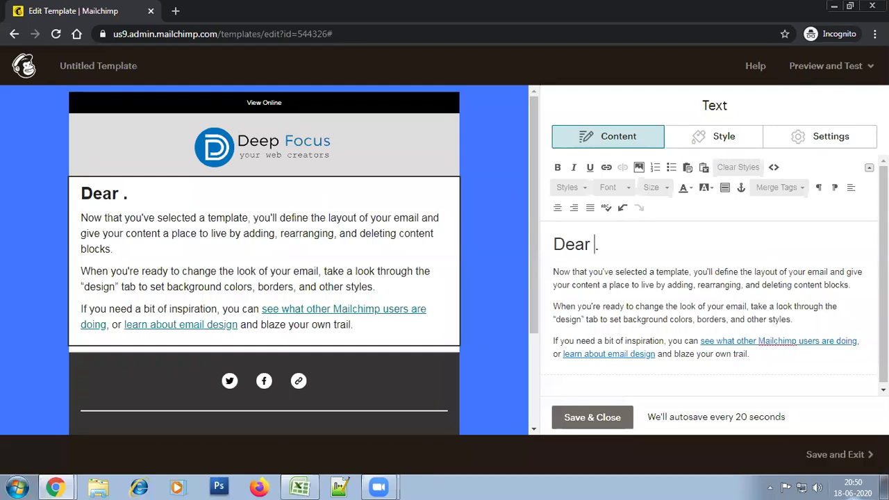
pyautogui.press('Delete')
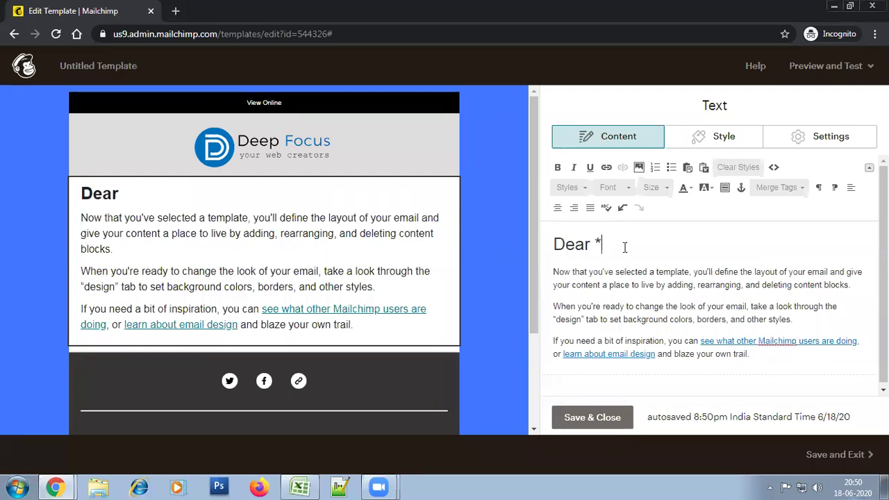
# Add the merge tags *|Title|* and *|Fname|* after Dear to complete the greeting
pyautogui.write('|||')
pyautogui.press('BackSpace')
pyautogui.press('BackSpace')
pyautogui.write('title|')
pyautogui.press('Left')
pyautogui.press('Left')
pyautogui.press('Left')
pyautogui.press('Left')
pyautogui.press('Left')
pyautogui.press('BackSpace')
pyautogui.write('T')
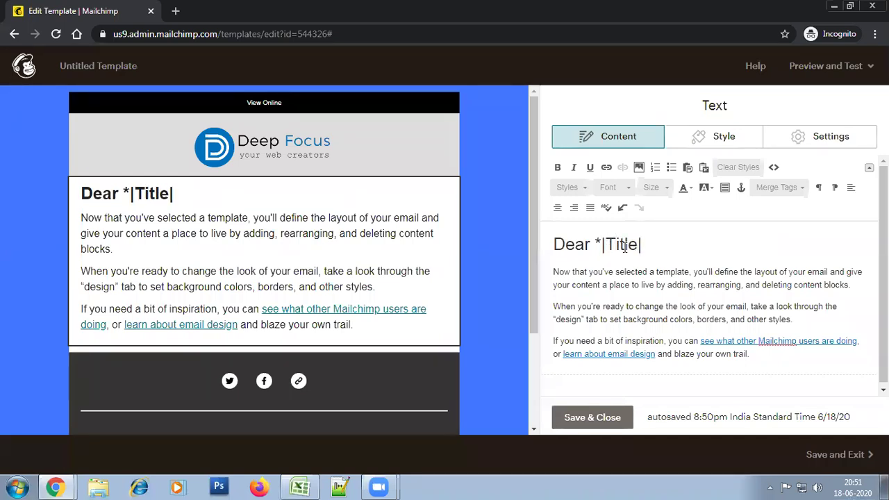
pyautogui.write('*')
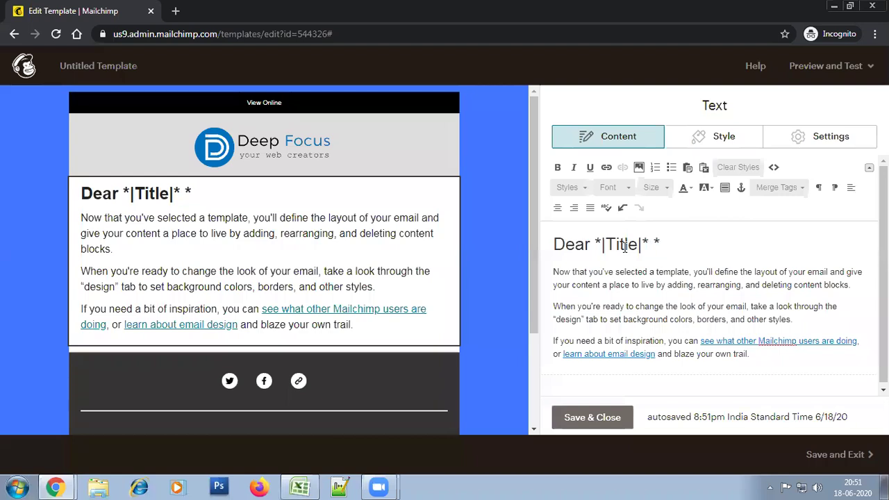
pyautogui.write('Fname')
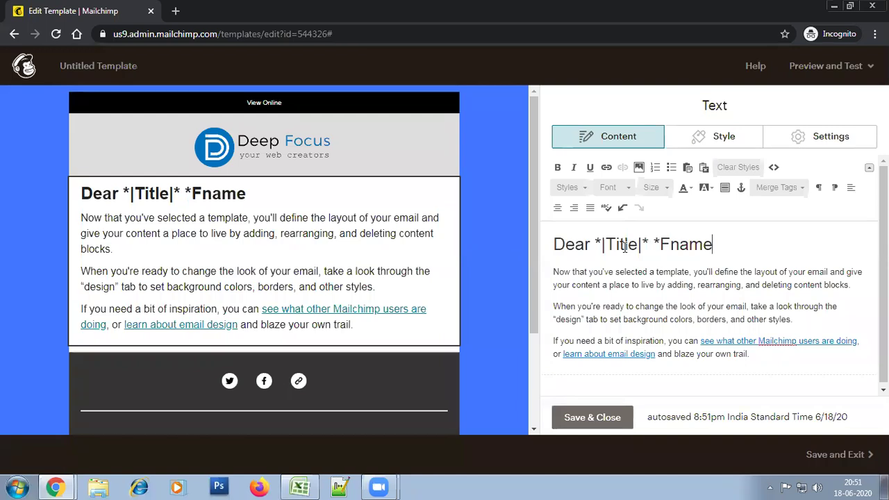
pyautogui.press('Left')
pyautogui.press('Left')
pyautogui.press('Left')
pyautogui.press('Left')
pyautogui.press('Left')
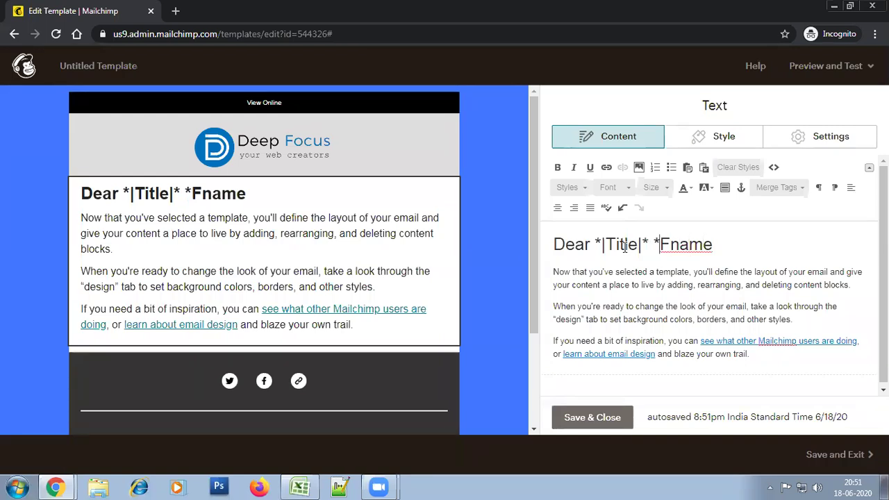
pyautogui.write('|')
pyautogui.write('|*,')
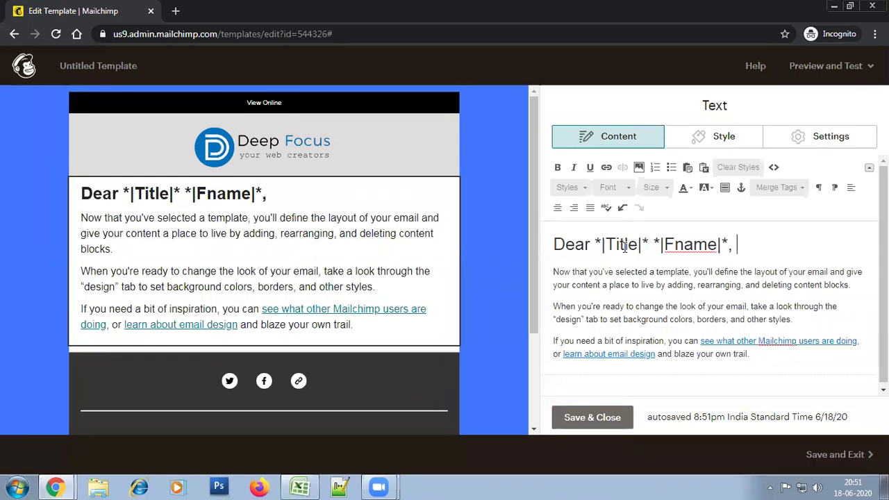
pyautogui.tripleClick(625, 247)
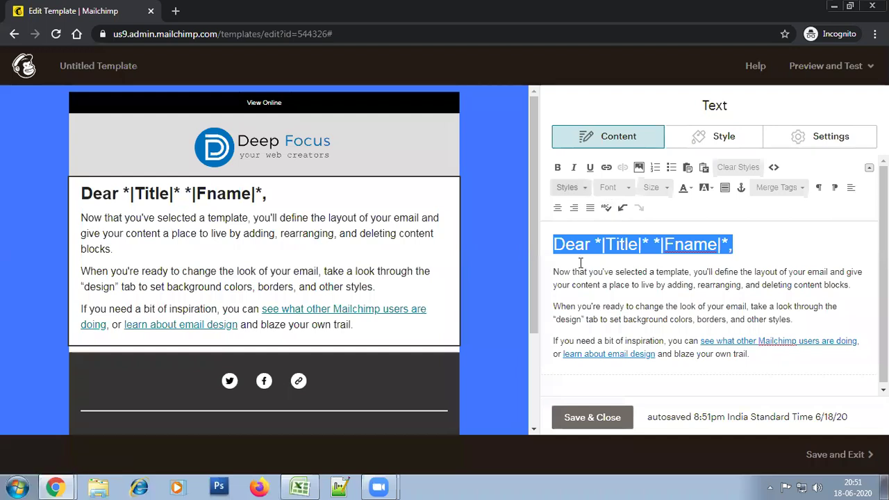
# Set the greeting's font size to 18 and save the text block
pyautogui.click(653, 188)
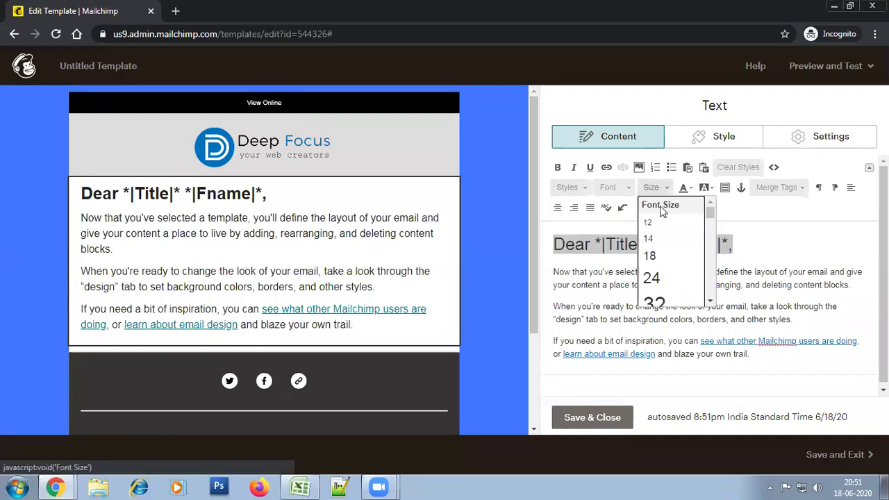
pyautogui.click(653, 255)
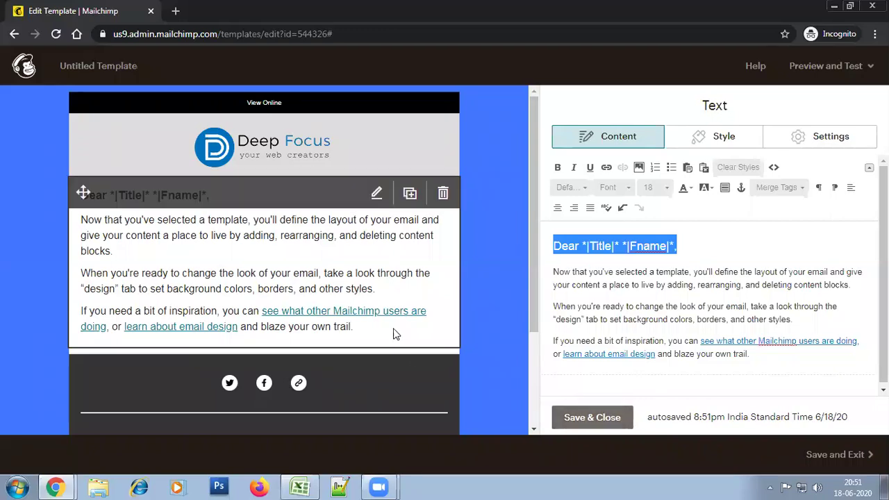
pyautogui.click(581, 419)
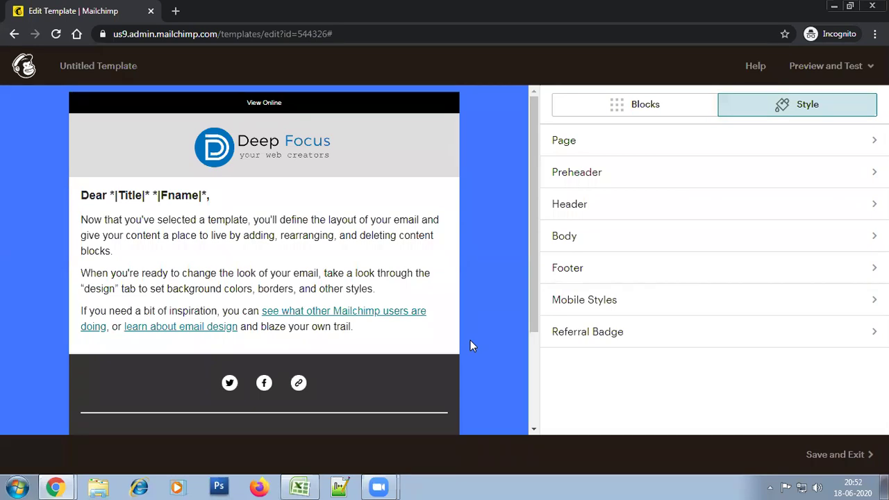
# Replace the placeholder paragraphs with 'Thank you for registering for the Webinar.' and the recording note, then save
pyautogui.moveTo(393, 242)
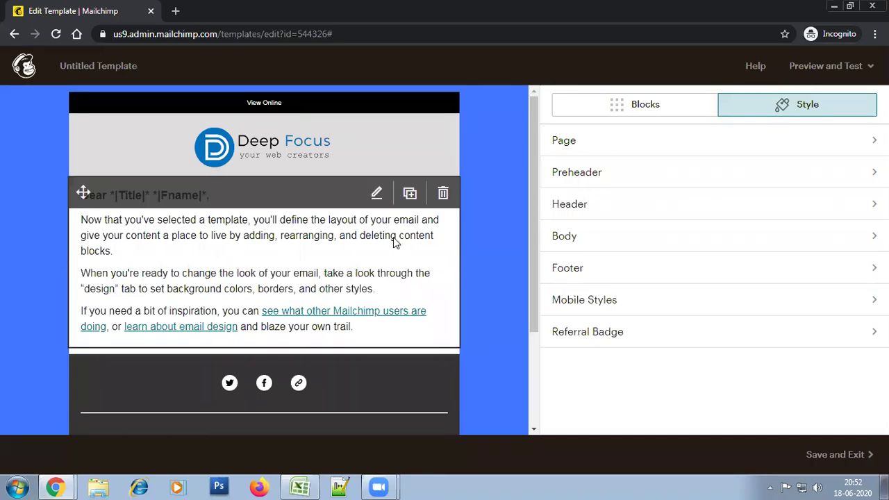
pyautogui.click(377, 197)
pyautogui.moveTo(555, 271); pyautogui.dragTo(756, 351)
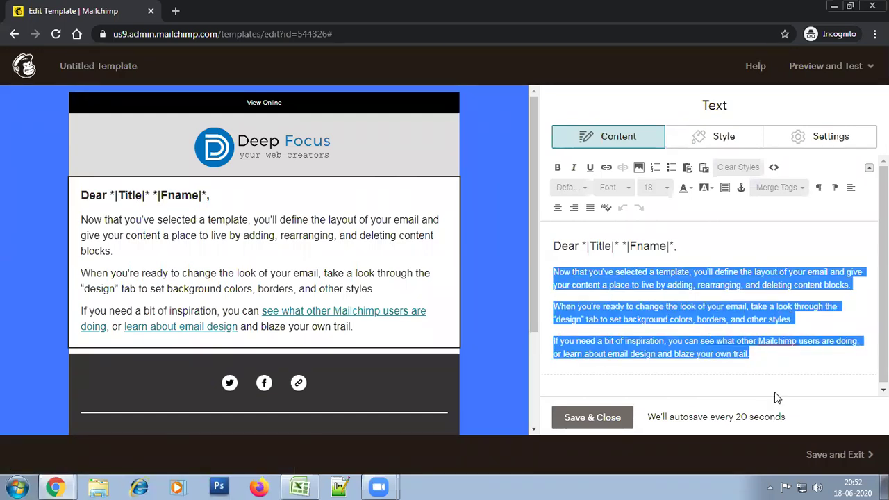
pyautogui.write('T')
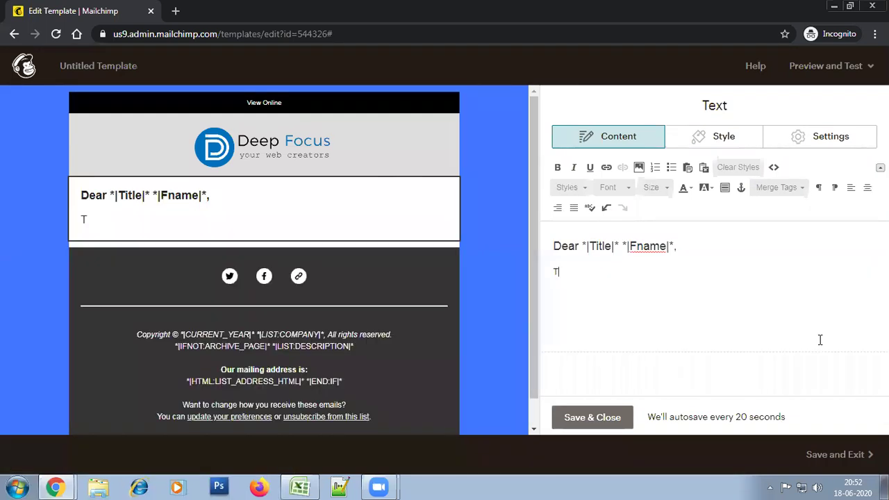
pyautogui.write('hank you for registering ')
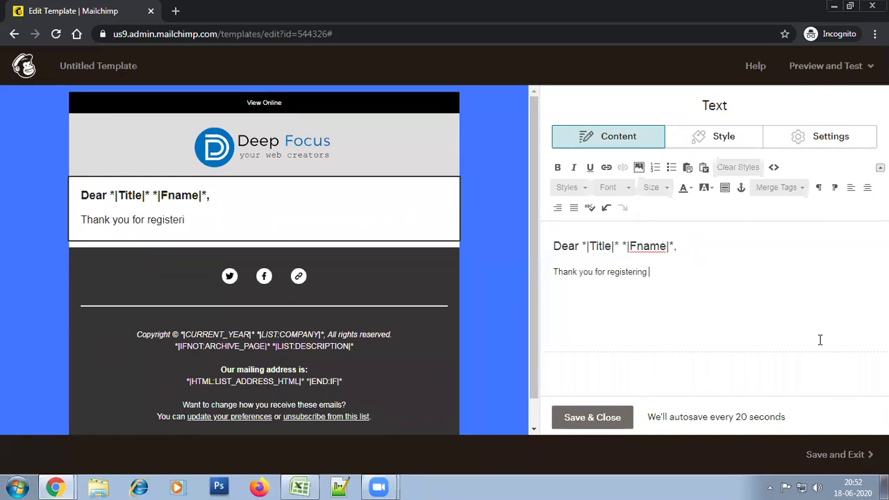
pyautogui.write('for the Webina')
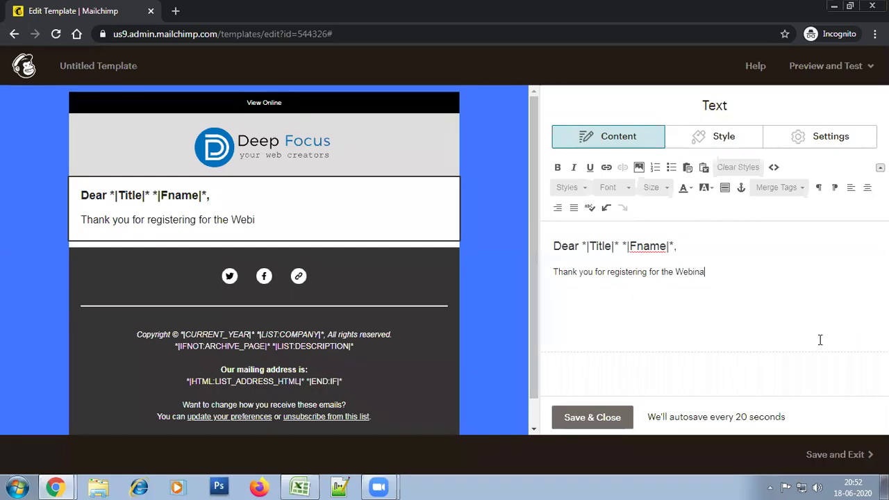
pyautogui.write('r.')
pyautogui.press('Return')
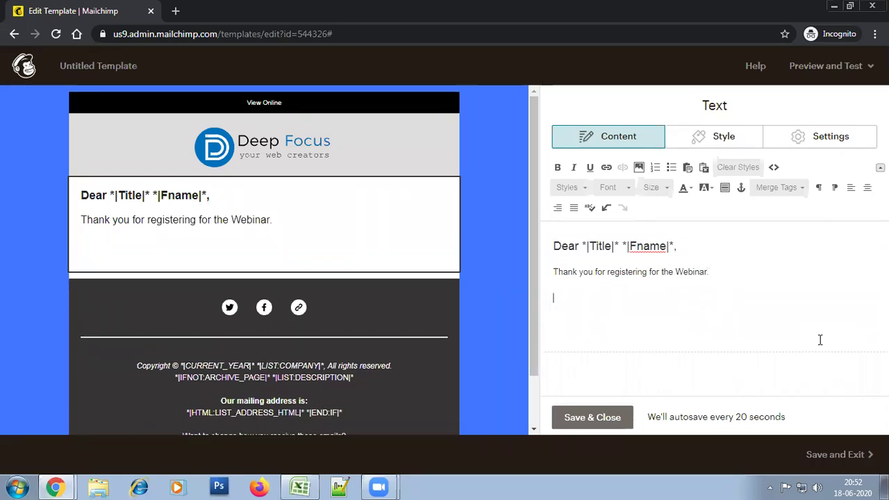
pyautogui.write('We missed you due')
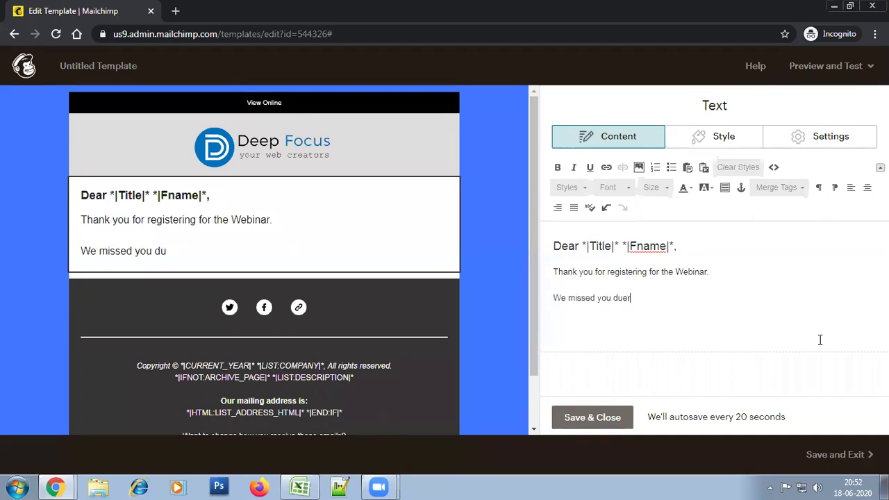
pyautogui.write('ing the live session and')
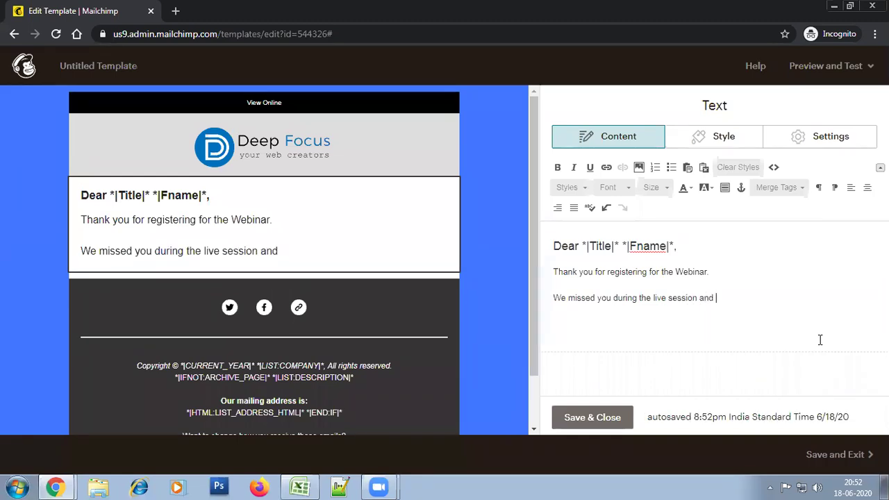
pyautogui.write(' here')
pyautogui.press('BackSpace')
pyautogui.press('BackSpace')
pyautogui.press('BackSpace')
pyautogui.write('We understand ')
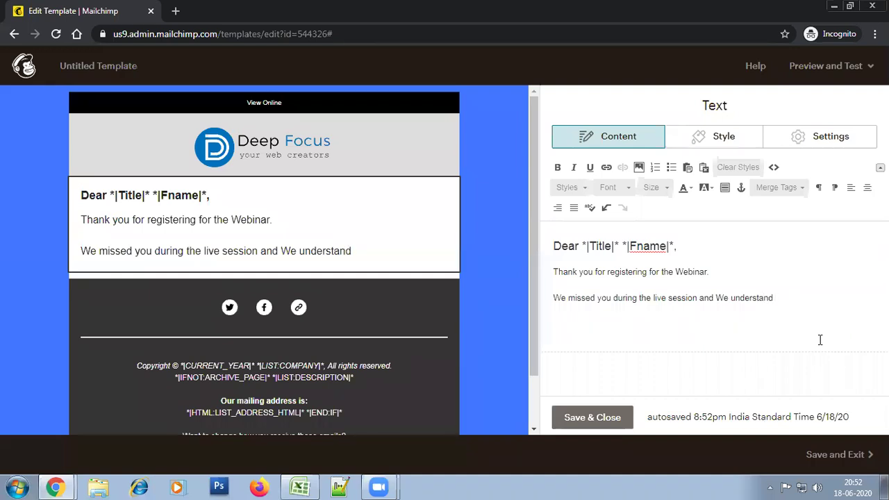
pyautogui.write('if you wou')
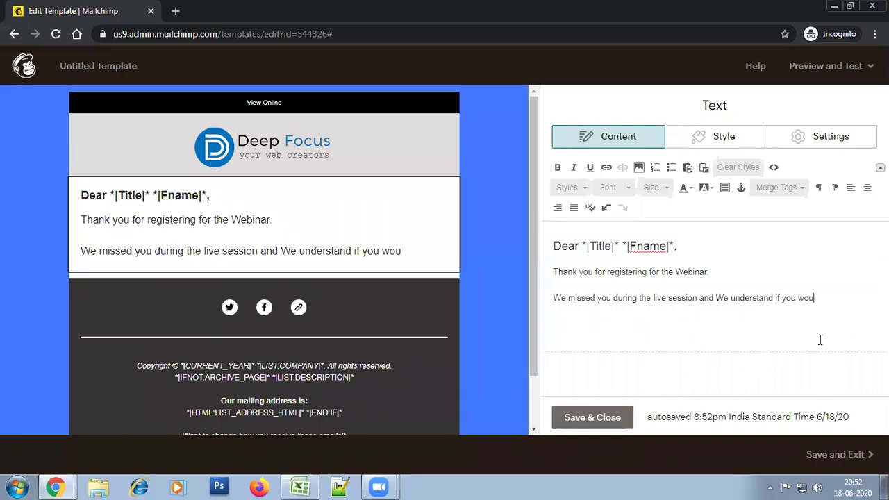
pyautogui.write('ld like to view the webinar')
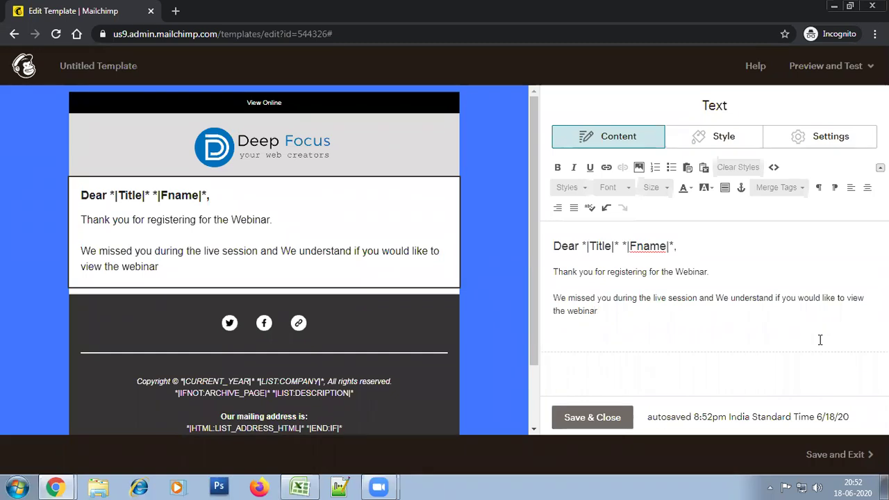
pyautogui.write(' session,')
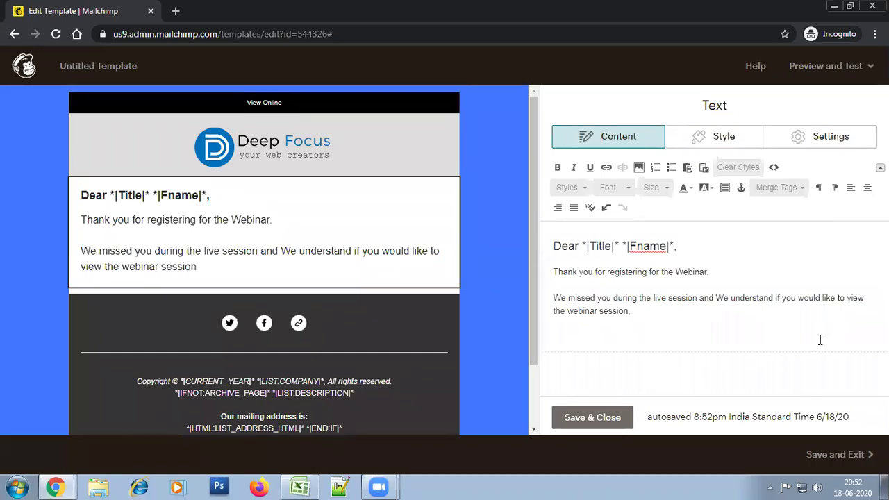
pyautogui.write(' Kindly click link below to see the ')
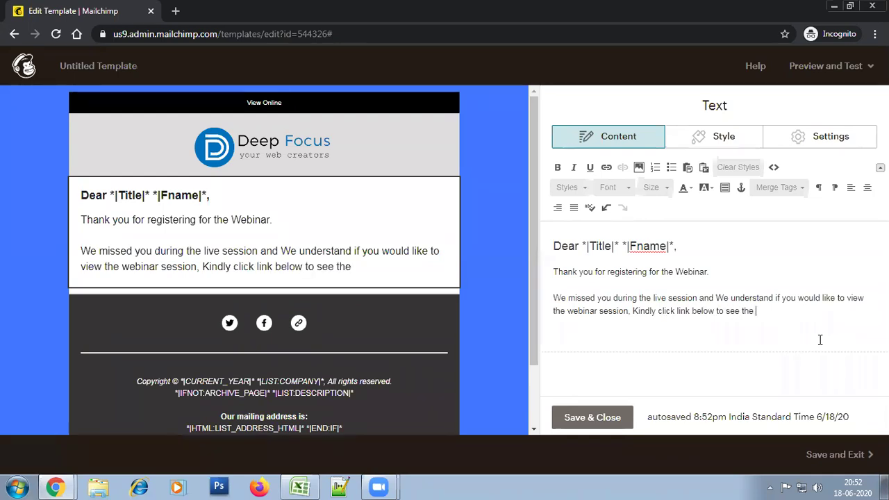
pyautogui.write('Webinar recording.')
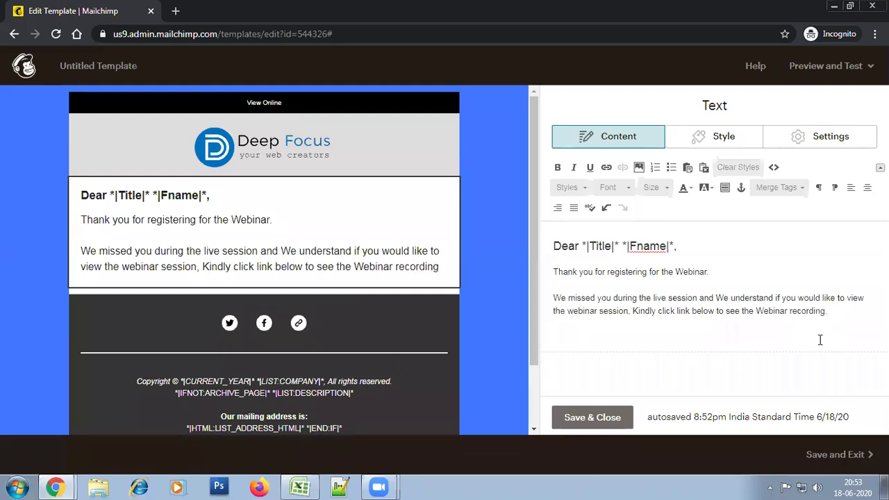
pyautogui.press('Return')
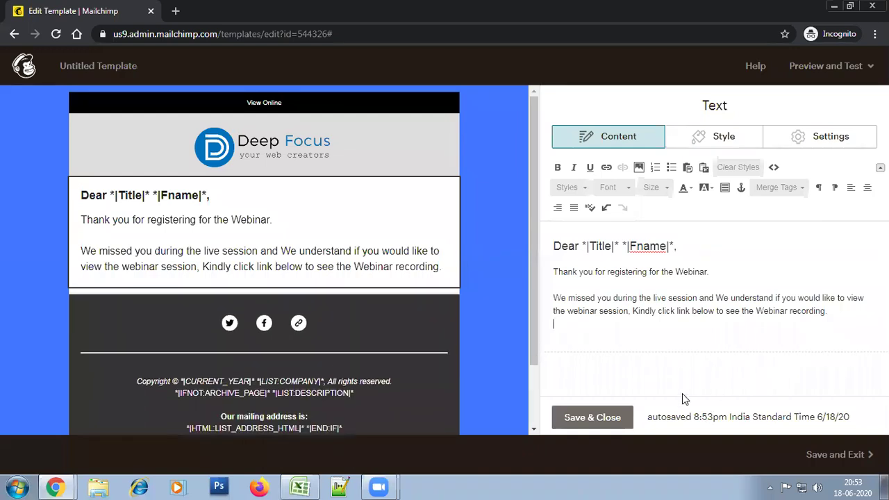
pyautogui.click(609, 419)
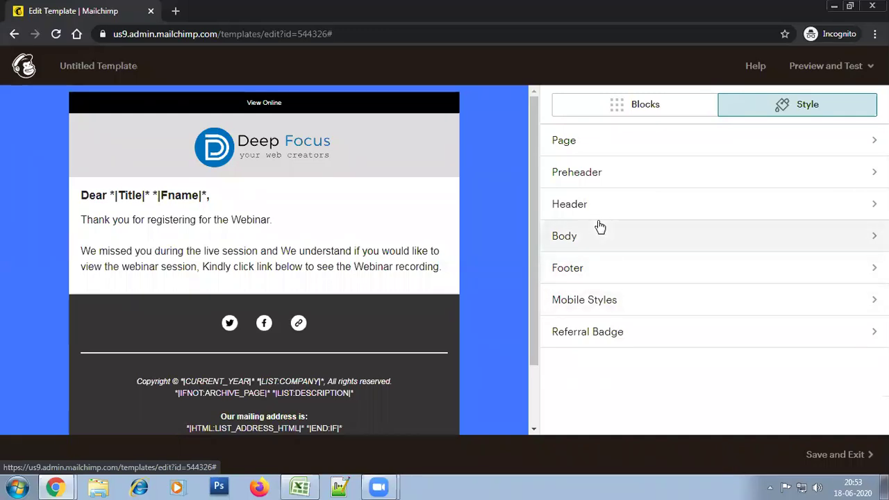
pyautogui.click(657, 109)
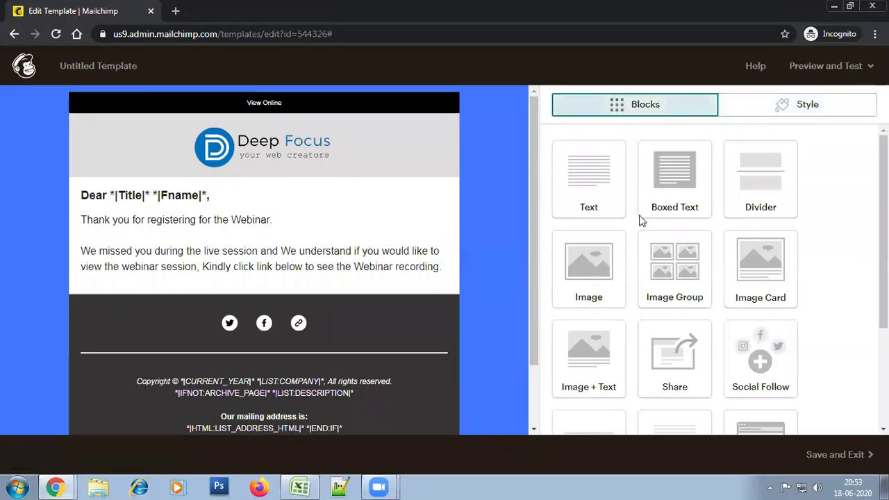
pyautogui.scroll(-2, 708, 375)
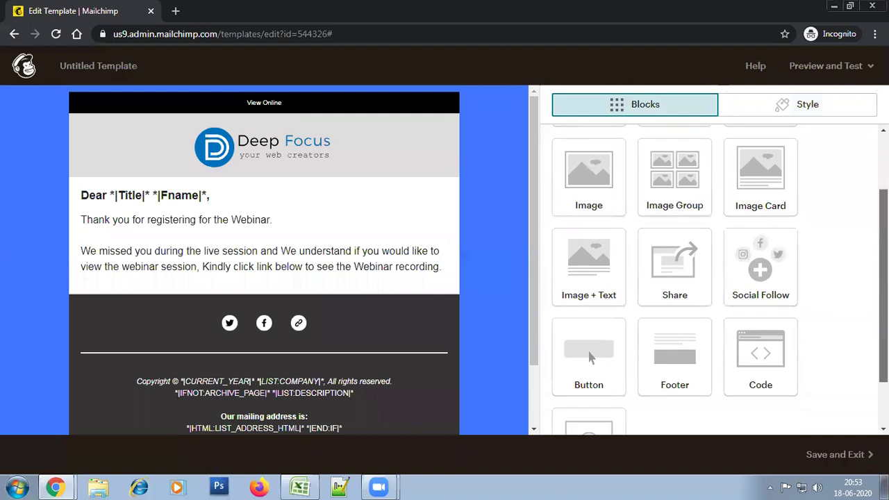
pyautogui.moveTo(591, 310); pyautogui.dragTo(270, 284)
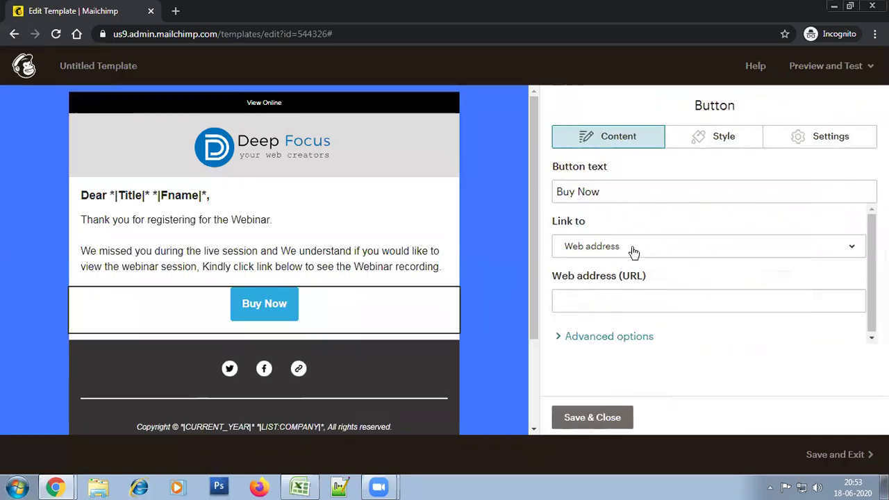
pyautogui.tripleClick(644, 196)
pyautogui.write('View Webinar ')
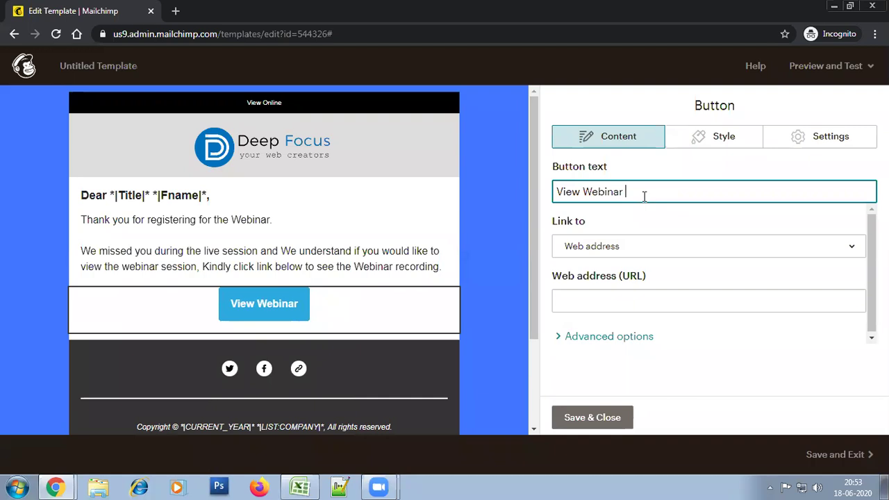
pyautogui.write('Recording')
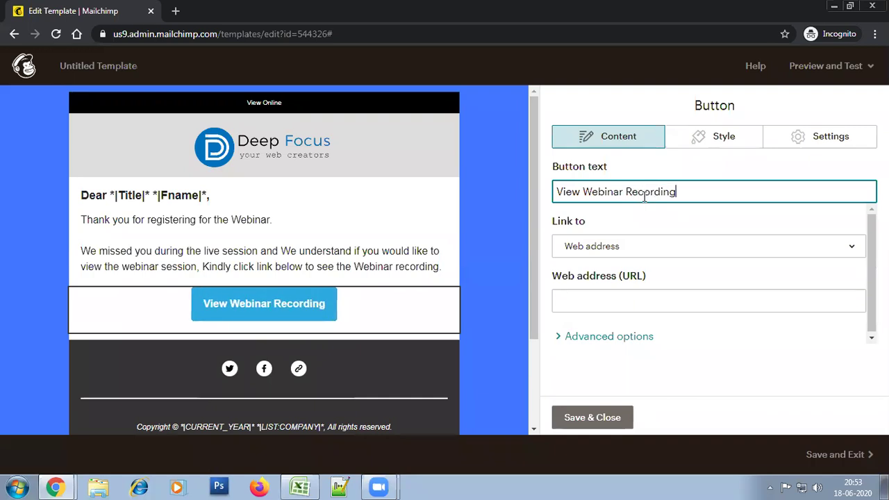
pyautogui.click(572, 302)
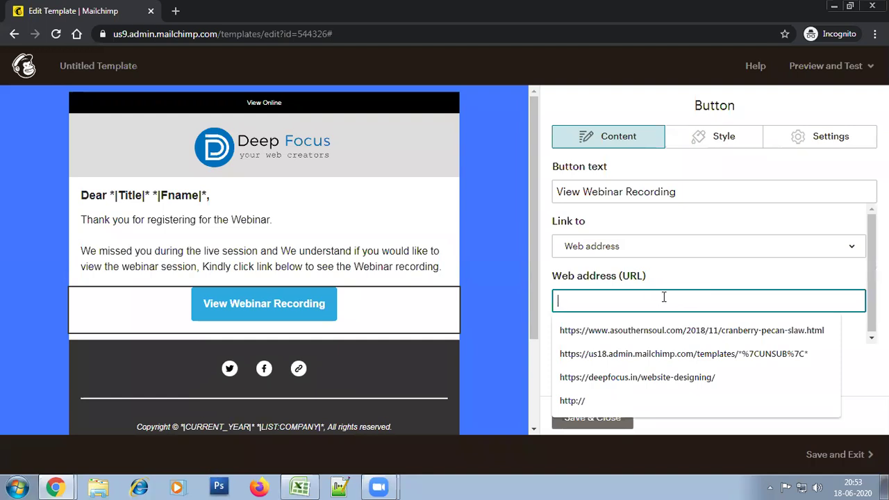
pyautogui.write('http')
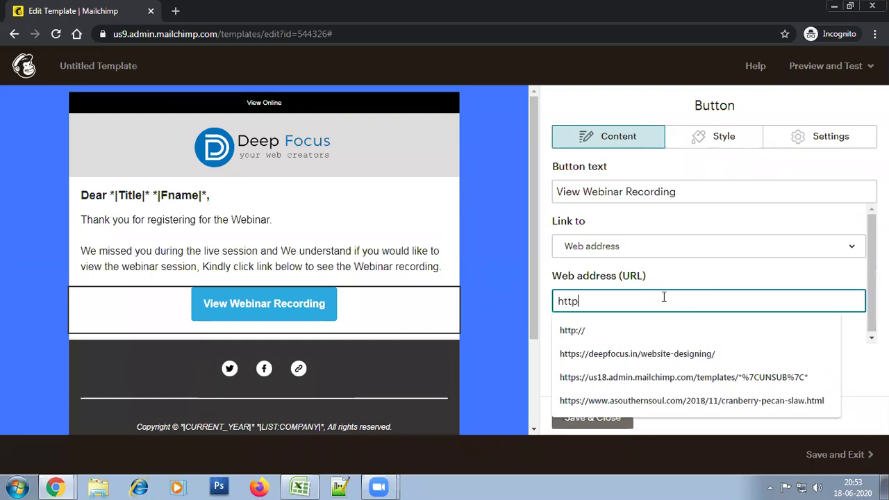
pyautogui.write('://deepfocus.in')
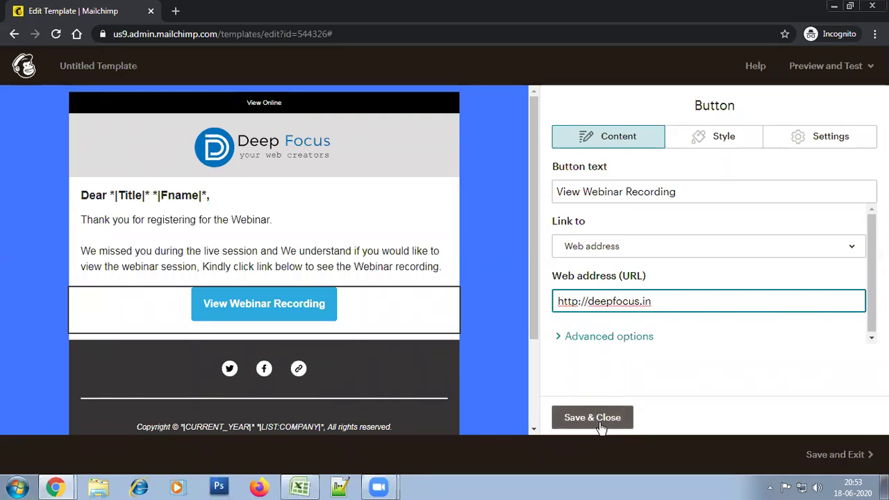
pyautogui.click(598, 420)
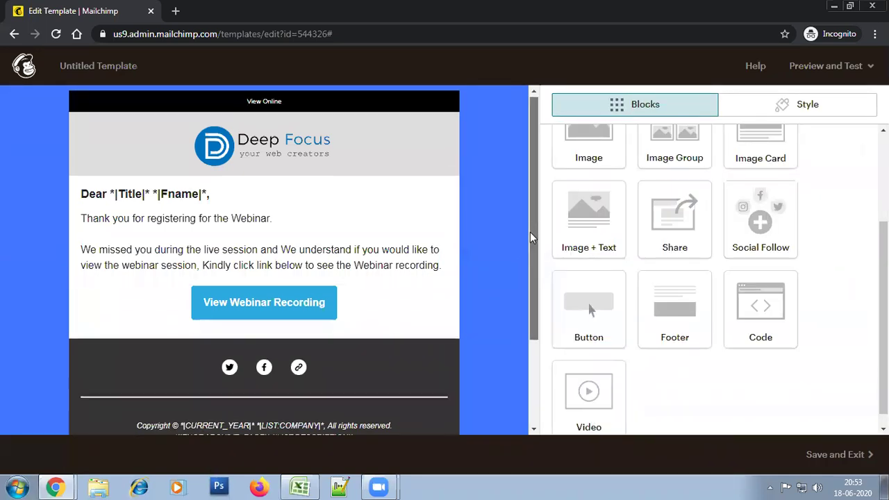
# Open the footer Social Follow settings at the Twitter URL field, then switch to Gmail
pyautogui.scroll(-2, 525, 291)
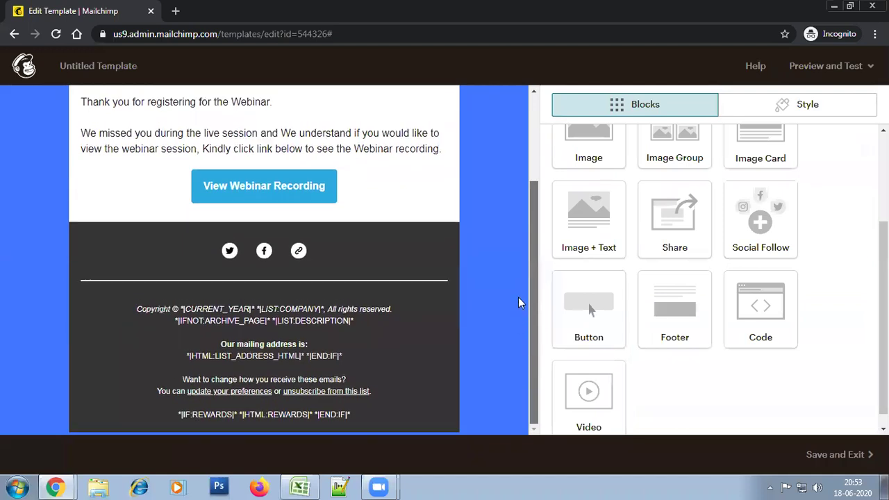
pyautogui.moveTo(381, 336)
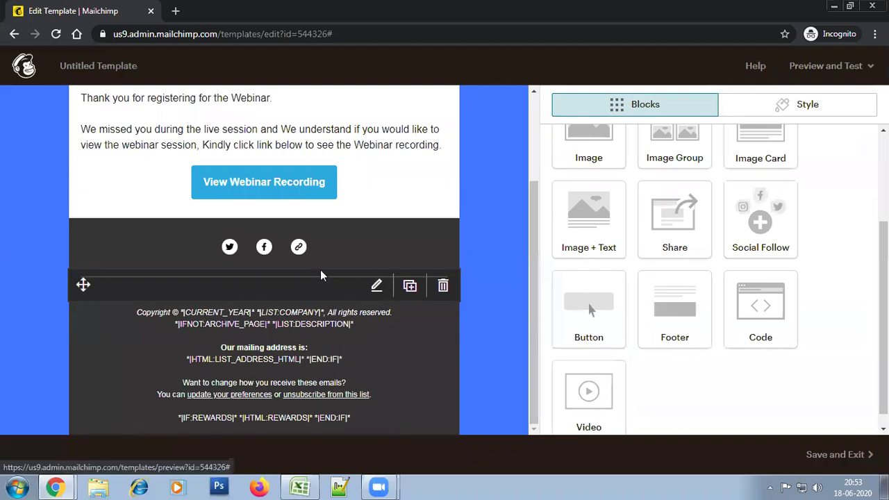
pyautogui.moveTo(314, 295)
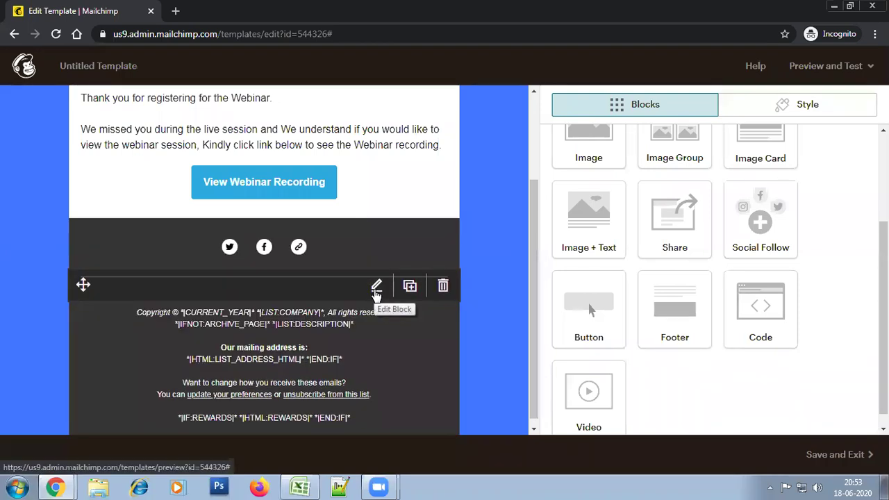
pyautogui.moveTo(368, 260)
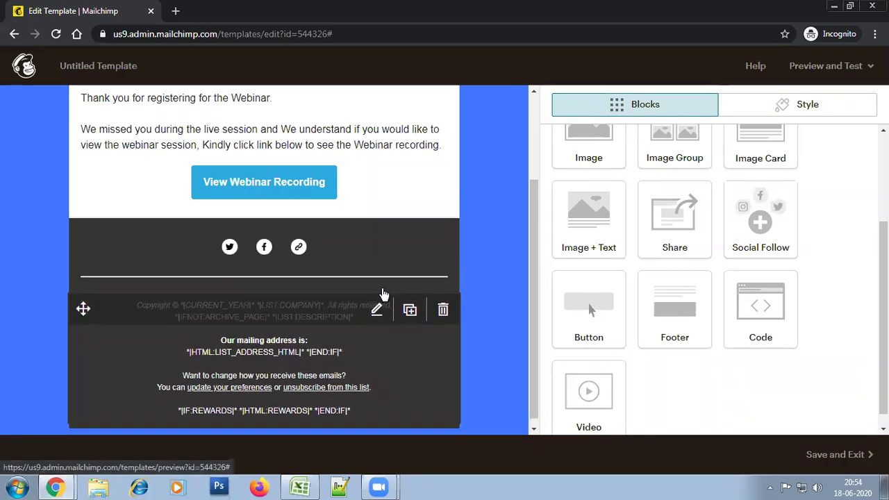
pyautogui.click(375, 243)
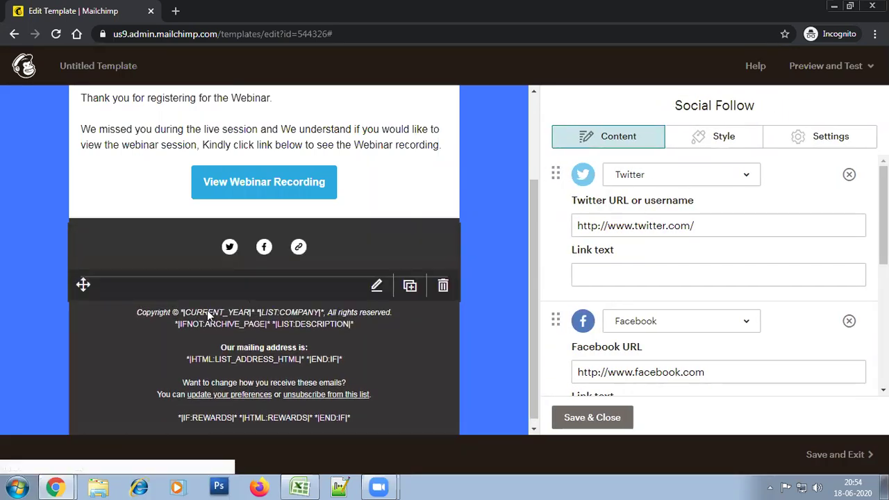
pyautogui.click(589, 419)
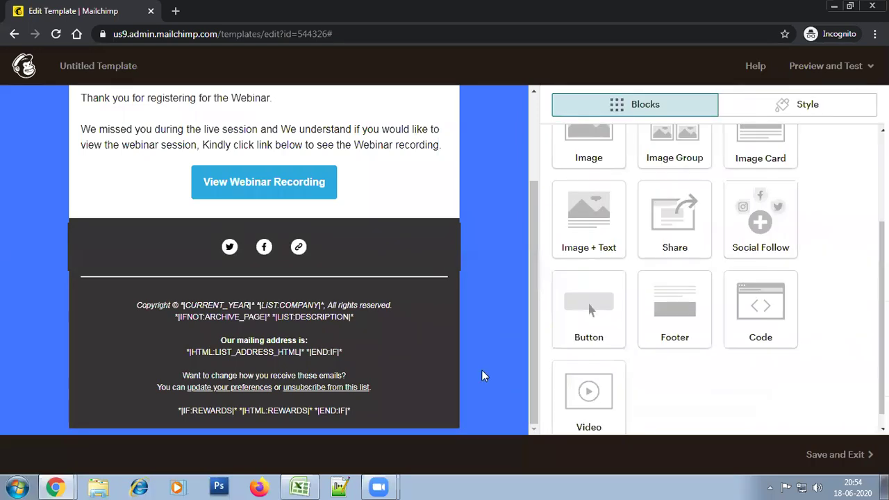
pyautogui.moveTo(367, 248)
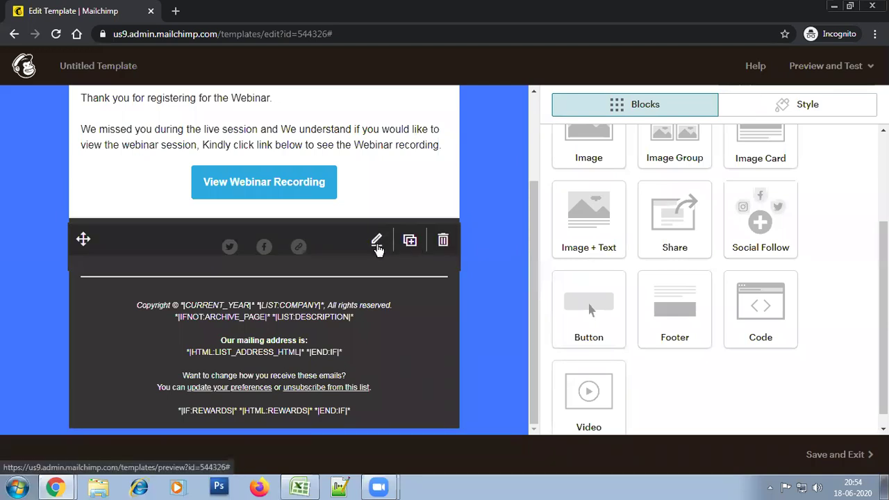
pyautogui.click(375, 241)
pyautogui.click(707, 225)
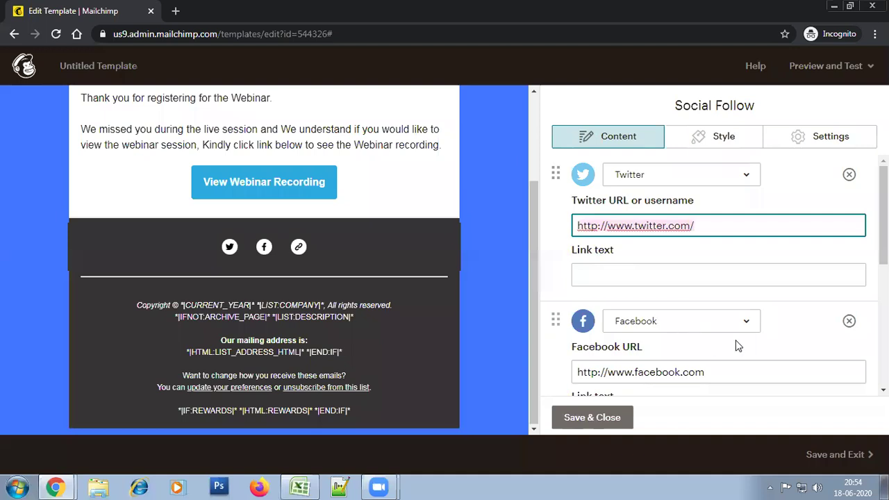
pyautogui.click(692, 225)
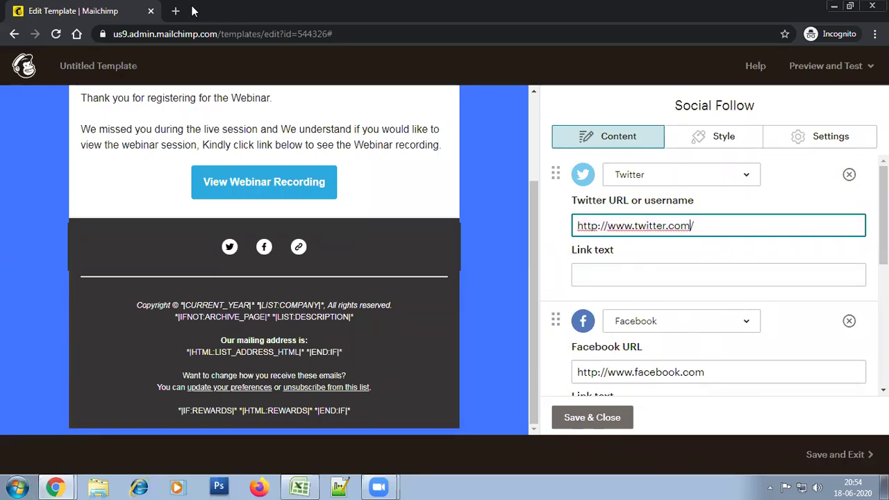
pyautogui.hotkey('alt', 'Tab')
pyautogui.hotkey('alt', 'Tab')
pyautogui.hotkey('alt', 'Tab')
pyautogui.press('Tab')
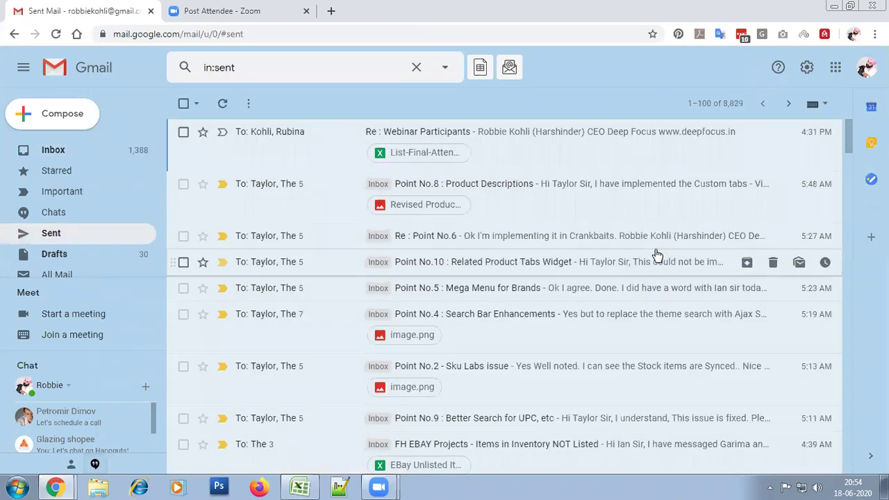
# Copy the Facebook link from the signature of the sent 'Point No.8 : Product Descriptions' email
pyautogui.click(609, 189)
pyautogui.moveTo(847, 172); pyautogui.dragTo(839, 342)
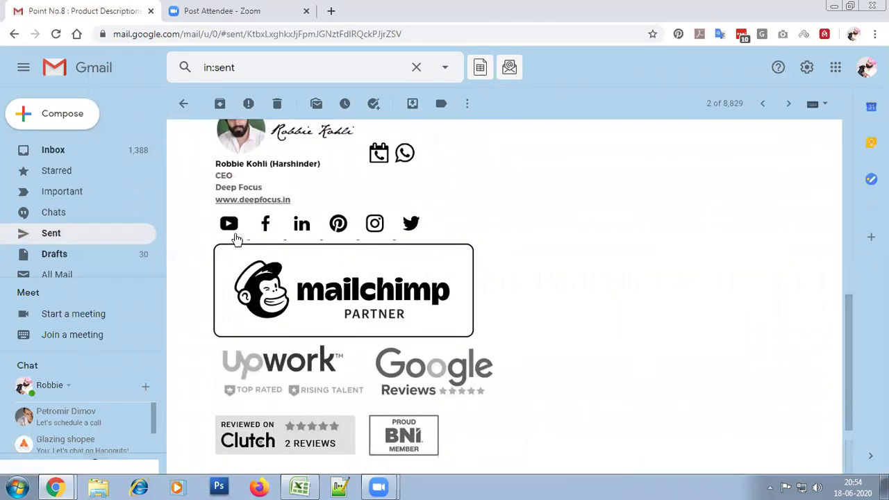
pyautogui.rightClick(264, 224)
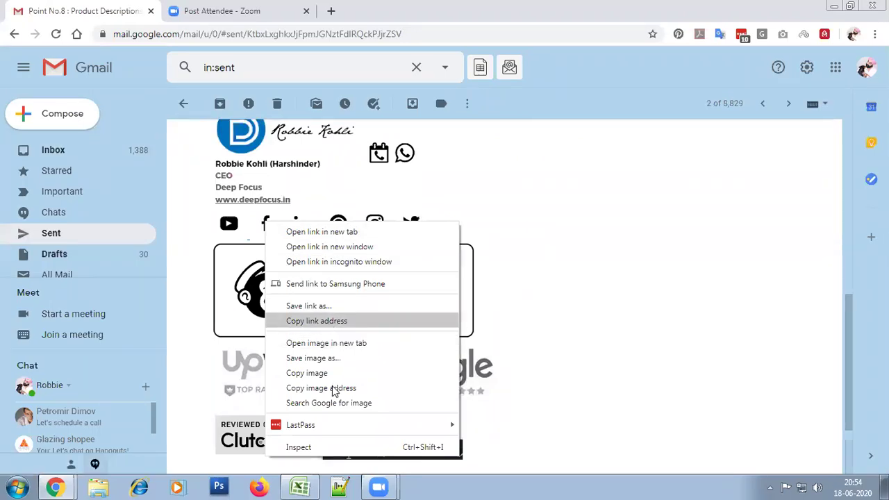
pyautogui.click(332, 328)
pyautogui.hotkey('alt', 'Tab')
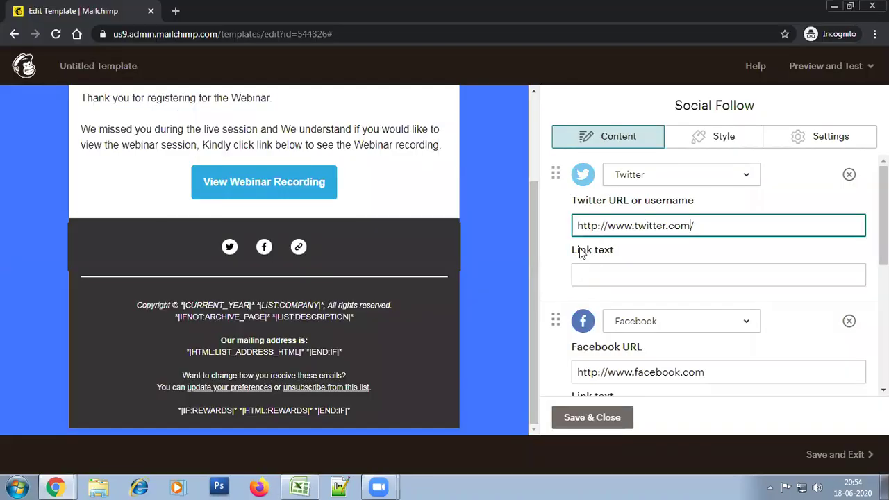
# Paste the Facebook page link and remove the Twitter and Website social links
pyautogui.doubleClick(650, 372)
pyautogui.hotkey('ctrl', 'v')
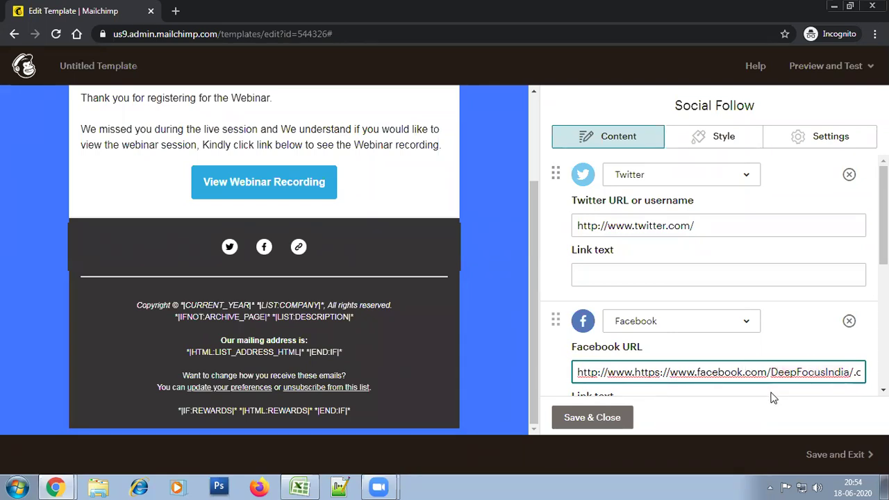
pyautogui.press('End')
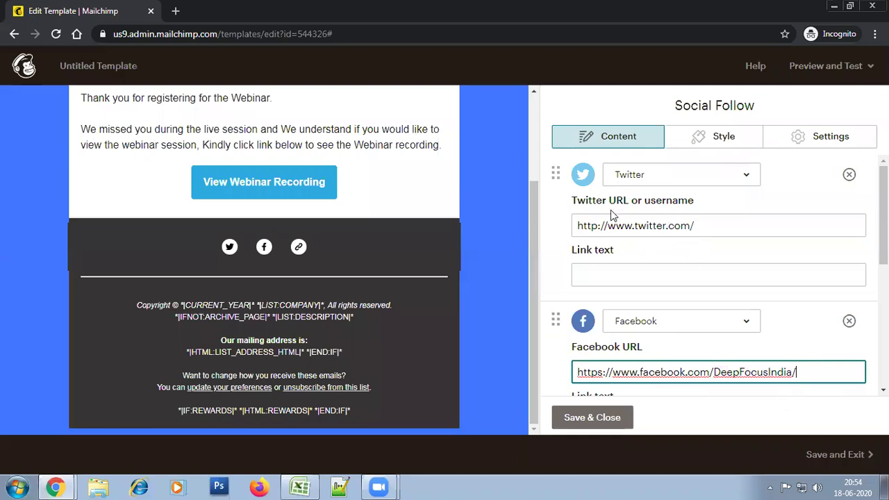
pyautogui.click(849, 175)
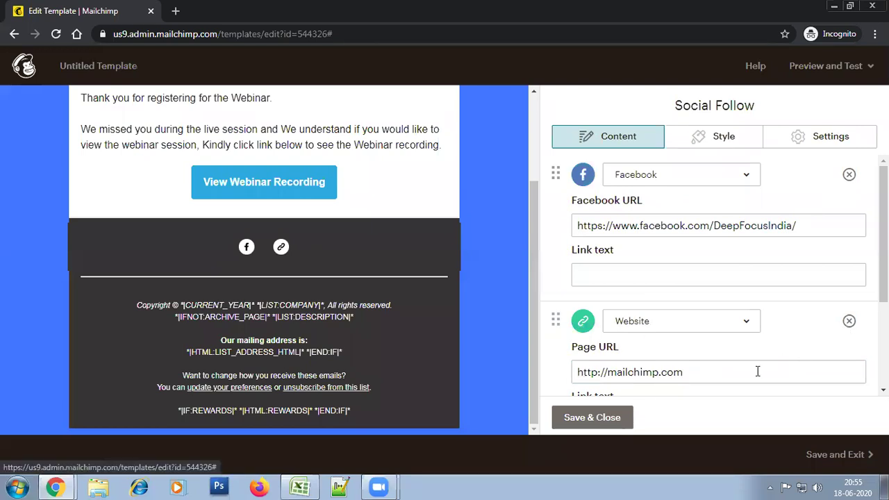
pyautogui.scroll(-2, 757, 351)
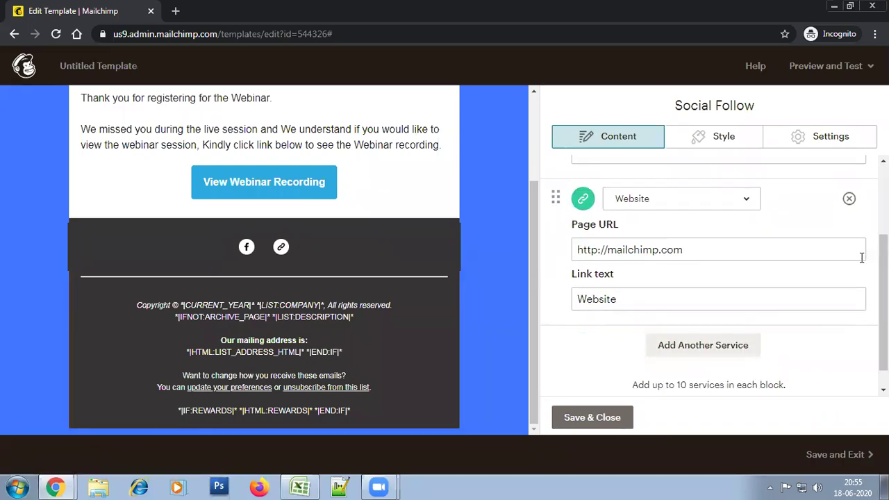
pyautogui.click(848, 199)
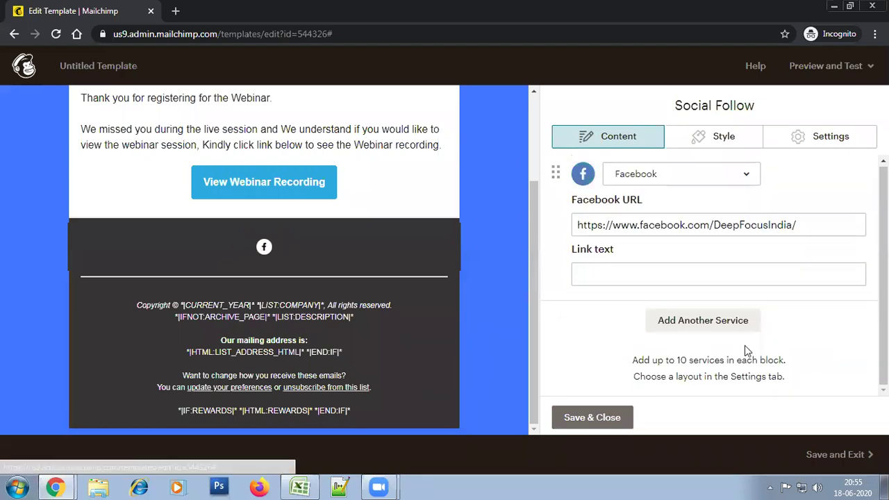
# Add Instagram as another social service in the block
pyautogui.click(700, 320)
pyautogui.click(674, 205)
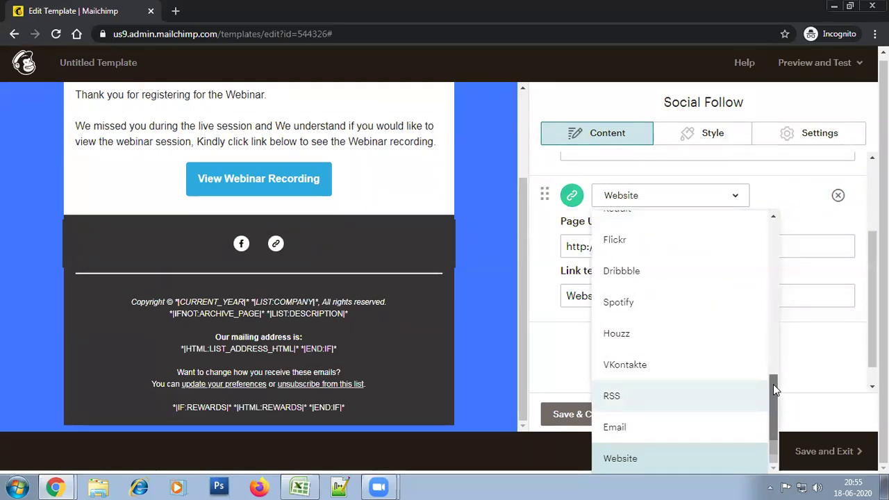
pyautogui.moveTo(772, 384); pyautogui.dragTo(774, 238)
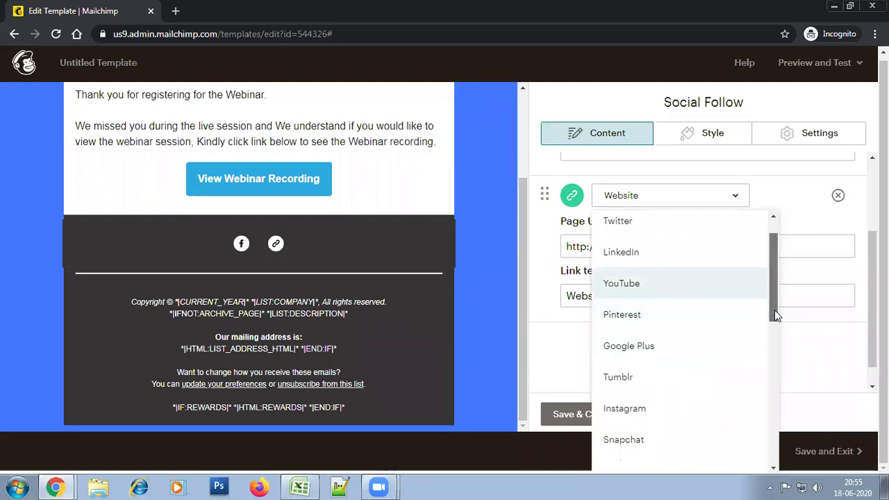
pyautogui.scroll(-2, 776, 312)
pyautogui.click(727, 350)
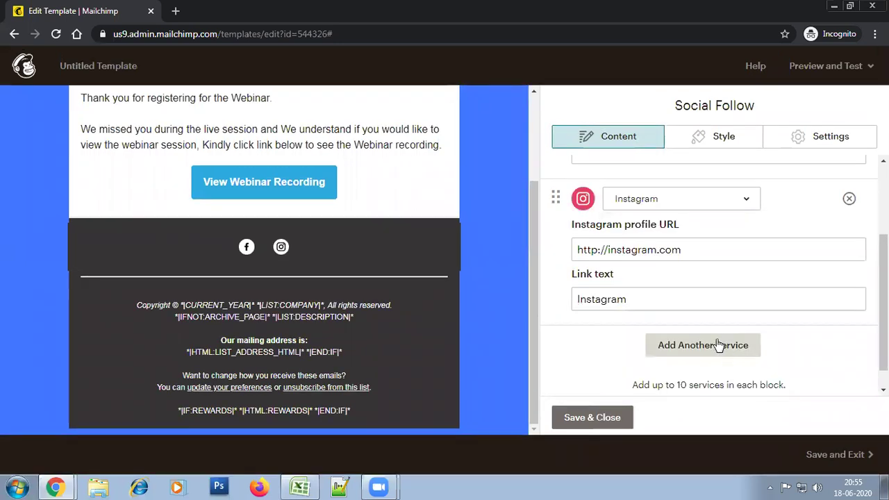
pyautogui.hotkey('alt', 'Tab')
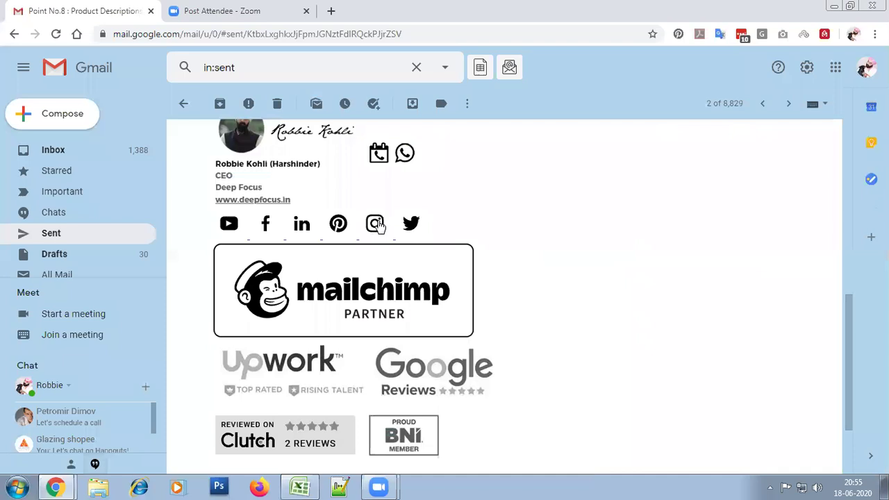
pyautogui.rightClick(378, 224)
pyautogui.click(433, 322)
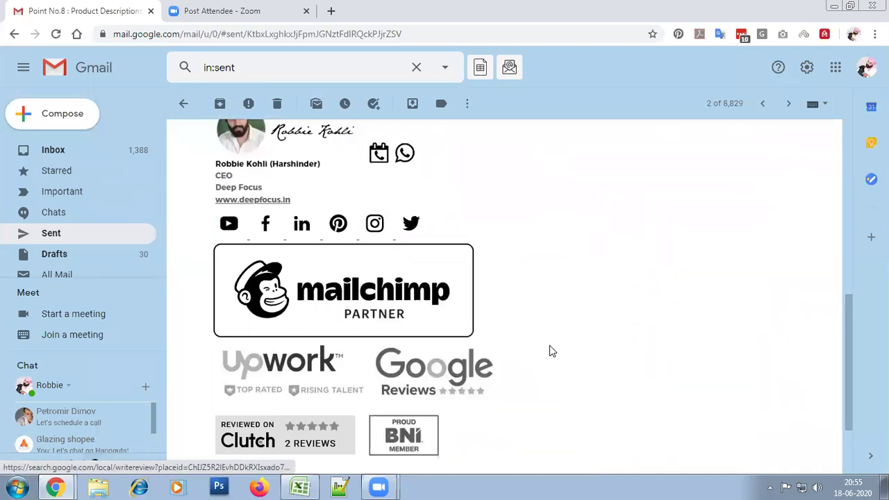
pyautogui.hotkey('alt', 'Tab')
pyautogui.click(682, 252)
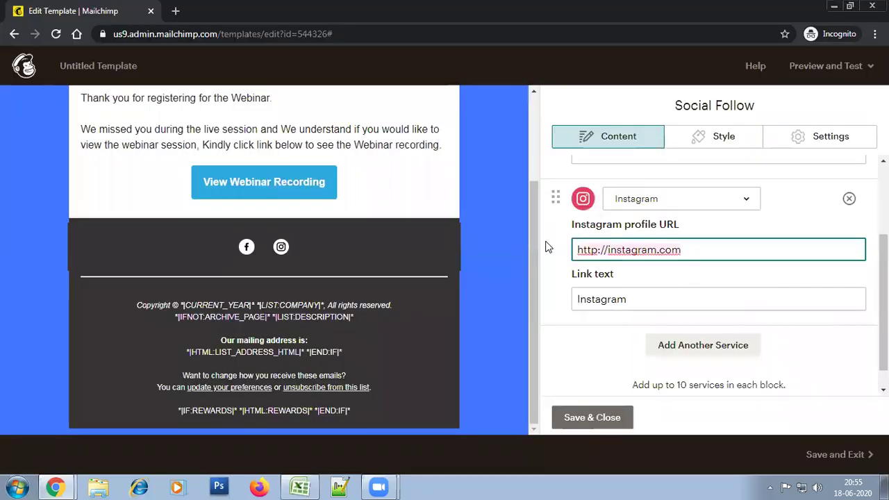
pyautogui.hotkey('ctrl', 'a')
pyautogui.hotkey('ctrl', 'v')
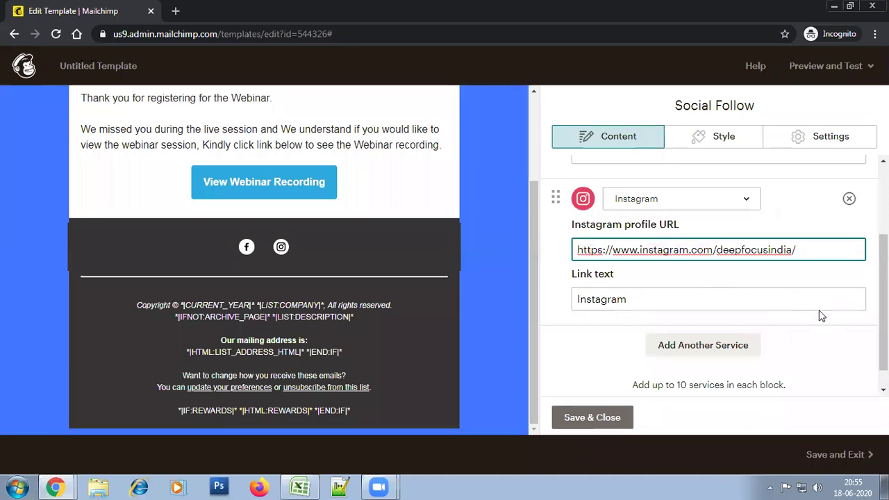
pyautogui.click(601, 420)
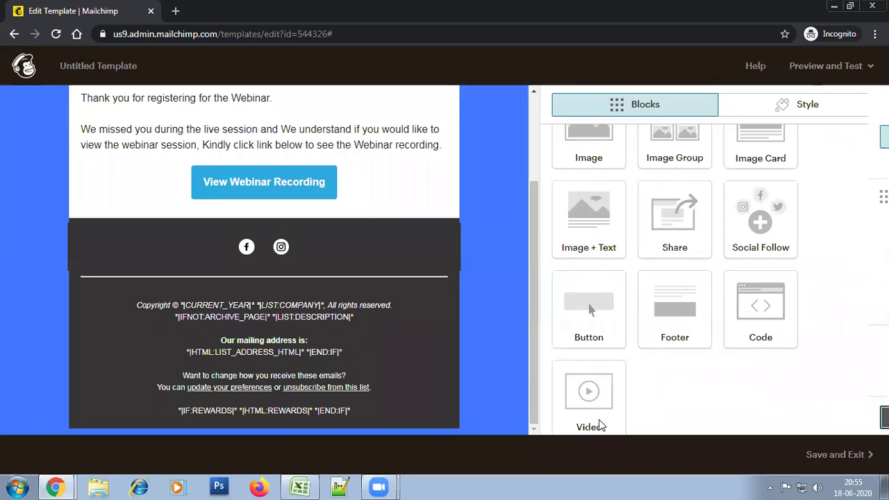
pyautogui.moveTo(391, 311)
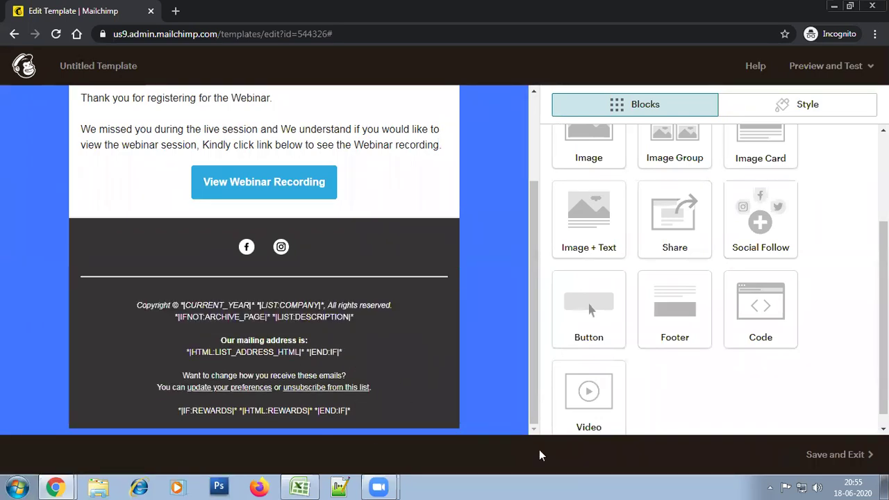
pyautogui.moveTo(383, 375)
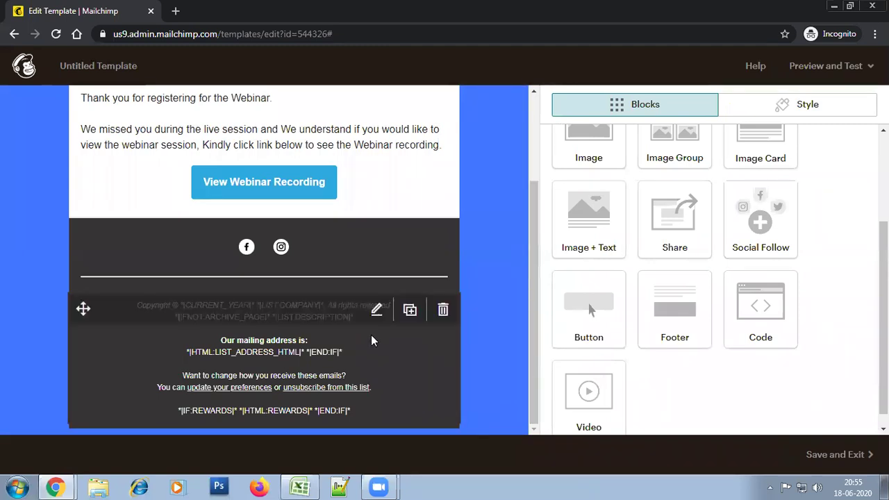
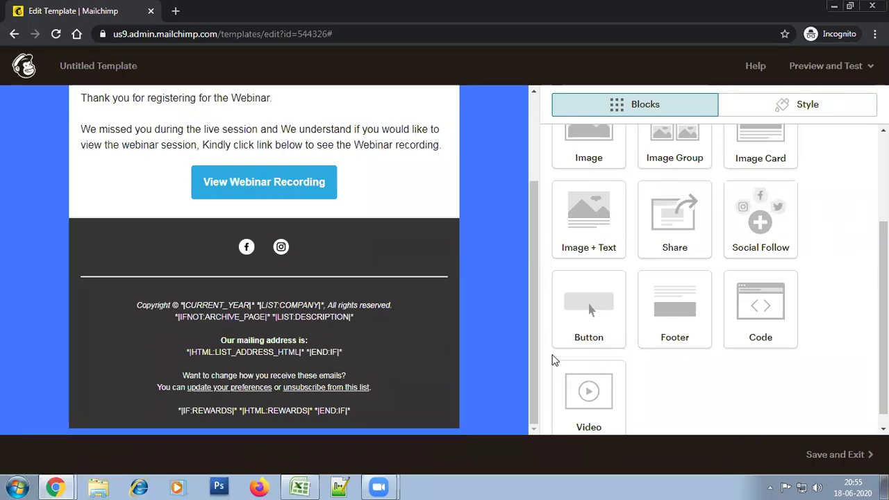
# Insert the Deep Focus logo image into the footer and delete the extra empty block
pyautogui.moveTo(532, 339); pyautogui.dragTo(527, 402)
pyautogui.moveTo(415, 327)
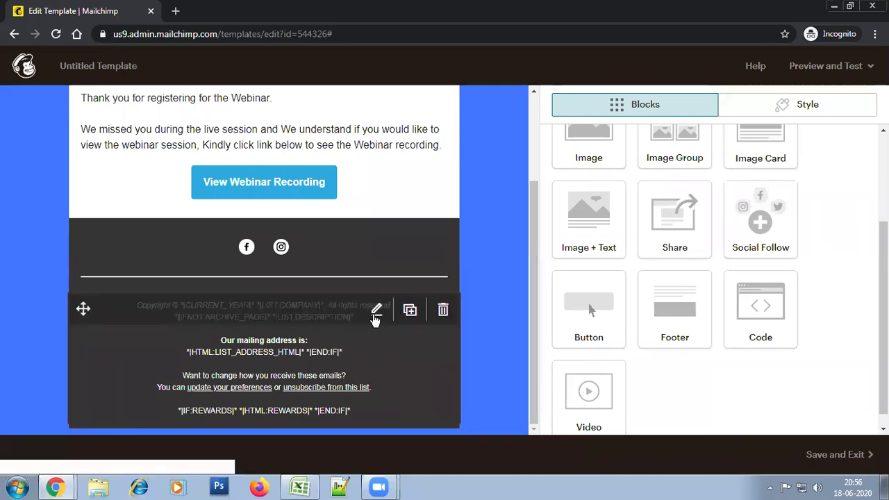
pyautogui.moveTo(620, 143); pyautogui.dragTo(318, 316)
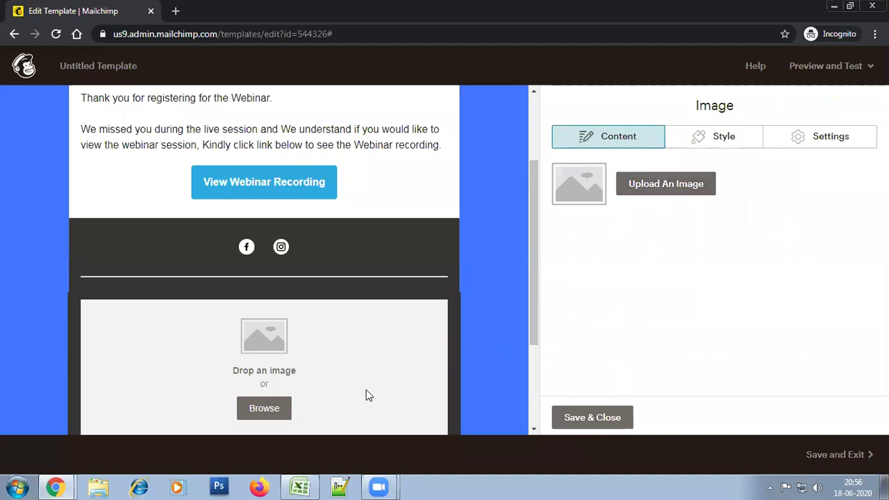
pyautogui.click(276, 415)
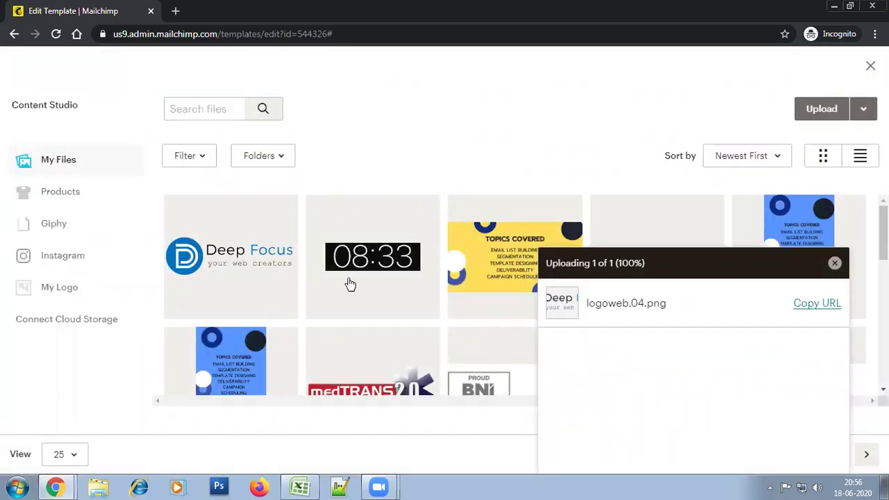
pyautogui.click(276, 284)
pyautogui.click(851, 109)
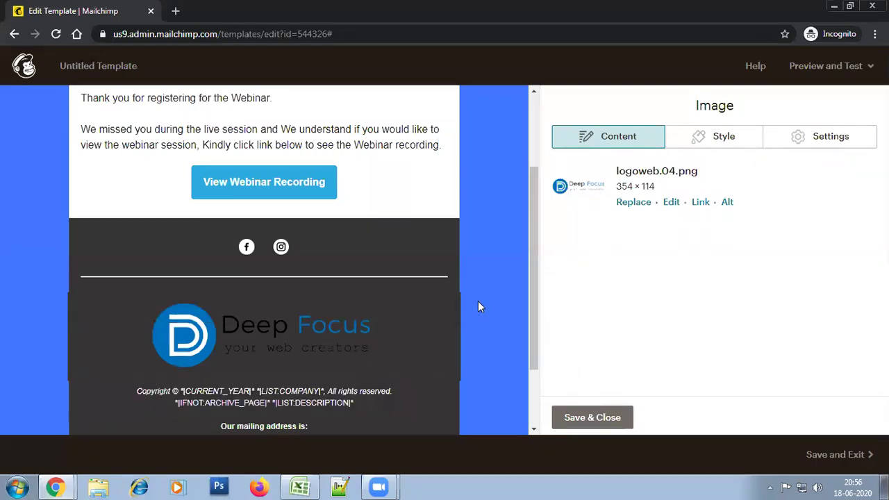
pyautogui.click(444, 285)
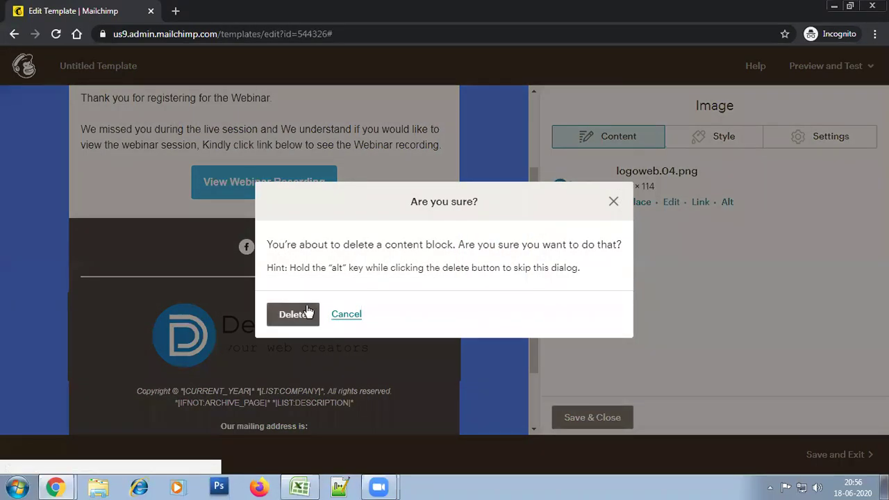
pyautogui.press('Return')
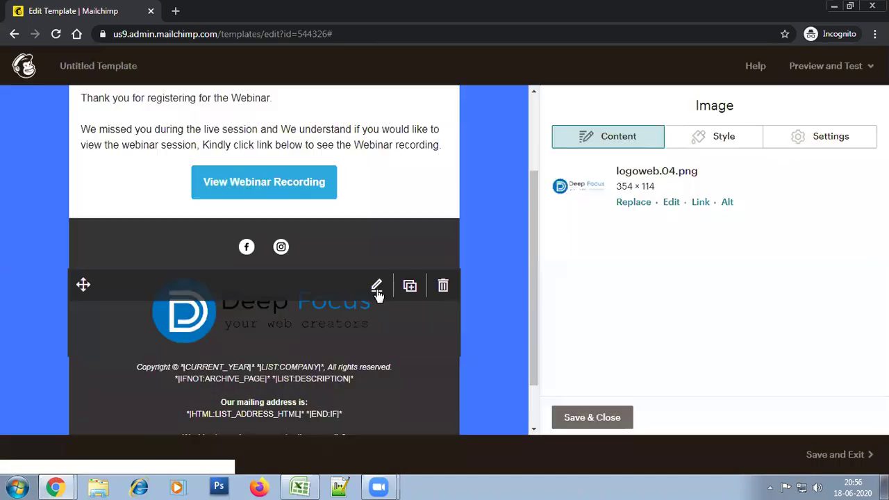
# Enable retina image support to shrink the logo to half size, then save and close
pyautogui.click(842, 145)
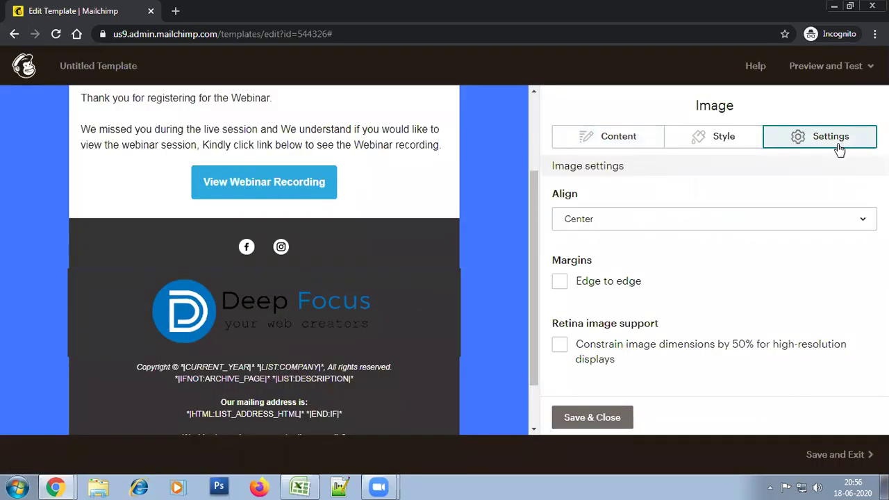
pyautogui.click(623, 345)
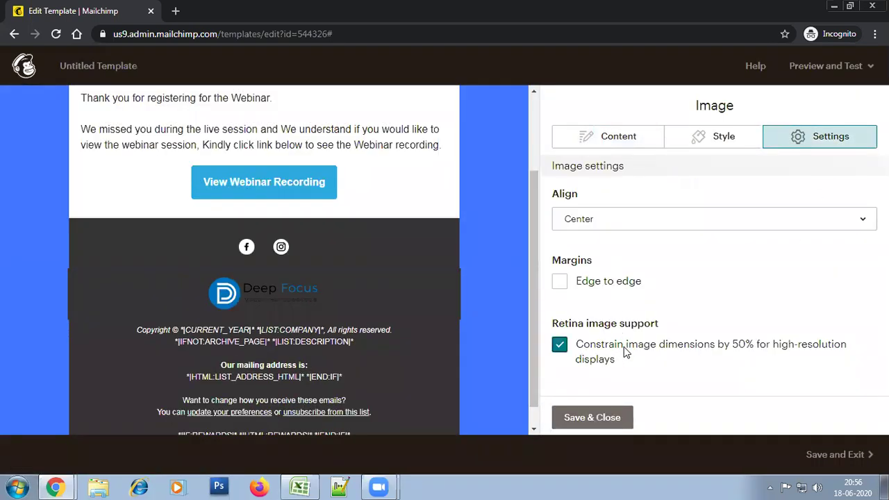
pyautogui.click(574, 414)
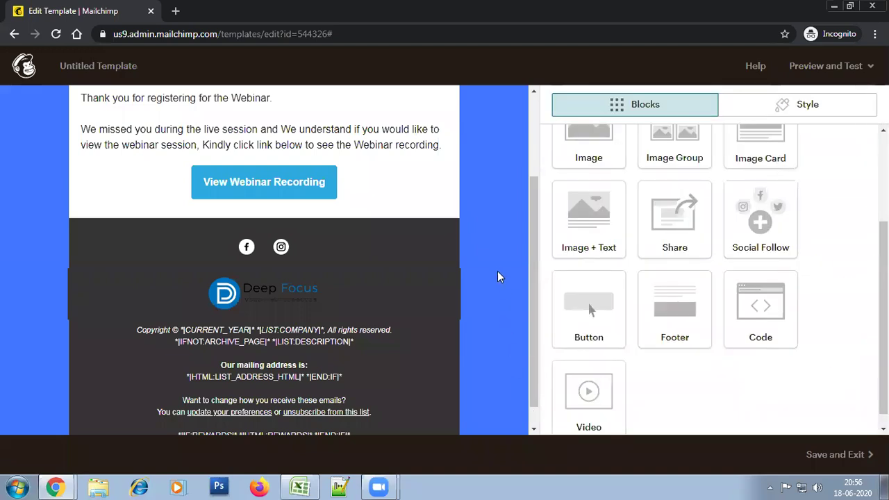
# Set the footer background colour to light grey #f0f0f0
pyautogui.click(824, 111)
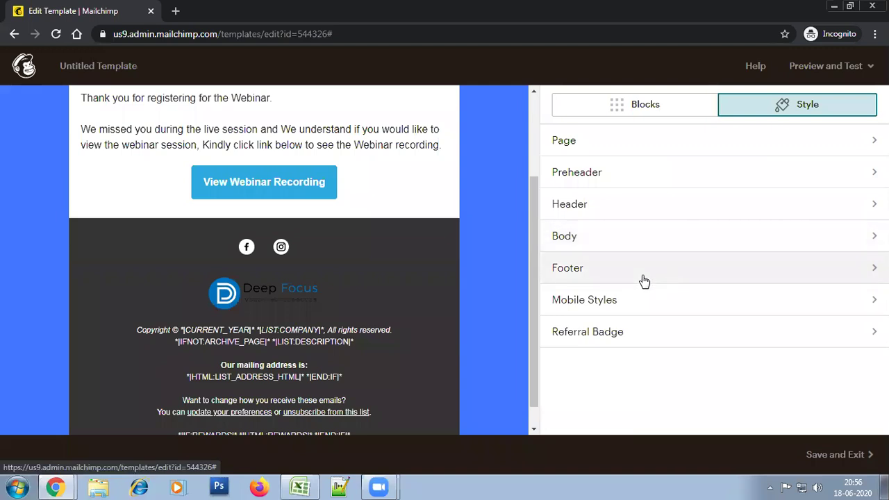
pyautogui.click(643, 280)
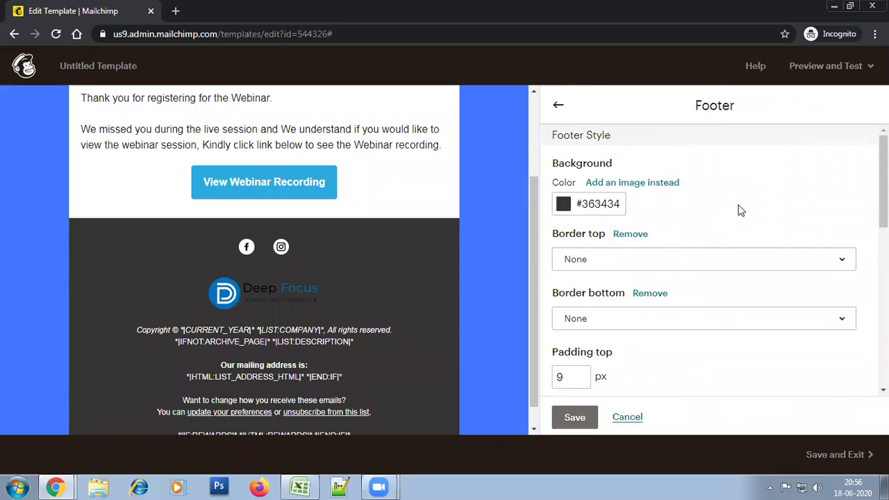
pyautogui.click(588, 202)
pyautogui.moveTo(618, 256); pyautogui.dragTo(561, 194)
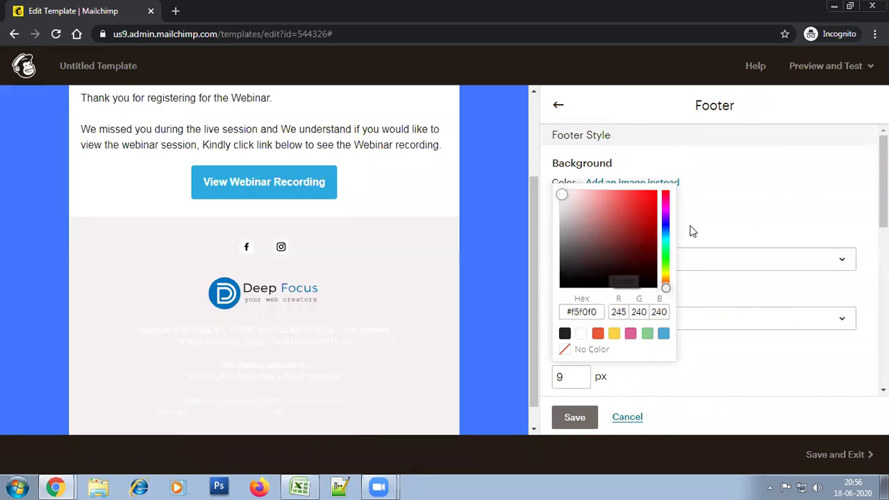
pyautogui.click(769, 218)
# Make the footer links black #000000 with underlining turned off
pyautogui.scroll(-7, 608, 330)
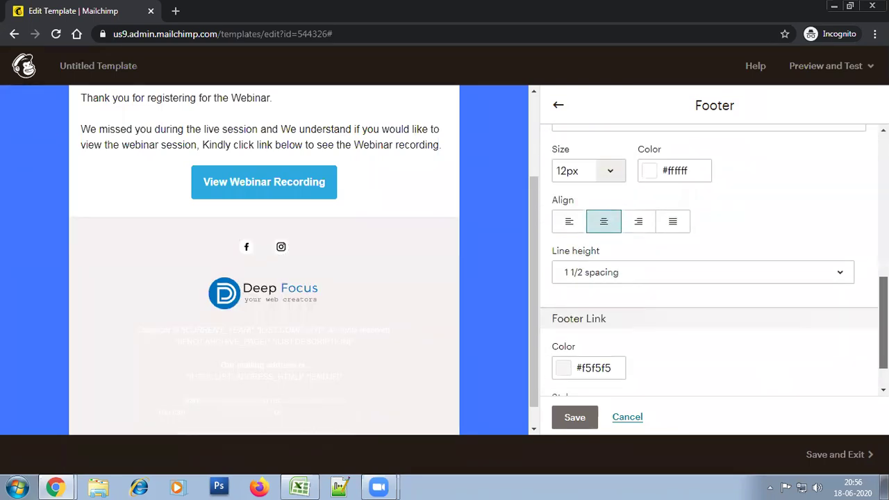
pyautogui.click(607, 329)
pyautogui.click(604, 212)
pyautogui.moveTo(604, 213); pyautogui.dragTo(561, 232)
pyautogui.click(691, 339)
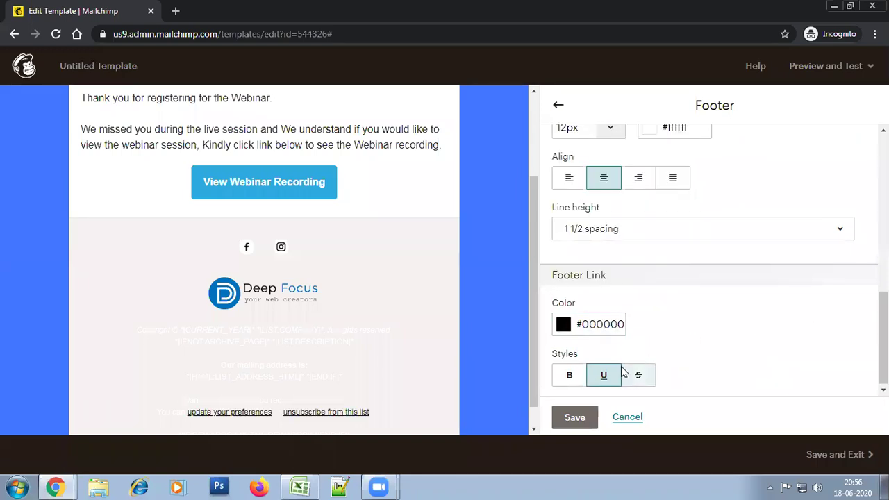
pyautogui.click(603, 375)
pyautogui.moveTo(883, 333); pyautogui.dragTo(883, 271)
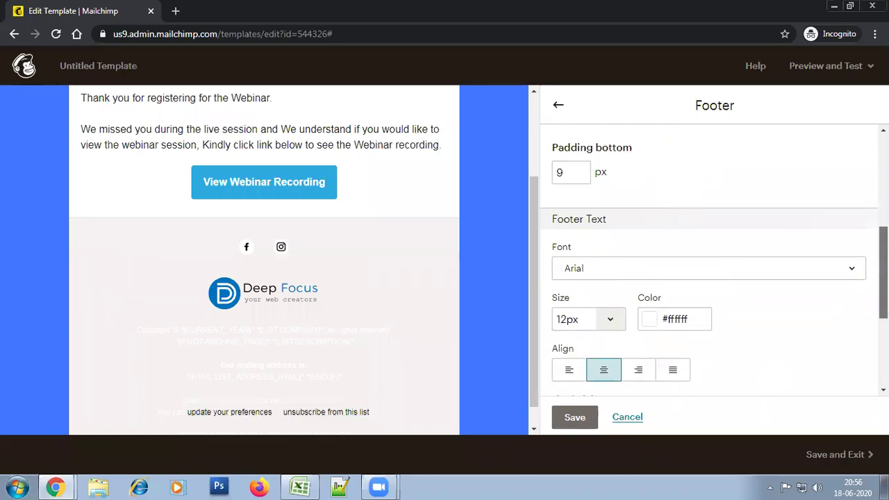
# Set the footer text colour to black #000000 and save the footer style
pyautogui.click(673, 318)
pyautogui.moveTo(682, 202); pyautogui.dragTo(642, 240)
pyautogui.click(629, 248)
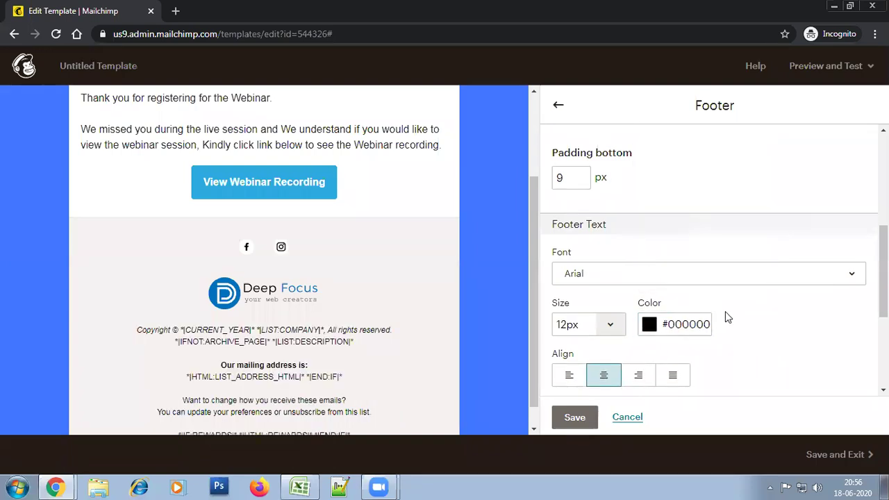
pyautogui.scroll(-3, 783, 319)
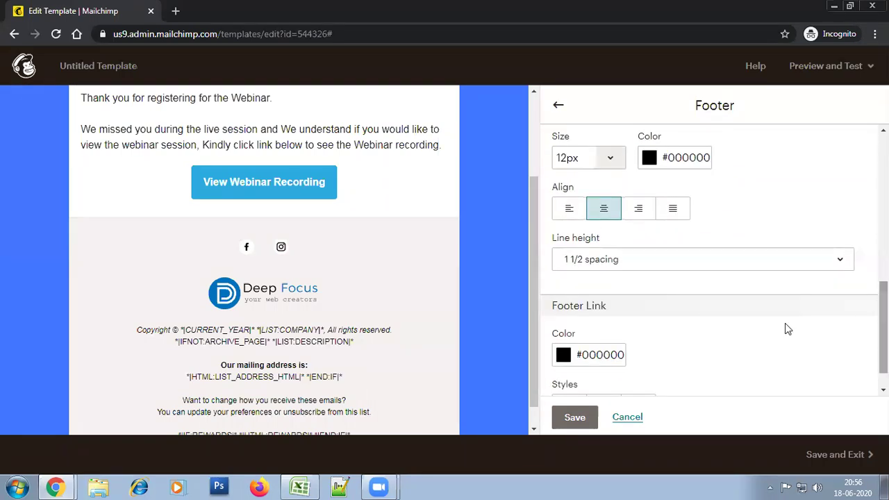
pyautogui.click(575, 415)
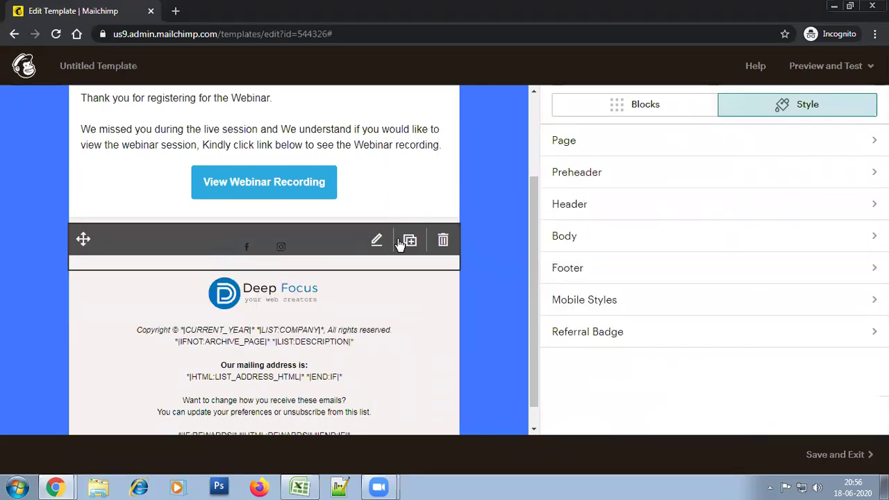
# Open the footer text block and review its copyright, LIST:COMPANY and archive merge-tag lines
pyautogui.scroll(-1, 525, 336)
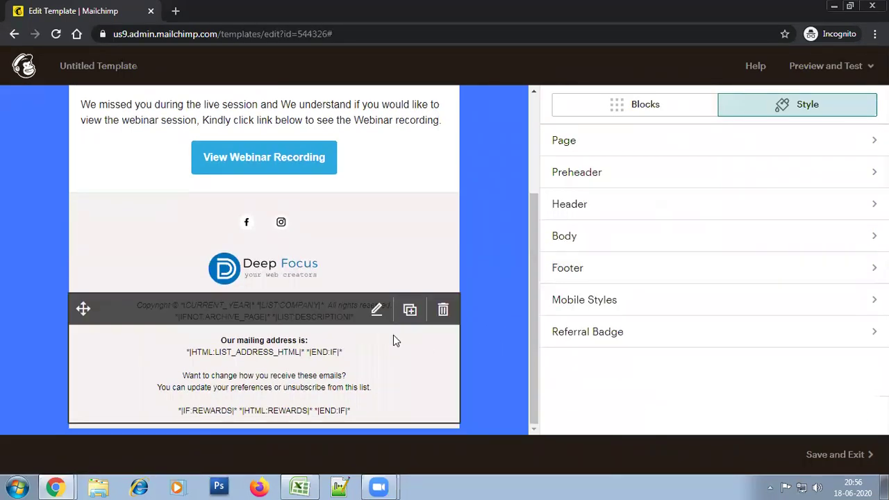
pyautogui.click(376, 311)
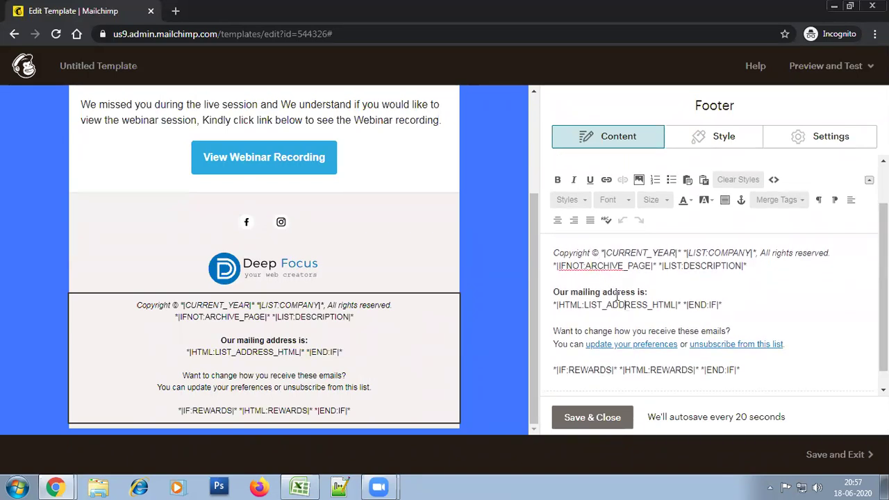
pyautogui.moveTo(751, 264); pyautogui.dragTo(685, 280)
pyautogui.moveTo(622, 272); pyautogui.dragTo(546, 269)
pyautogui.click(757, 268)
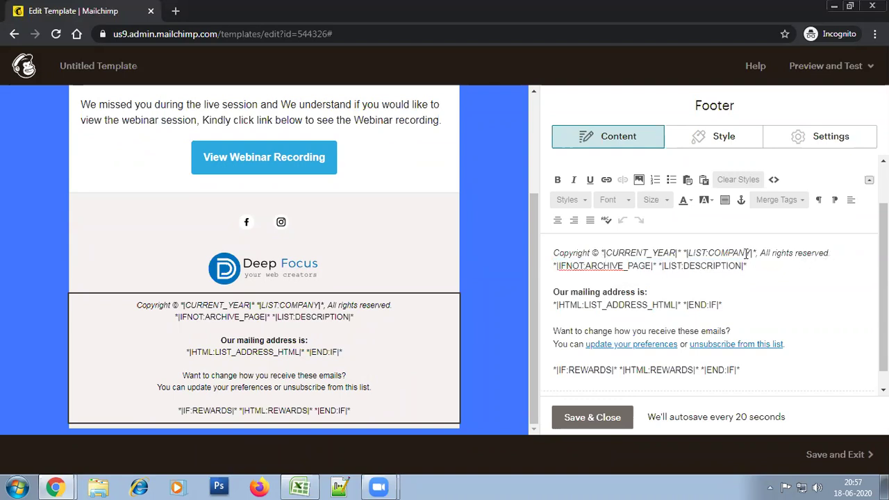
pyautogui.moveTo(756, 254); pyautogui.dragTo(678, 234)
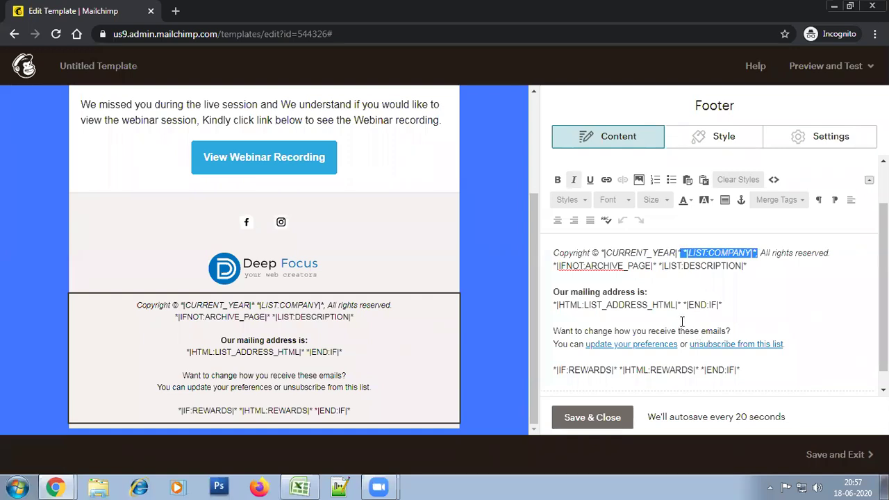
pyautogui.click(751, 291)
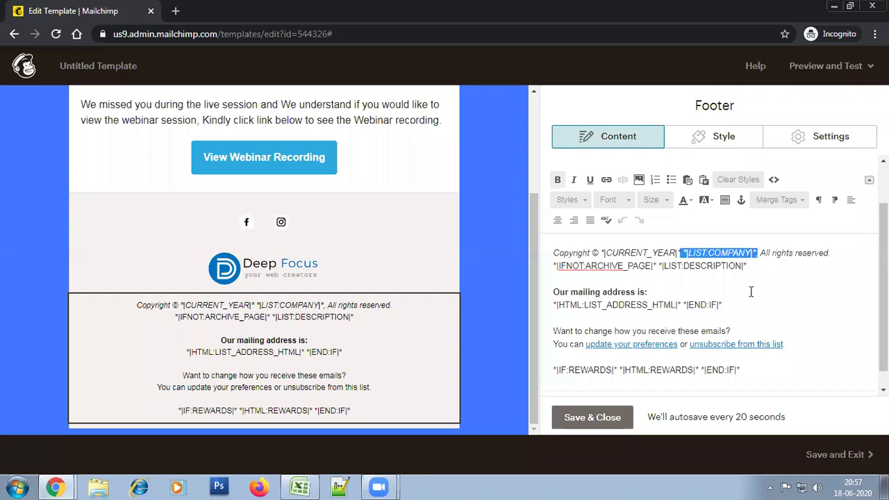
pyautogui.moveTo(758, 252); pyautogui.dragTo(687, 253)
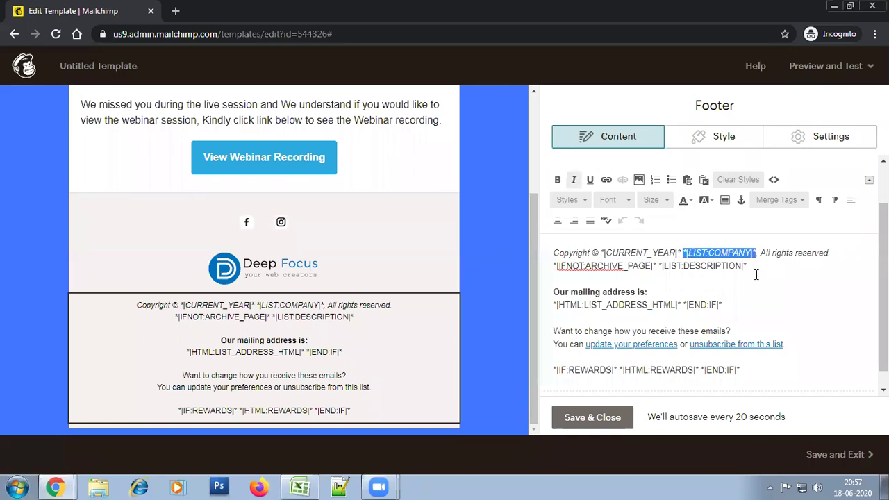
pyautogui.click(756, 277)
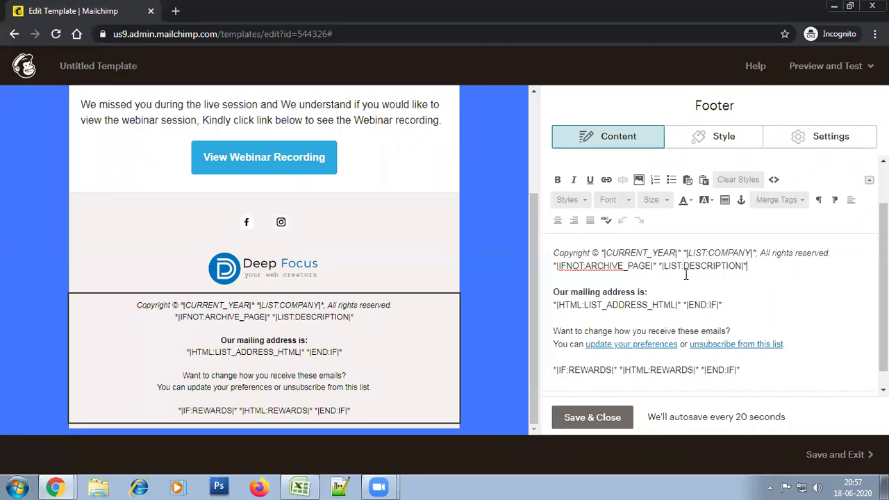
pyautogui.moveTo(669, 266); pyautogui.dragTo(682, 267)
# Delete the archive/description merge-tag line and the mailing address lines from the footer
pyautogui.moveTo(752, 286); pyautogui.dragTo(553, 264)
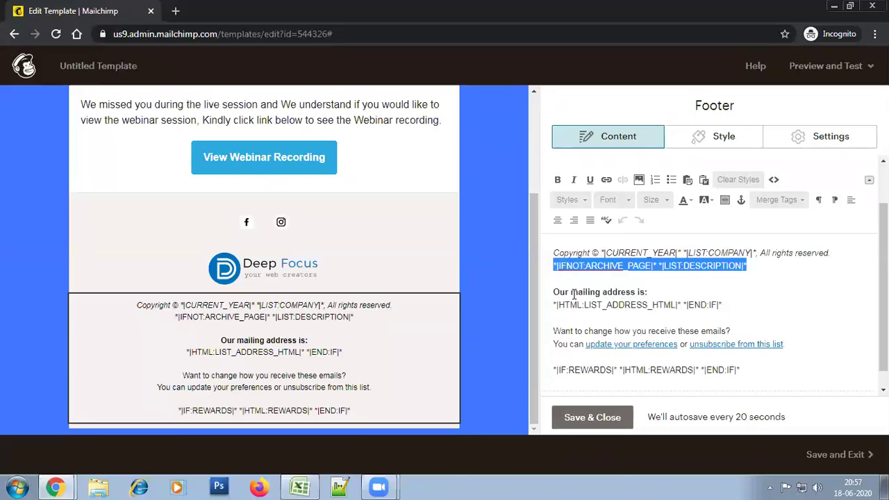
pyautogui.press('BackSpace')
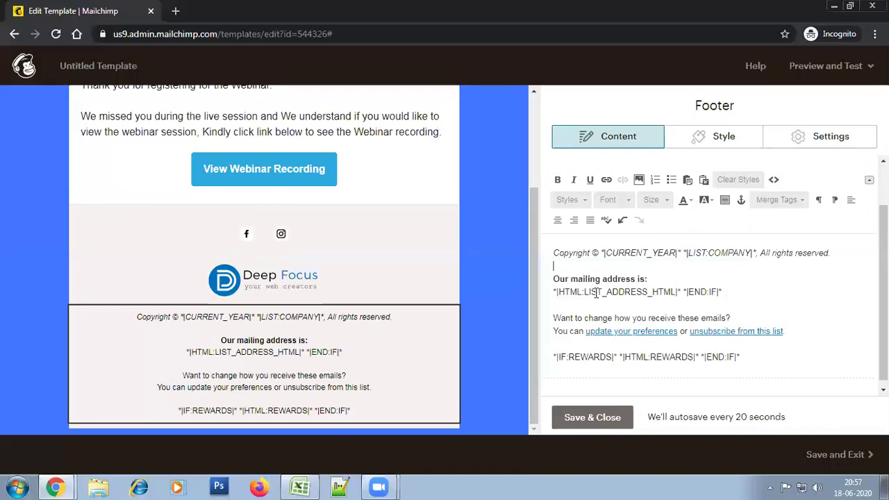
pyautogui.moveTo(738, 294); pyautogui.dragTo(553, 280)
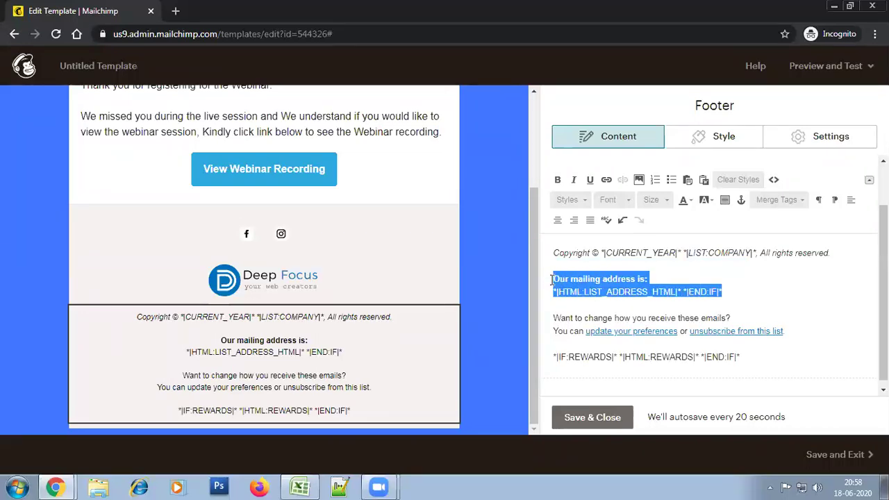
pyautogui.press('BackSpace')
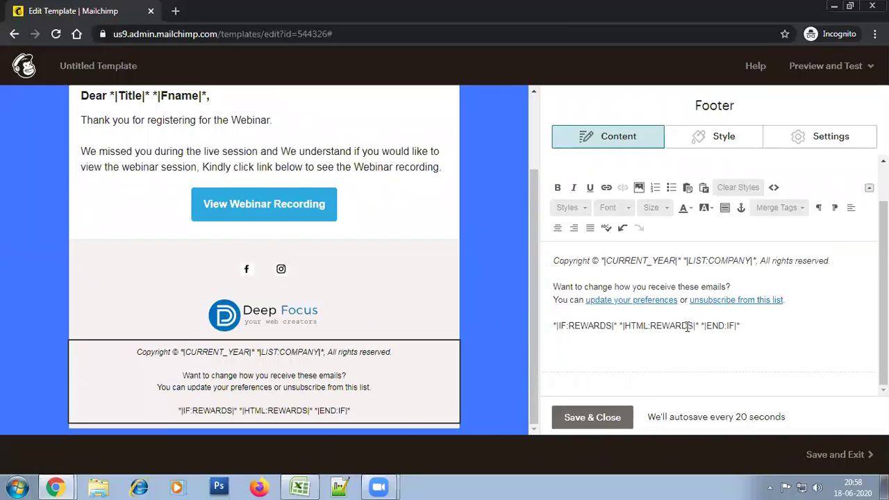
# Delete the footer line 'Want to change how you receive these emails?'
pyautogui.moveTo(747, 284); pyautogui.dragTo(539, 286)
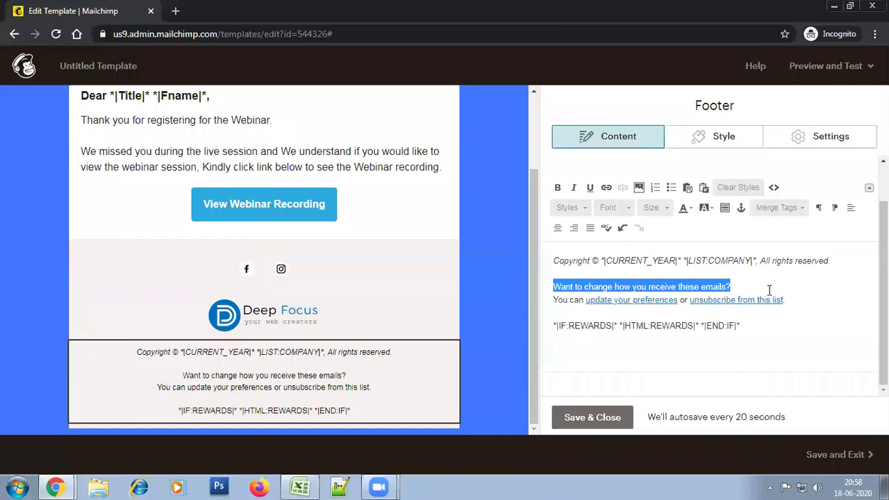
pyautogui.moveTo(789, 302); pyautogui.dragTo(569, 308)
pyautogui.click(758, 322)
pyautogui.moveTo(732, 290); pyautogui.dragTo(548, 283)
pyautogui.press('BackSpace')
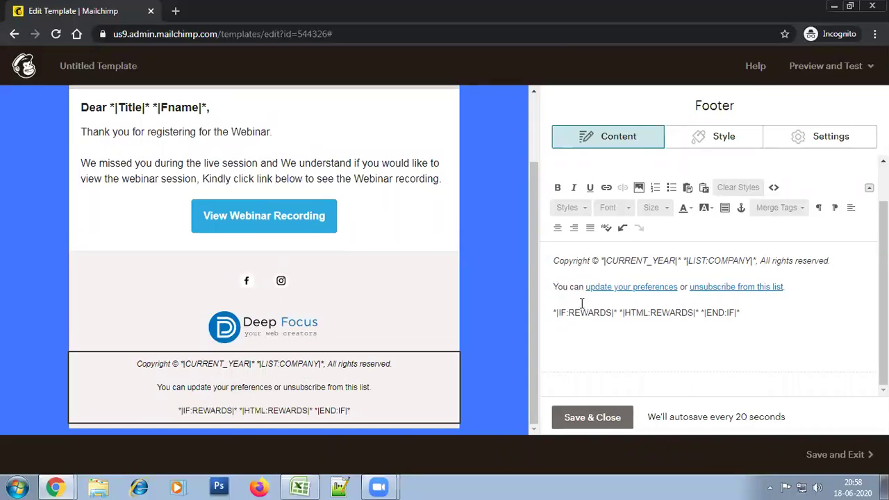
pyautogui.moveTo(585, 287); pyautogui.dragTo(556, 296)
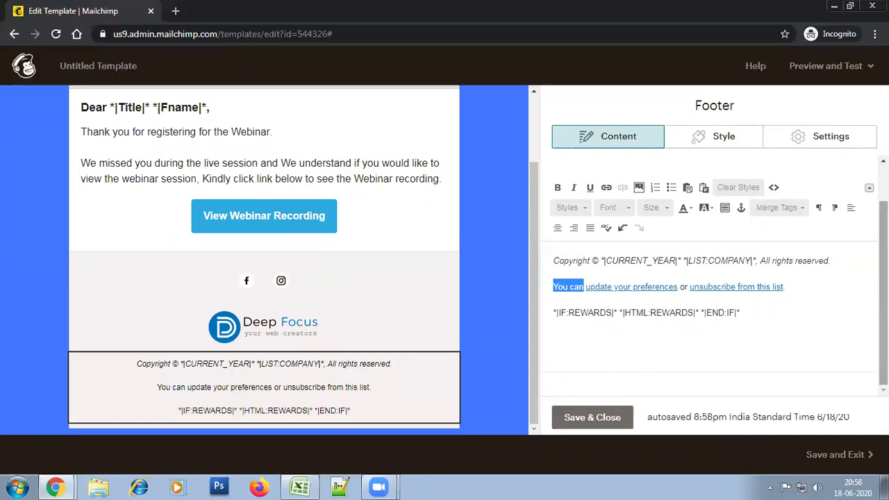
# Delete 'You can' so the line starts with 'update your preferences or unsubscribe from this list'
pyautogui.press('BackSpace')
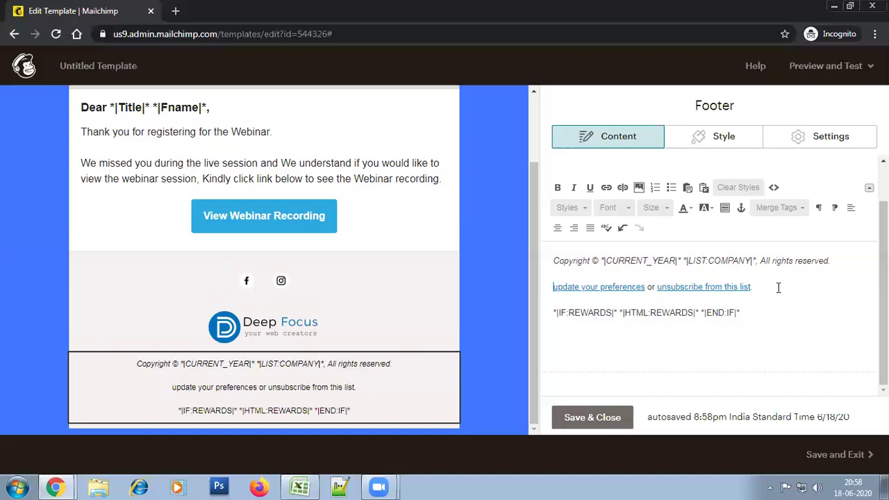
pyautogui.tripleClick(775, 286)
pyautogui.click(623, 312)
pyautogui.moveTo(646, 286); pyautogui.dragTo(616, 271)
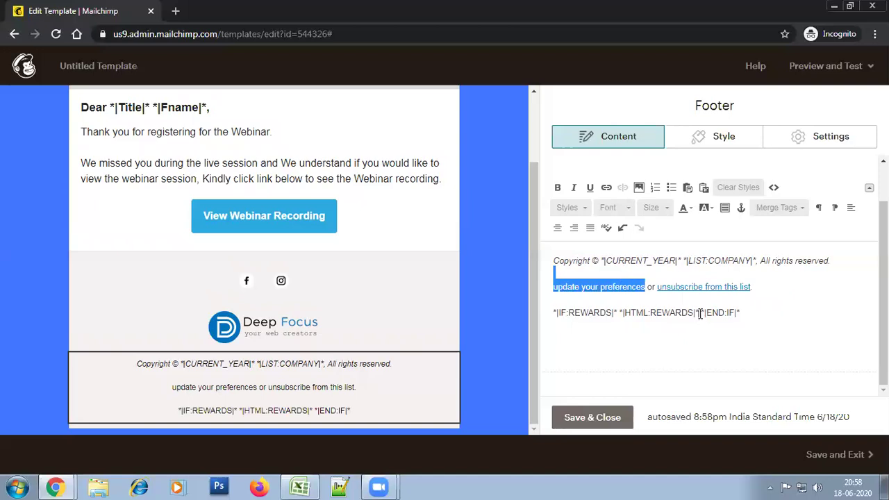
pyautogui.moveTo(748, 286); pyautogui.dragTo(726, 286)
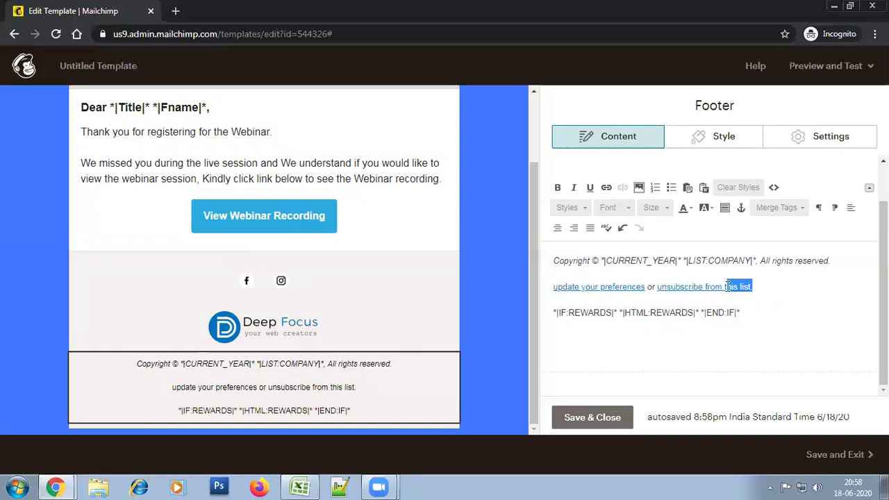
pyautogui.click(751, 344)
# Examine the REWARDS merge-tag line in the footer, leaving it unchanged
pyautogui.moveTo(783, 313); pyautogui.dragTo(540, 325)
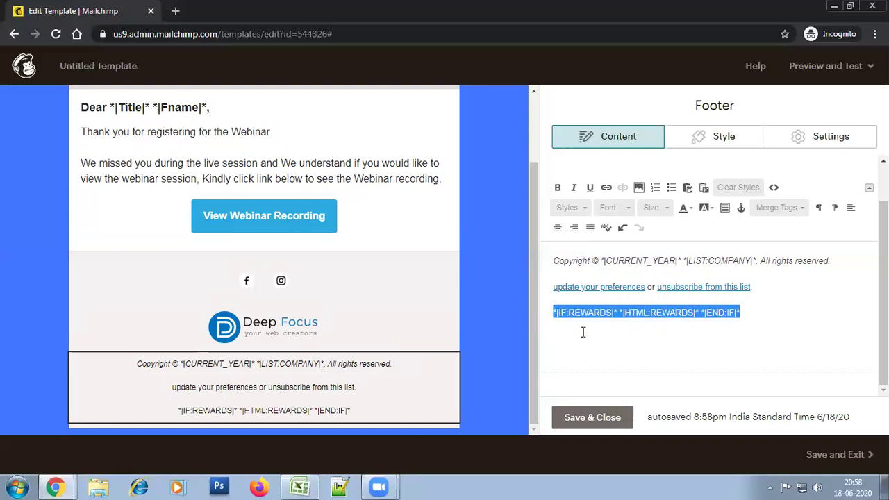
pyautogui.click(636, 334)
pyautogui.moveTo(764, 309); pyautogui.dragTo(548, 326)
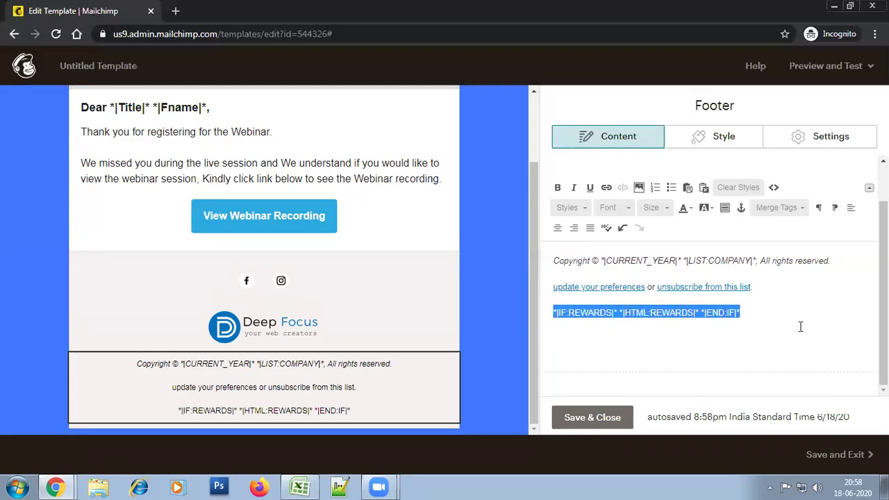
pyautogui.click(771, 329)
pyautogui.moveTo(747, 312); pyautogui.dragTo(554, 306)
pyautogui.click(622, 352)
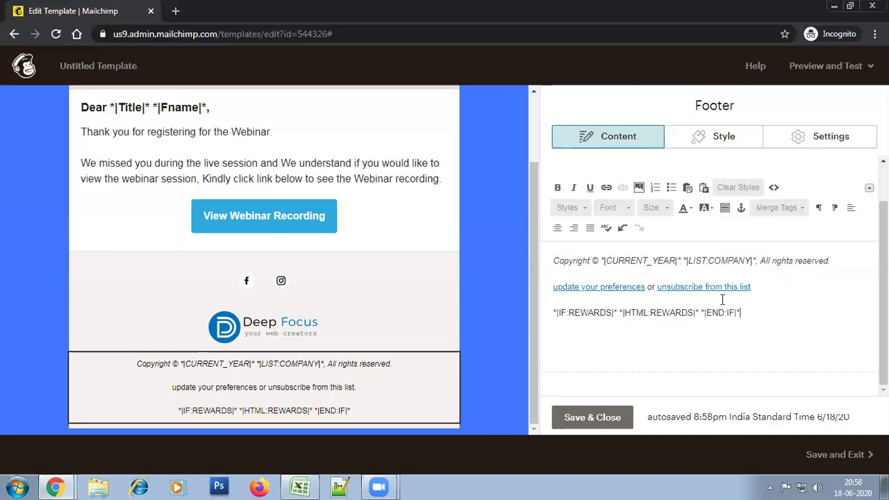
pyautogui.moveTo(741, 313); pyautogui.dragTo(554, 321)
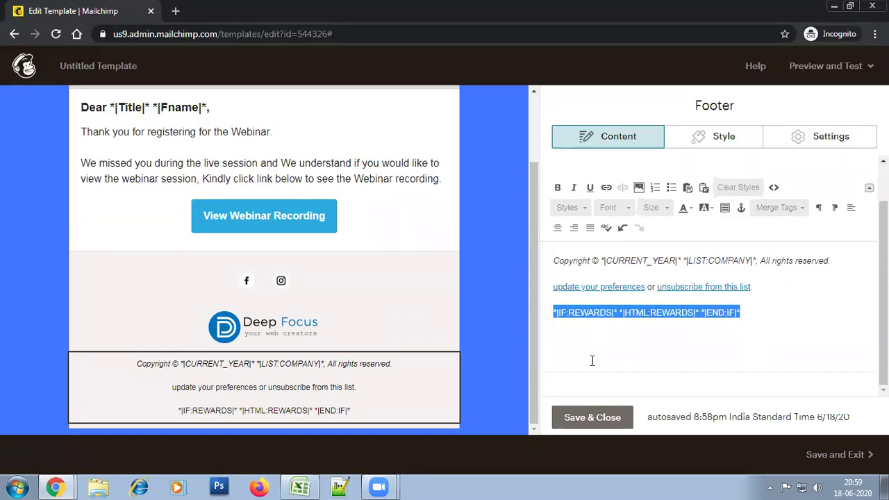
pyautogui.click(718, 331)
pyautogui.moveTo(741, 312); pyautogui.dragTo(550, 310)
pyautogui.click(658, 350)
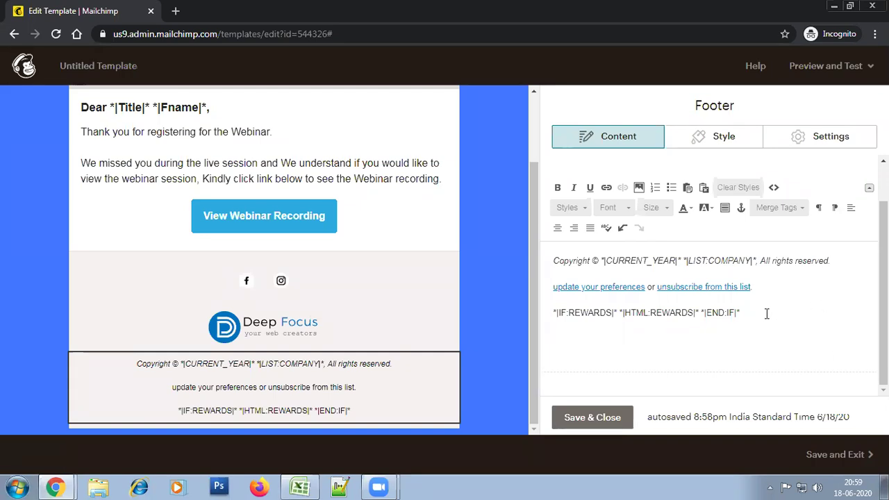
pyautogui.moveTo(766, 314); pyautogui.dragTo(748, 321)
pyautogui.click(568, 323)
pyautogui.click(749, 324)
pyautogui.moveTo(777, 316); pyautogui.dragTo(546, 294)
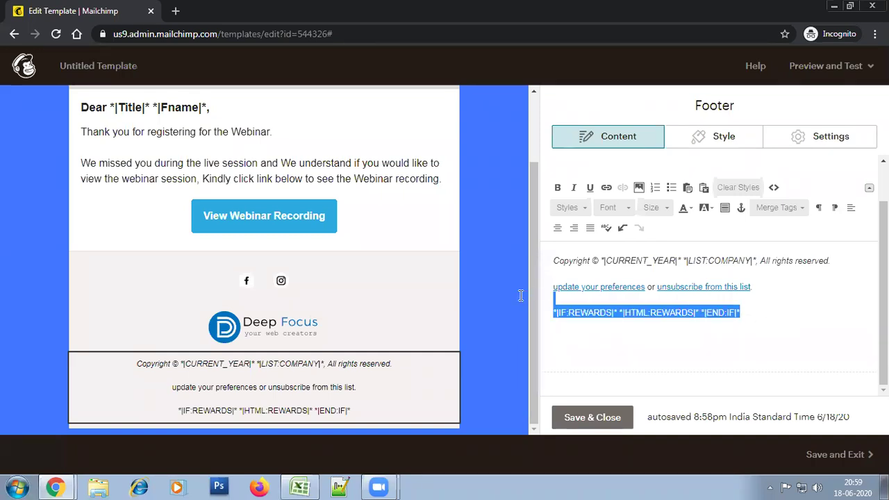
pyautogui.click(781, 317)
pyautogui.moveTo(781, 318); pyautogui.dragTo(551, 305)
pyautogui.click(806, 314)
pyautogui.moveTo(742, 314); pyautogui.dragTo(548, 309)
pyautogui.click(677, 335)
pyautogui.moveTo(688, 312); pyautogui.dragTo(579, 312)
pyautogui.click(754, 350)
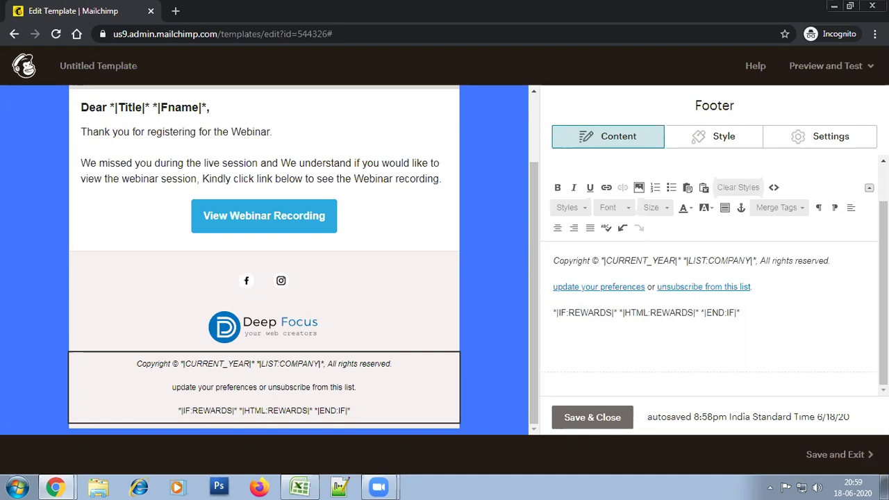
# Save the footer edits and give the preheader a dark grey background
pyautogui.click(591, 417)
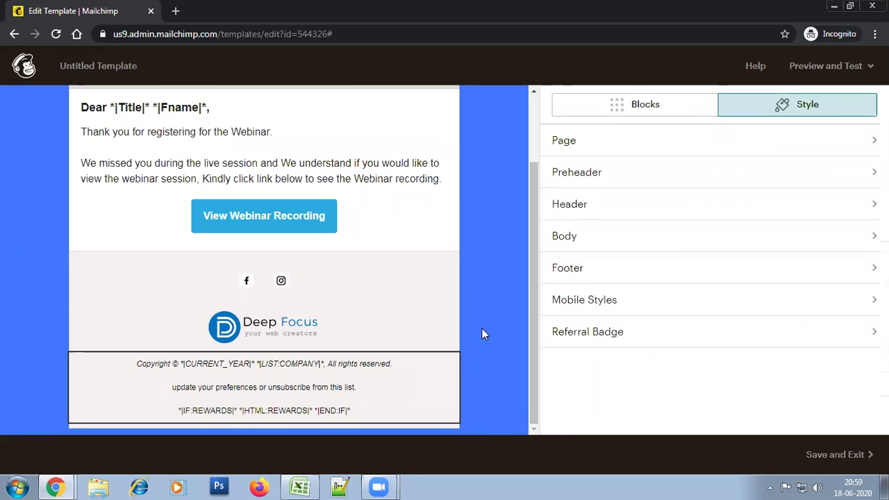
pyautogui.moveTo(530, 382); pyautogui.dragTo(534, 305)
pyautogui.moveTo(536, 369); pyautogui.dragTo(522, 203)
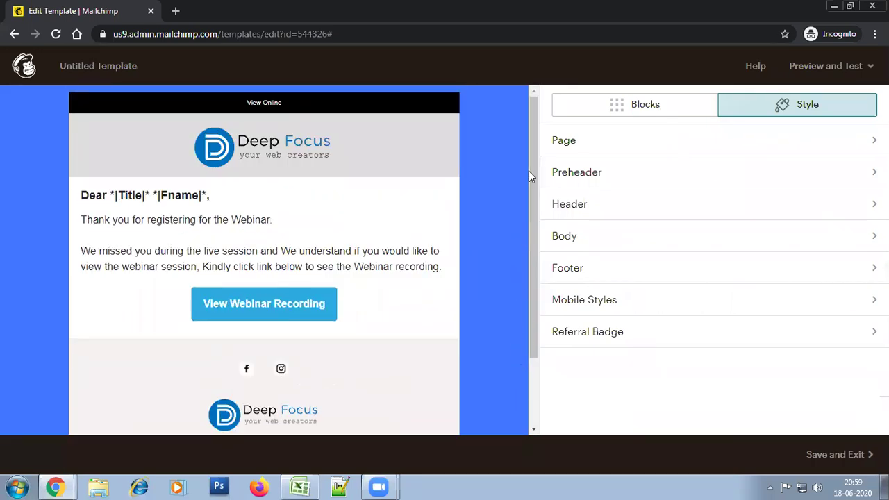
pyautogui.click(657, 183)
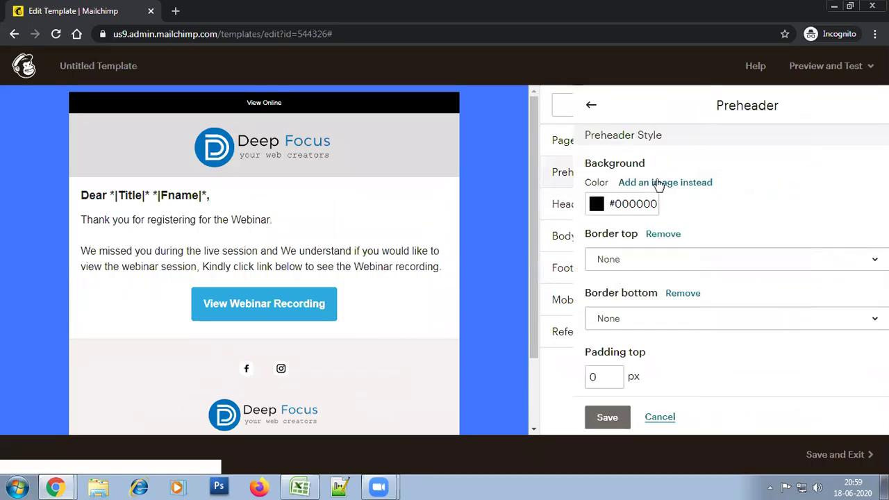
pyautogui.click(617, 203)
pyautogui.moveTo(594, 229); pyautogui.dragTo(559, 271)
pyautogui.click(552, 229)
pyautogui.click(595, 203)
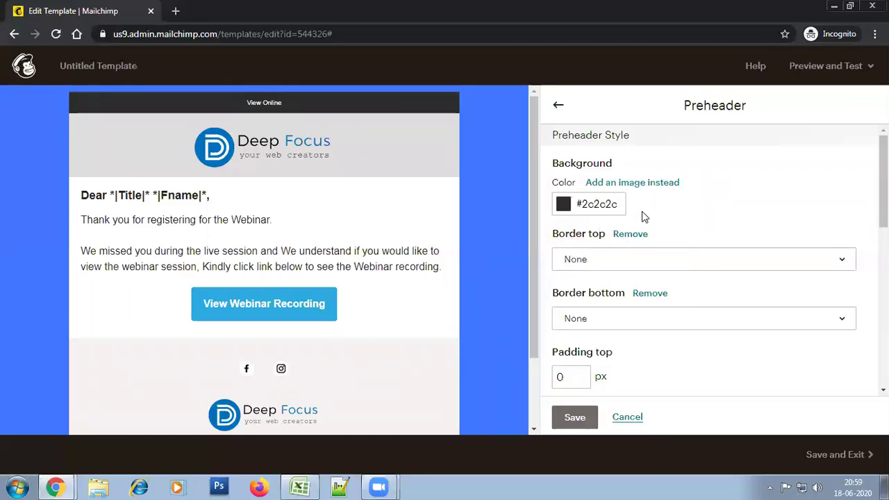
pyautogui.click(558, 104)
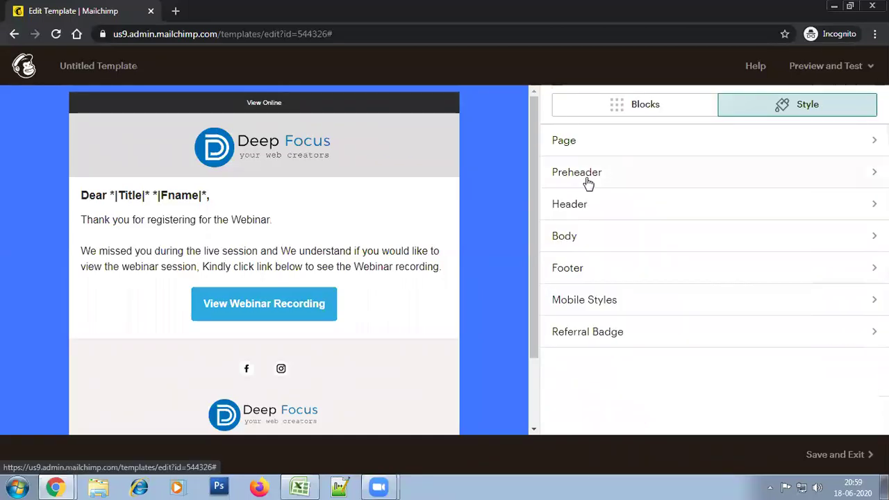
# Lighten the header background colour and save the header style
pyautogui.click(592, 212)
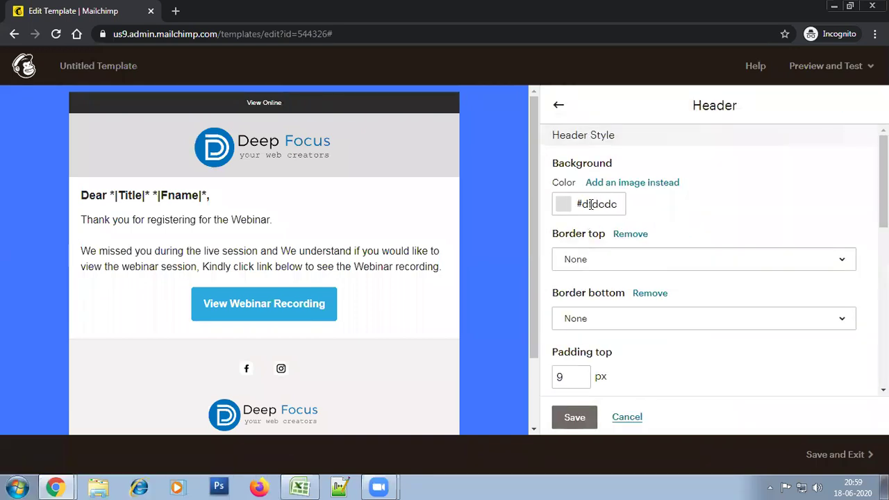
pyautogui.click(590, 204)
pyautogui.moveTo(589, 204); pyautogui.dragTo(559, 191)
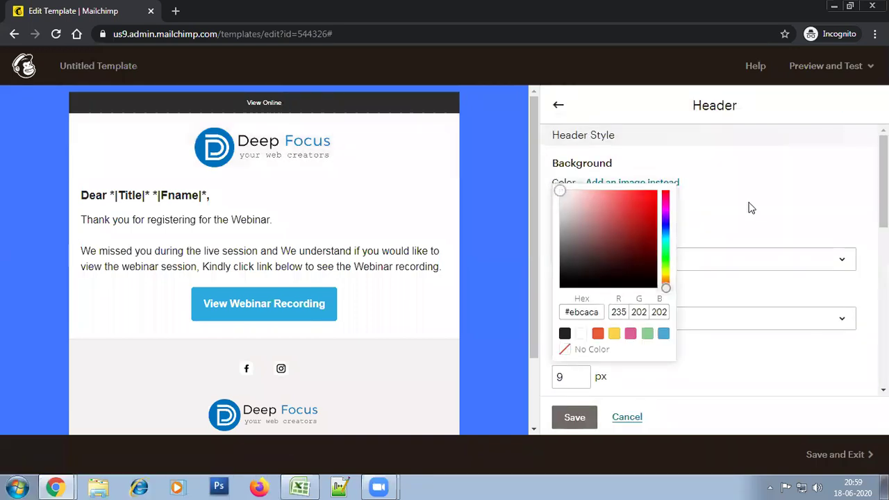
pyautogui.click(750, 208)
pyautogui.click(575, 416)
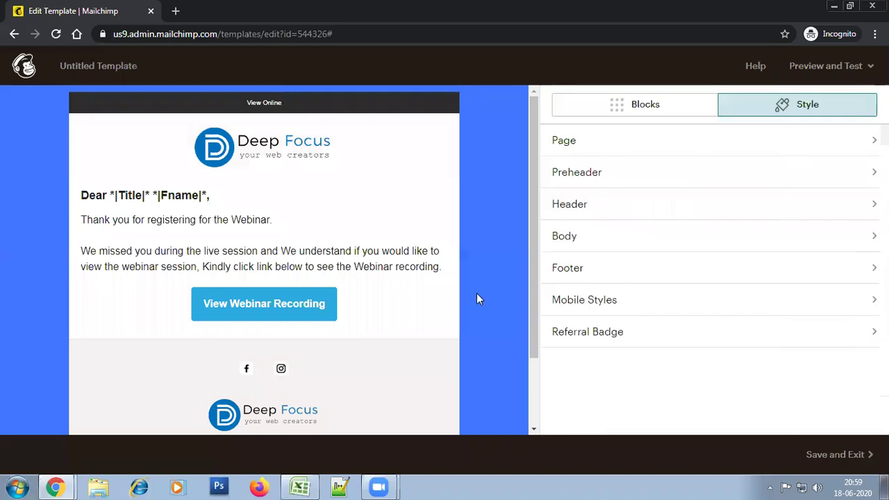
# Change the page background to pale blue-grey #dee3f0 and save
pyautogui.click(580, 143)
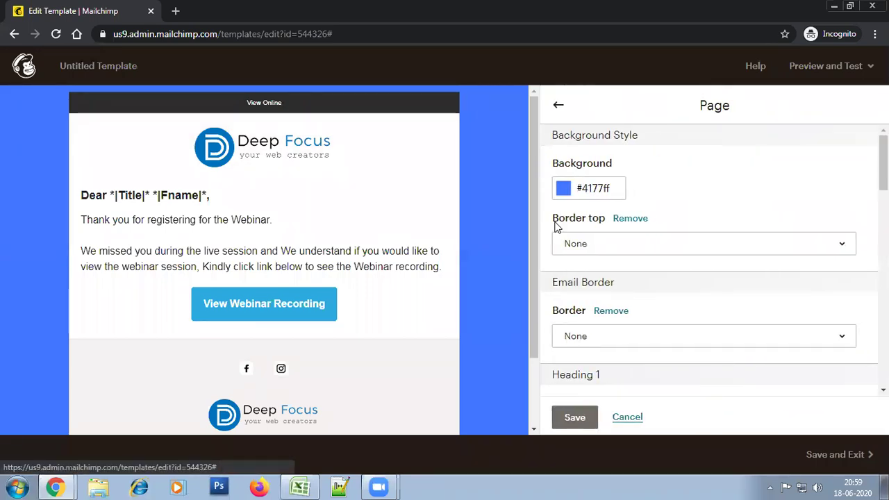
pyautogui.click(595, 190)
pyautogui.moveTo(582, 239); pyautogui.dragTo(568, 180)
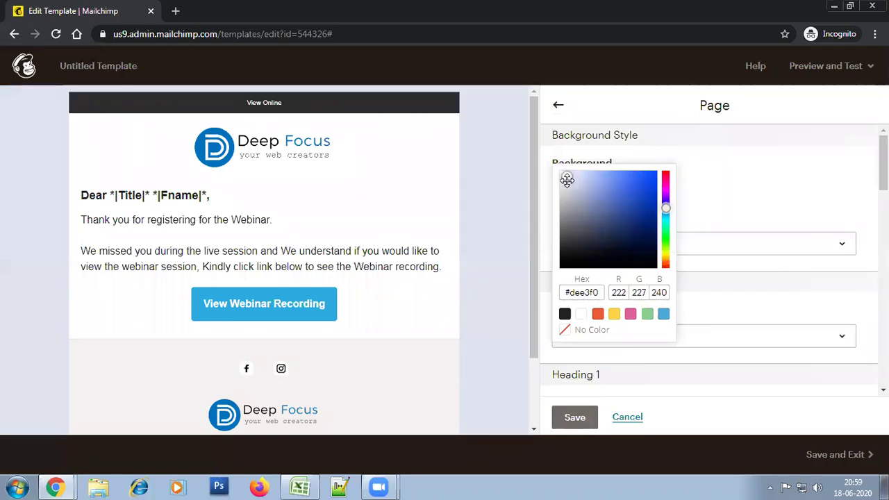
pyautogui.moveTo(532, 311); pyautogui.dragTo(525, 275)
pyautogui.click(561, 417)
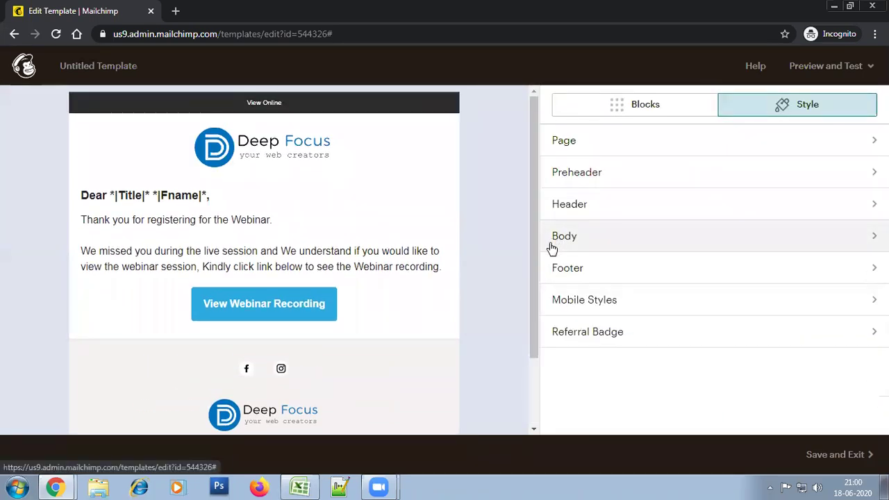
pyautogui.moveTo(531, 274); pyautogui.dragTo(541, 230)
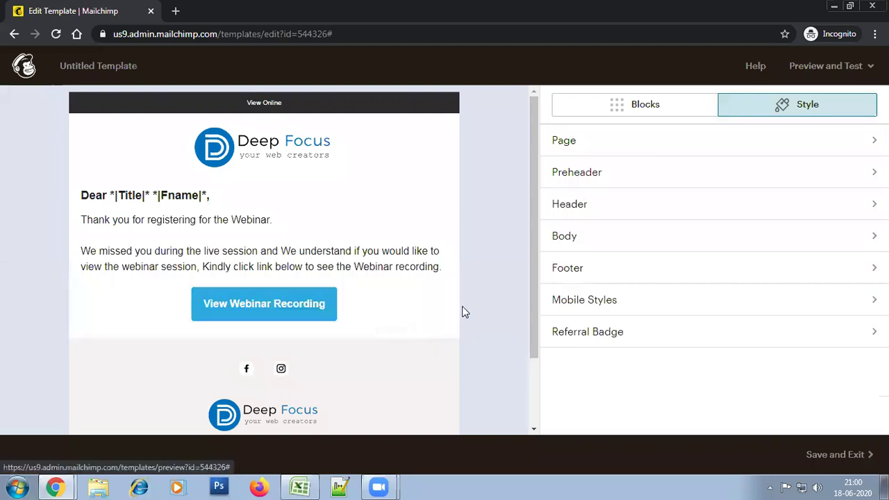
# Set the View Webinar Recording button's alignment to Left and save & close it
pyautogui.click(376, 303)
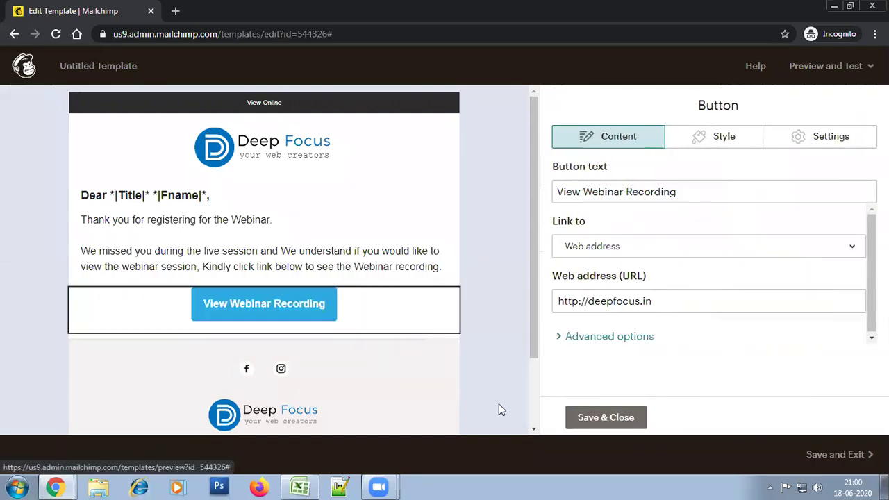
pyautogui.click(836, 138)
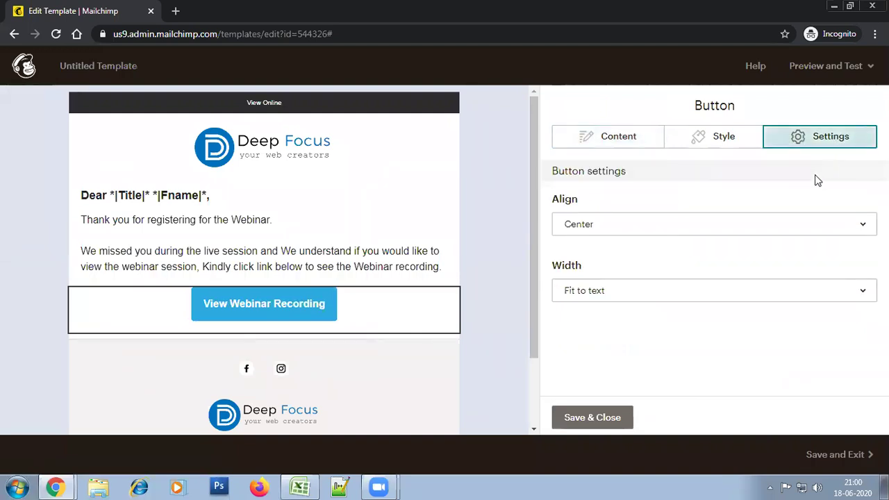
pyautogui.click(721, 300)
pyautogui.click(726, 233)
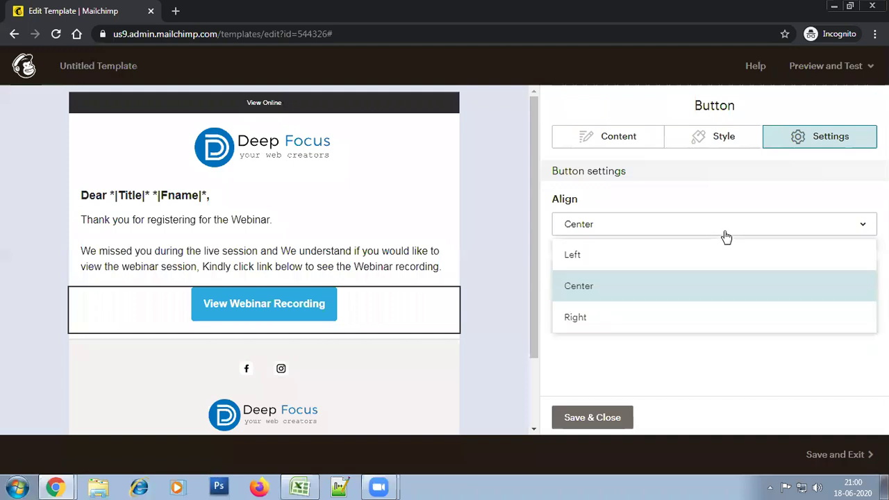
pyautogui.click(720, 266)
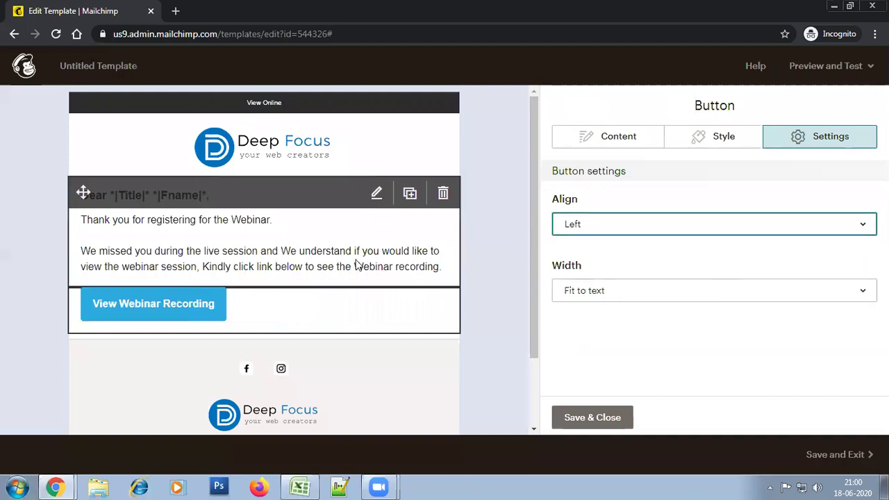
pyautogui.click(599, 422)
pyautogui.moveTo(531, 288); pyautogui.dragTo(540, 272)
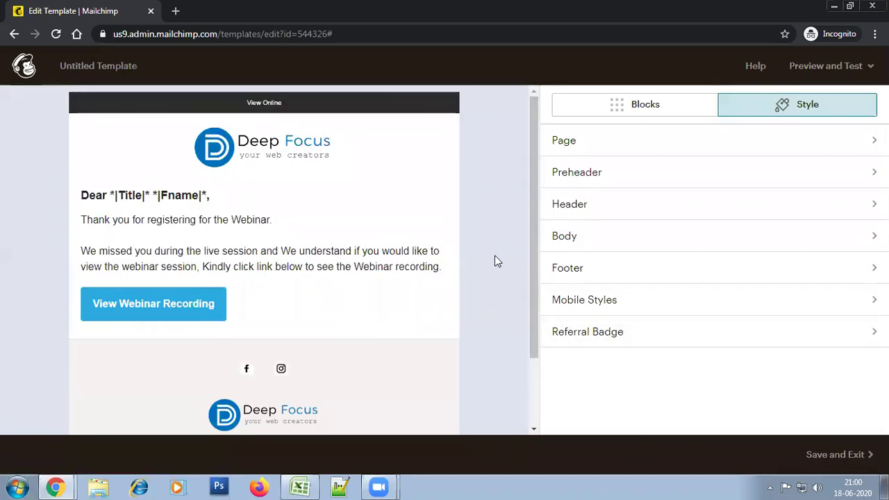
# Save the design as a template named 'Webinar Recording'
pyautogui.click(817, 456)
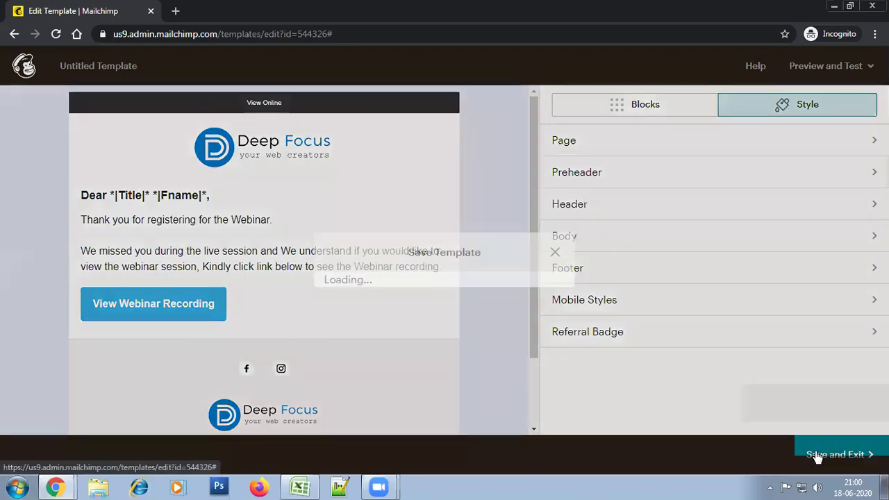
pyautogui.click(402, 257)
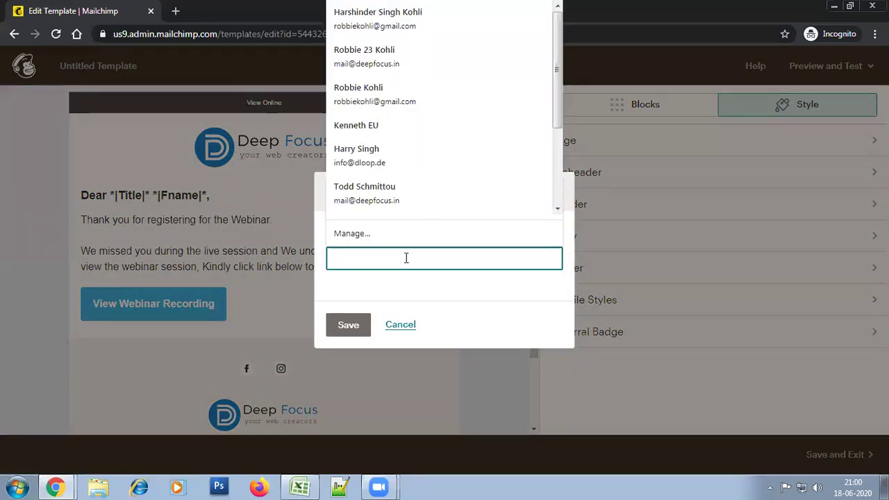
pyautogui.write('Webinar Recording')
pyautogui.click(341, 332)
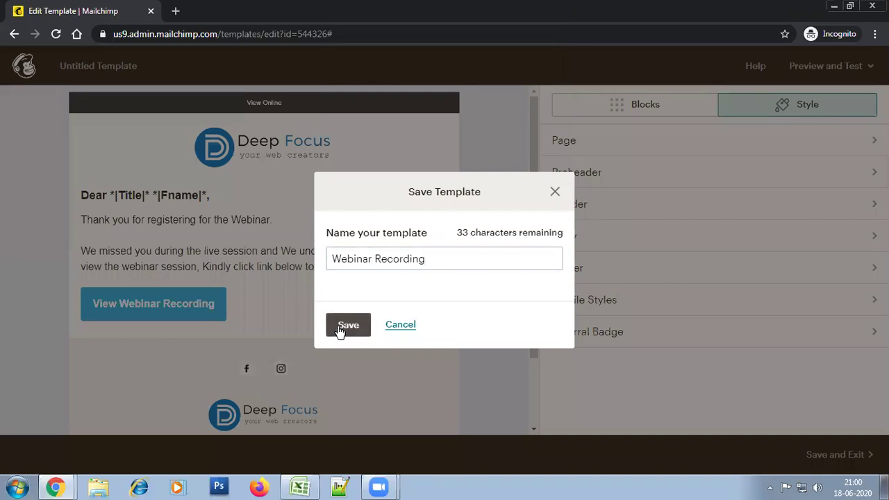
pyautogui.click(351, 332)
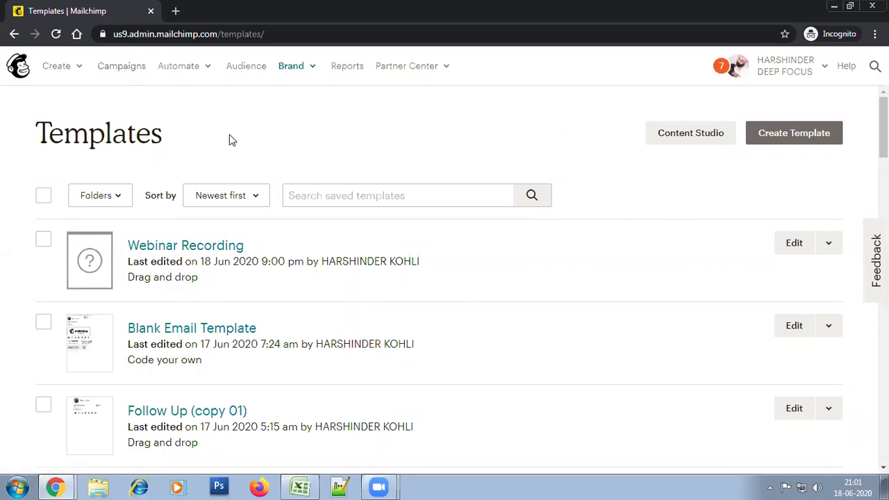
# Create a new Email campaign and choose the Automated 'Welcome new subscribers' type
pyautogui.click(123, 67)
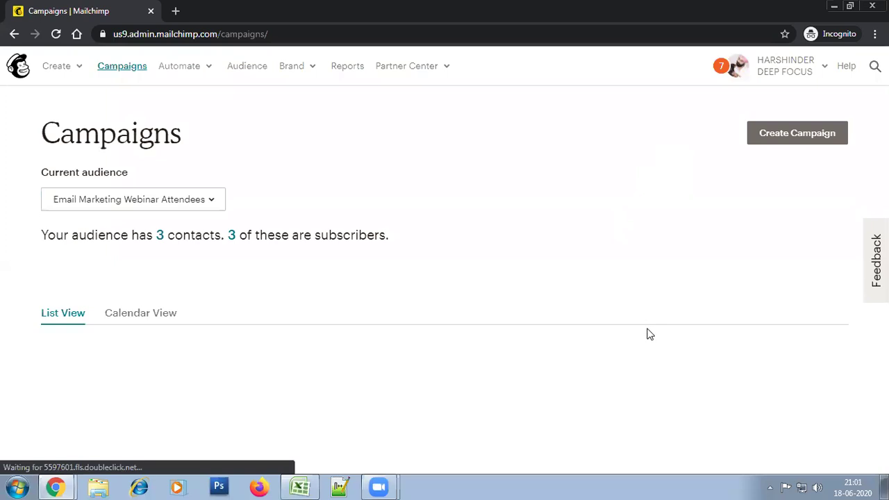
pyautogui.click(803, 141)
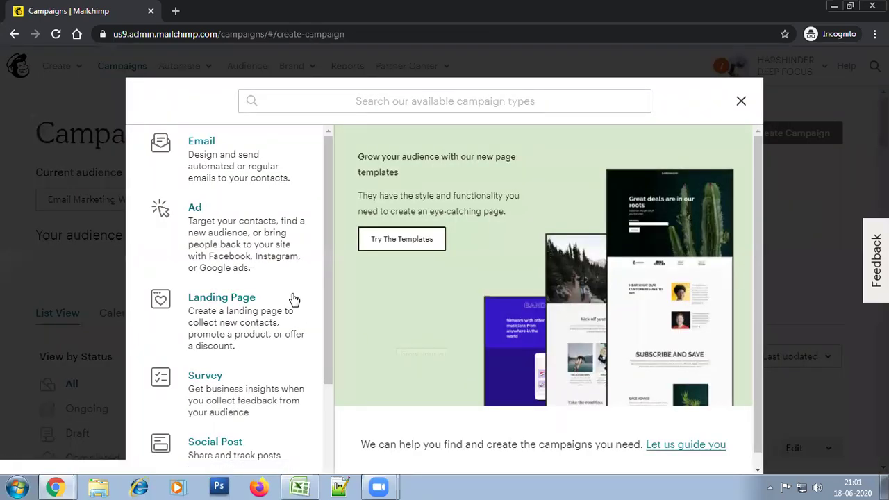
pyautogui.click(247, 147)
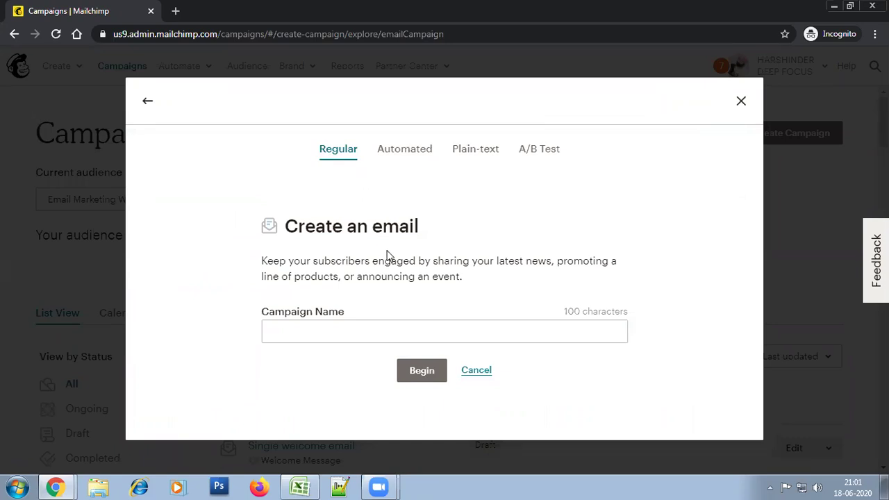
pyautogui.click(399, 160)
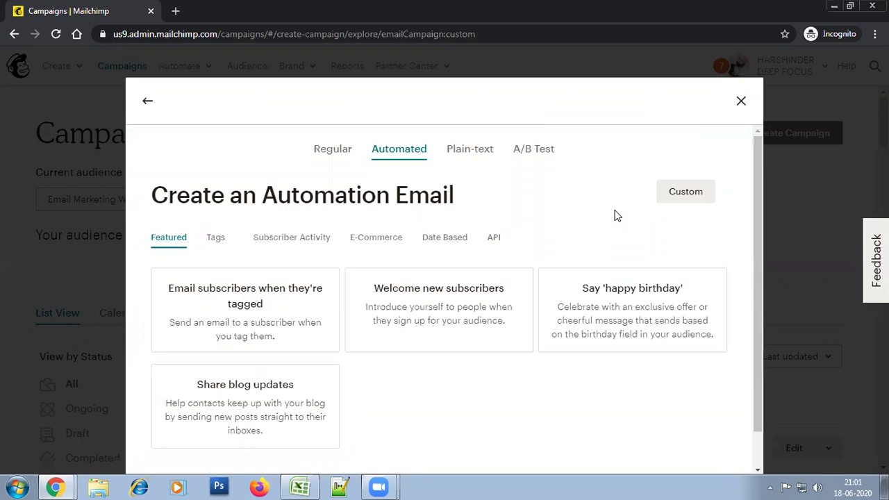
pyautogui.scroll(-1, 759, 316)
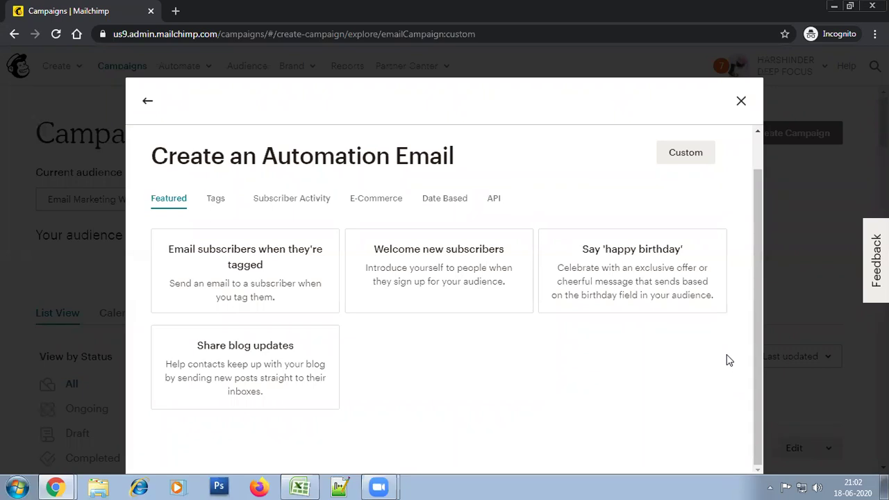
pyautogui.moveTo(761, 393)
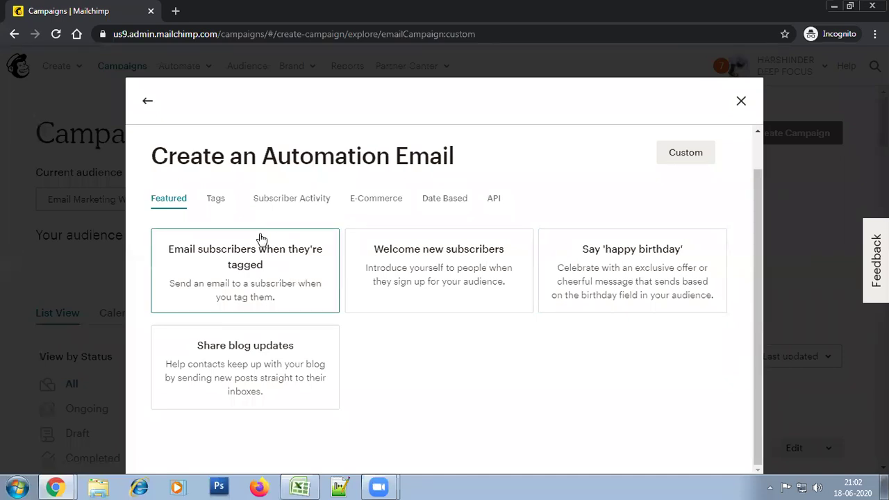
pyautogui.click(292, 201)
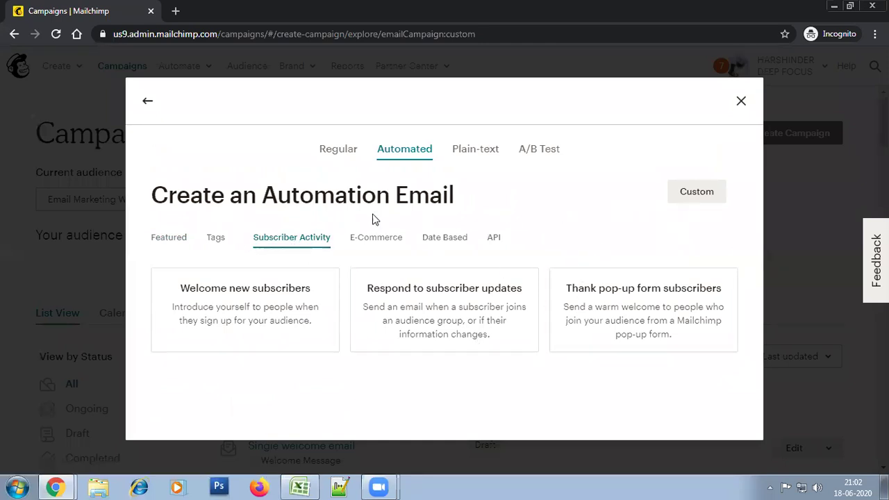
pyautogui.click(169, 240)
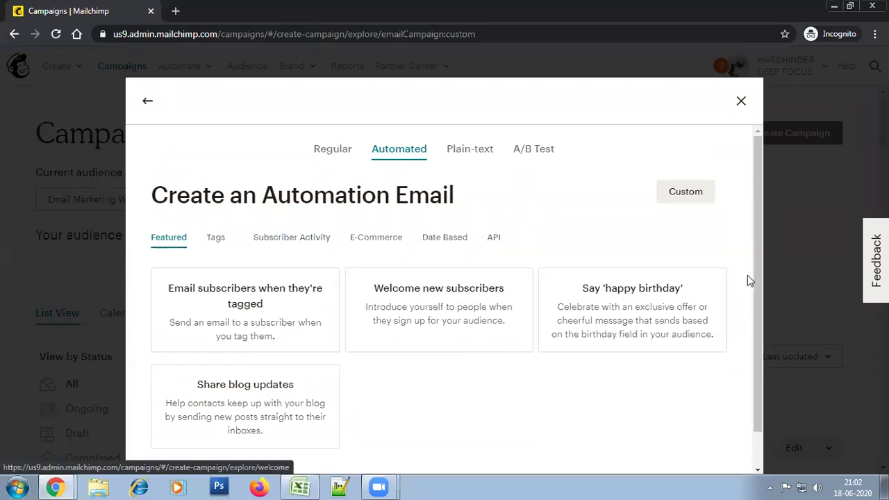
pyautogui.moveTo(757, 277); pyautogui.dragTo(758, 317)
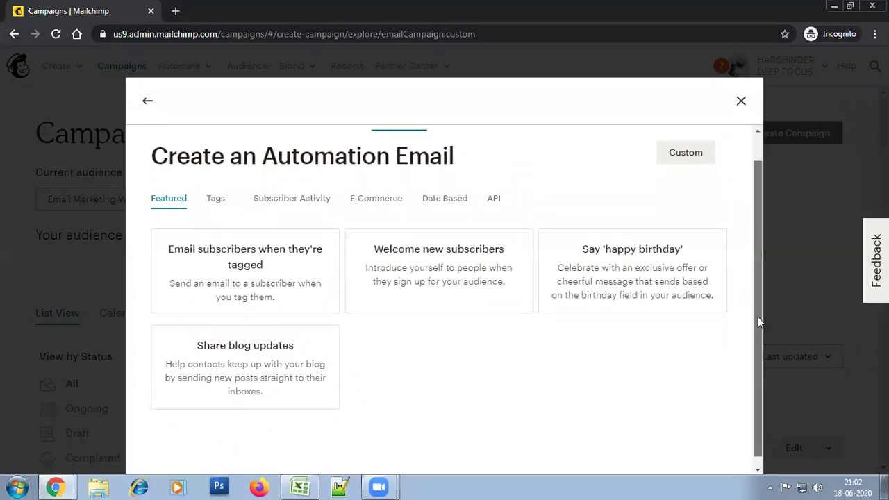
pyautogui.click(438, 267)
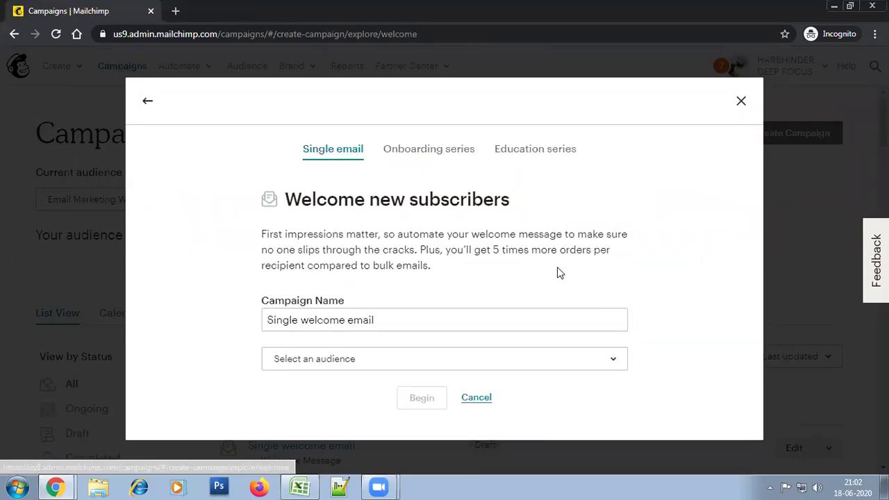
# Name it 'Webinar Recording to People who missed the Session', pick Email Marketing Webinar Attendees, and begin
pyautogui.click(319, 324)
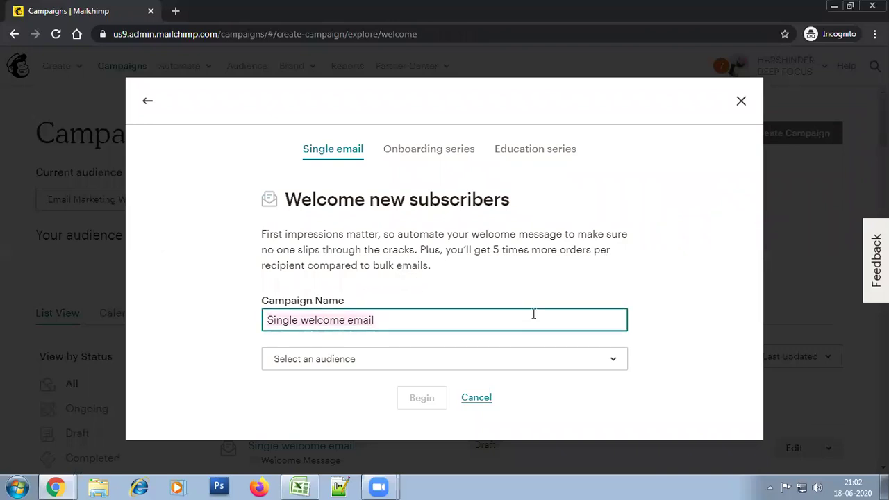
pyautogui.write('Webinar Record')
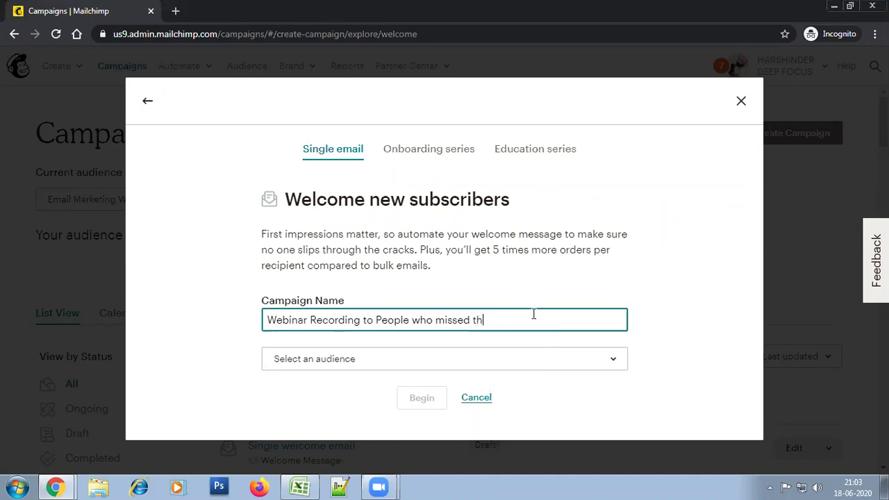
pyautogui.click(522, 359)
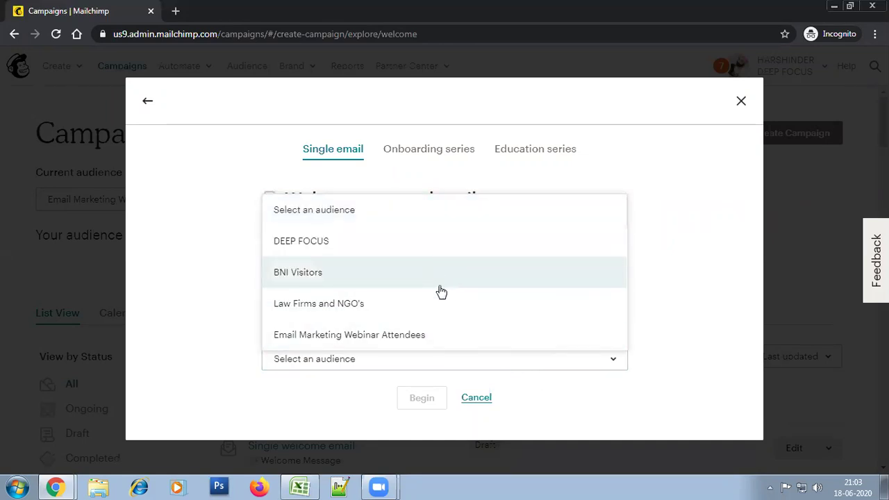
pyautogui.click(438, 343)
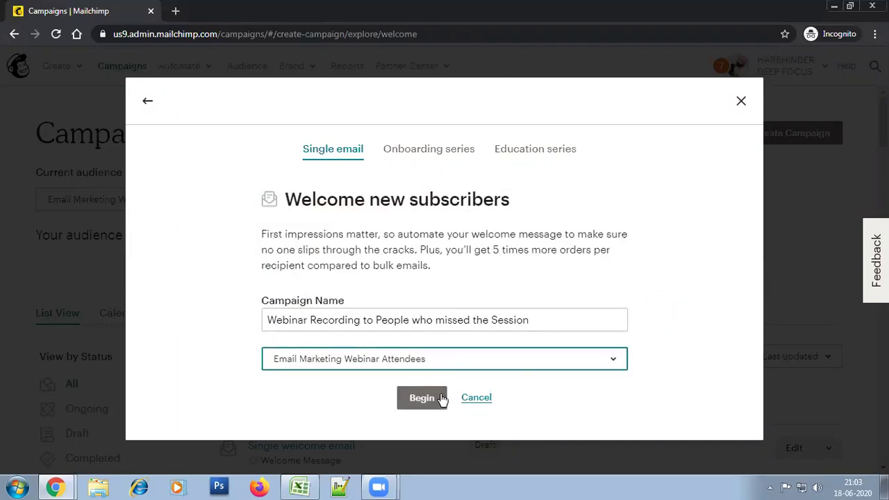
pyautogui.click(421, 399)
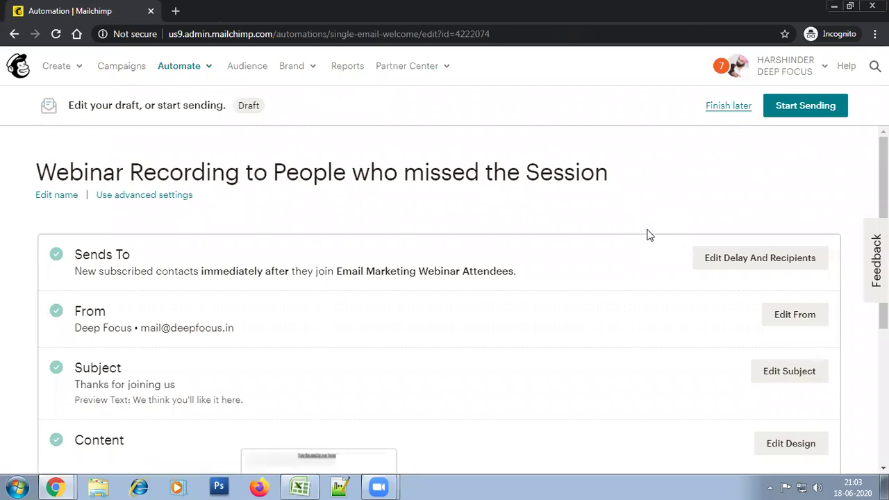
pyautogui.scroll(-2, 444, 298)
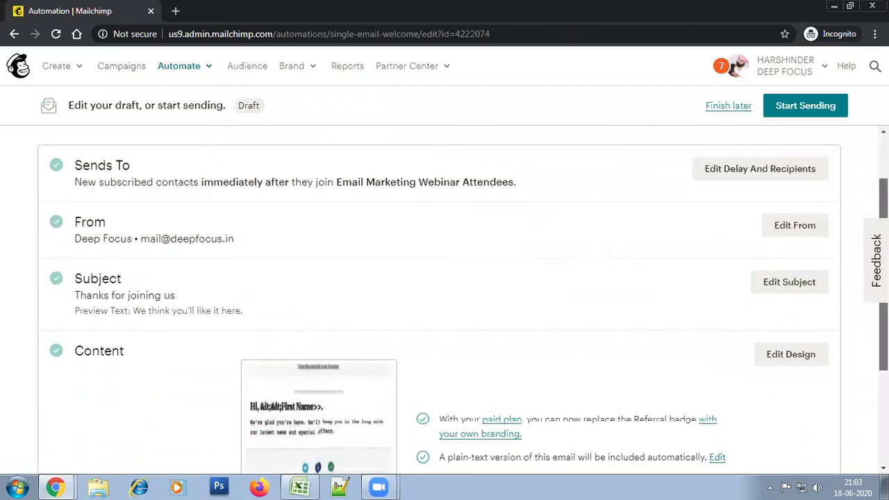
pyautogui.scroll(-2, 445, 299)
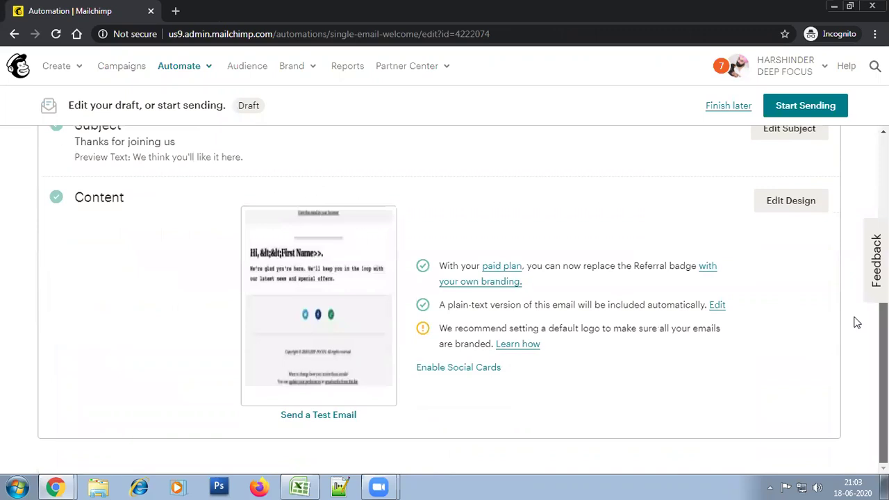
pyautogui.scroll(2, 865, 313)
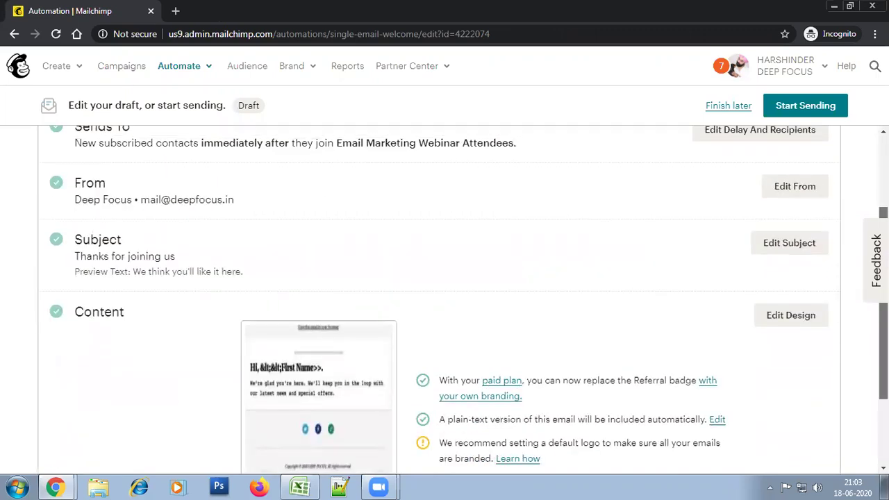
pyautogui.scroll(2, 444, 302)
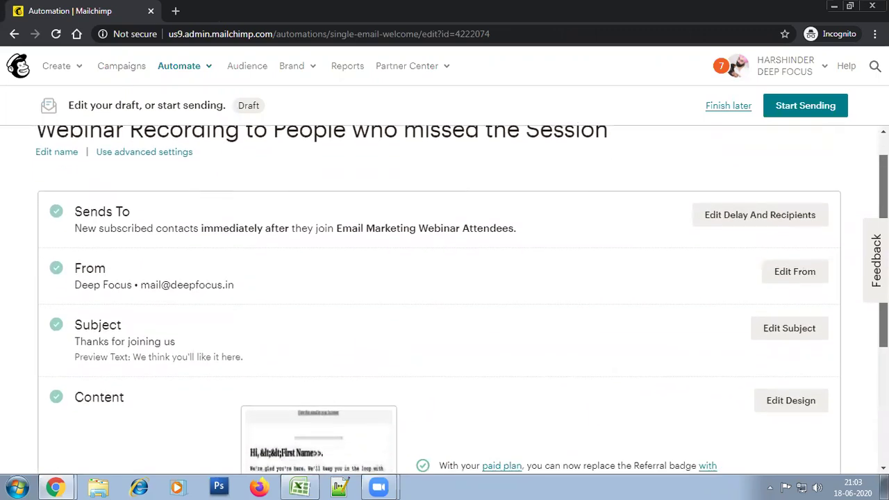
pyautogui.scroll(-1, 444, 298)
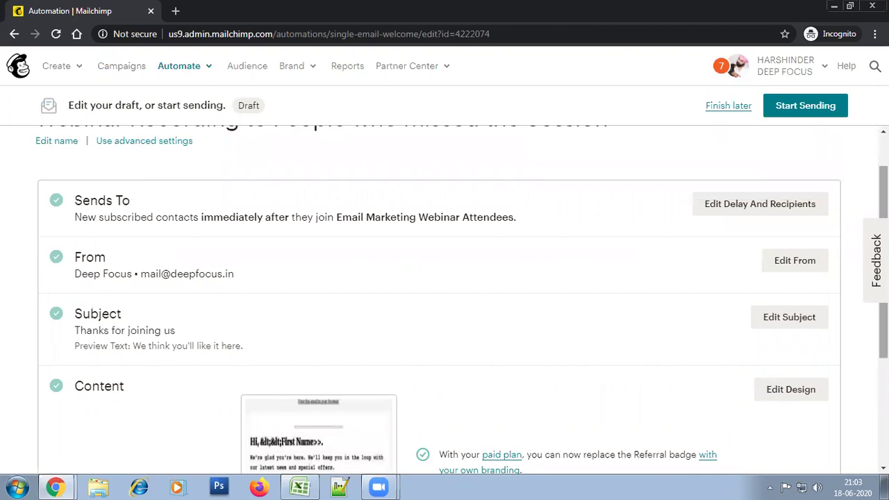
pyautogui.scroll(1, 444, 299)
pyautogui.scroll(-1, 445, 302)
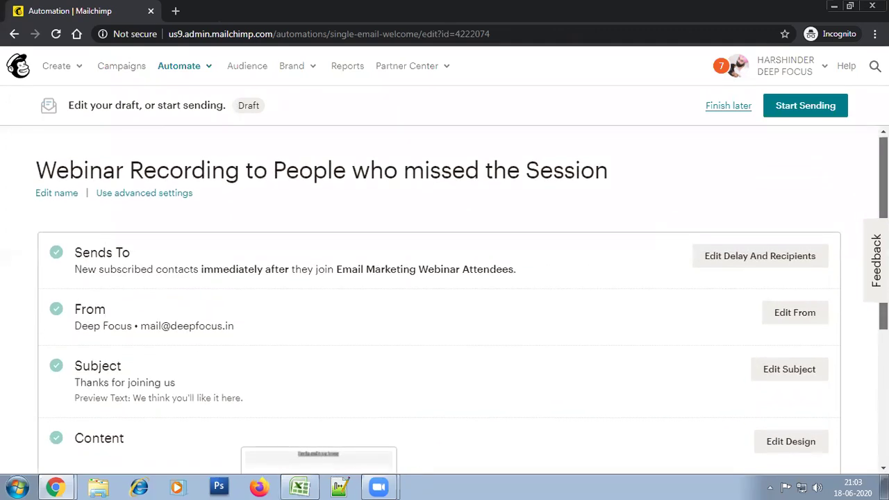
pyautogui.scroll(1, 444, 302)
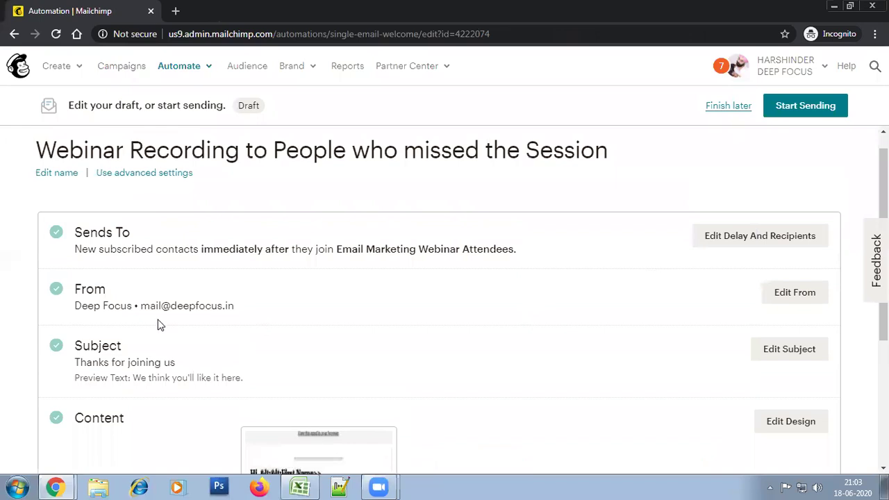
pyautogui.scroll(-3, 374, 369)
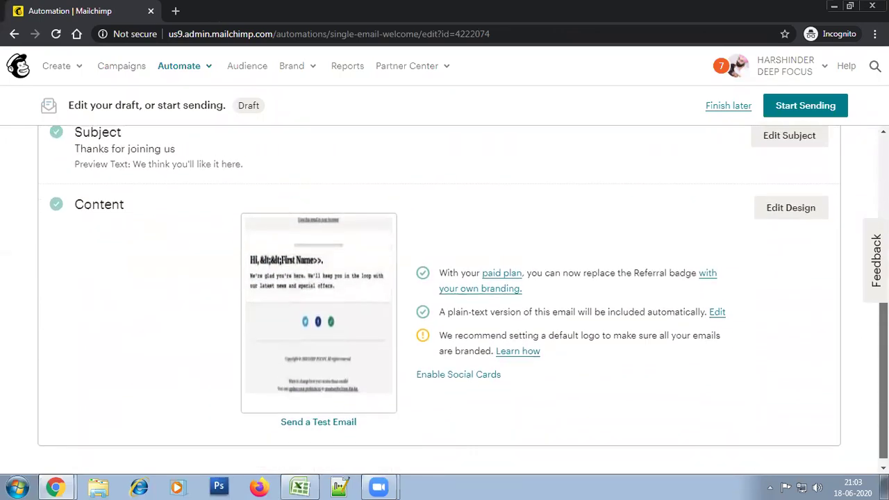
pyautogui.scroll(3, 861, 327)
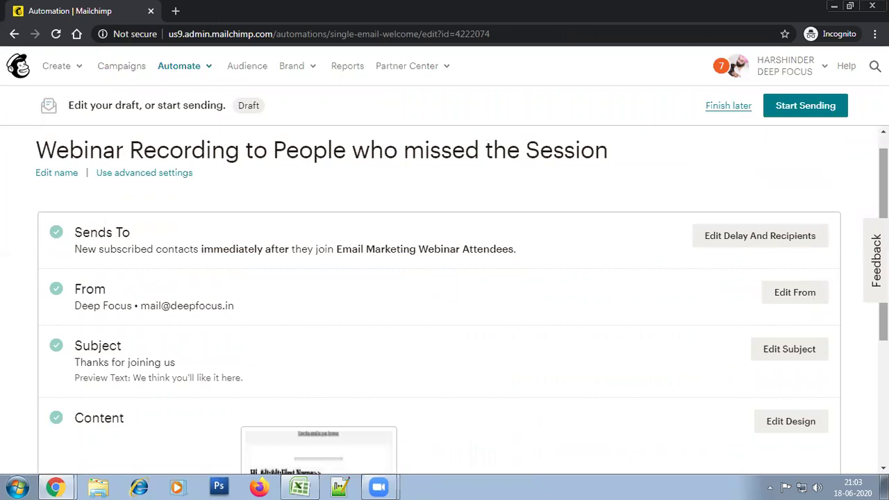
pyautogui.scroll(-3, 444, 299)
pyautogui.scroll(3, 445, 299)
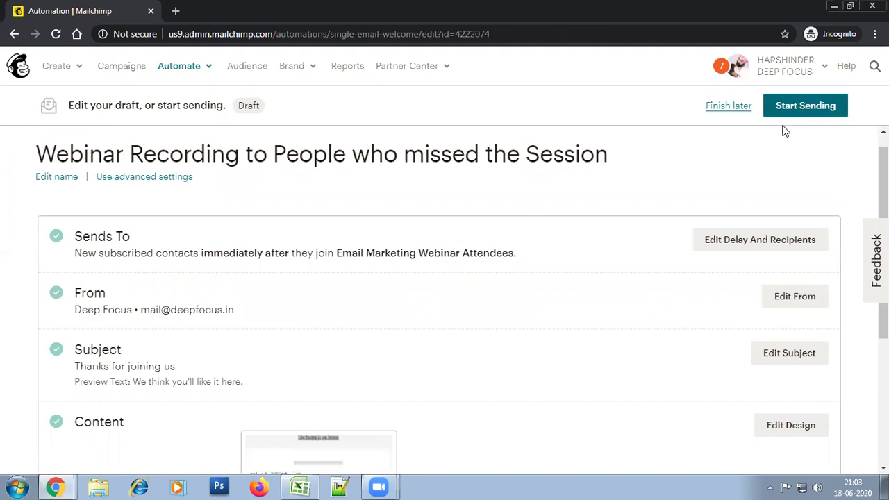
# Convert the webinar recording automation to Use Advanced Settings and confirm in the dialog
pyautogui.click(160, 177)
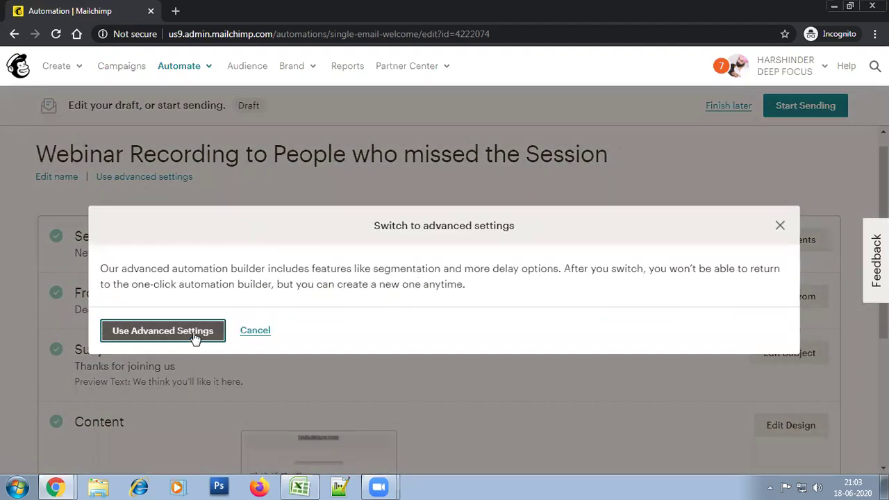
pyautogui.click(182, 338)
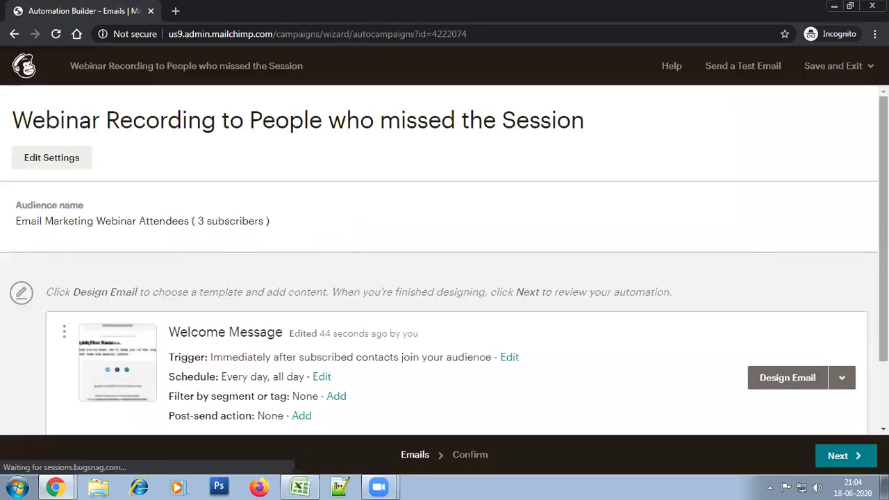
pyautogui.scroll(-3, 353, 273)
pyautogui.scroll(2, 354, 274)
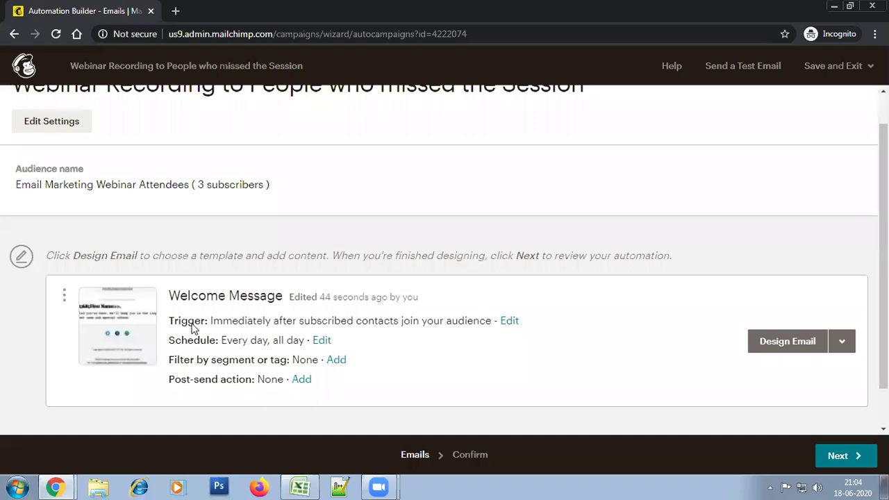
# Change the Welcome Message trigger to Joins group 'Registered but did not attend' and update it
pyautogui.click(512, 321)
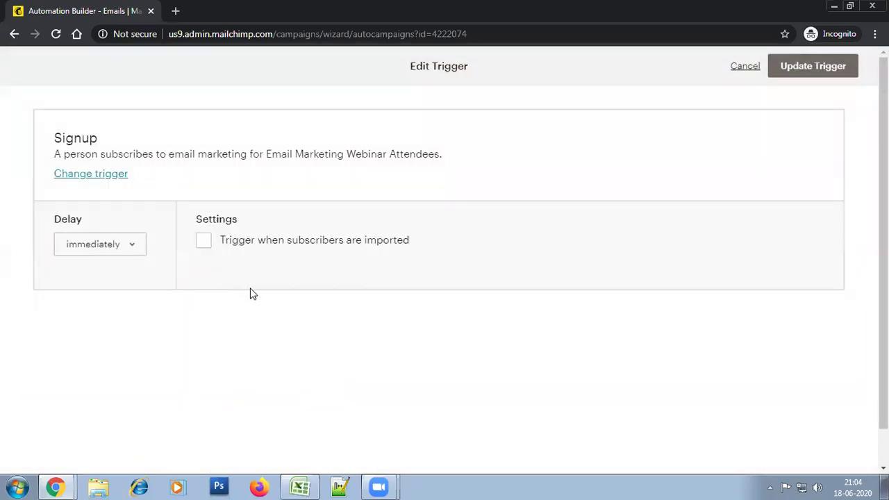
pyautogui.click(87, 176)
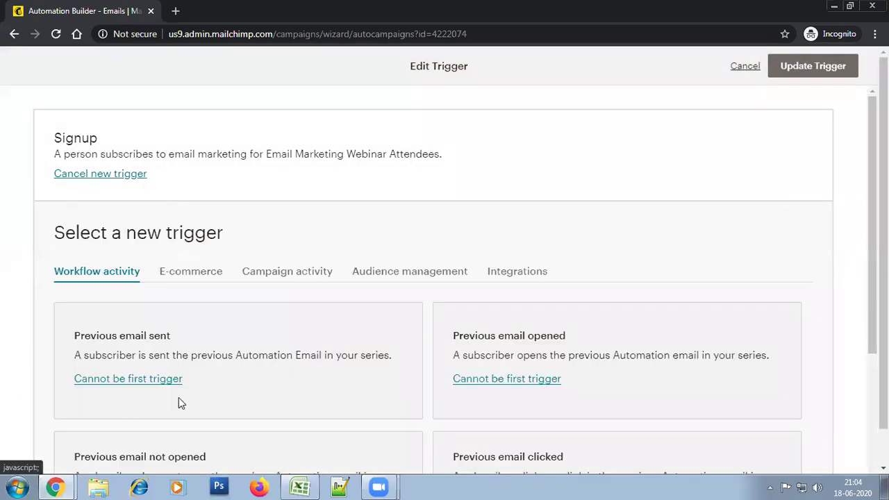
pyautogui.moveTo(873, 222); pyautogui.dragTo(873, 342)
pyautogui.scroll(-1, 465, 278)
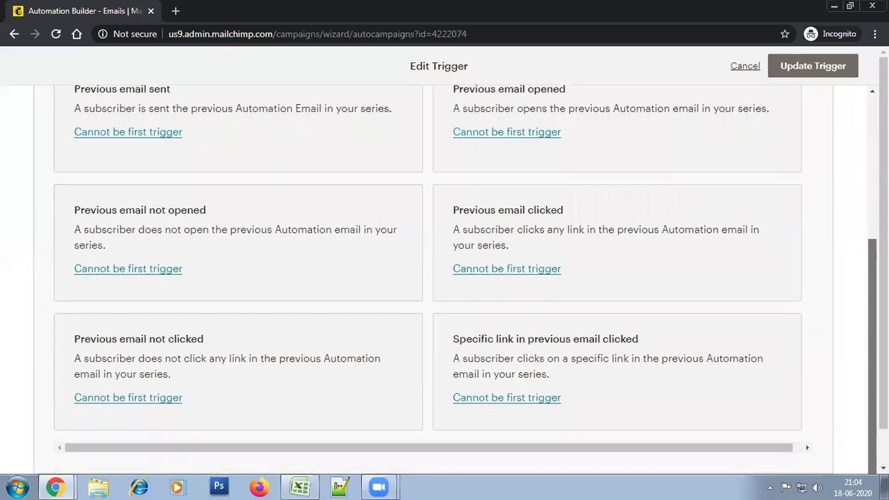
pyautogui.moveTo(872, 372); pyautogui.dragTo(873, 291)
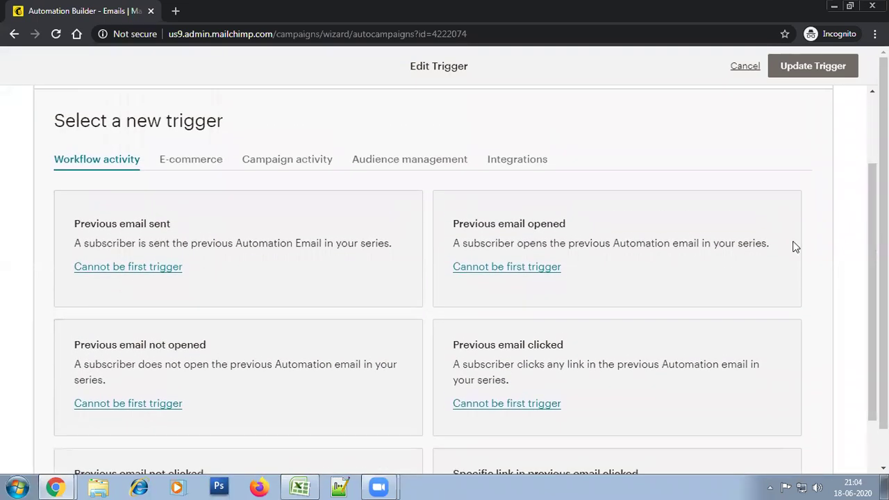
pyautogui.click(427, 163)
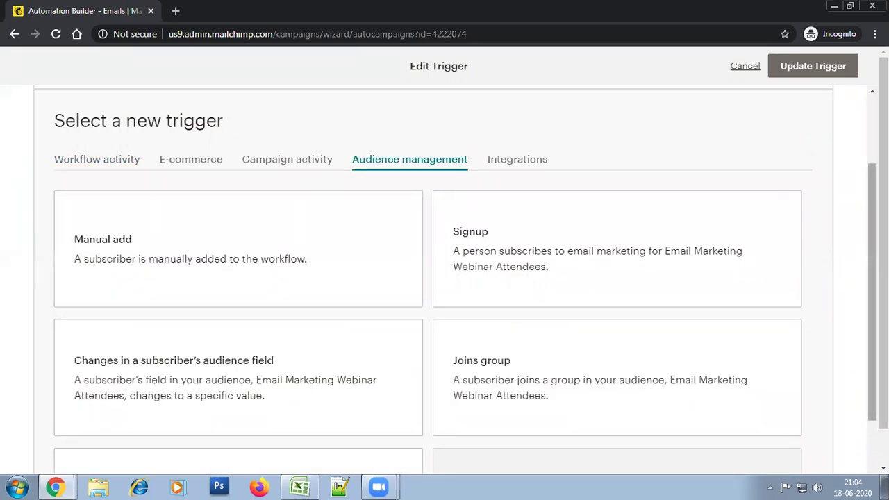
pyautogui.scroll(-2, 873, 292)
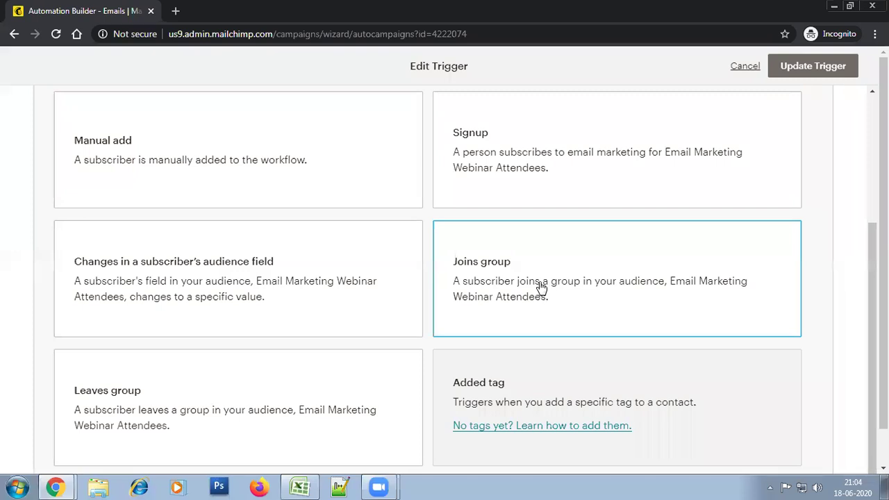
pyautogui.click(542, 287)
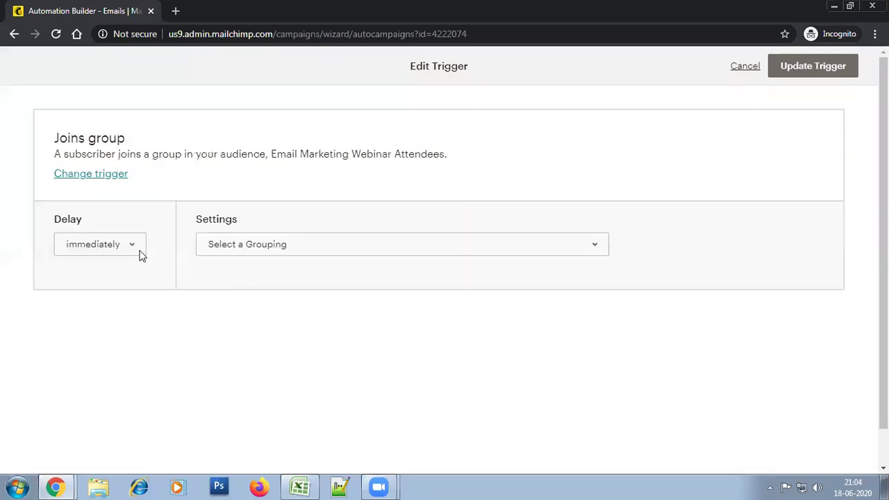
pyautogui.click(280, 252)
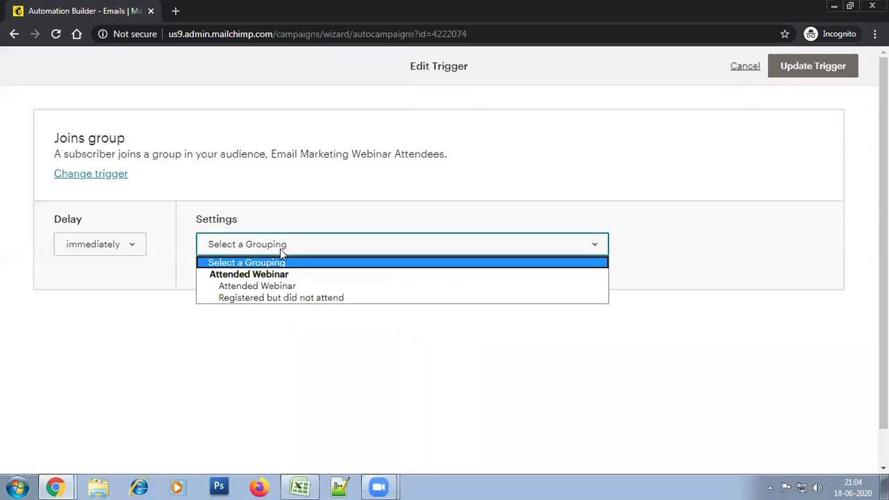
pyautogui.click(273, 301)
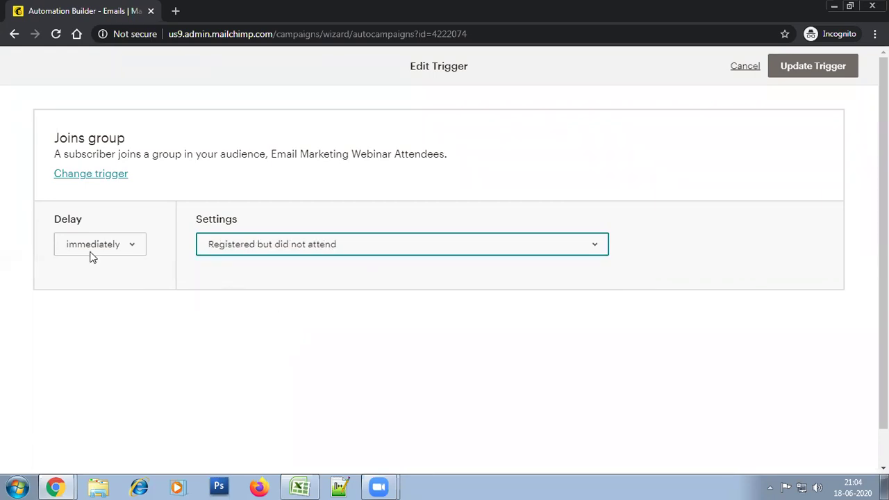
pyautogui.click(808, 81)
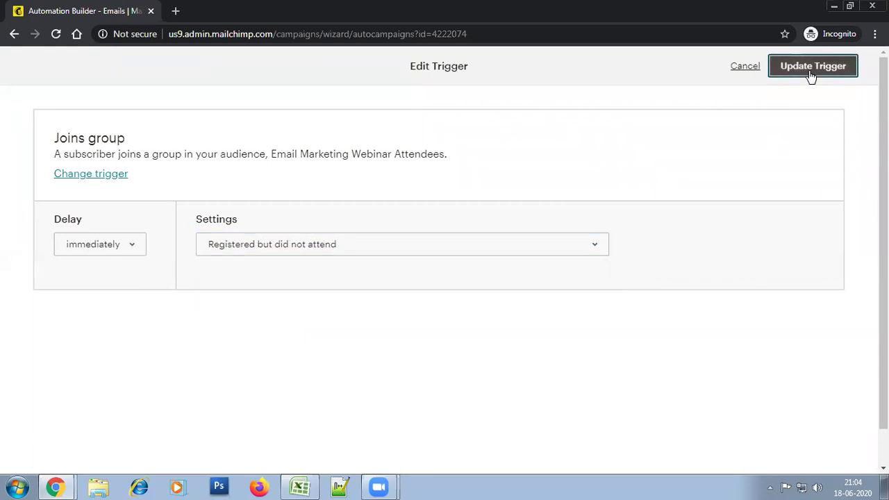
pyautogui.scroll(-1, 798, 292)
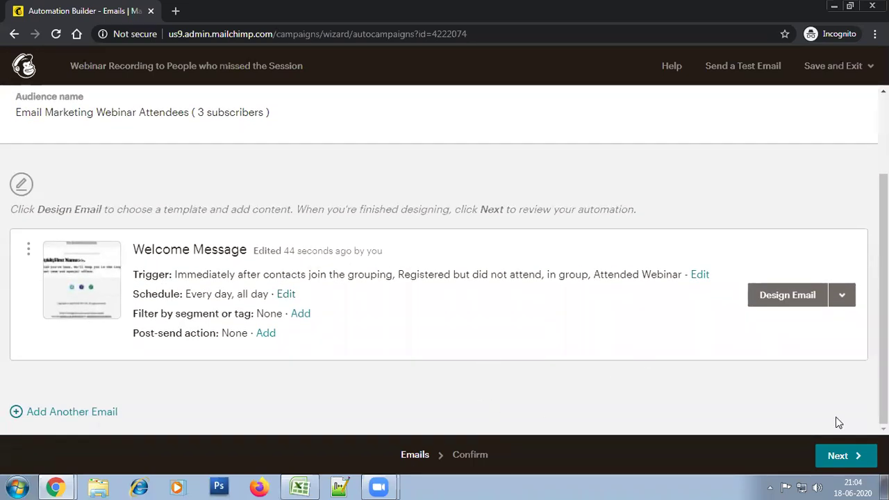
# Open the Welcome Message email's setup form via Design Email
pyautogui.click(796, 297)
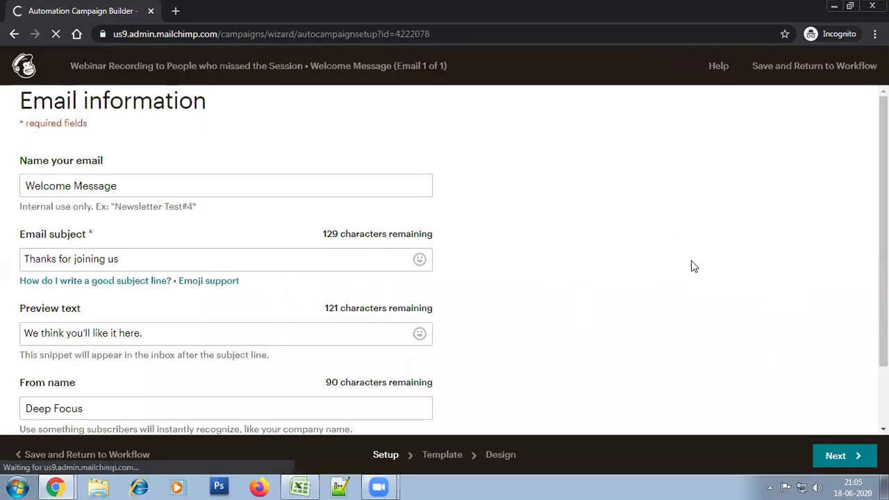
# Rename the email to 'Webinar Recording'
pyautogui.click(146, 134)
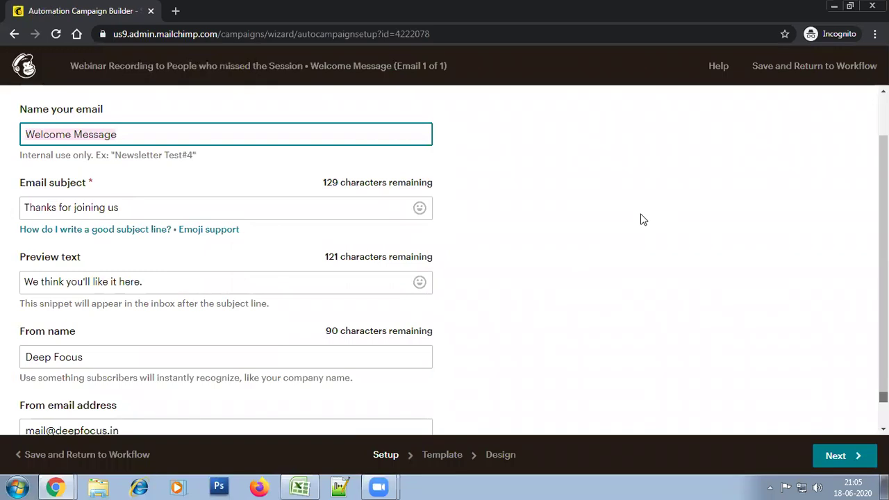
pyautogui.write('Webinar Recording')
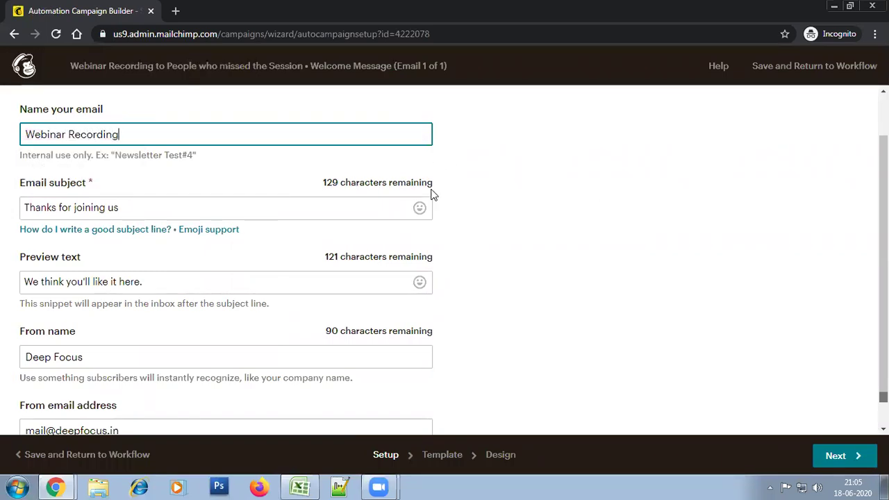
pyautogui.click(624, 277)
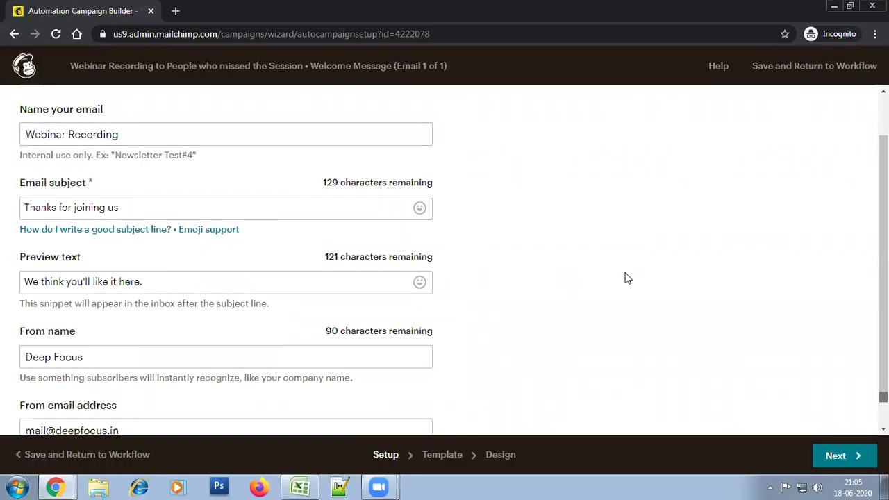
pyautogui.scroll(-1, 514, 267)
# Replace the subject line with 'Email Automation Webinar'
pyautogui.click(157, 184)
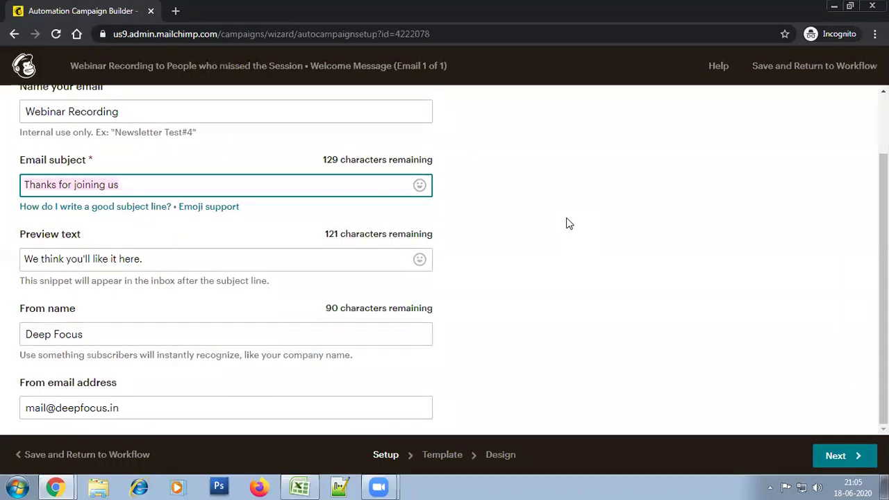
pyautogui.click(313, 186)
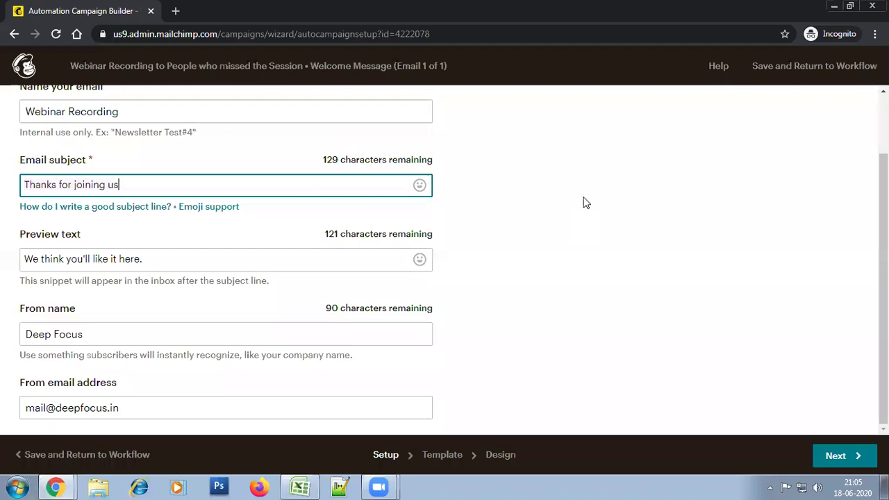
pyautogui.moveTo(218, 192); pyautogui.dragTo(36, 182)
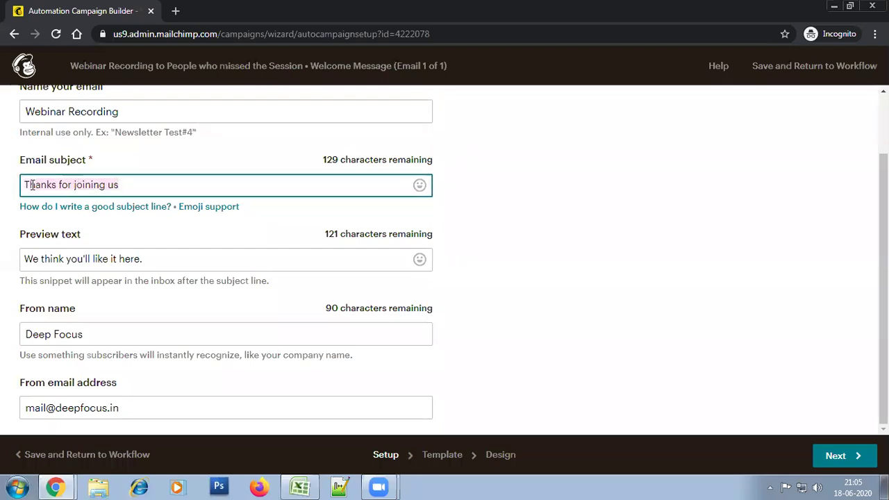
pyautogui.tripleClick(147, 189)
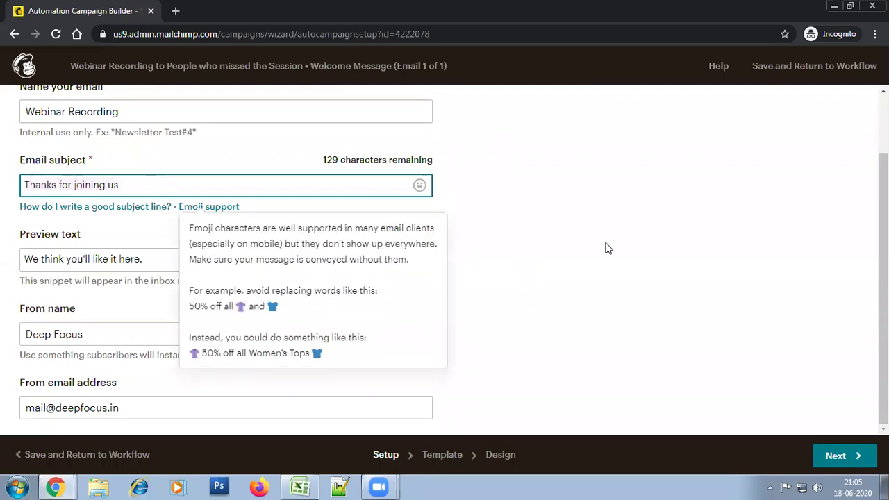
pyautogui.click(305, 188)
pyautogui.tripleClick(305, 189)
pyautogui.click(599, 219)
pyautogui.click(258, 187)
pyautogui.tripleClick(258, 187)
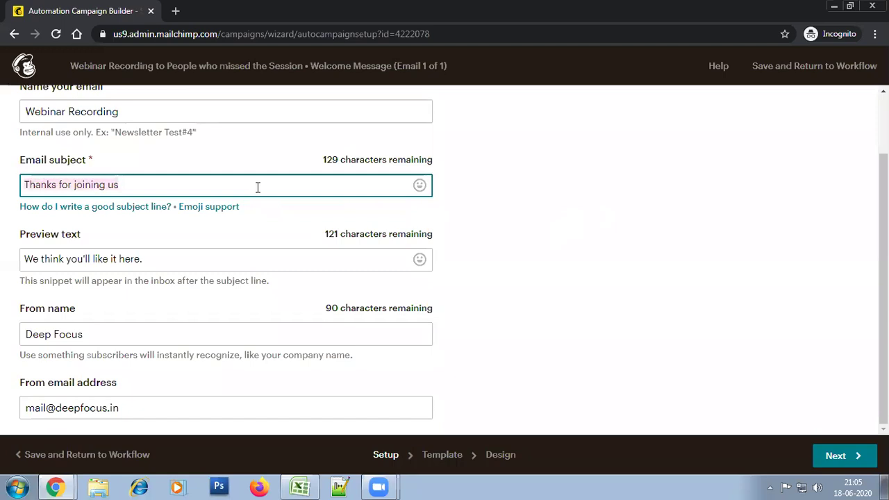
pyautogui.click(532, 227)
pyautogui.click(172, 186)
pyautogui.tripleClick(172, 186)
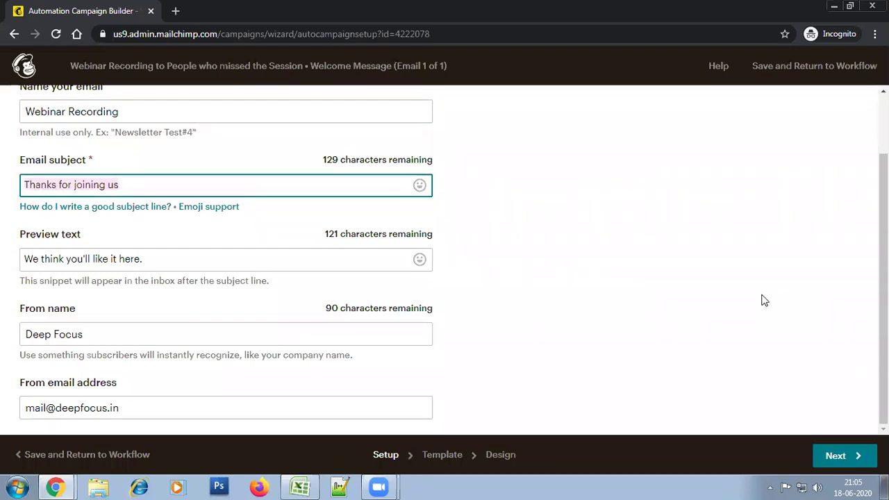
pyautogui.write('Email Automation Webina')
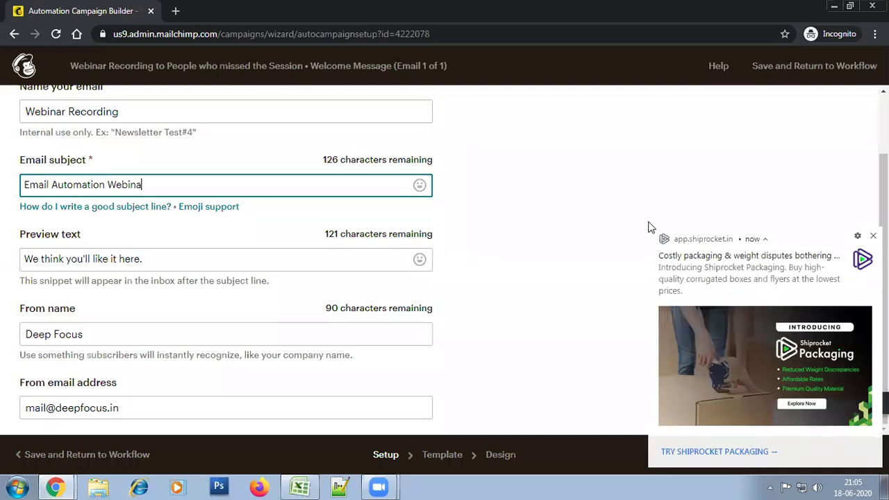
pyautogui.write('r')
# Trim the preview text to 'We think you'll like it'
pyautogui.press('Tab')
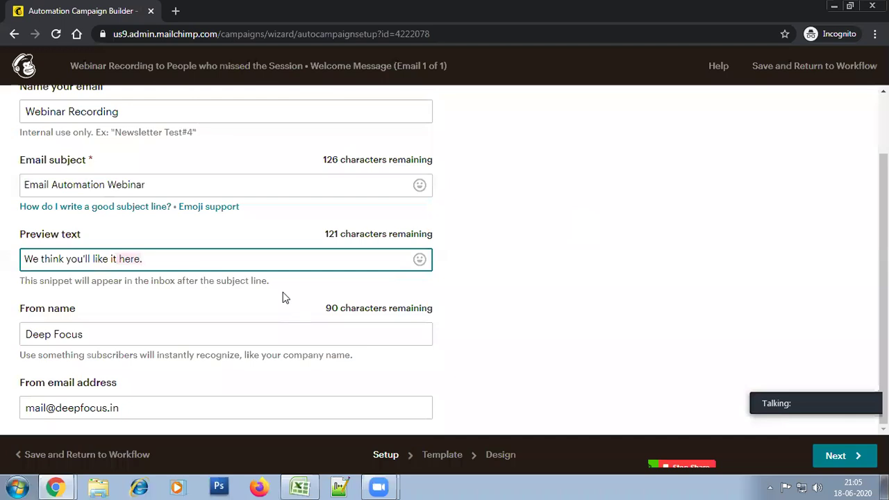
pyautogui.press('BackSpace')
pyautogui.click(686, 290)
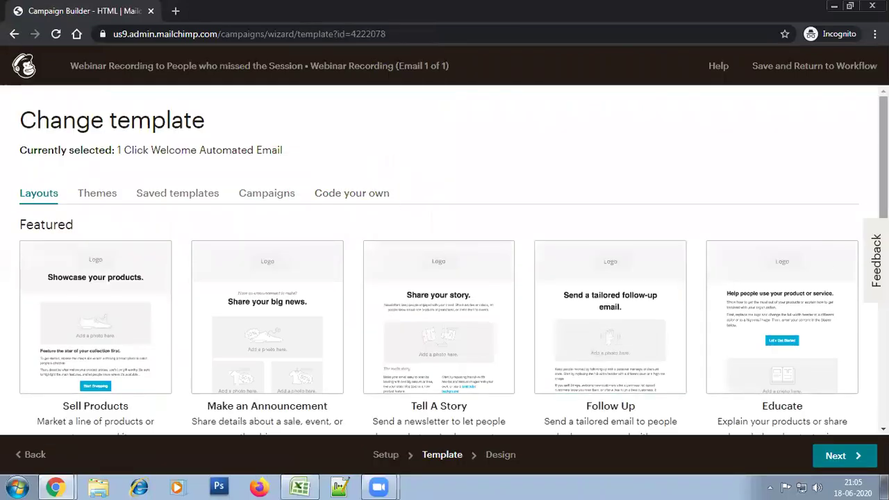
# Swap the email's layout for the first saved Deep Focus template under Saved templates
pyautogui.scroll(-7, 389, 208)
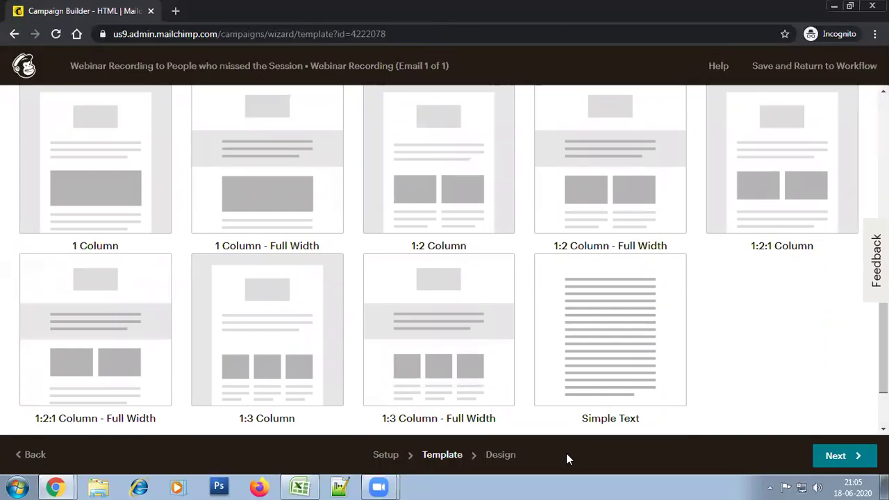
pyautogui.click(838, 455)
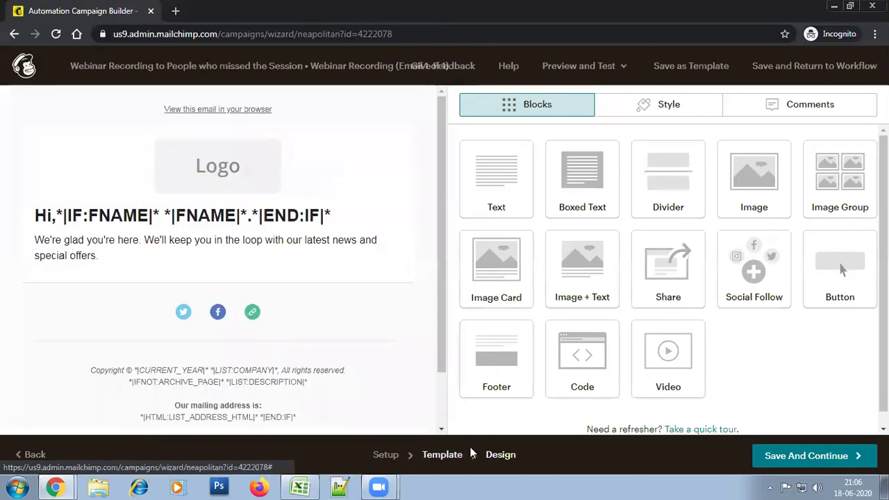
pyautogui.click(448, 454)
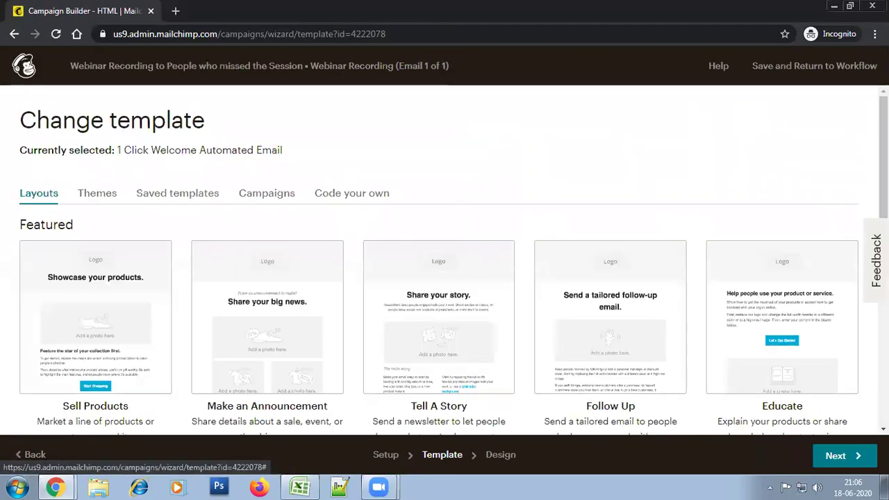
pyautogui.scroll(-4, 726, 338)
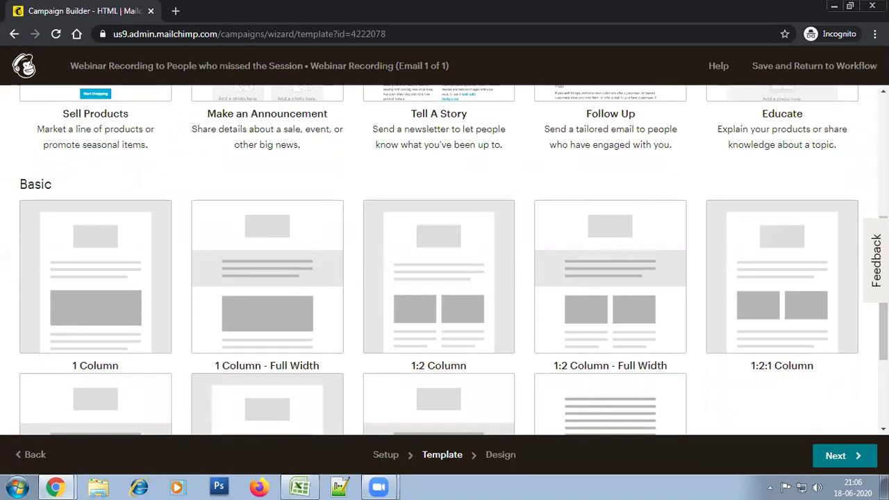
pyautogui.scroll(4, 646, 189)
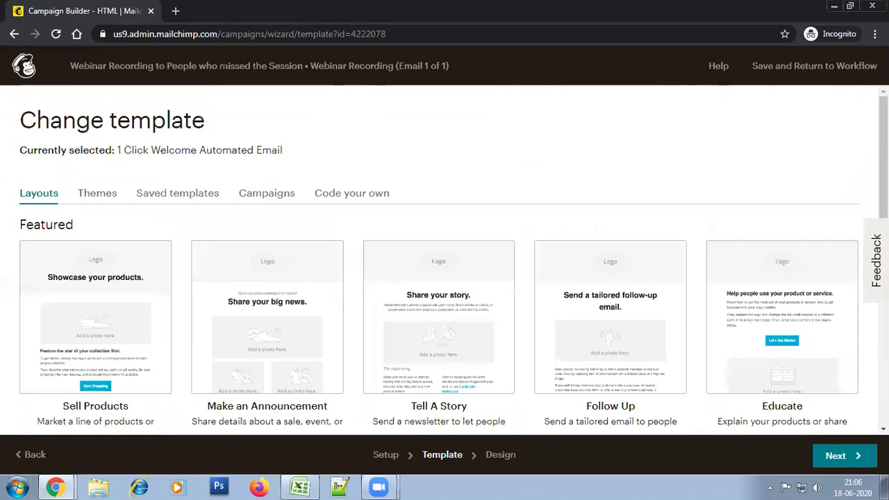
pyautogui.click(177, 197)
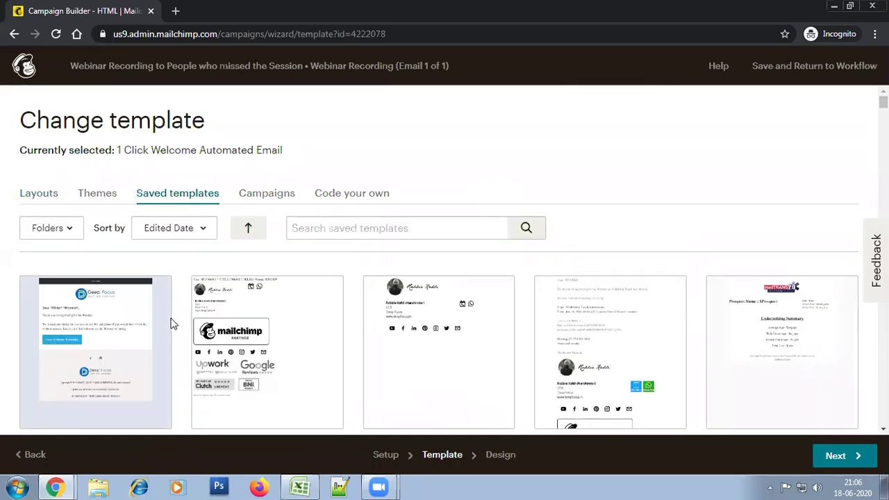
pyautogui.click(137, 333)
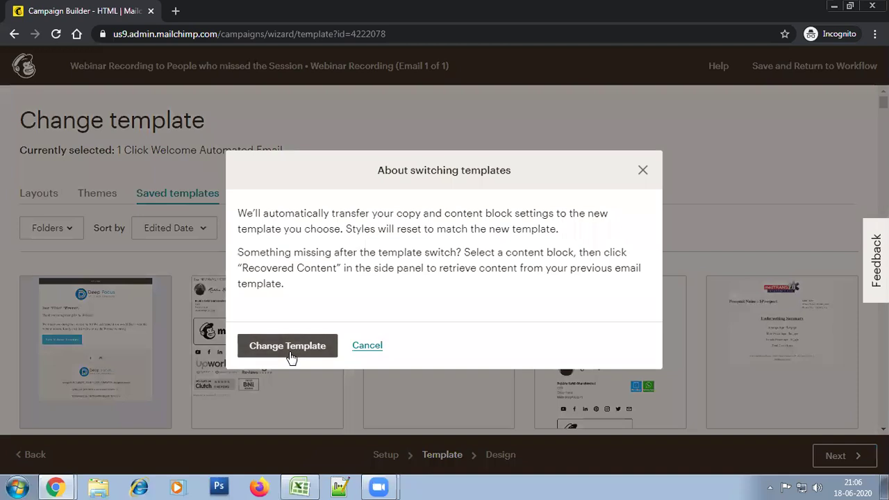
pyautogui.click(294, 340)
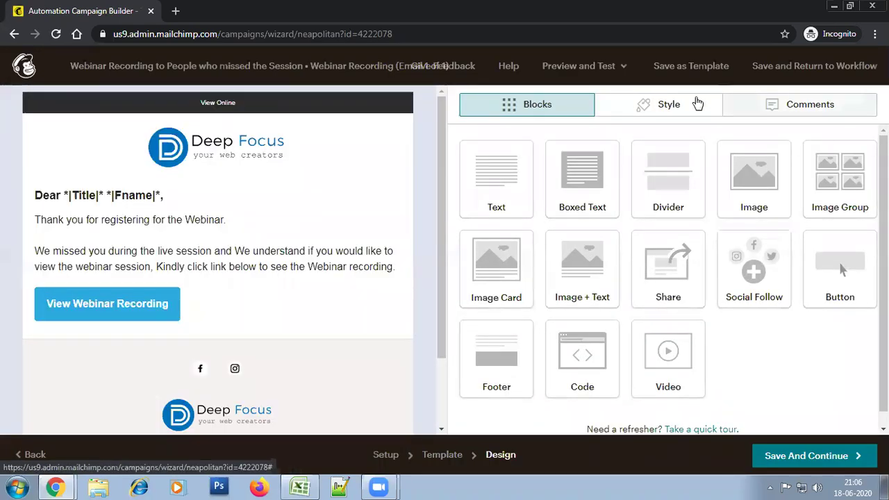
# Enter preview mode from the Preview and Test menu
pyautogui.click(605, 75)
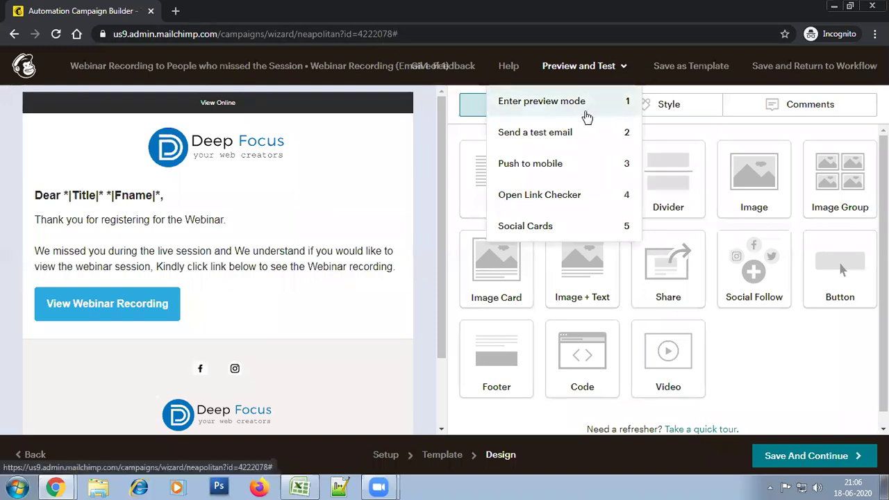
pyautogui.click(585, 102)
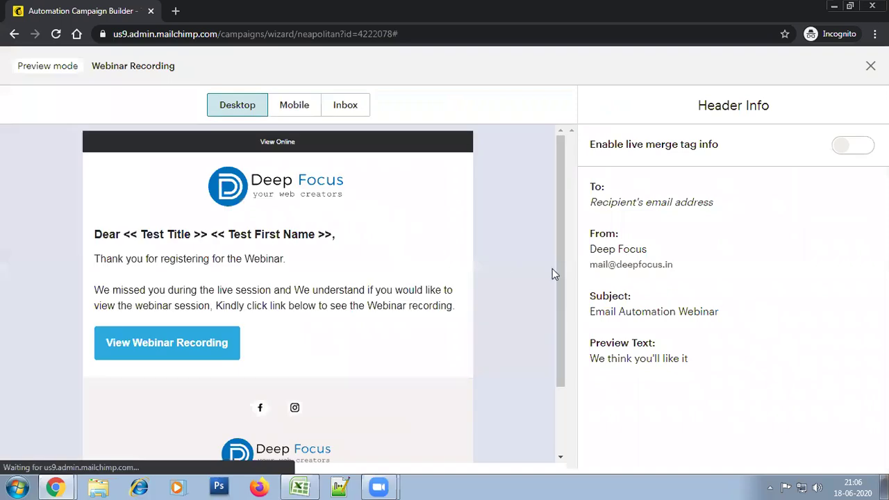
# Check the email in the Mobile and Inbox previews, then return to Desktop
pyautogui.moveTo(561, 188); pyautogui.dragTo(536, 159)
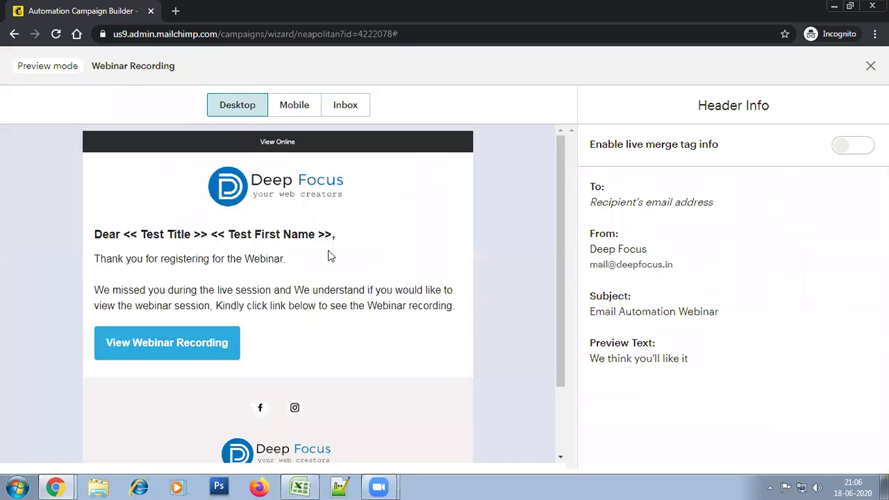
pyautogui.click(293, 108)
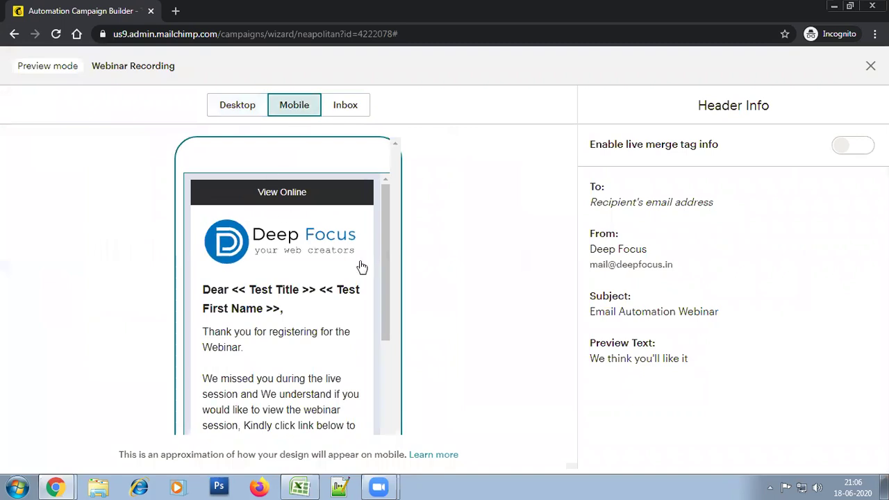
pyautogui.moveTo(386, 239); pyautogui.dragTo(366, 135)
pyautogui.click(345, 105)
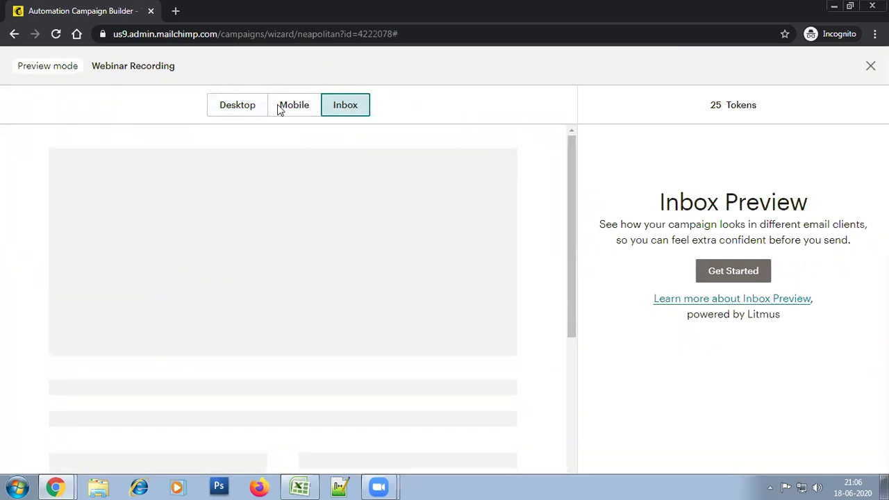
pyautogui.click(255, 108)
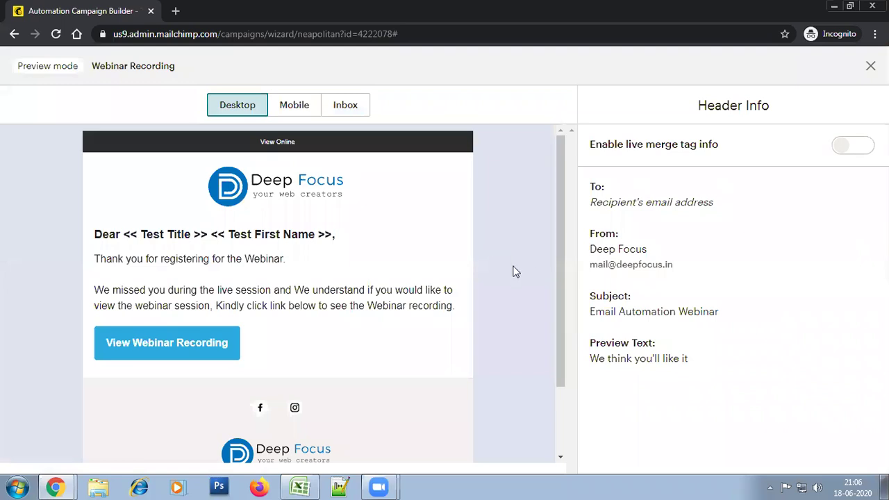
# Toggle live merge tag info on and off to compare the greeting, then exit preview
pyautogui.click(864, 148)
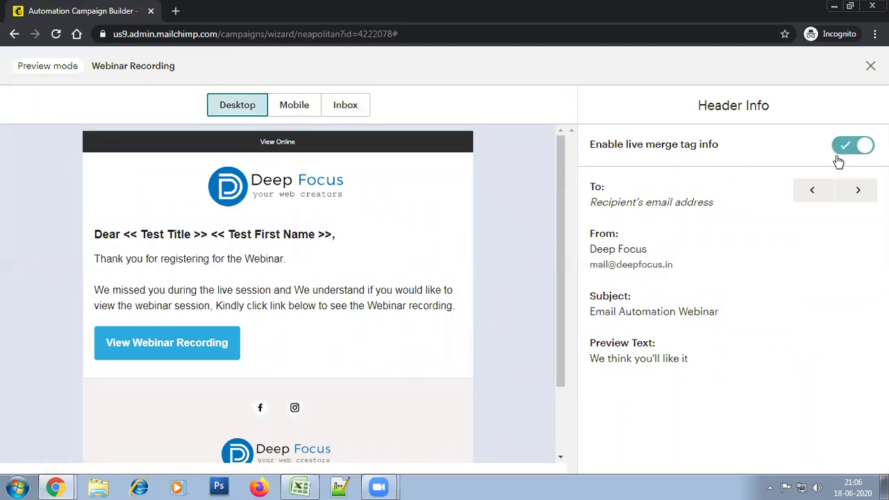
pyautogui.moveTo(154, 258); pyautogui.dragTo(177, 252)
pyautogui.click(109, 230)
pyautogui.click(113, 230)
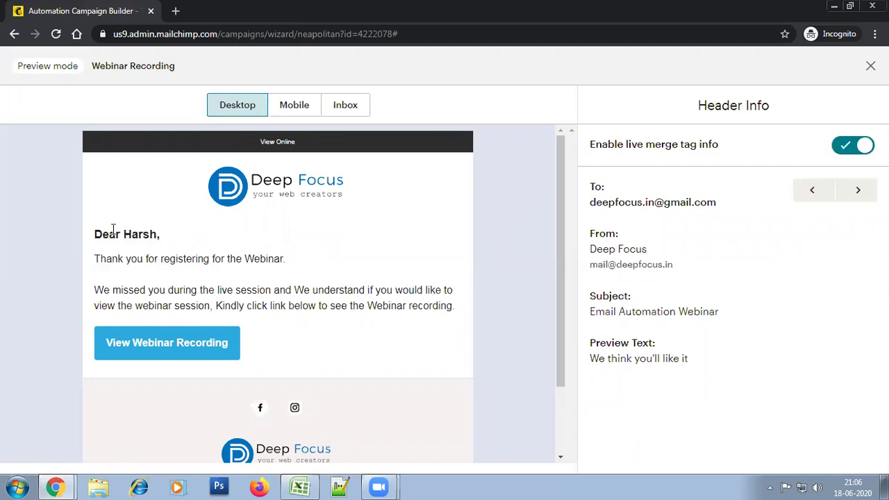
pyautogui.click(865, 146)
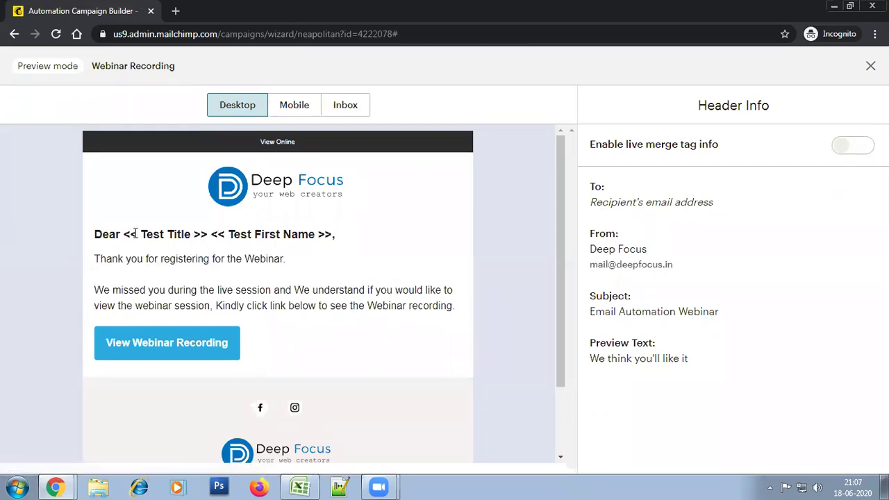
pyautogui.moveTo(127, 232); pyautogui.dragTo(209, 234)
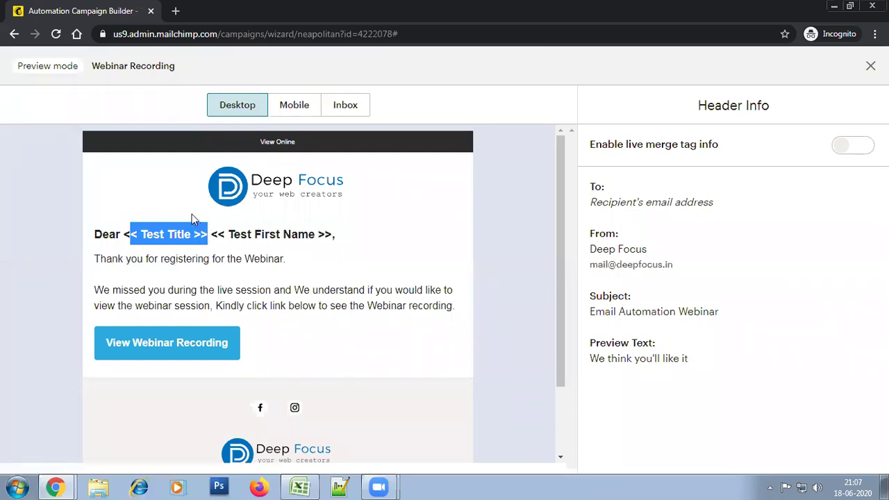
pyautogui.click(223, 234)
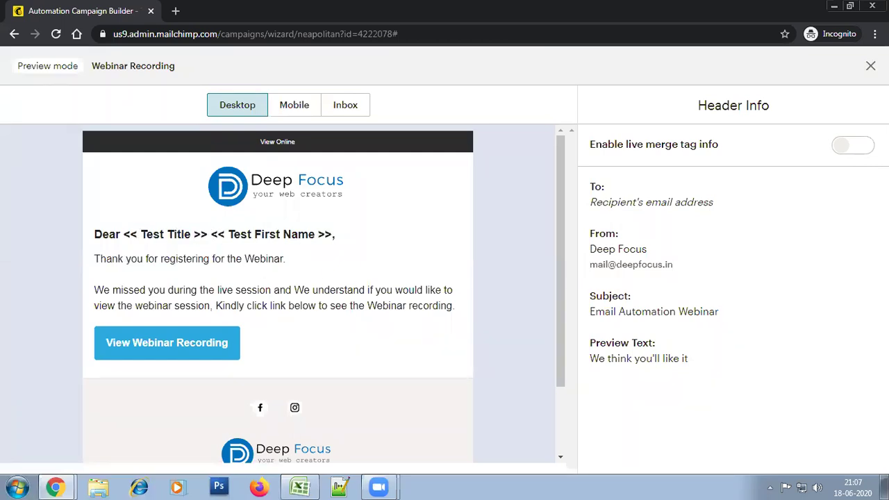
pyautogui.scroll(-2, 270, 357)
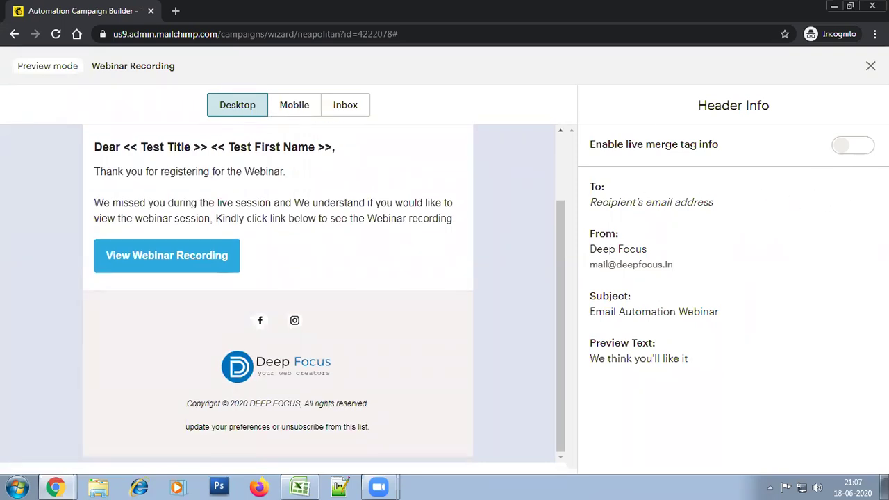
pyautogui.press('Escape')
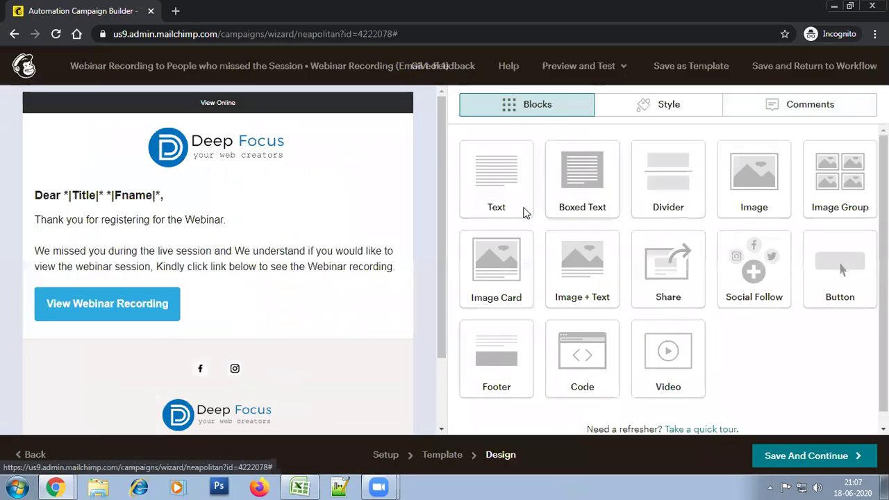
# Save the design, continue to confirmation, and Start Sending the Webinar Recording automation
pyautogui.click(799, 456)
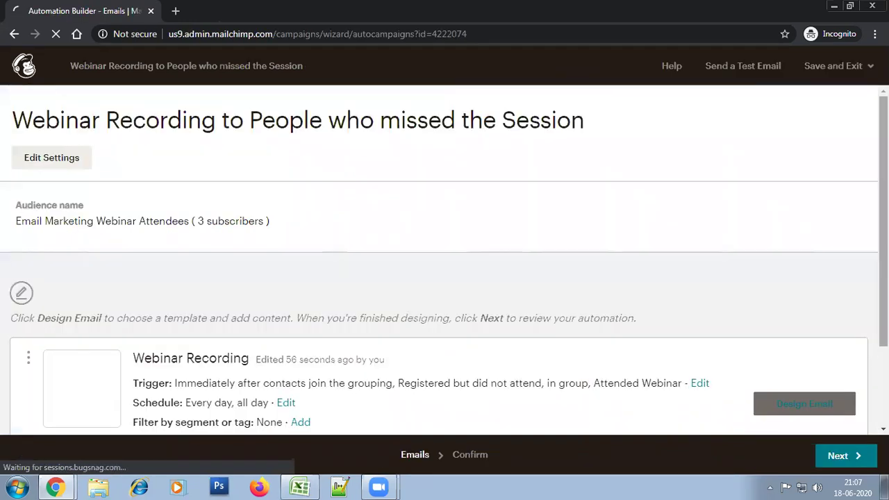
pyautogui.scroll(-3, 407, 303)
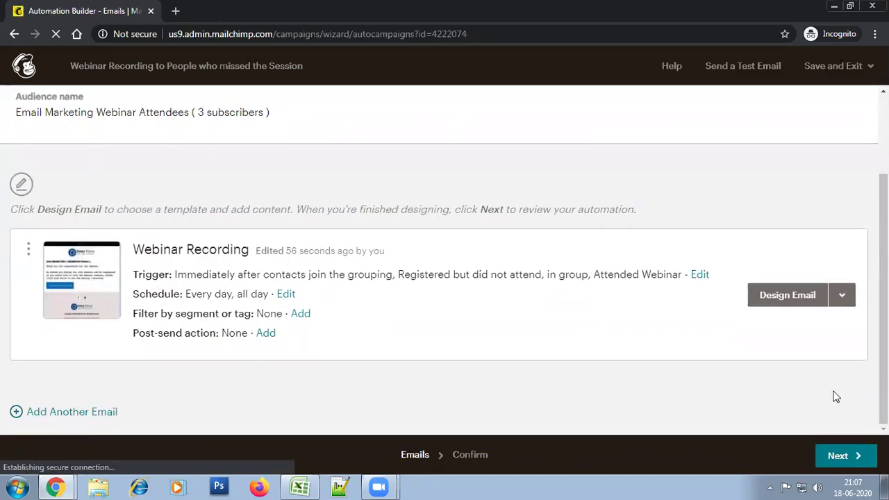
pyautogui.click(833, 456)
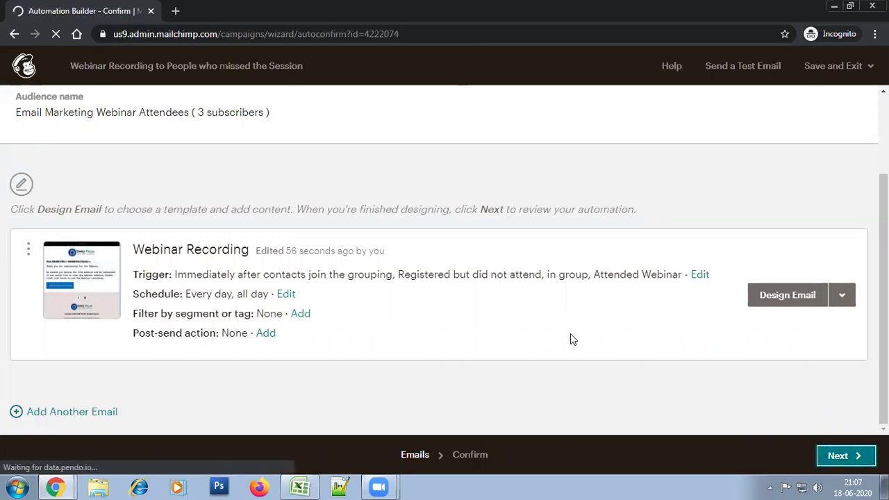
pyautogui.scroll(-2, 571, 340)
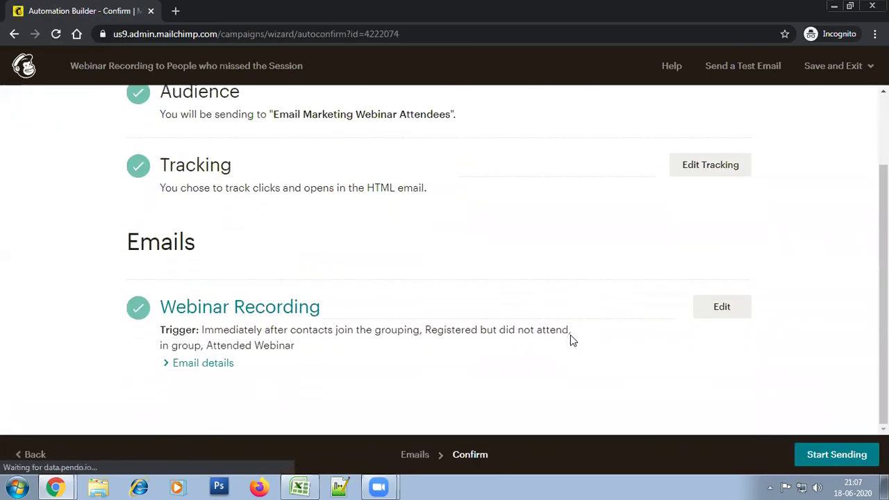
pyautogui.click(833, 456)
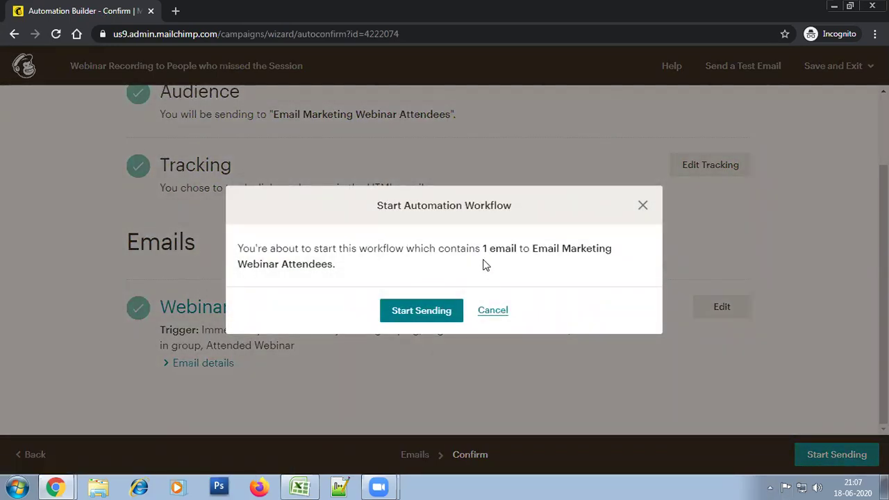
pyautogui.moveTo(475, 250); pyautogui.dragTo(523, 249)
pyautogui.click(590, 260)
pyautogui.click(417, 321)
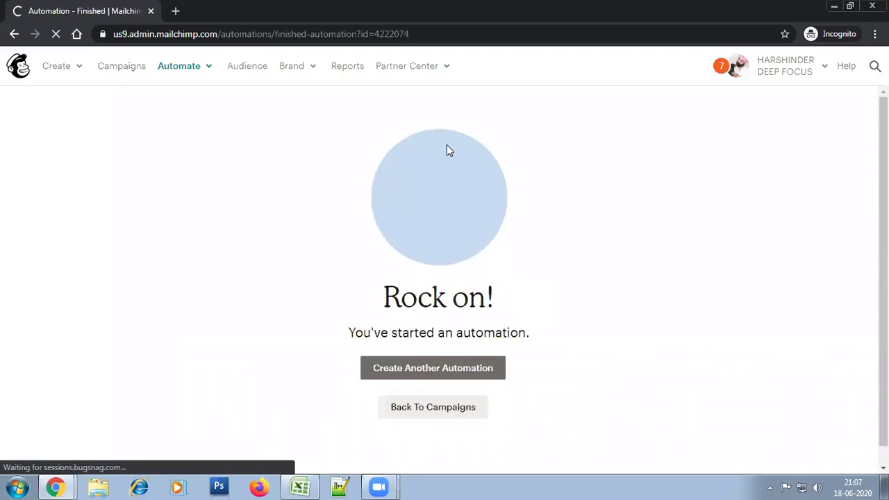
# From Campaigns, open the Email Marketing Webinar Attendees audience's 3 subscribers list
pyautogui.click(122, 67)
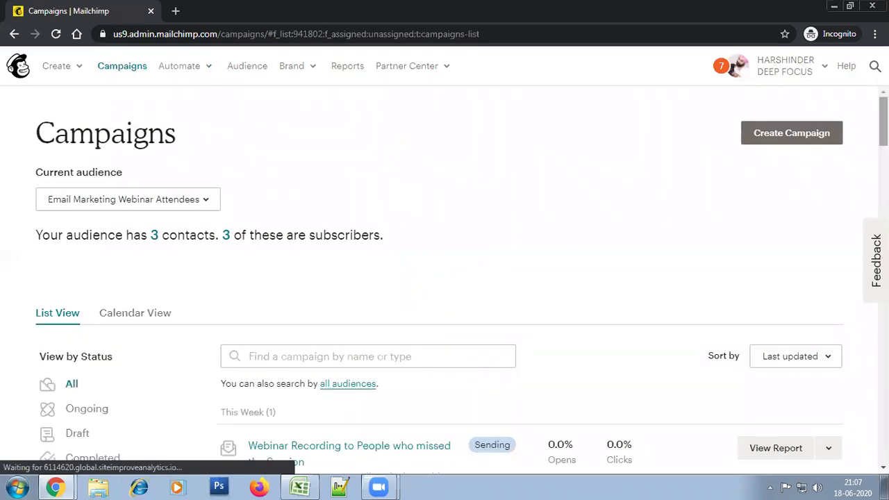
pyautogui.scroll(-5, 444, 277)
pyautogui.scroll(2, 444, 278)
pyautogui.scroll(1, 699, 151)
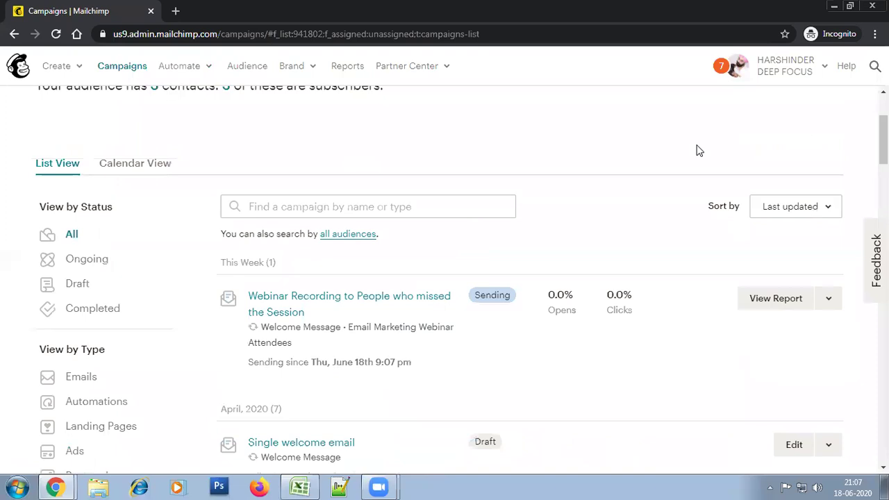
pyautogui.scroll(1, 464, 215)
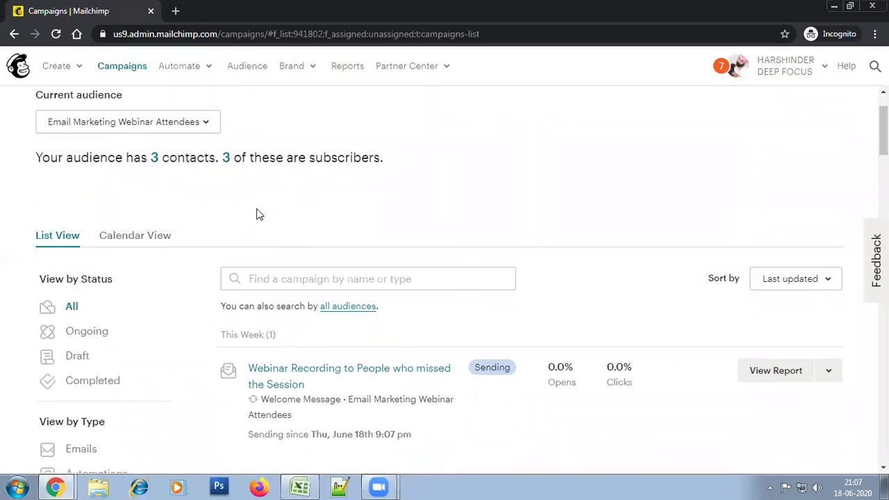
pyautogui.click(227, 165)
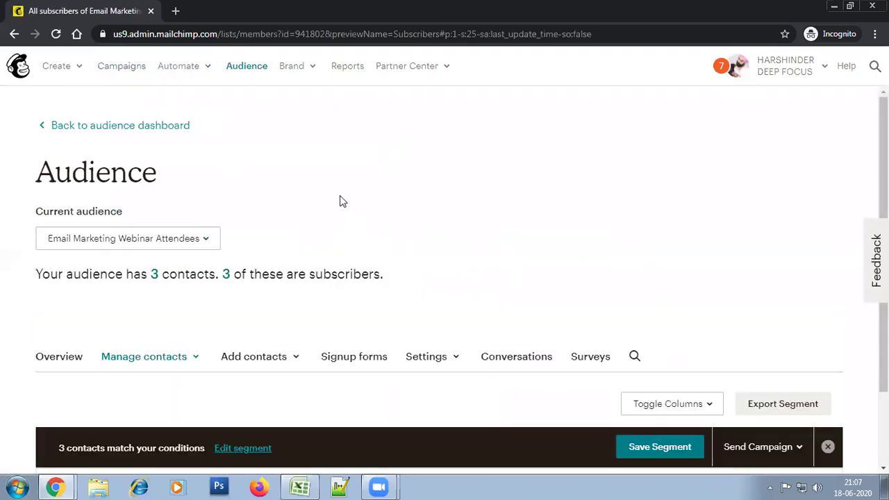
# Open the non-attendee contact's profile, reload it, and scroll down to its Groups section
pyautogui.scroll(-3, 340, 197)
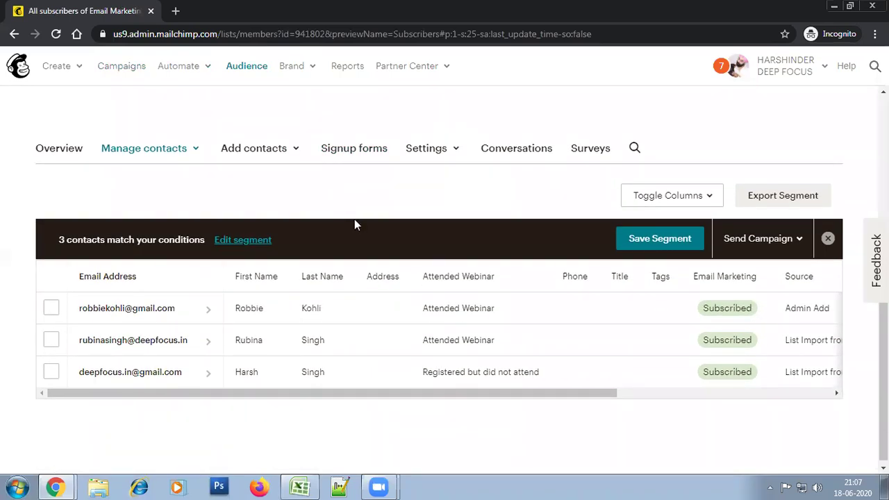
pyautogui.click(173, 381)
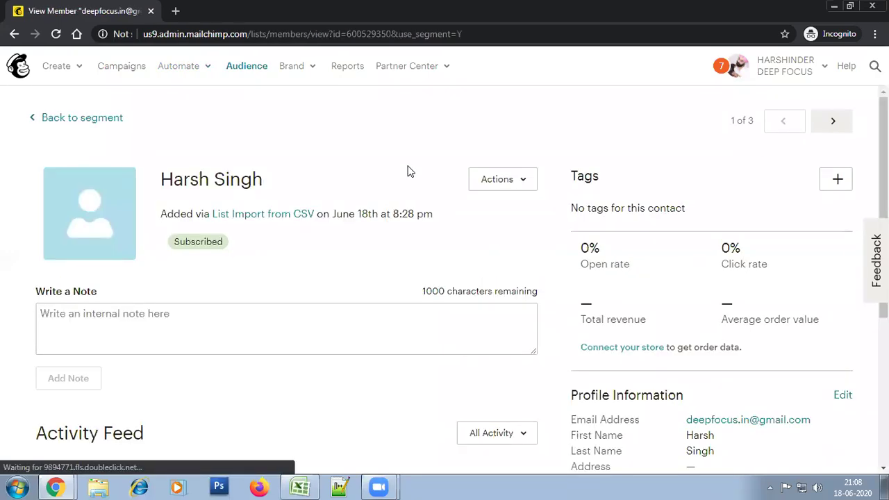
pyautogui.scroll(-3, 736, 265)
pyautogui.rightClick(379, 248)
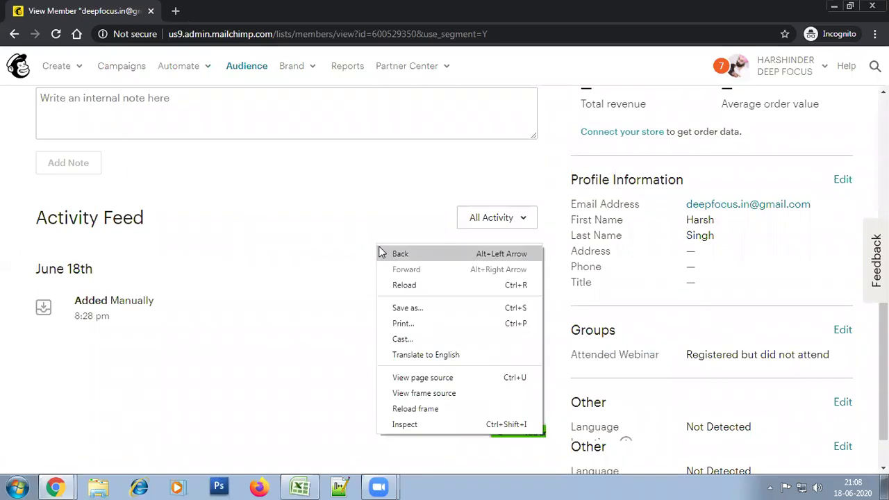
pyautogui.click(389, 284)
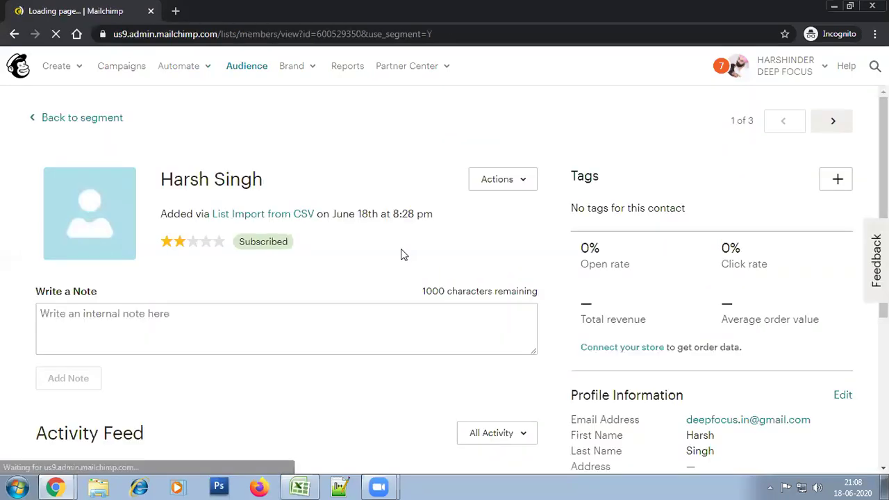
pyautogui.scroll(-2, 869, 264)
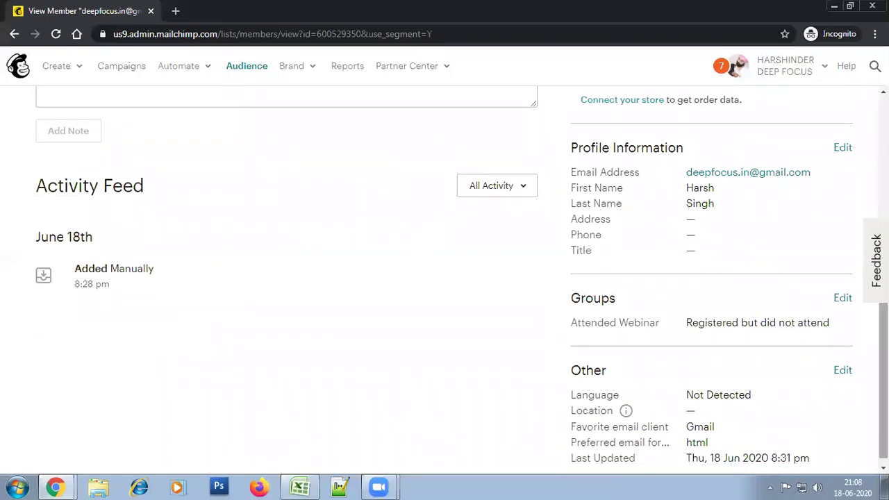
pyautogui.scroll(-1, 591, 450)
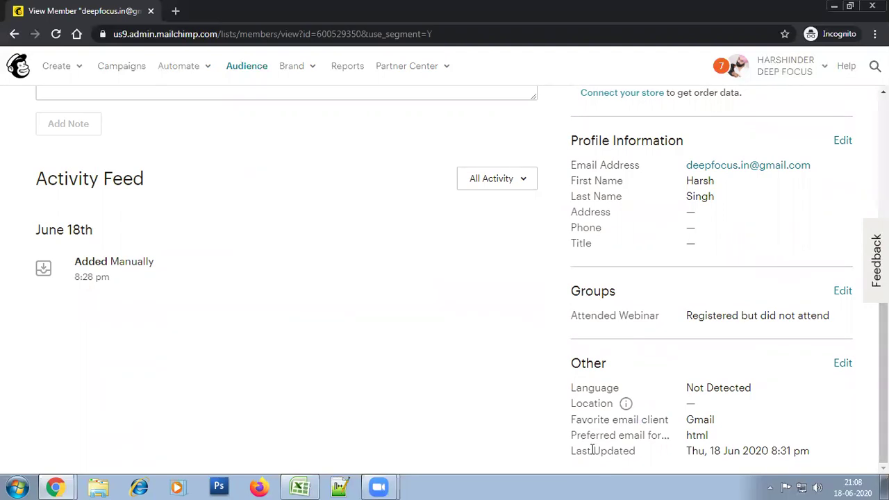
pyautogui.moveTo(883, 347); pyautogui.dragTo(883, 200)
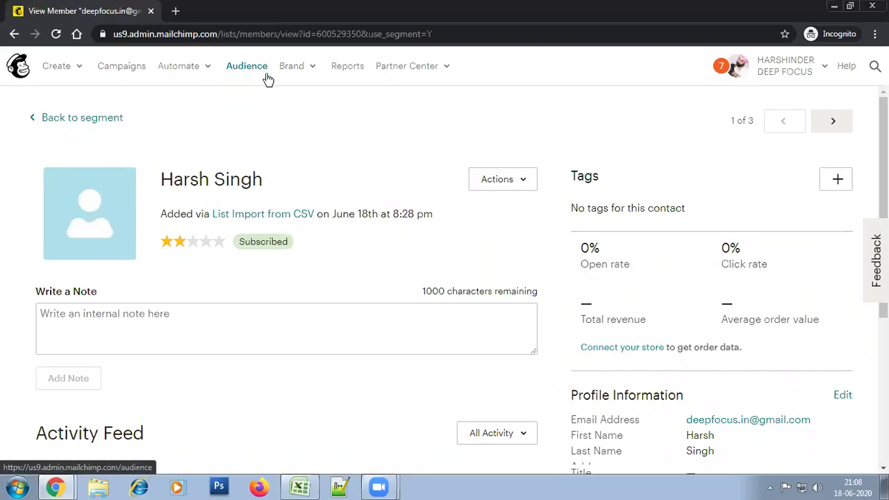
# Open the Webinar Recording automation report and confirm its subscriber queue is empty
pyautogui.click(353, 70)
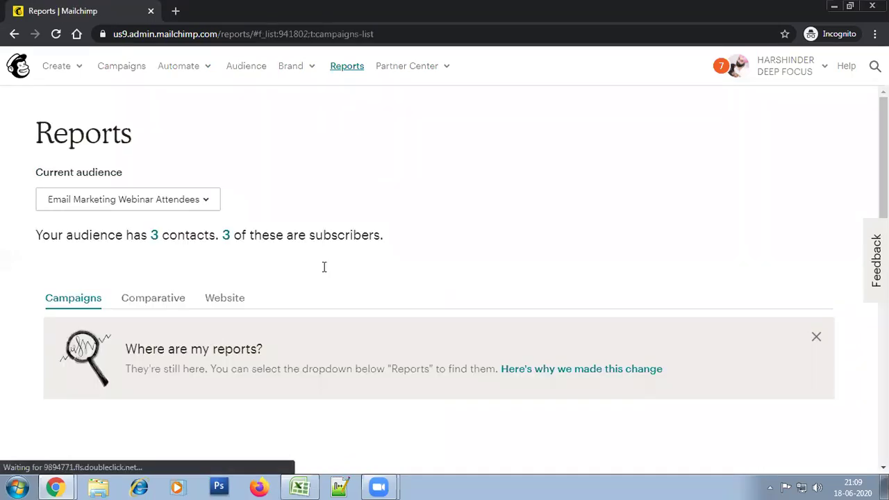
pyautogui.scroll(-4, 808, 278)
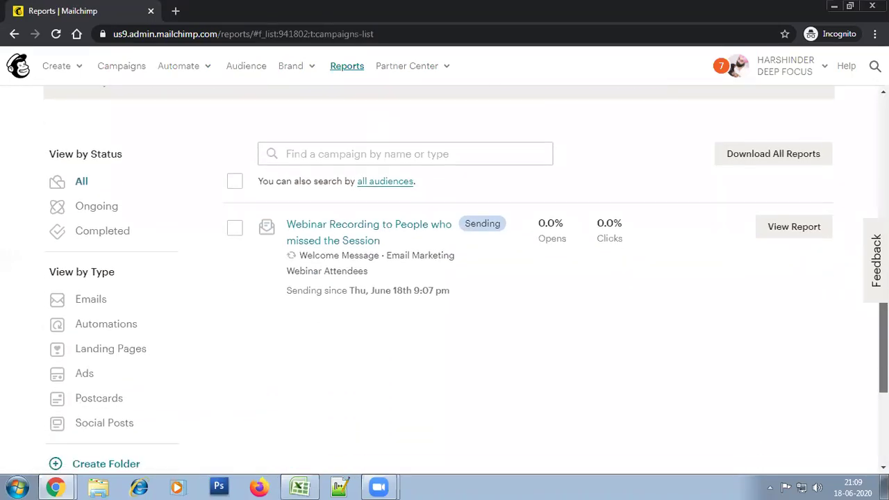
pyautogui.click(792, 231)
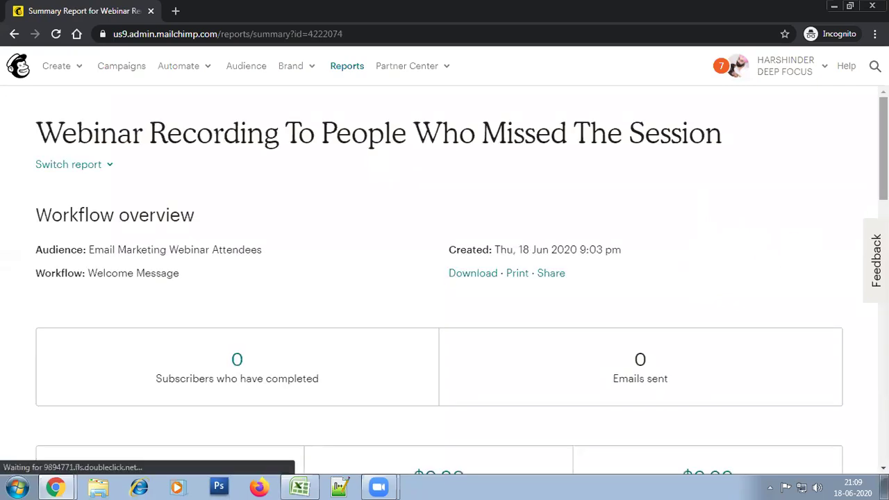
pyautogui.scroll(-15, 865, 327)
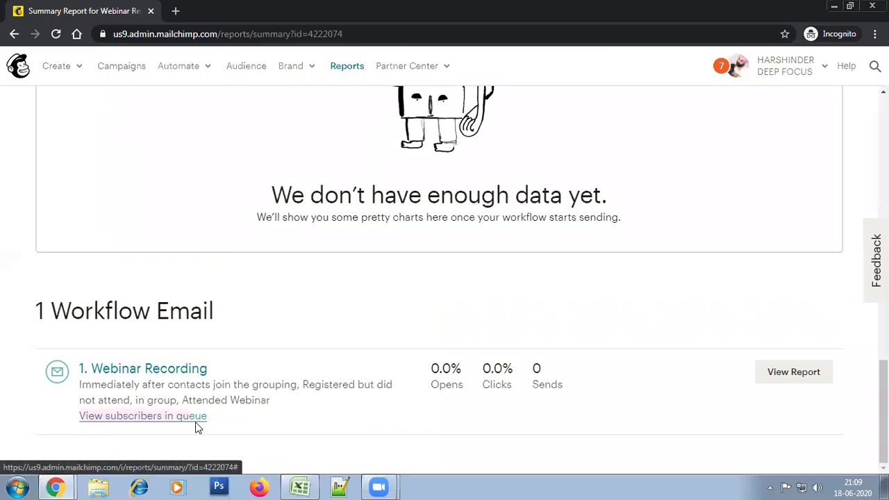
pyautogui.click(155, 416)
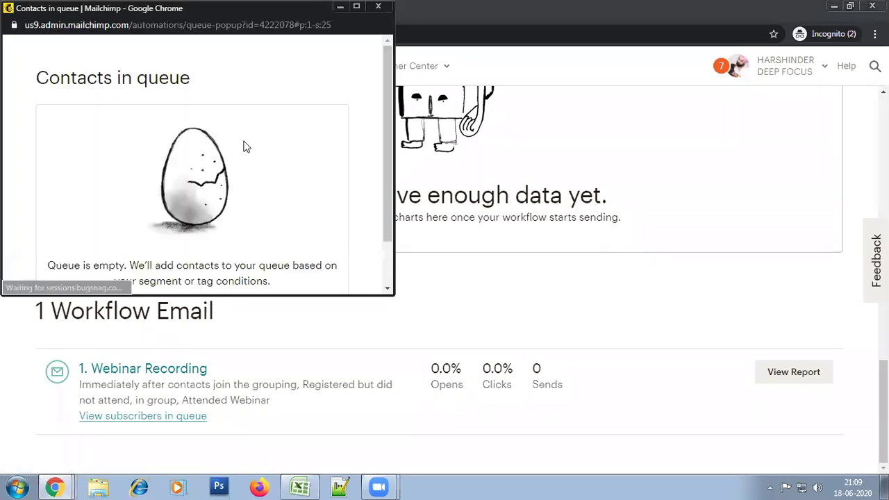
pyautogui.click(378, 6)
# Check the Webinar Recording email's Sent to activity shows 0 recipients, then return to Audience
pyautogui.click(789, 377)
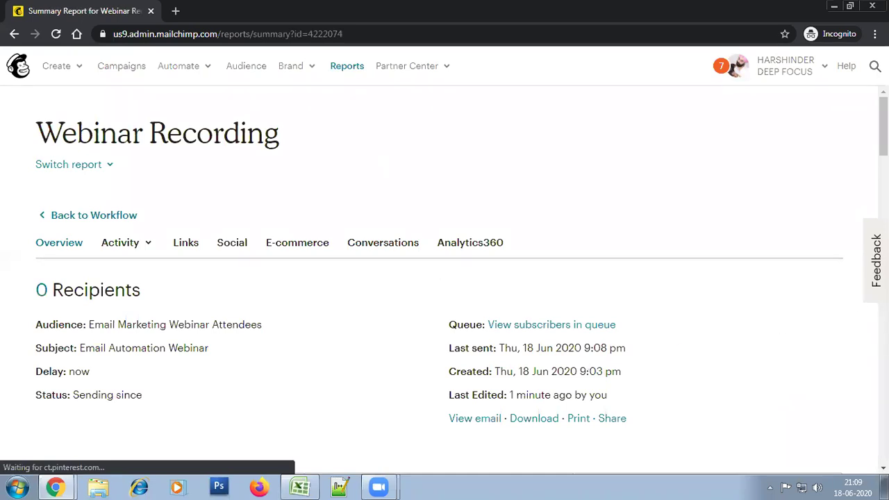
pyautogui.scroll(-5, 445, 277)
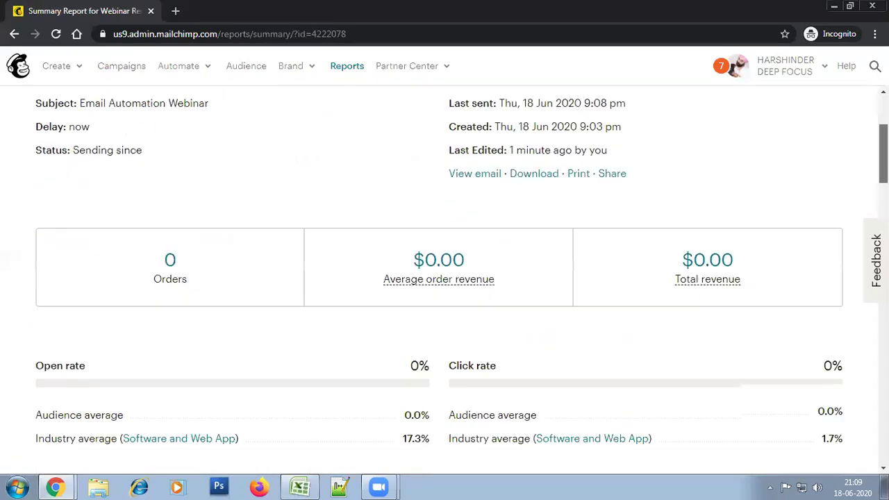
pyautogui.scroll(-20, 444, 277)
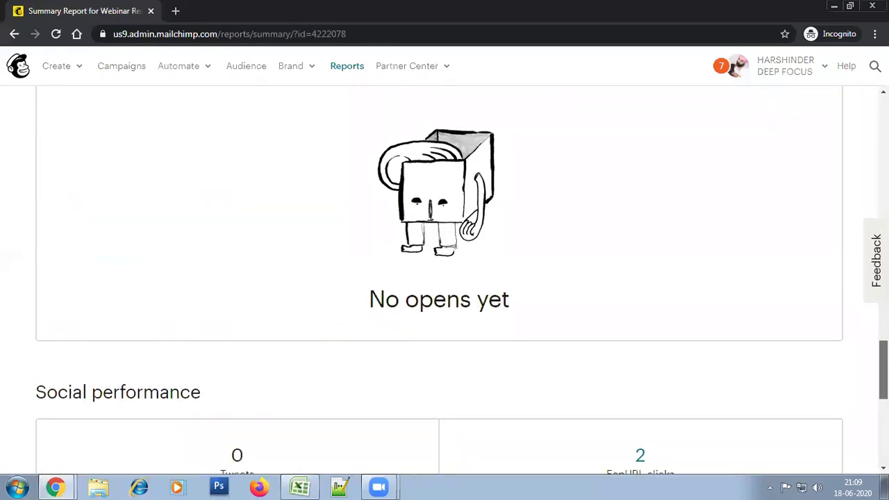
pyautogui.scroll(-3, 445, 278)
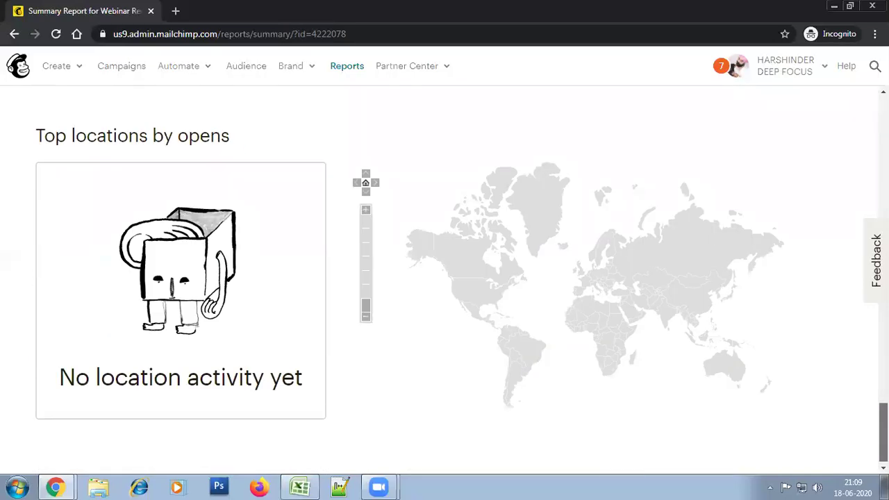
pyautogui.scroll(20, 445, 278)
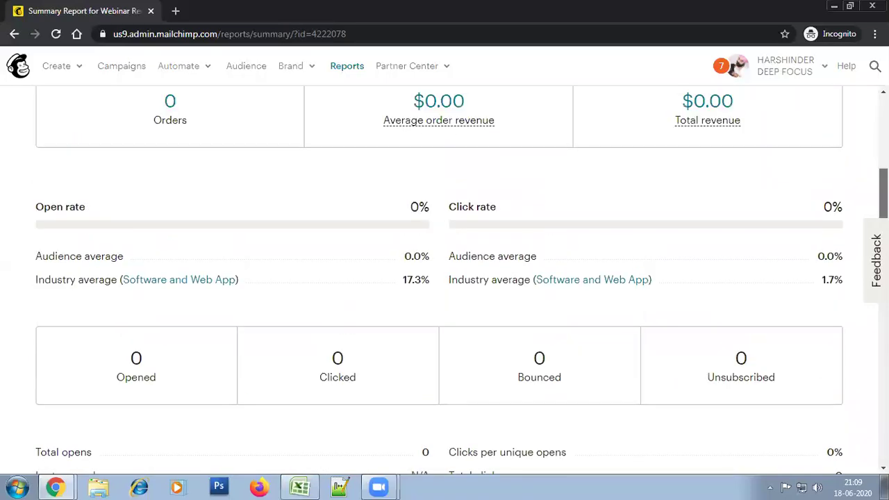
pyautogui.scroll(4, 444, 278)
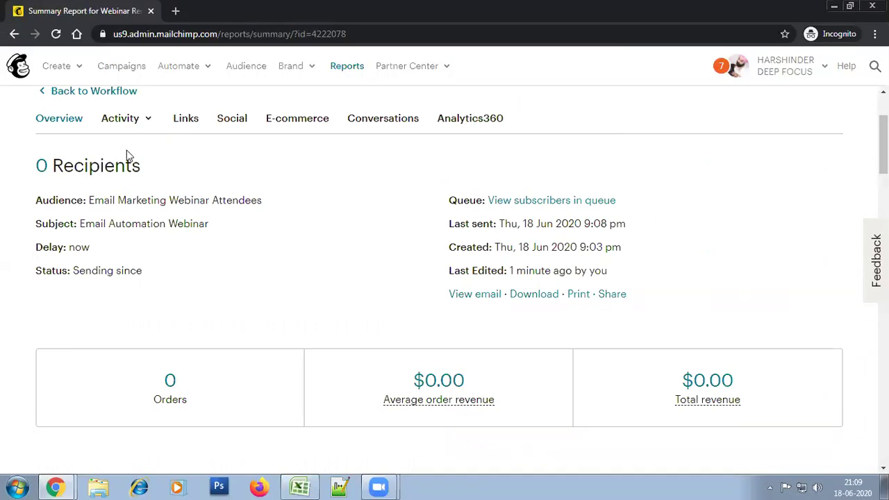
pyautogui.click(135, 119)
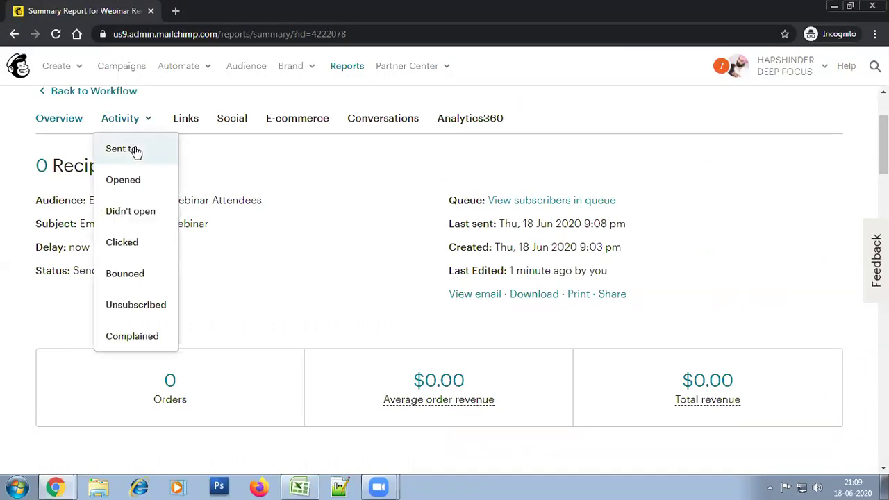
pyautogui.click(136, 151)
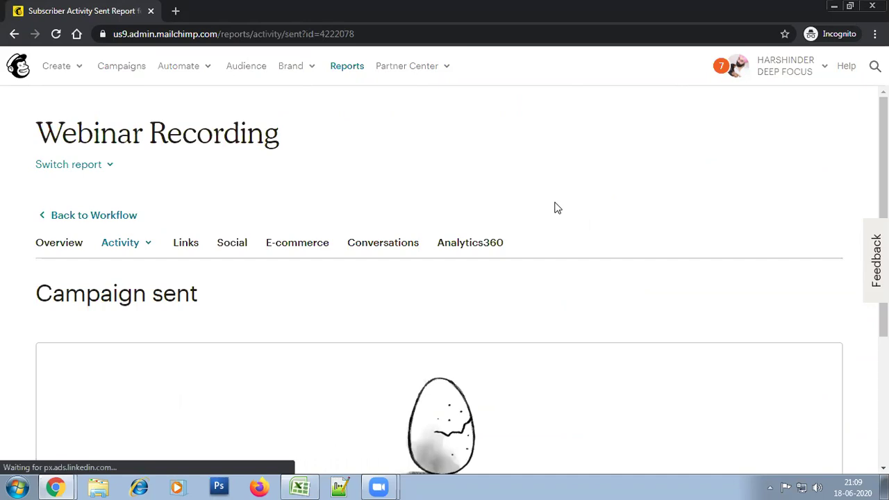
pyautogui.scroll(-1, 867, 185)
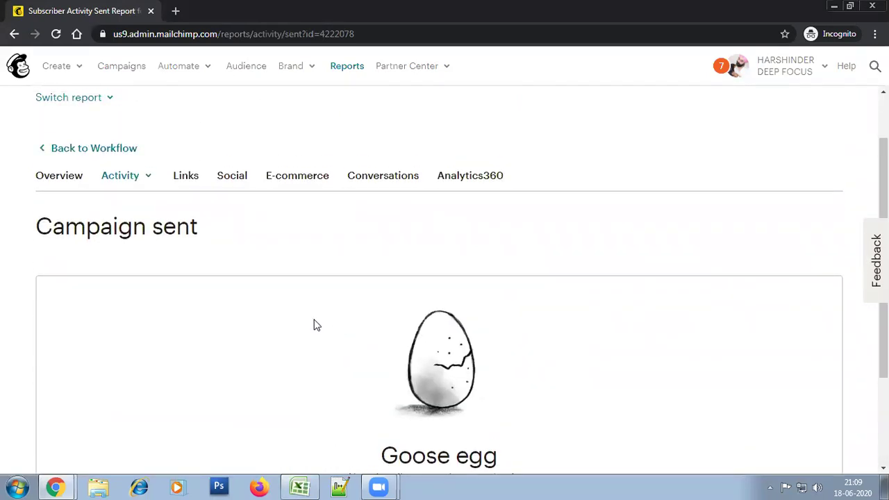
pyautogui.scroll(1, 548, 206)
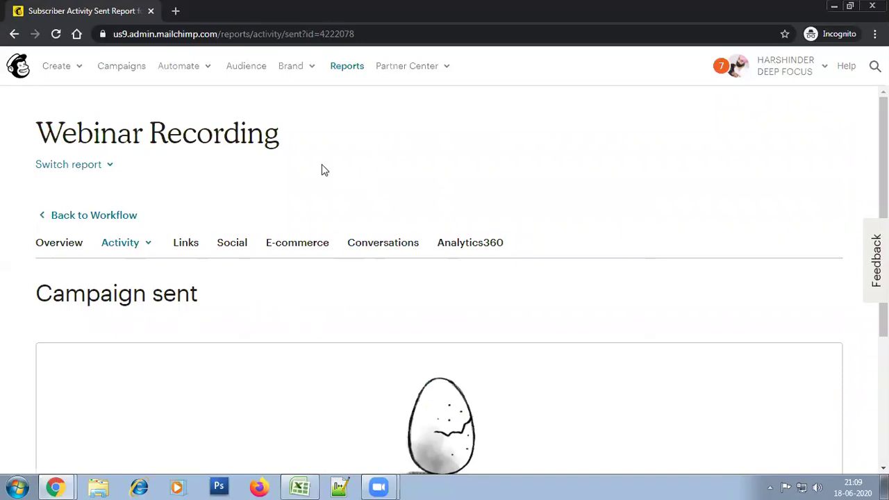
pyautogui.click(247, 68)
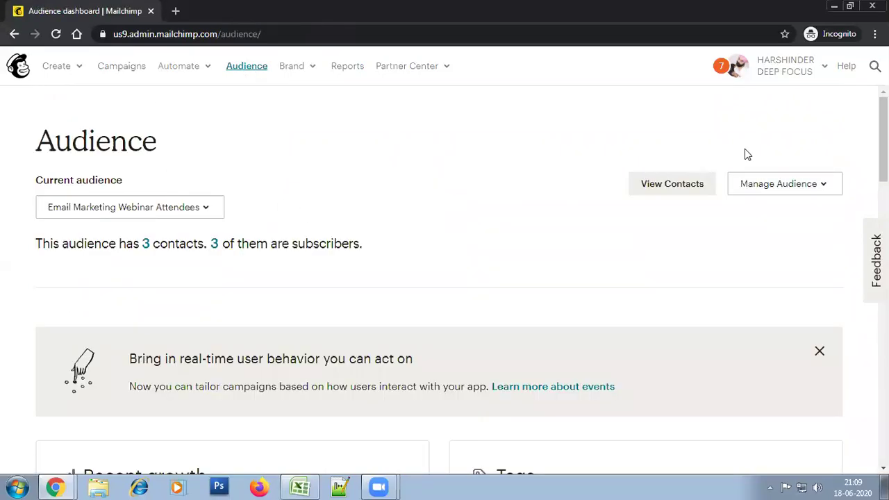
# Open the first attending contact's profile from the audience's contact list
pyautogui.moveTo(884, 146)
pyautogui.mouseDown()
pyautogui.moveTo(884, 280)
pyautogui.moveTo(884, 143)
pyautogui.mouseUp()
pyautogui.click(216, 247)
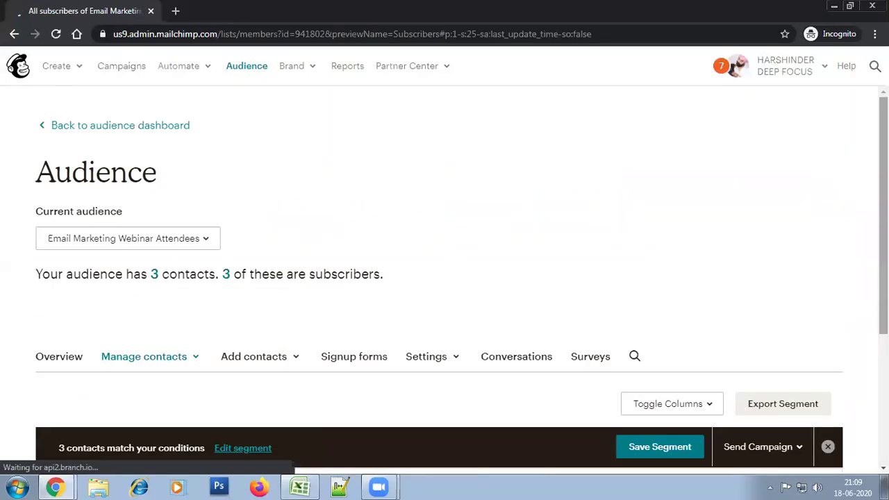
pyautogui.scroll(-3, 574, 419)
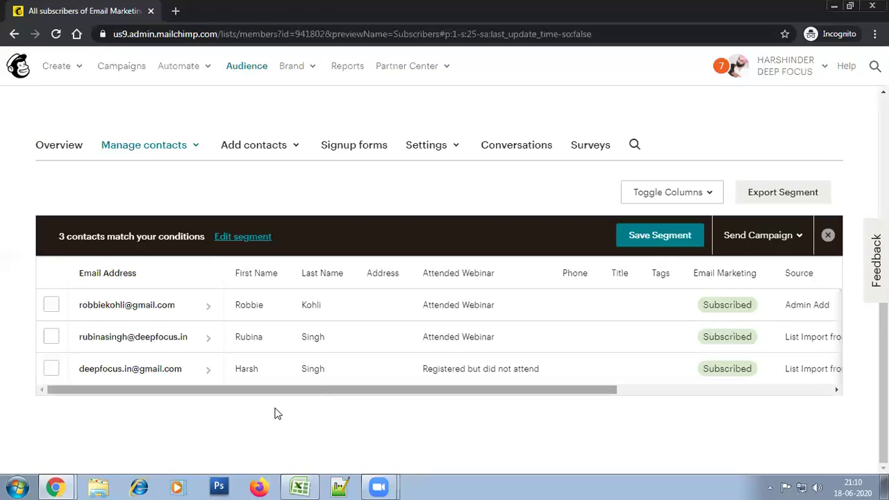
pyautogui.click(120, 307)
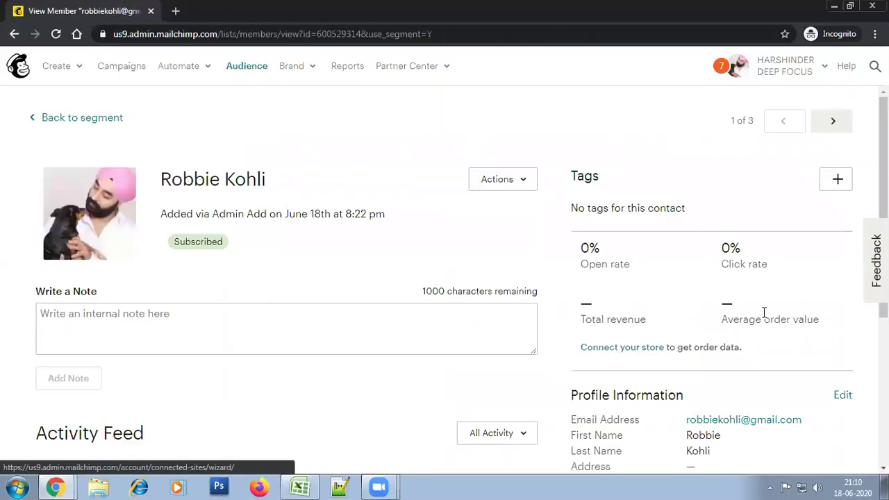
# Change the contact's group to 'Registered but did not attend' and save
pyautogui.scroll(-4, 764, 312)
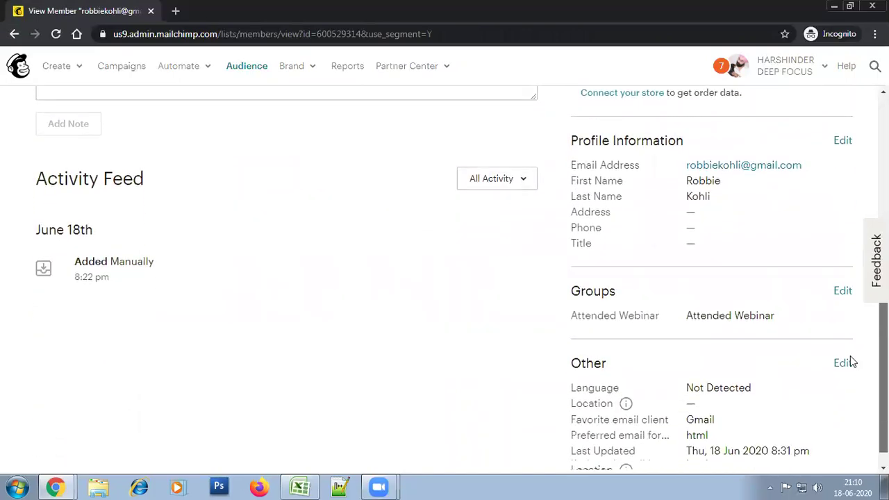
pyautogui.click(842, 292)
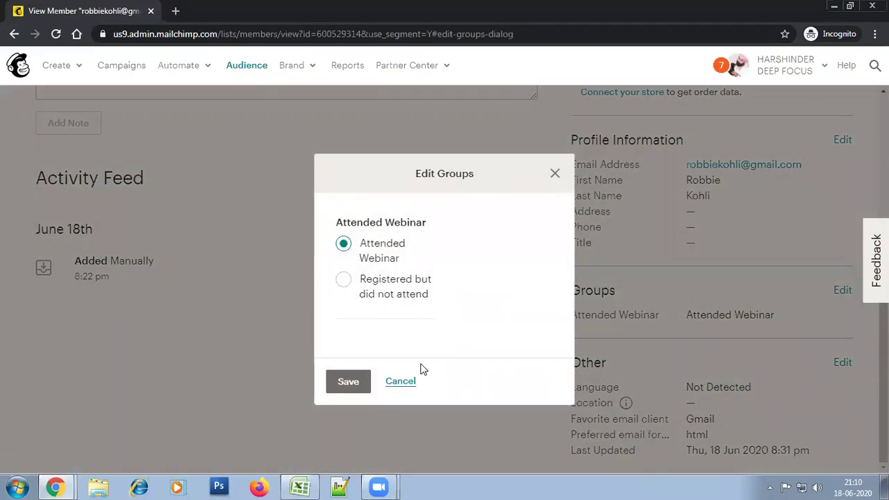
pyautogui.click(344, 281)
pyautogui.click(346, 389)
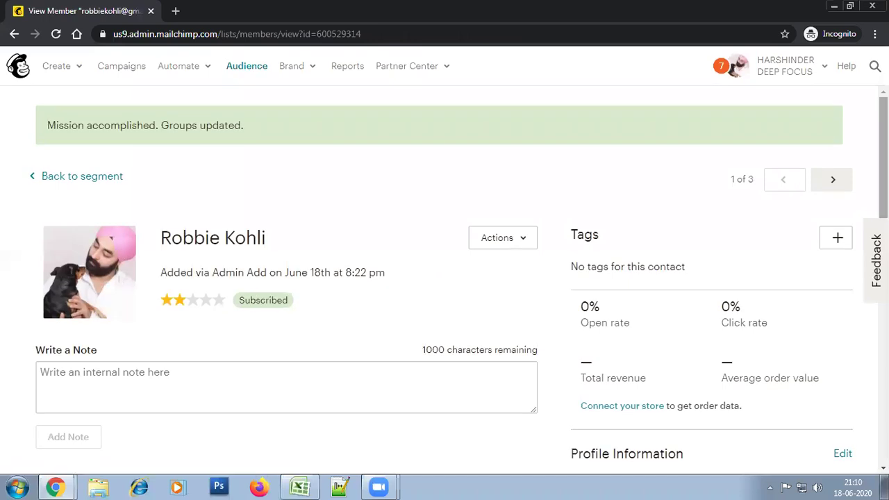
pyautogui.scroll(-1, 629, 343)
pyautogui.scroll(-4, 861, 366)
pyautogui.scroll(1, 848, 334)
pyautogui.scroll(-1, 826, 278)
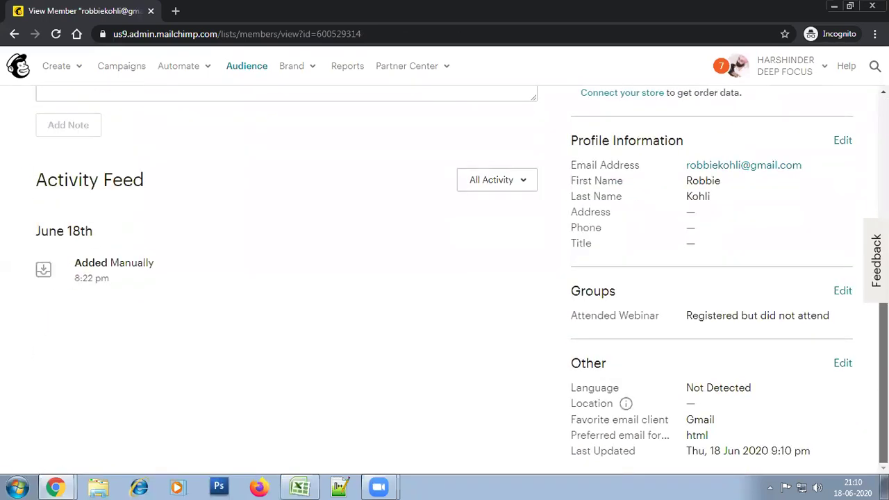
pyautogui.scroll(2, 833, 291)
pyautogui.scroll(3, 278, 152)
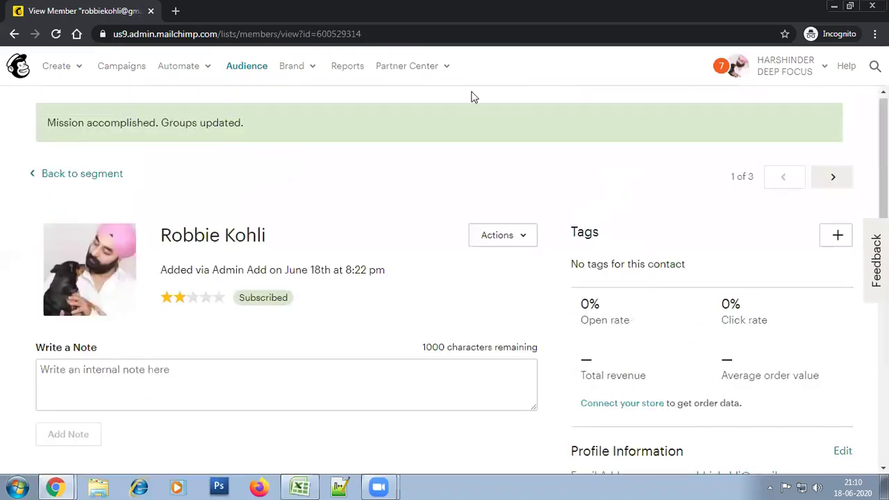
pyautogui.click(241, 73)
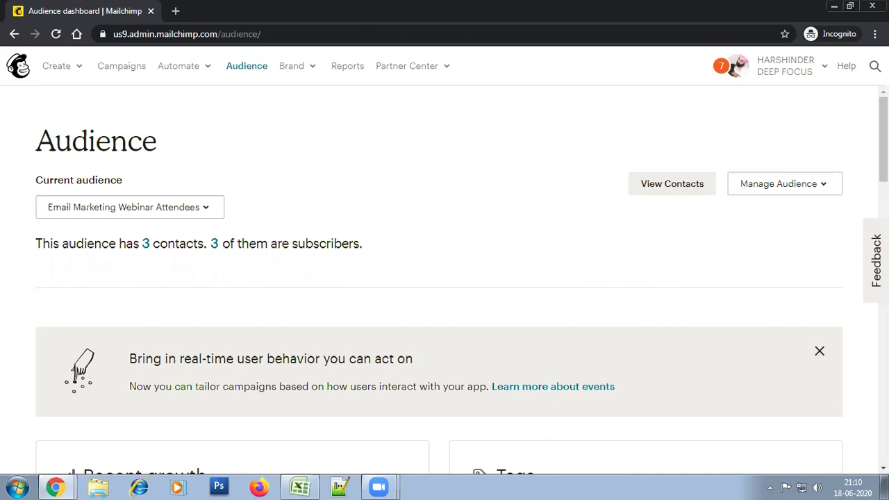
# From the audience's 3 subscribed contacts, open the Groups page under Manage contacts
pyautogui.scroll(-3, 690, 277)
pyautogui.scroll(3, 689, 234)
pyautogui.scroll(-6, 845, 298)
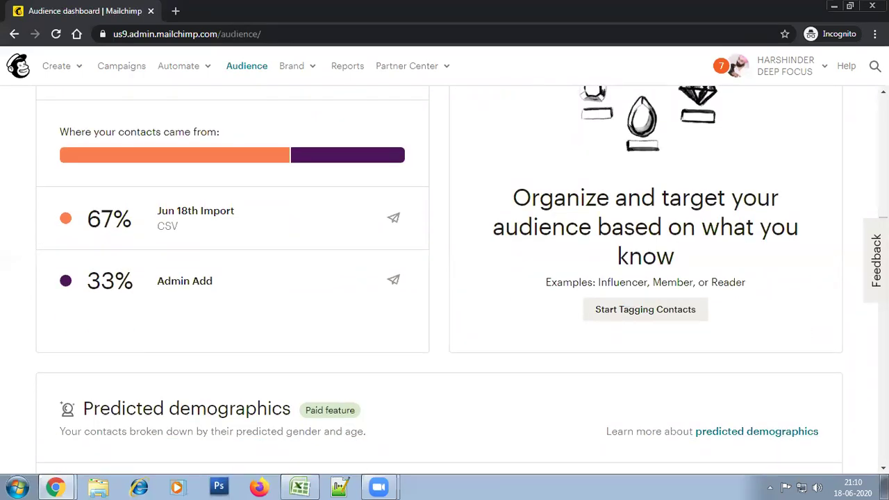
pyautogui.scroll(5, 855, 349)
pyautogui.scroll(-10, 855, 349)
pyautogui.scroll(12, 865, 158)
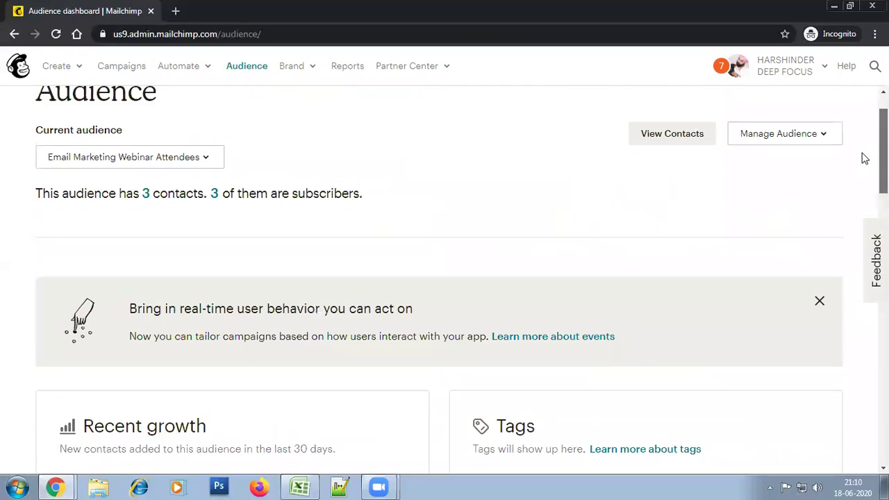
pyautogui.click(214, 208)
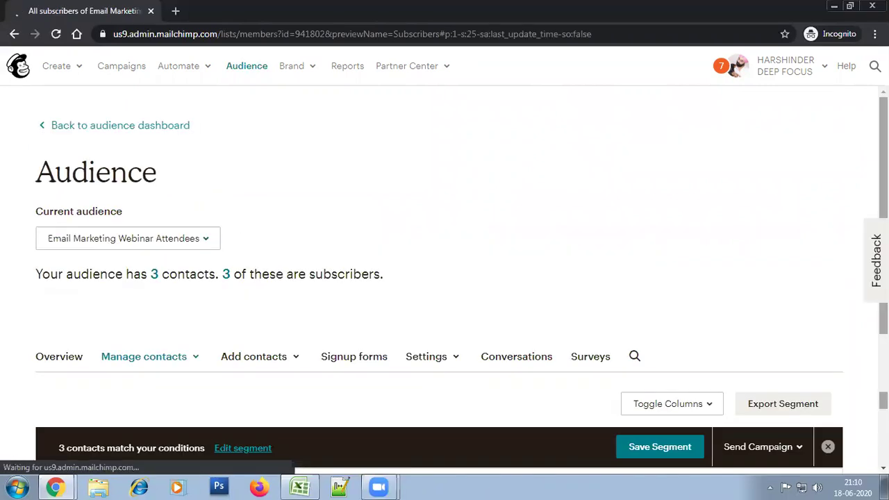
pyautogui.scroll(-3, 342, 229)
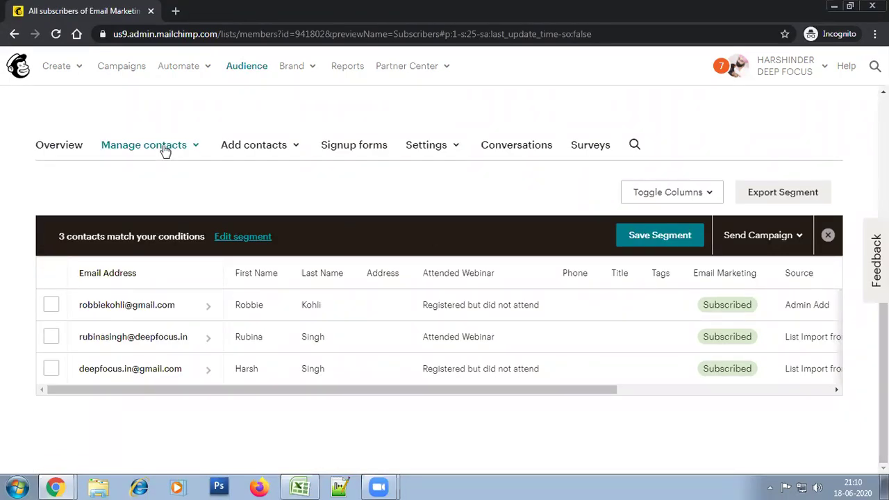
pyautogui.click(165, 147)
pyautogui.click(137, 271)
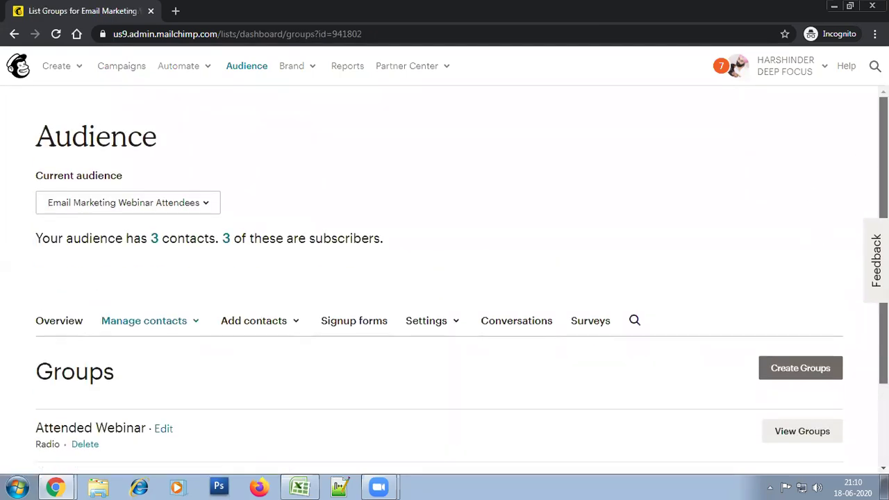
# Expand Attended Webinar groups (1 attended, 2 non-attendees) and show the non-attendee group's Send options
pyautogui.scroll(-1, 444, 277)
pyautogui.click(800, 345)
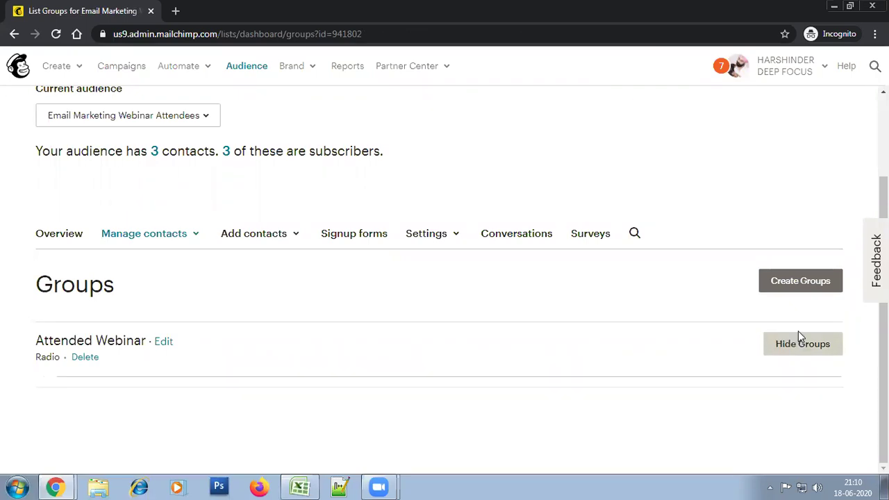
pyautogui.scroll(-1, 617, 287)
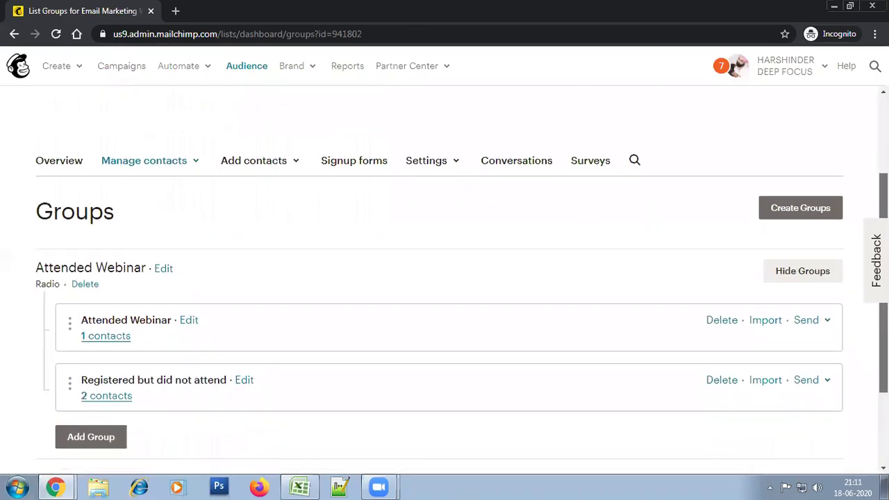
pyautogui.scroll(-1, 508, 314)
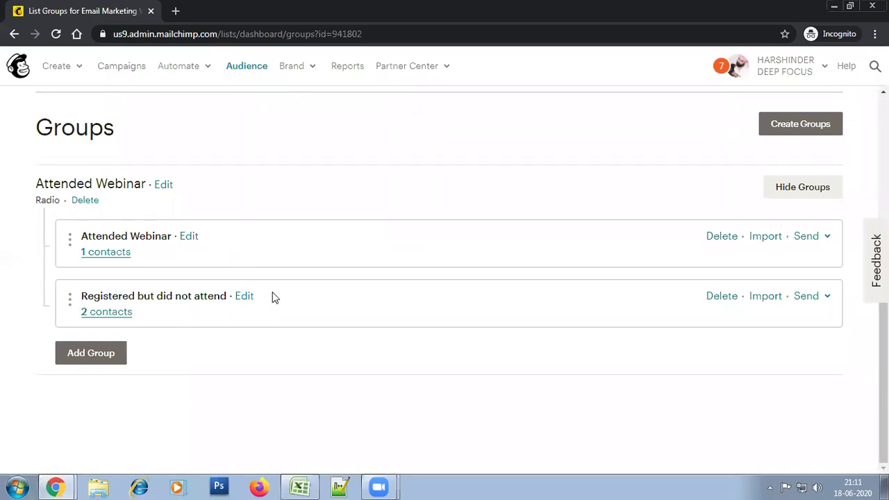
pyautogui.click(826, 299)
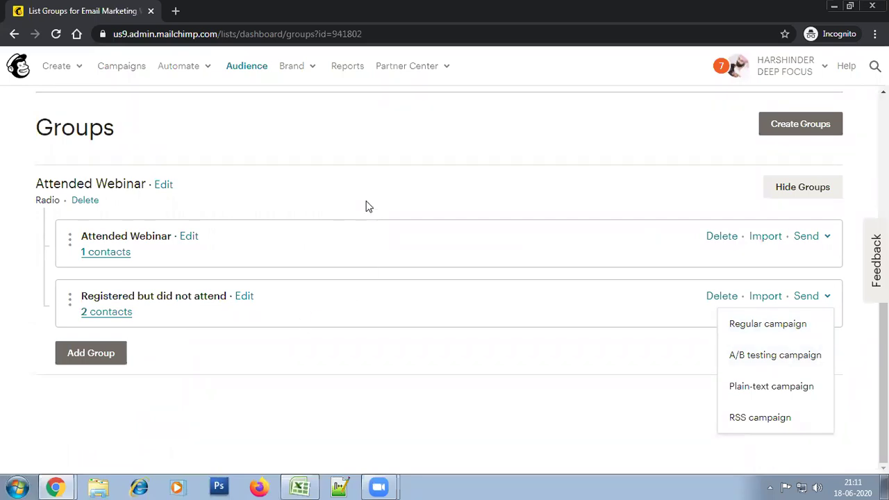
pyautogui.hotkey('alt', 'Tab')
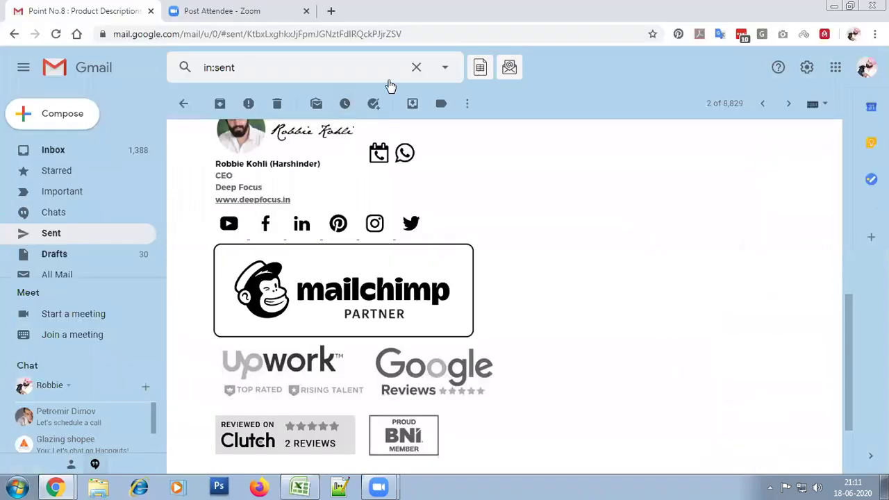
# Open another signed-in Google account's mailbox in a new tab, then return to the first mailbox
pyautogui.click(867, 75)
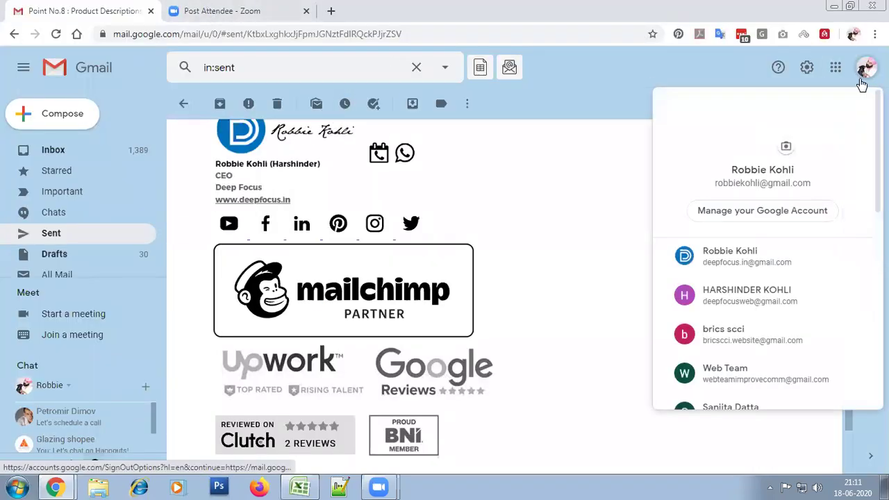
pyautogui.click(729, 257)
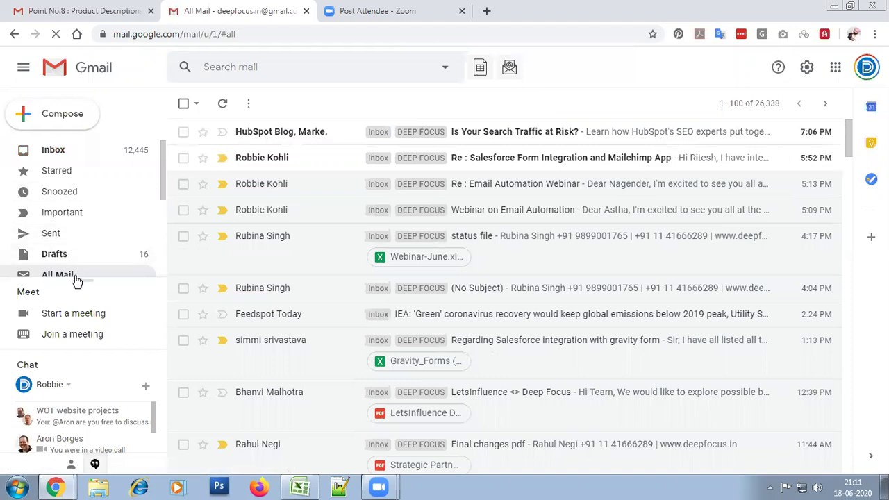
pyautogui.click(70, 9)
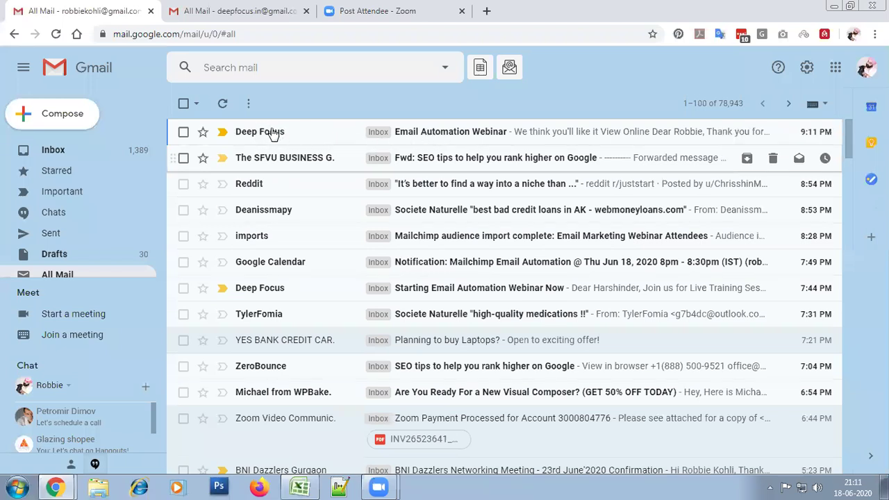
# Read the Deep Focus 'Email Automation Webinar' message, checking its recipient and arrival time
pyautogui.click(496, 137)
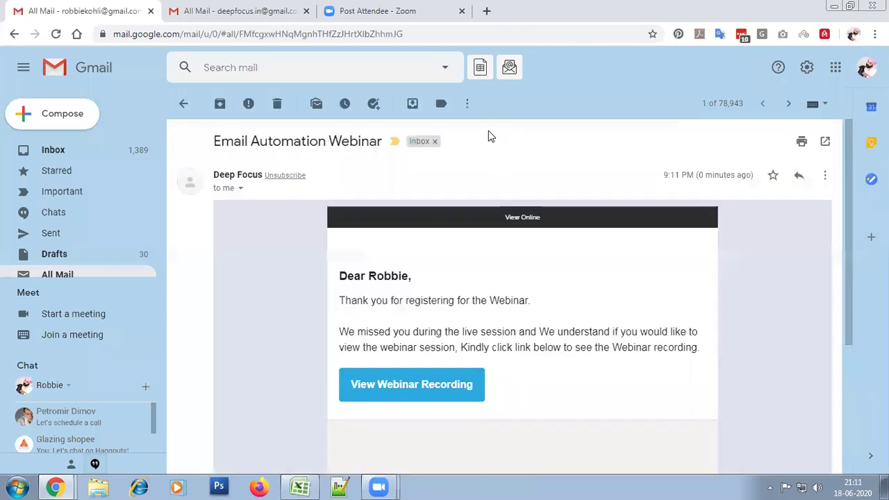
pyautogui.scroll(-2, 630, 364)
pyautogui.scroll(-2, 631, 364)
pyautogui.scroll(4, 629, 361)
pyautogui.scroll(-4, 643, 355)
pyautogui.scroll(4, 644, 354)
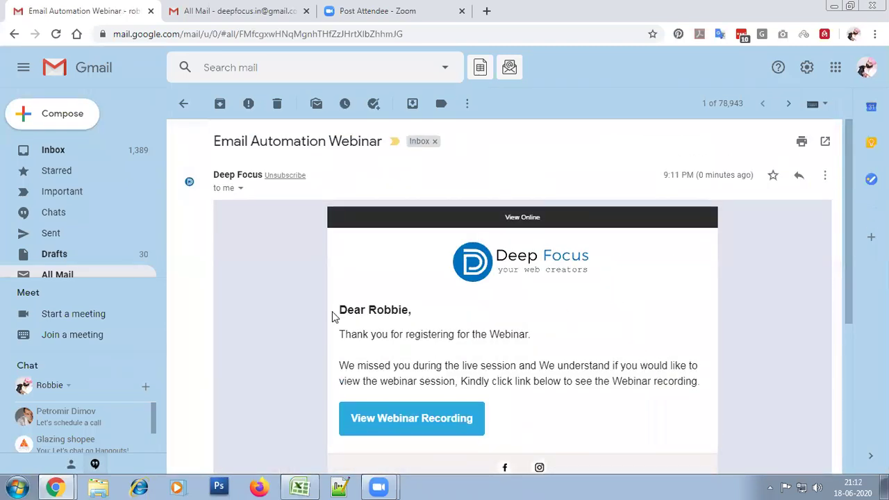
pyautogui.scroll(-4, 540, 316)
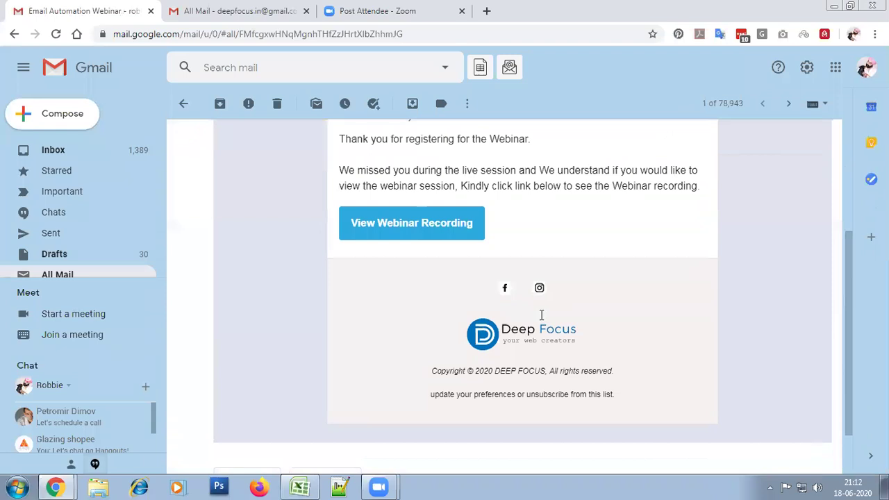
pyautogui.scroll(4, 527, 305)
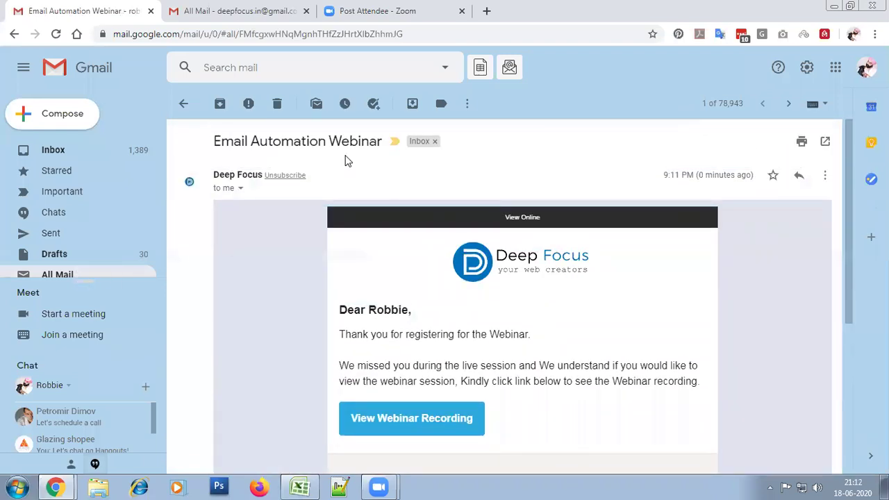
pyautogui.moveTo(319, 188); pyautogui.dragTo(276, 175)
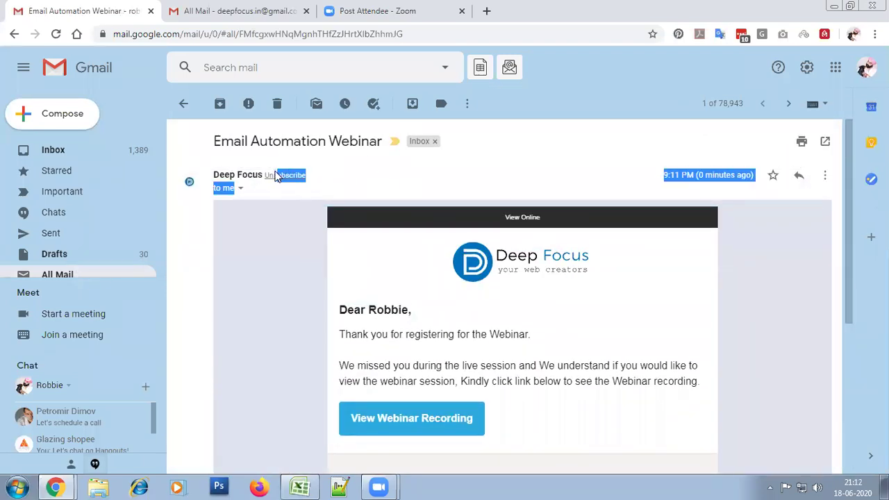
pyautogui.click(399, 194)
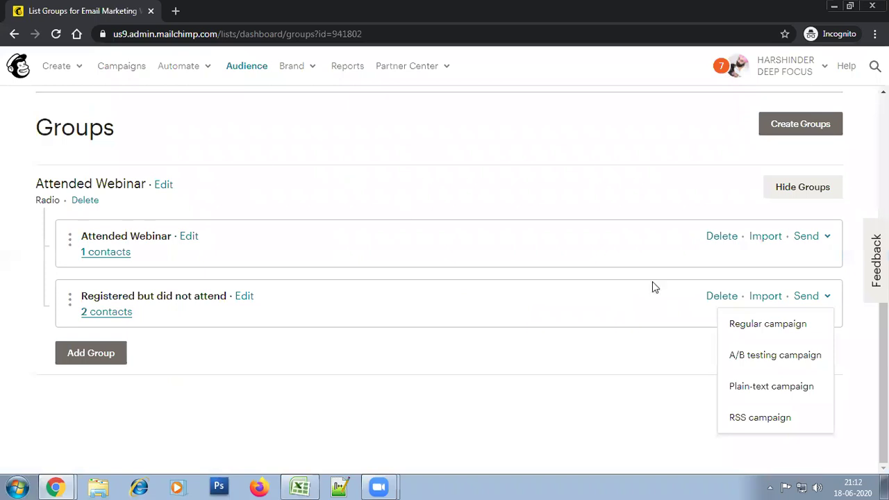
# Review the Campaigns list, then minimize the Mailchimp and Gmail windows to reveal the Zoom meeting
pyautogui.moveTo(884, 380); pyautogui.dragTo(883, 228)
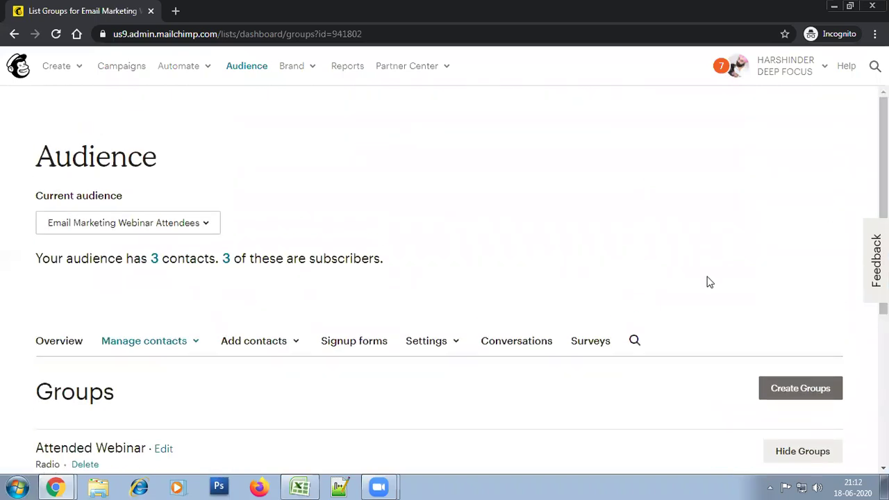
pyautogui.scroll(-4, 817, 152)
pyautogui.scroll(4, 816, 152)
pyautogui.click(118, 71)
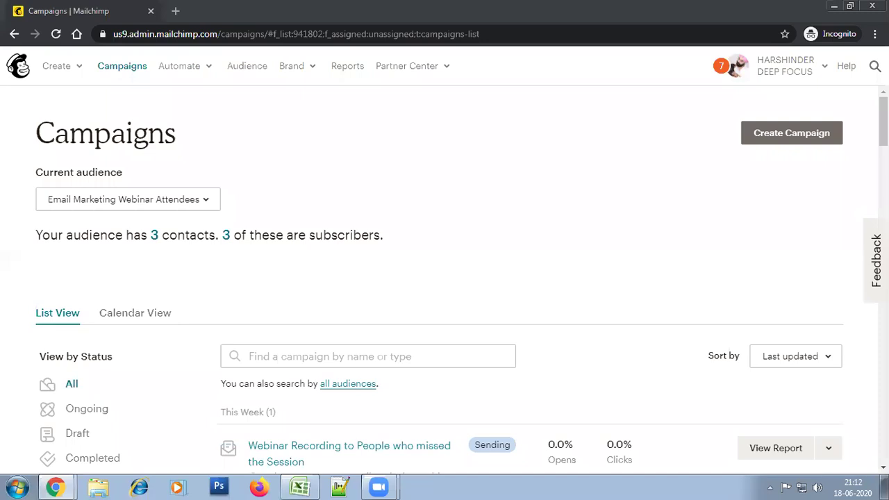
pyautogui.click(833, 7)
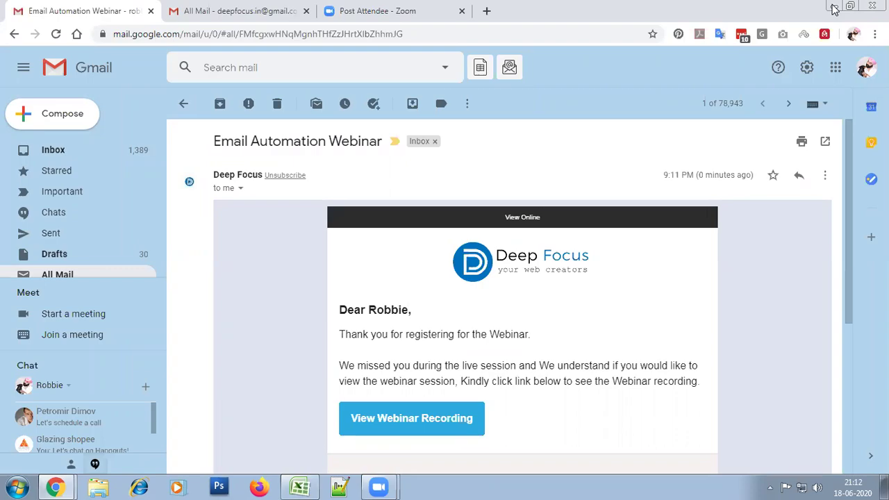
pyautogui.click(834, 7)
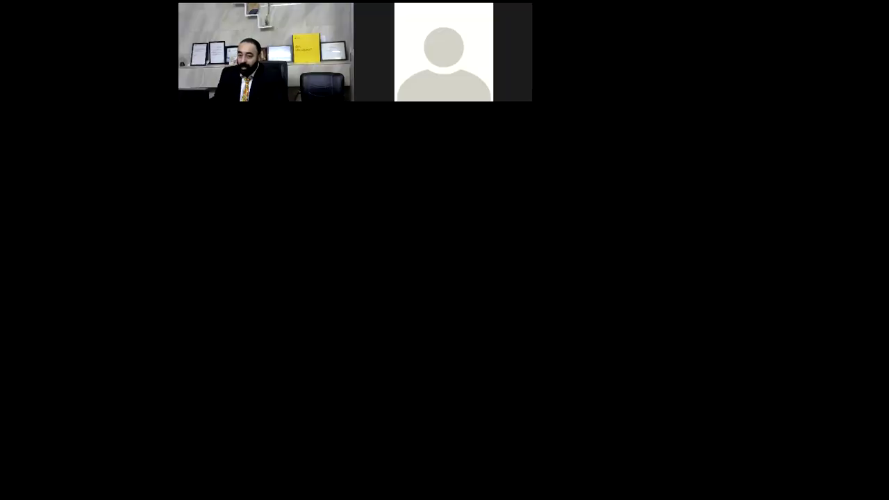